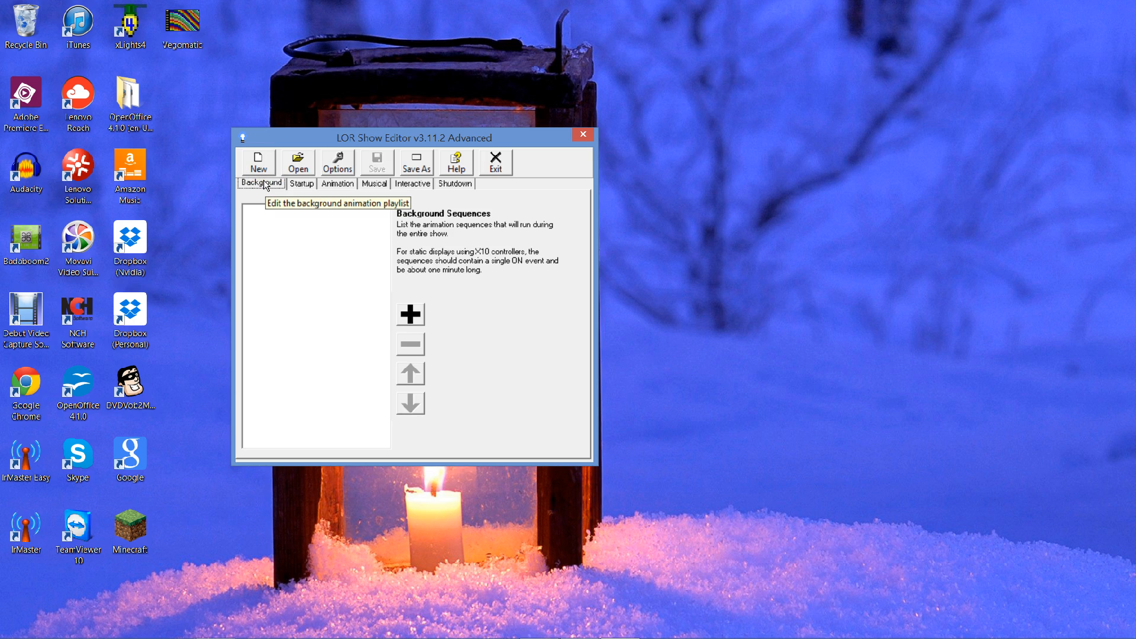
Display the show's background sequences list, then switch to the Light-O-Rama Sequence Editor.
{"action": "left_click", "coordinate": [264, 184]}
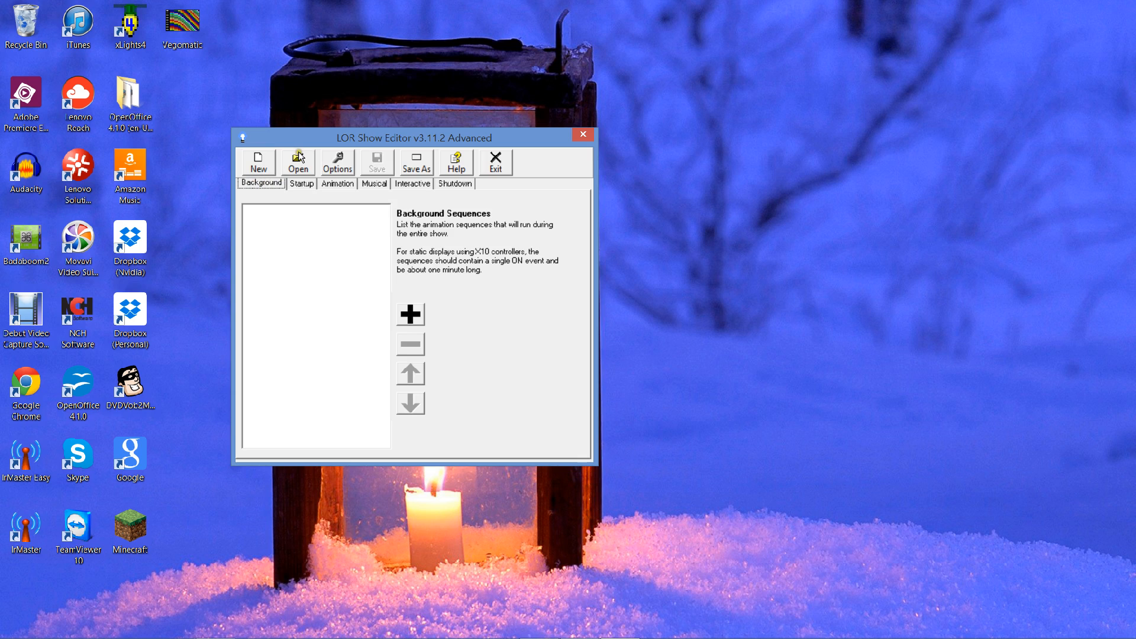
{"action": "mouse_move", "coordinate": [921, 636]}
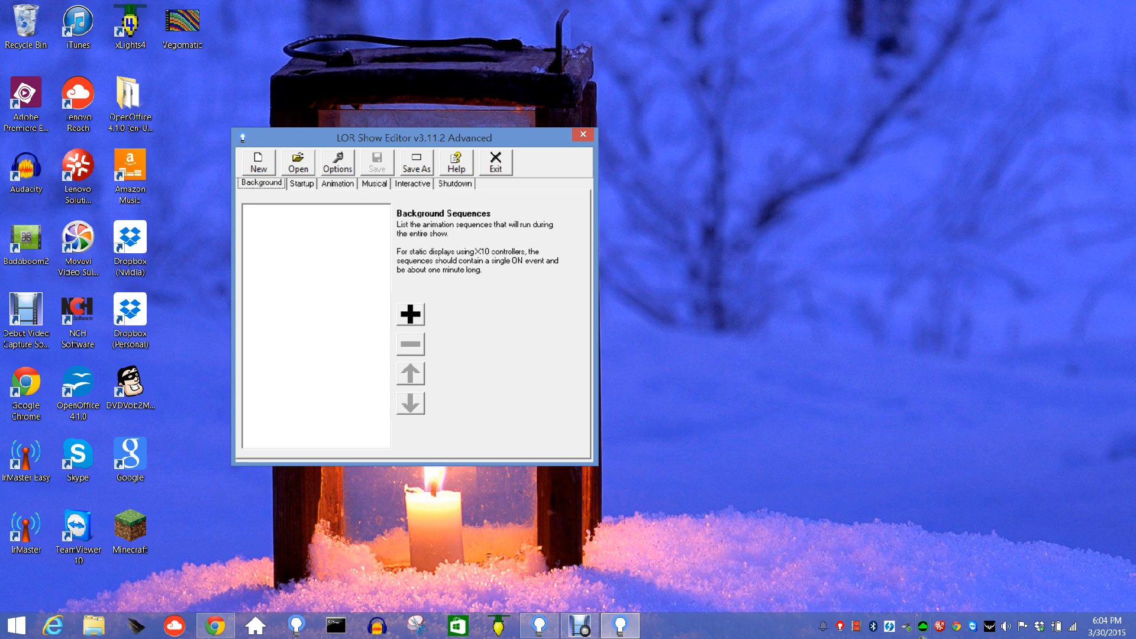
{"action": "right_click", "coordinate": [839, 626]}
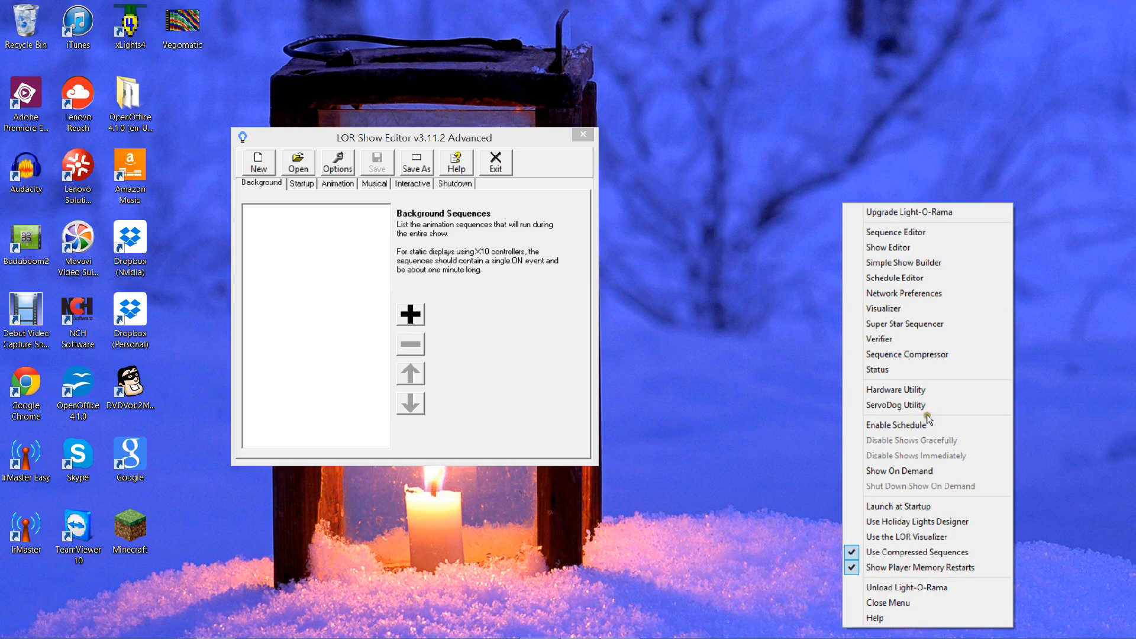
{"action": "left_click", "coordinate": [902, 237]}
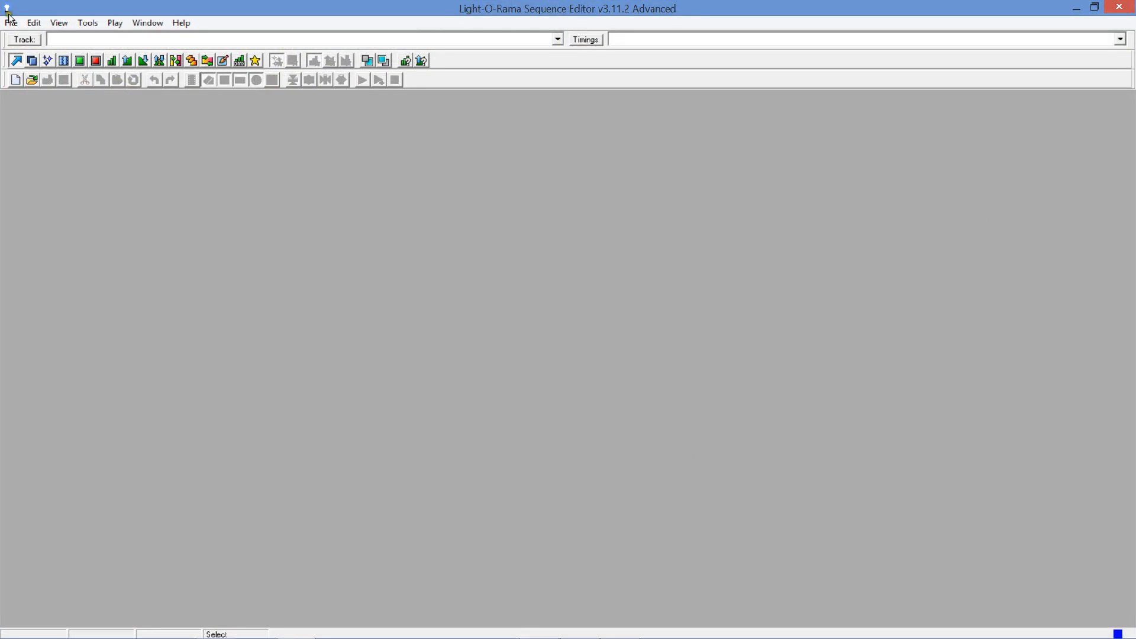
Start a new musical sequence using silence_20sec from the Audio folder as its media file.
{"action": "left_click", "coordinate": [10, 22]}
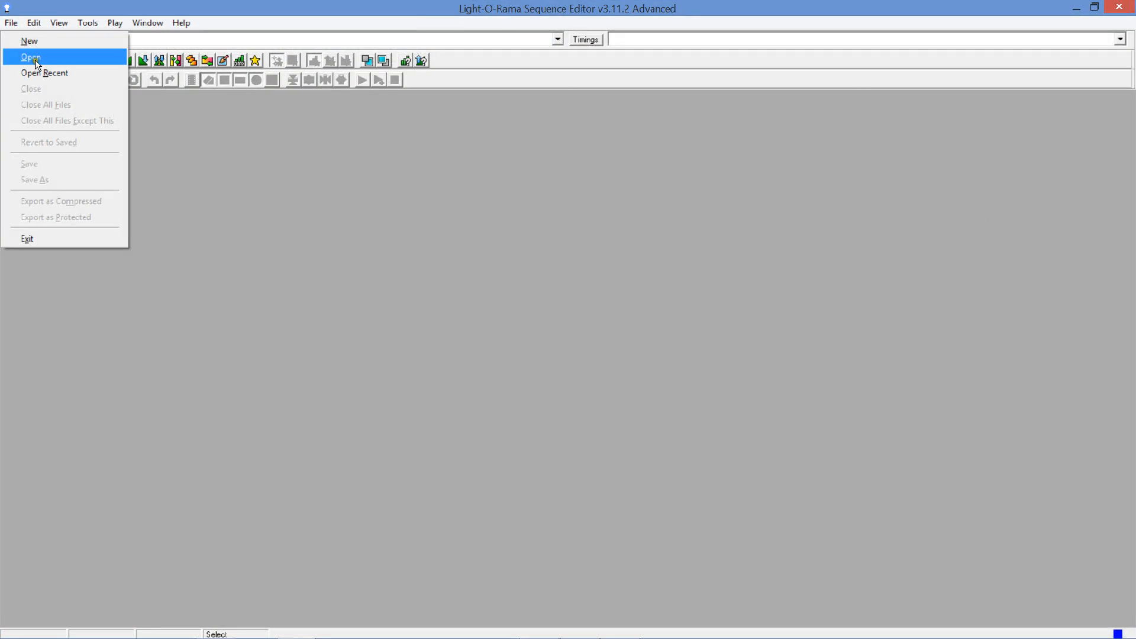
{"action": "left_click", "coordinate": [31, 41]}
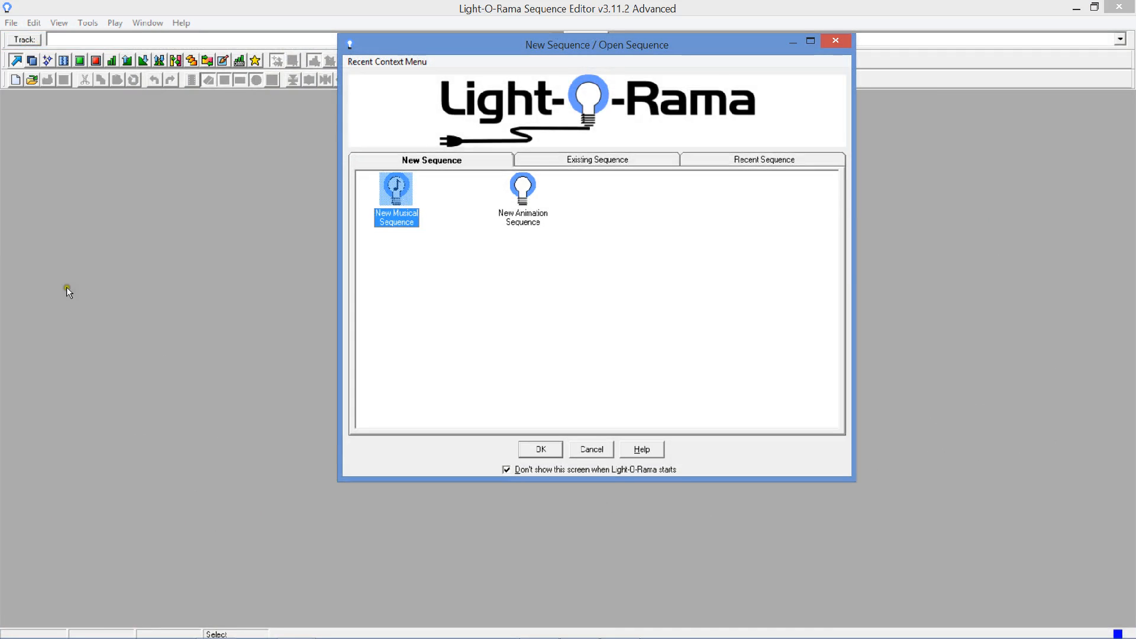
{"action": "left_click", "coordinate": [538, 449]}
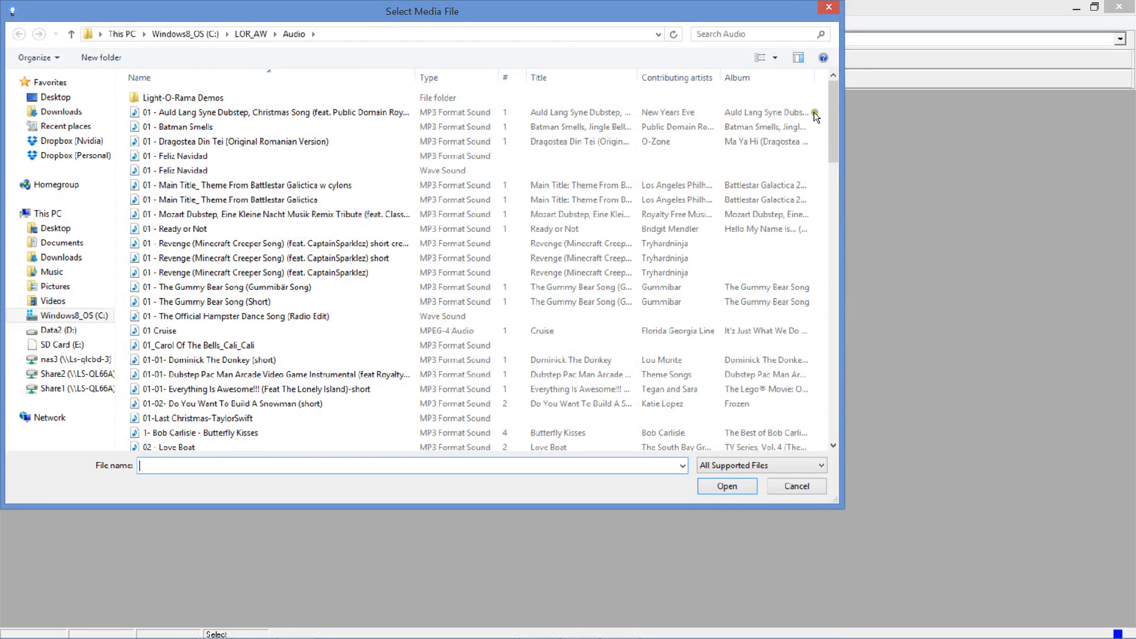
{"action": "left_click_drag", "start_coordinate": [835, 120], "coordinate": [826, 452]}
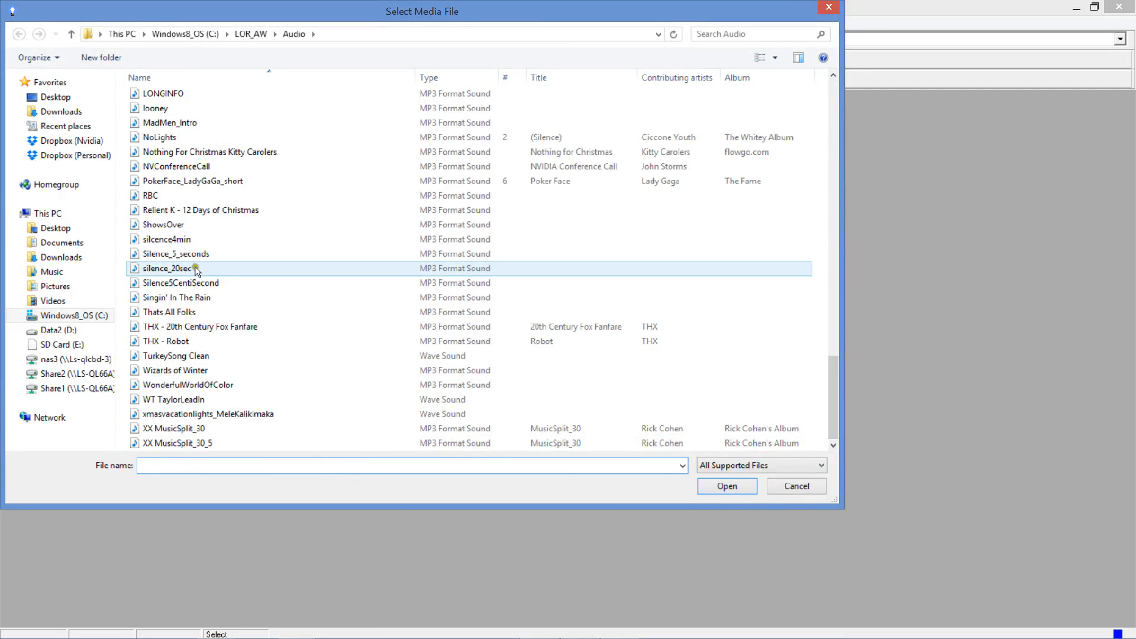
{"action": "left_click", "coordinate": [207, 269]}
{"action": "left_click", "coordinate": [715, 487]}
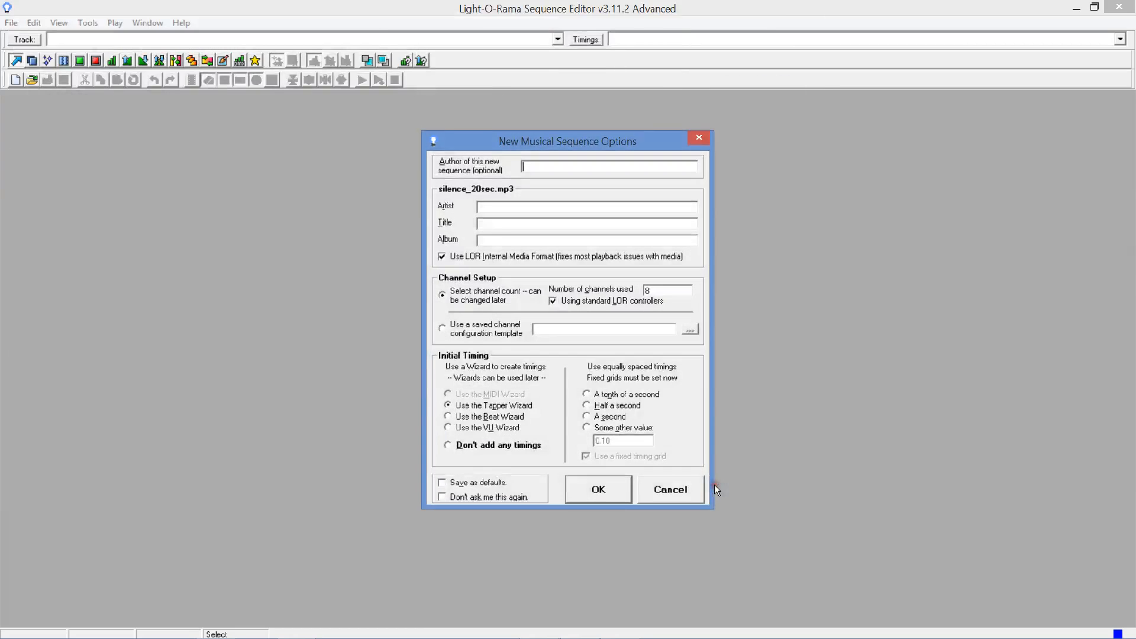
Create the sequence with the author's name, 2 channels and no added timings.
{"action": "left_click", "coordinate": [532, 166]}
{"action": "left_click", "coordinate": [660, 285]}
{"action": "left_click", "coordinate": [656, 288]}
{"action": "left_click", "coordinate": [651, 290]}
{"action": "type", "text": "1"}
{"action": "left_click", "coordinate": [462, 445]}
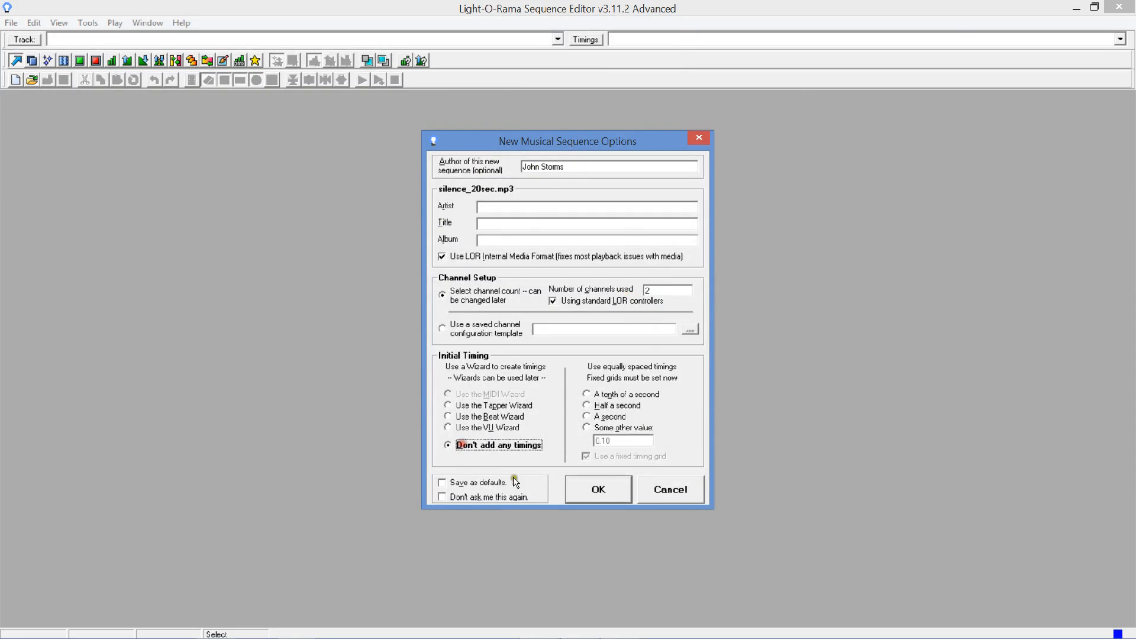
{"action": "left_click", "coordinate": [588, 494]}
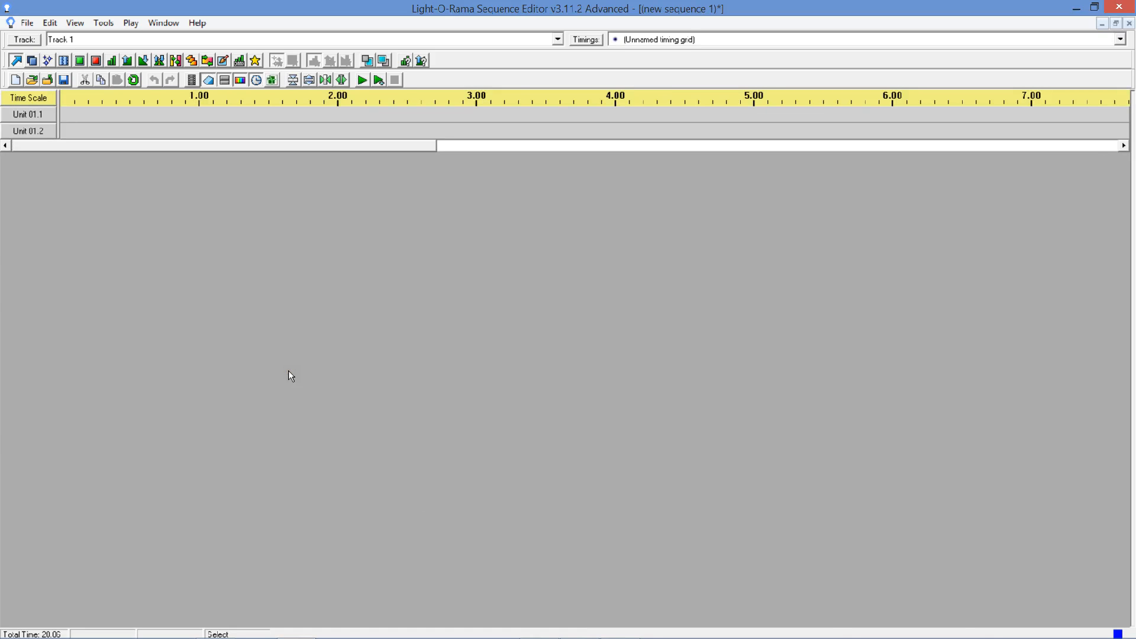
Rename the first channel 6.15 RADIO and assign it to unit 06, circuit 15.
{"action": "double_click", "coordinate": [30, 113]}
{"action": "left_click_drag", "start_coordinate": [571, 59], "coordinate": [394, 30]}
{"action": "type", "text": "6.15 RADIO"}
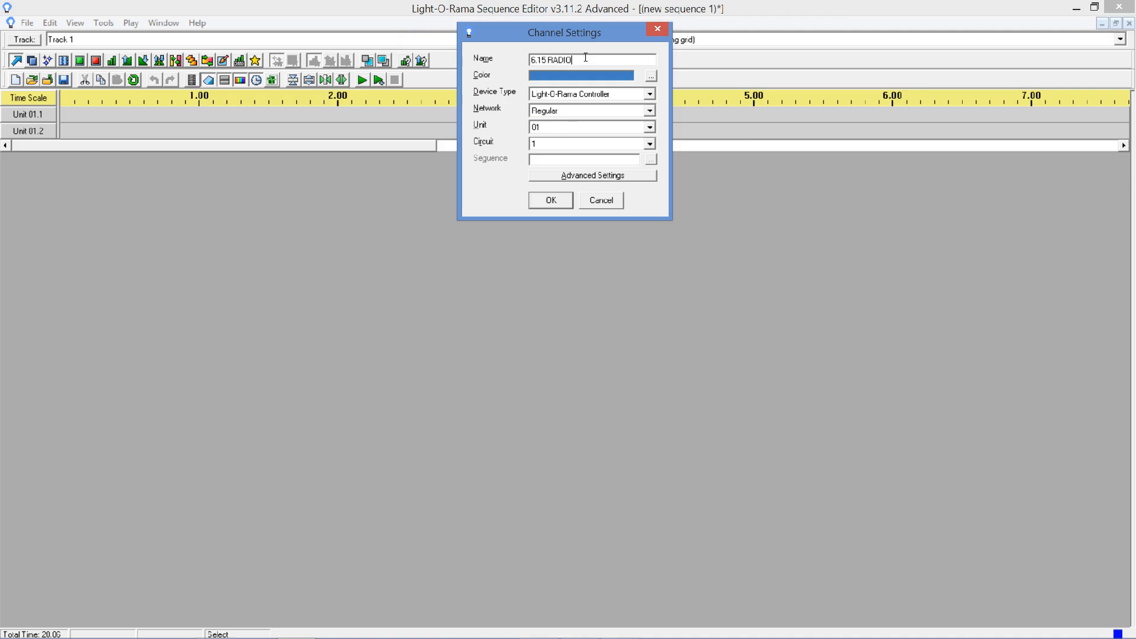
{"action": "left_click", "coordinate": [648, 128]}
{"action": "left_click", "coordinate": [544, 185]}
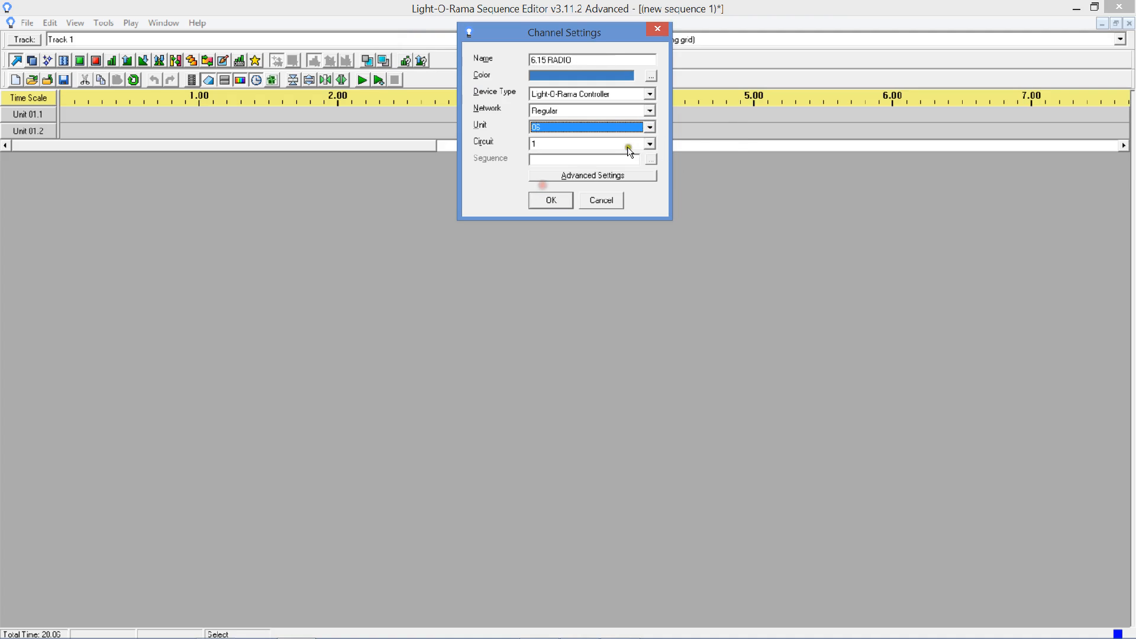
{"action": "left_click", "coordinate": [649, 144]}
{"action": "left_click", "coordinate": [652, 200]}
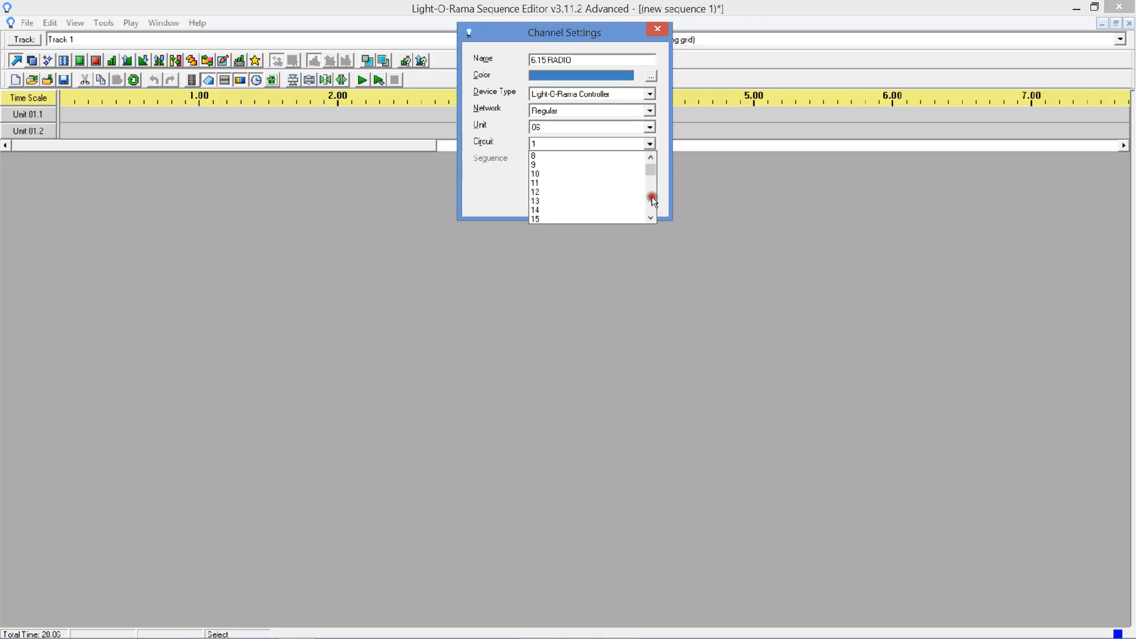
{"action": "left_click", "coordinate": [563, 216]}
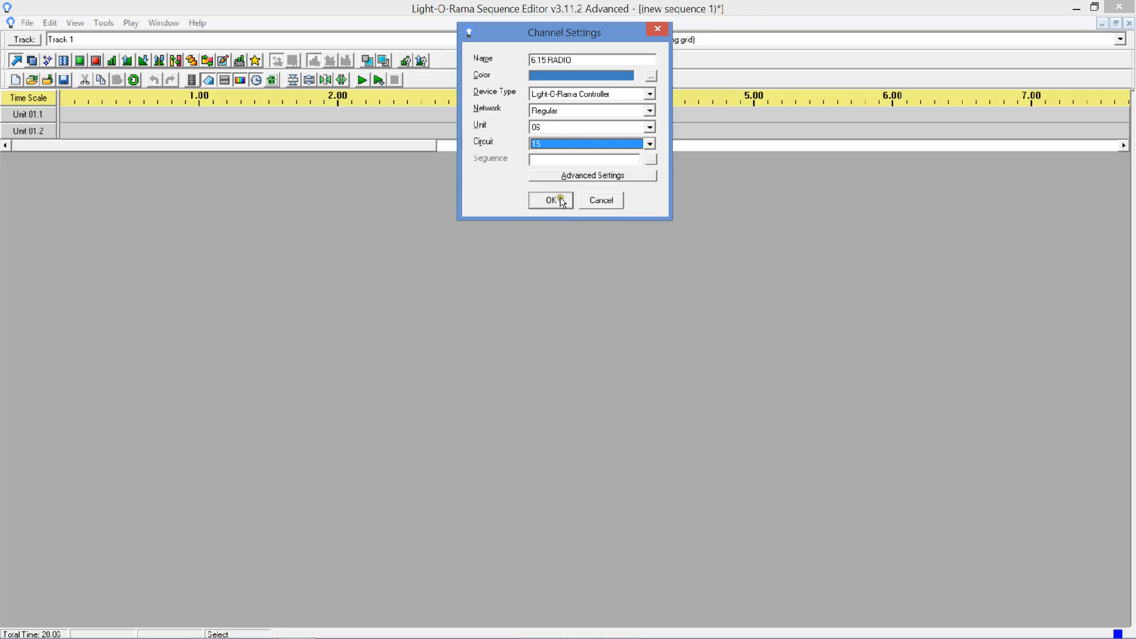
{"action": "left_click", "coordinate": [559, 197]}
Rename the second channel 6.14 SIGN and assign it to unit 06, circuit 14.
{"action": "double_click", "coordinate": [44, 129]}
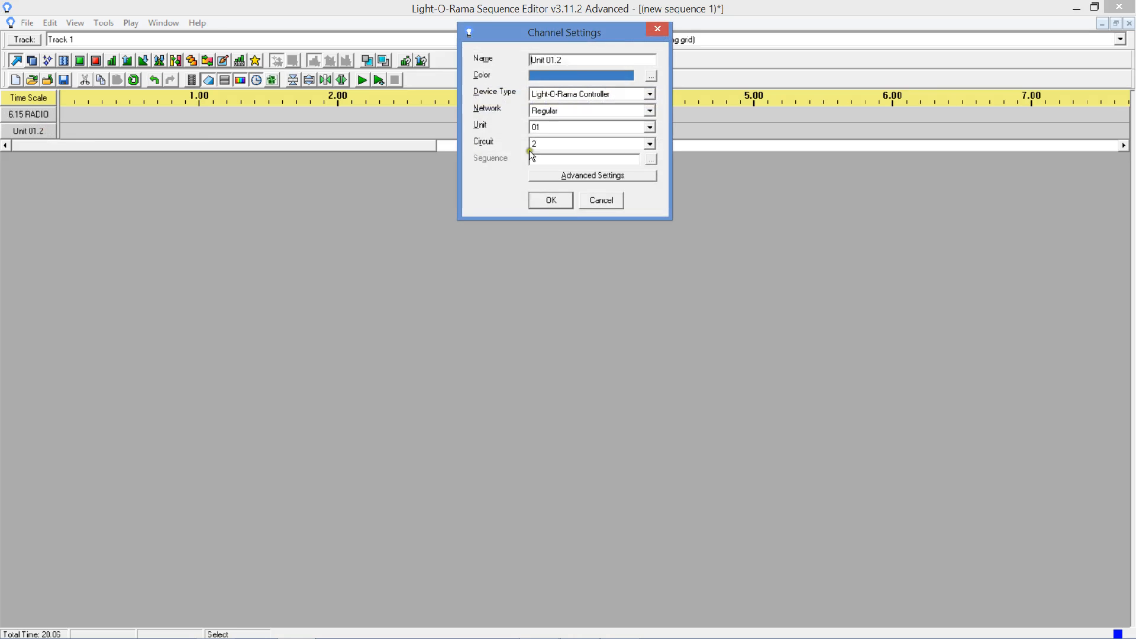
{"action": "left_click_drag", "start_coordinate": [567, 61], "coordinate": [476, 55]}
{"action": "type", "text": "6.14 SIGN"}
{"action": "left_click", "coordinate": [649, 127]}
{"action": "left_click", "coordinate": [566, 184]}
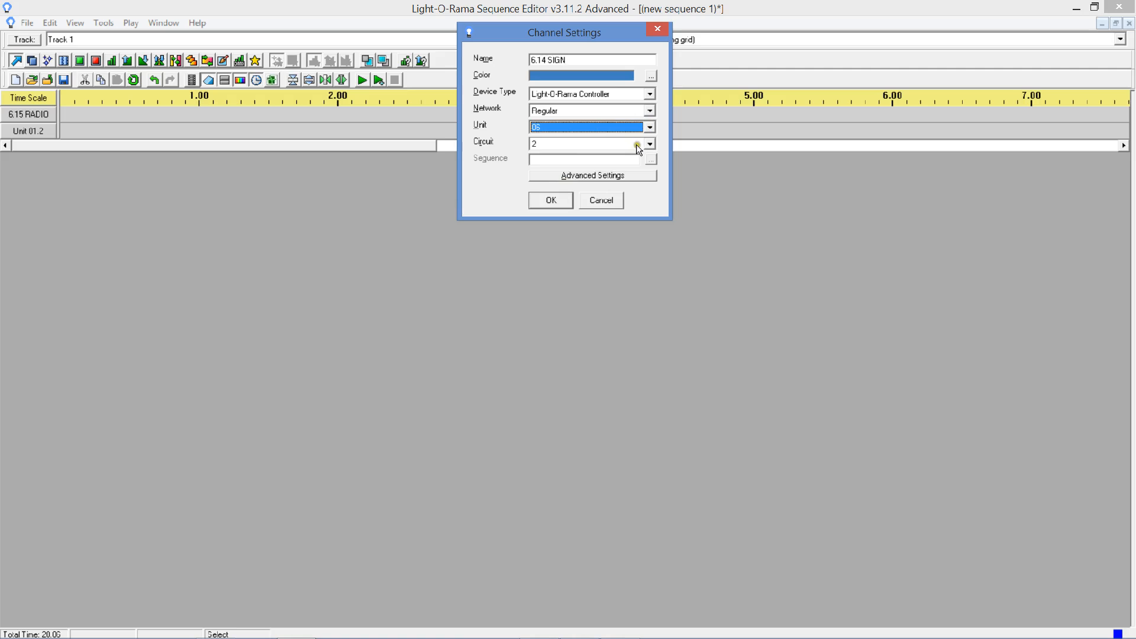
{"action": "left_click", "coordinate": [642, 144]}
{"action": "left_click", "coordinate": [649, 197]}
{"action": "left_click", "coordinate": [579, 211]}
{"action": "left_click", "coordinate": [567, 202]}
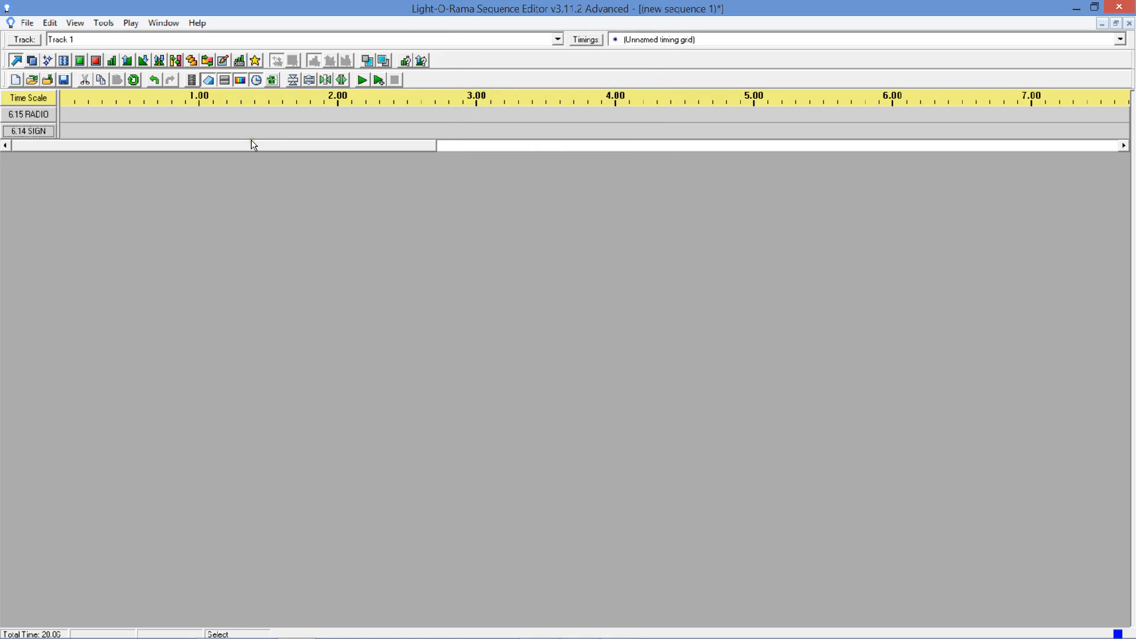
Turn both the radio and sign channels on for the full length of the sequence.
{"action": "left_click", "coordinate": [79, 61]}
{"action": "key", "text": "ctrl+a"}
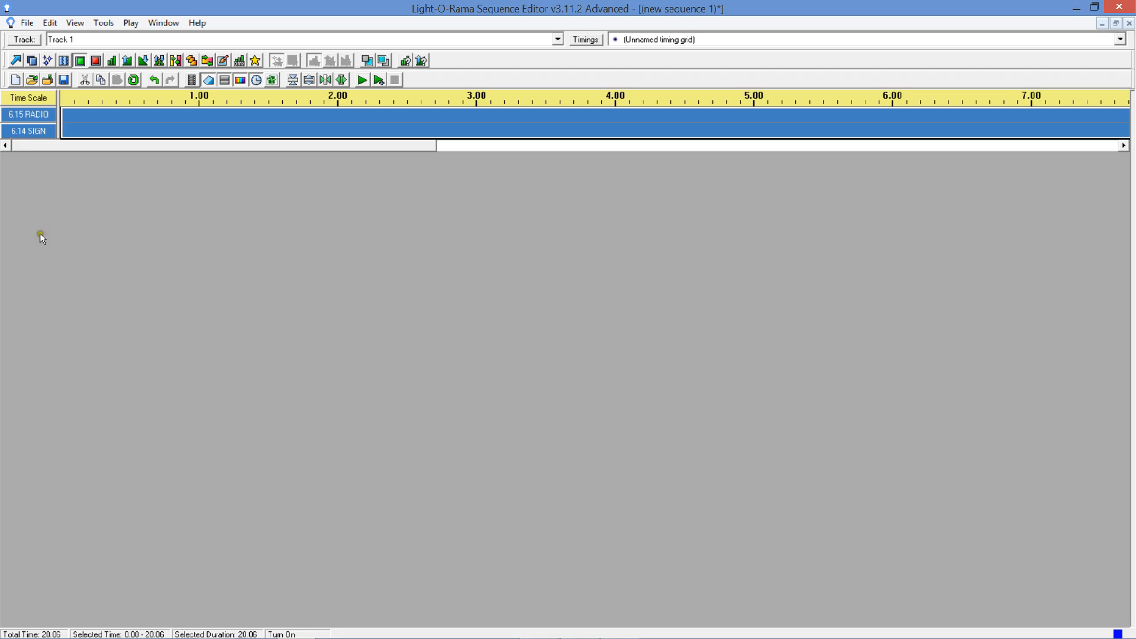
Save the musical sequence as AAA_SignNRadio in the Sequences folder and close the Sequence Editor.
{"action": "left_click", "coordinate": [67, 82]}
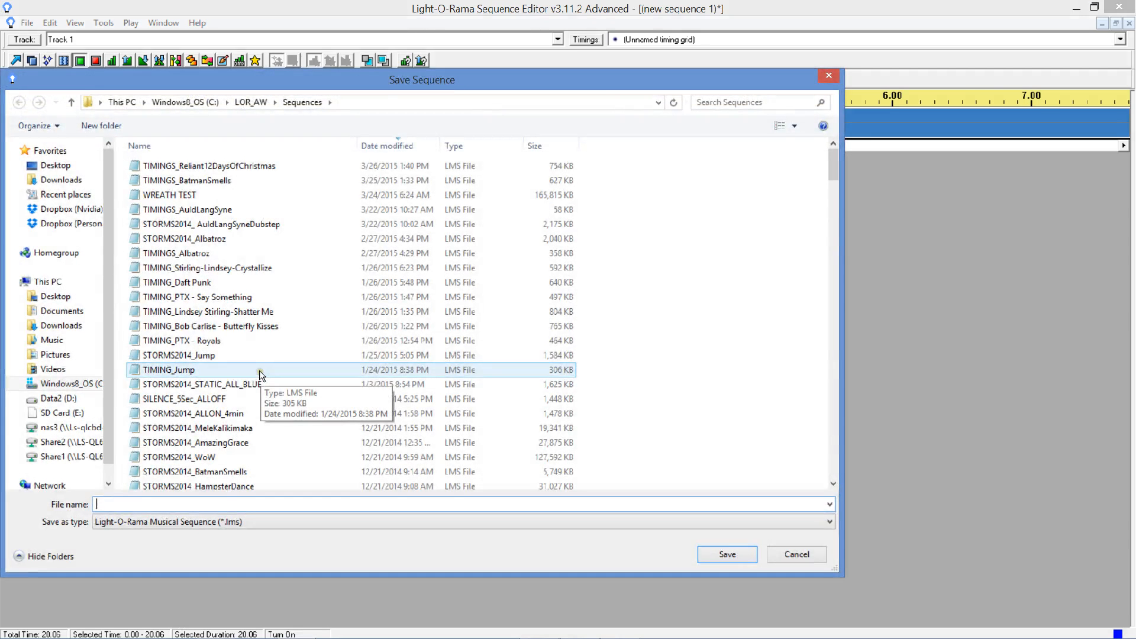
{"action": "type", "text": "AAA"}
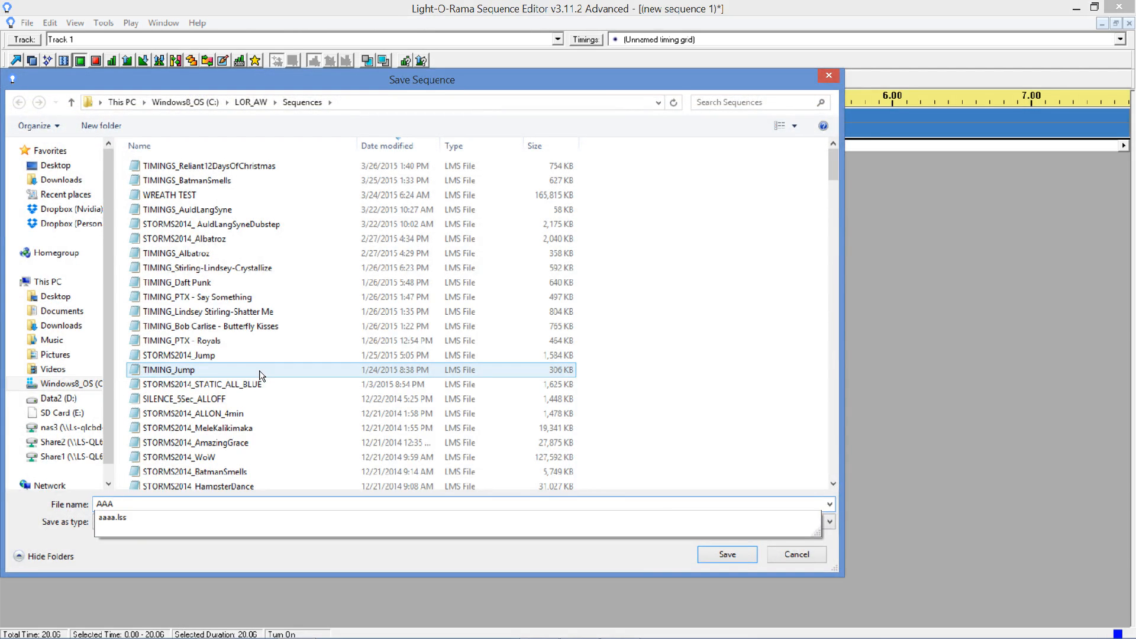
{"action": "type", "text": "_Sig"}
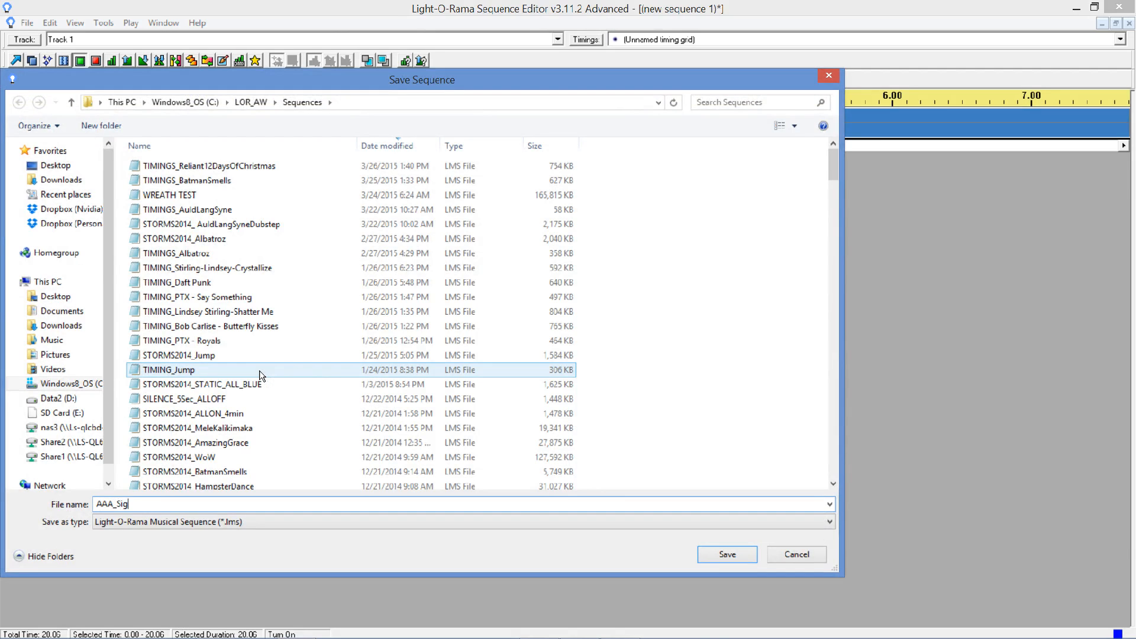
{"action": "type", "text": "nNRadio"}
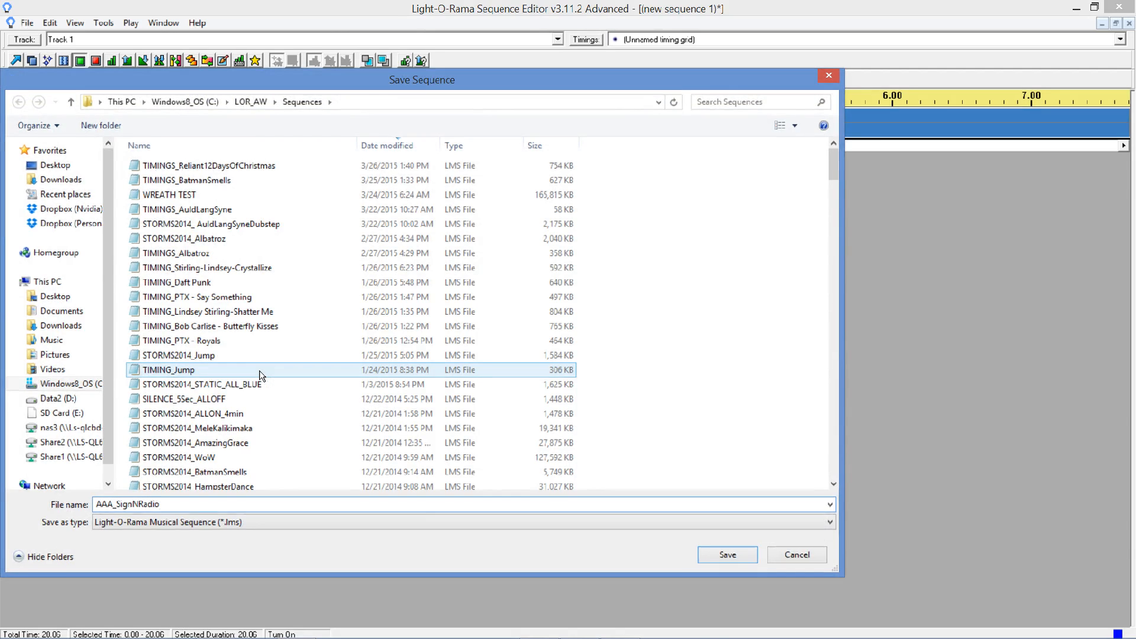
{"action": "key", "text": "Return"}
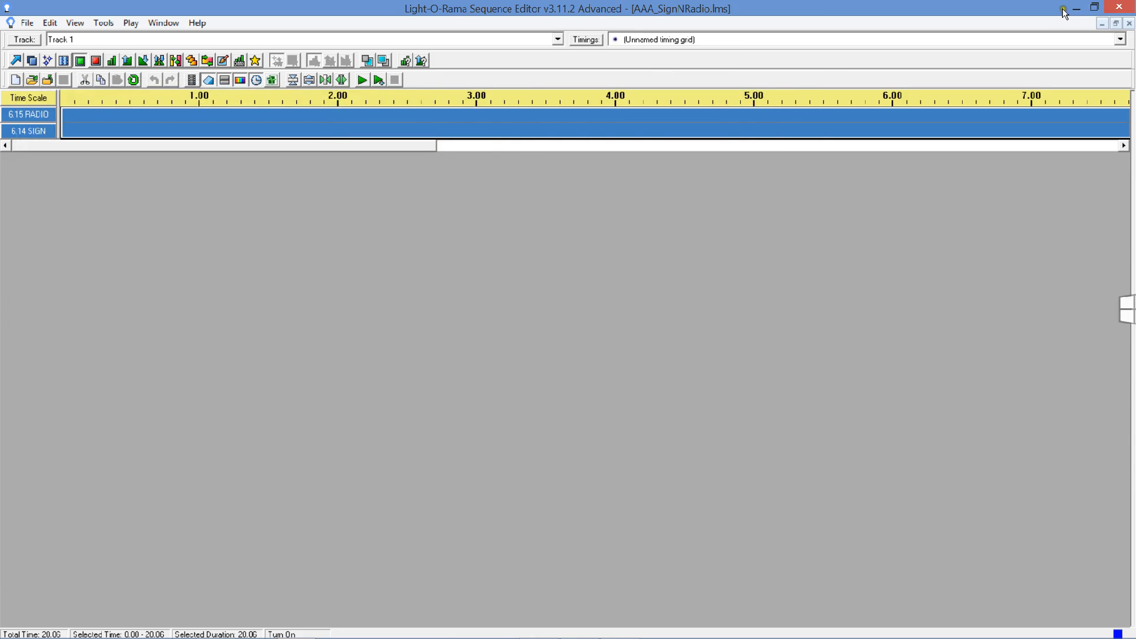
{"action": "left_click", "coordinate": [1115, 6]}
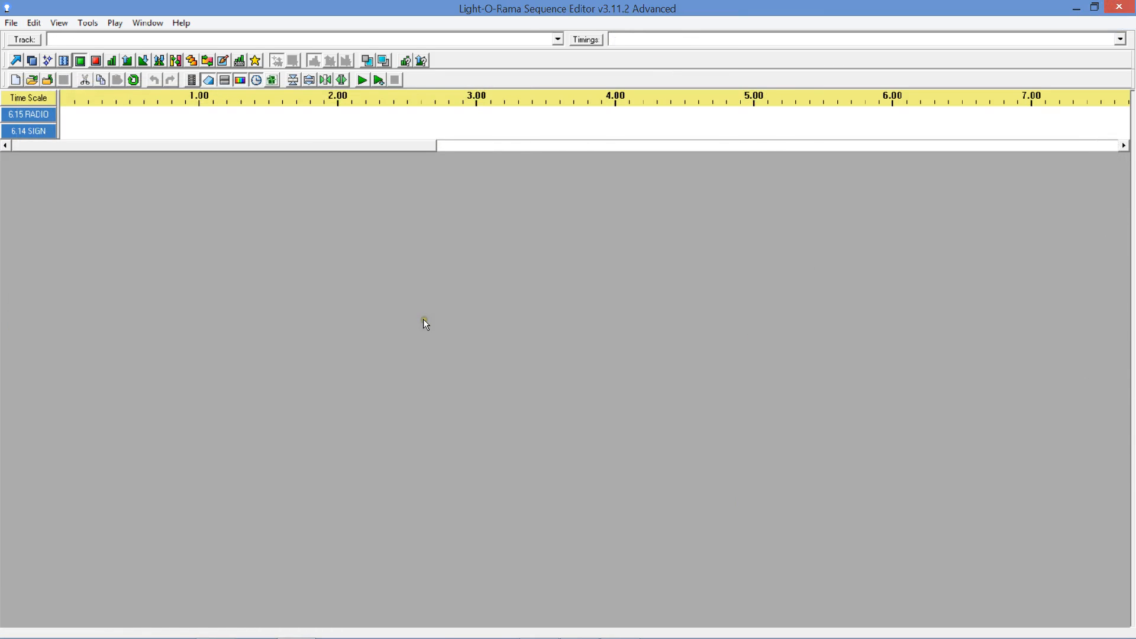
{"action": "left_click", "coordinate": [1119, 7]}
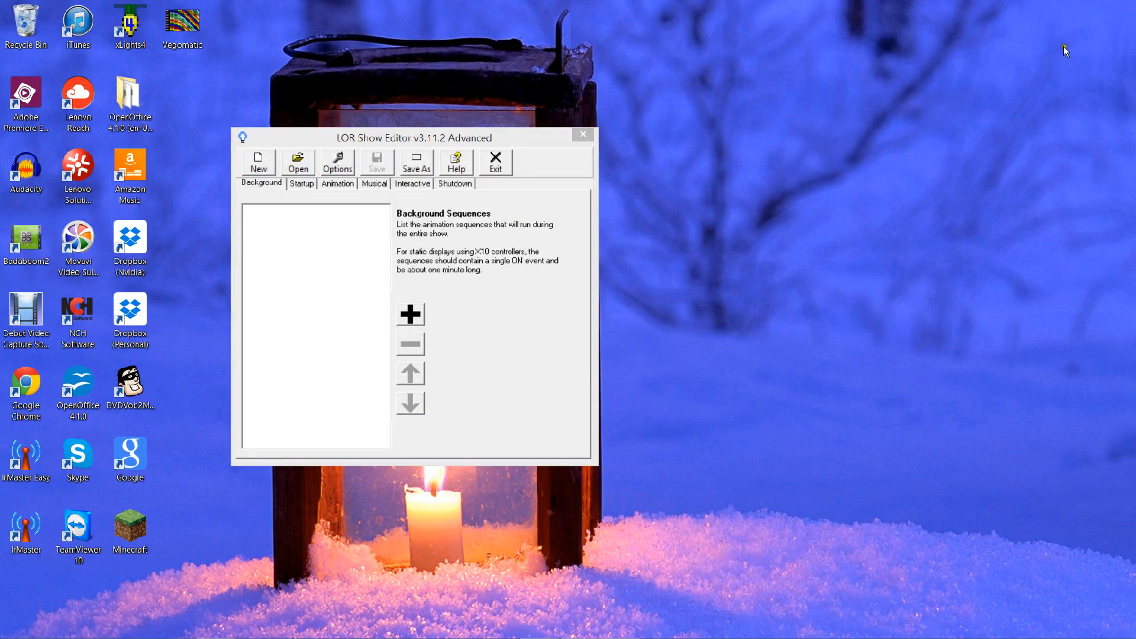
{"action": "left_click", "coordinate": [413, 315]}
{"action": "left_click", "coordinate": [412, 326]}
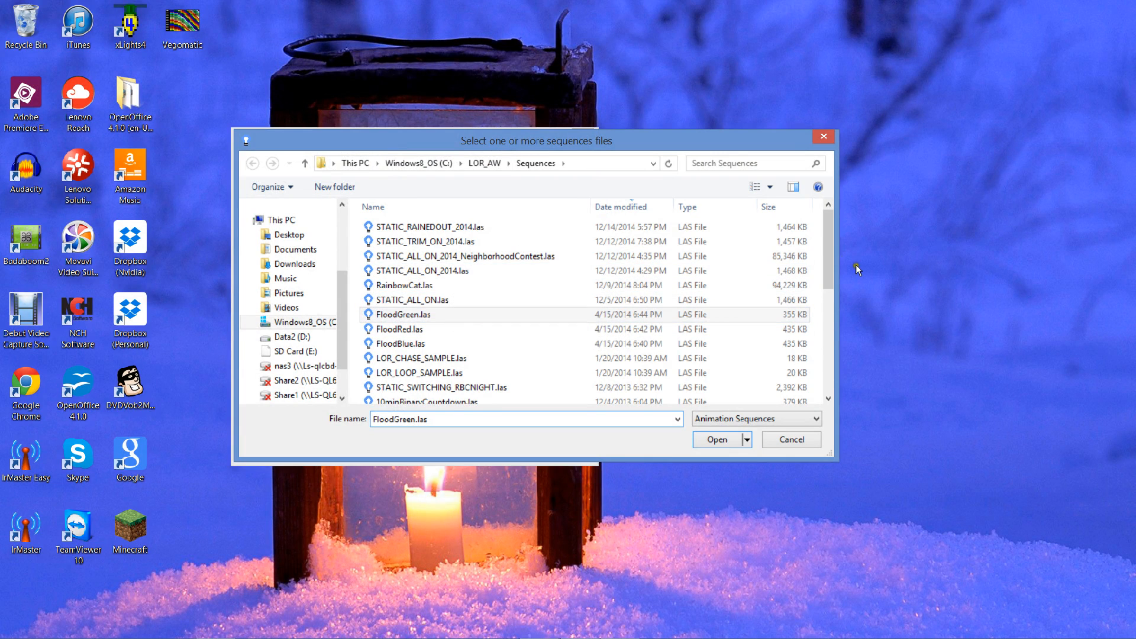
{"action": "left_click_drag", "start_coordinate": [826, 255], "coordinate": [827, 225]}
{"action": "left_click", "coordinate": [740, 165]}
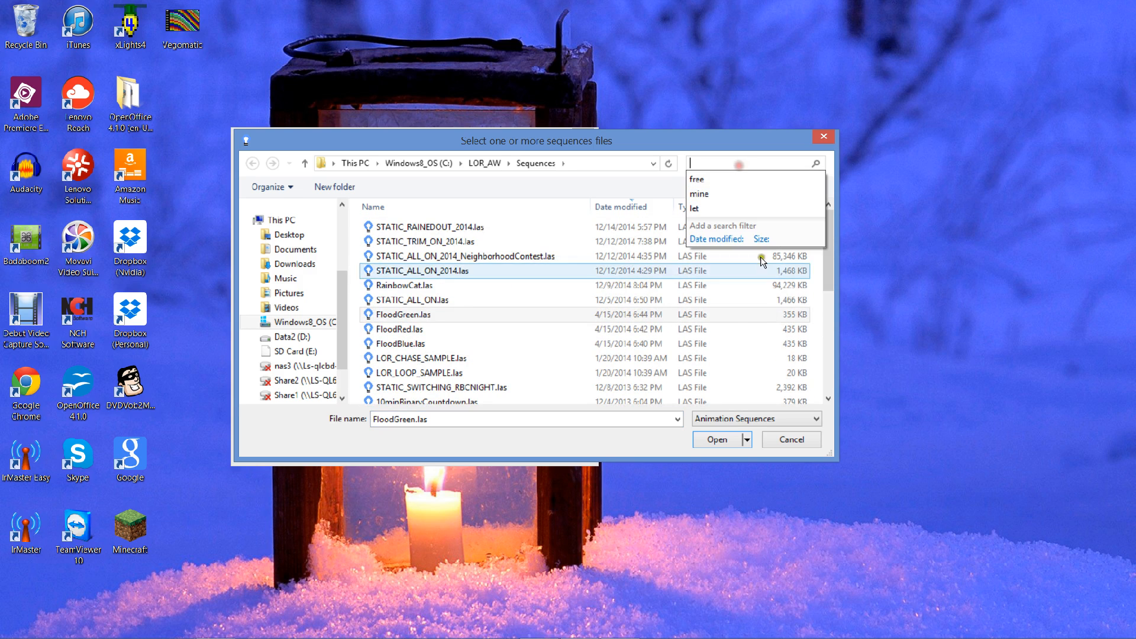
{"action": "left_click", "coordinate": [792, 439]}
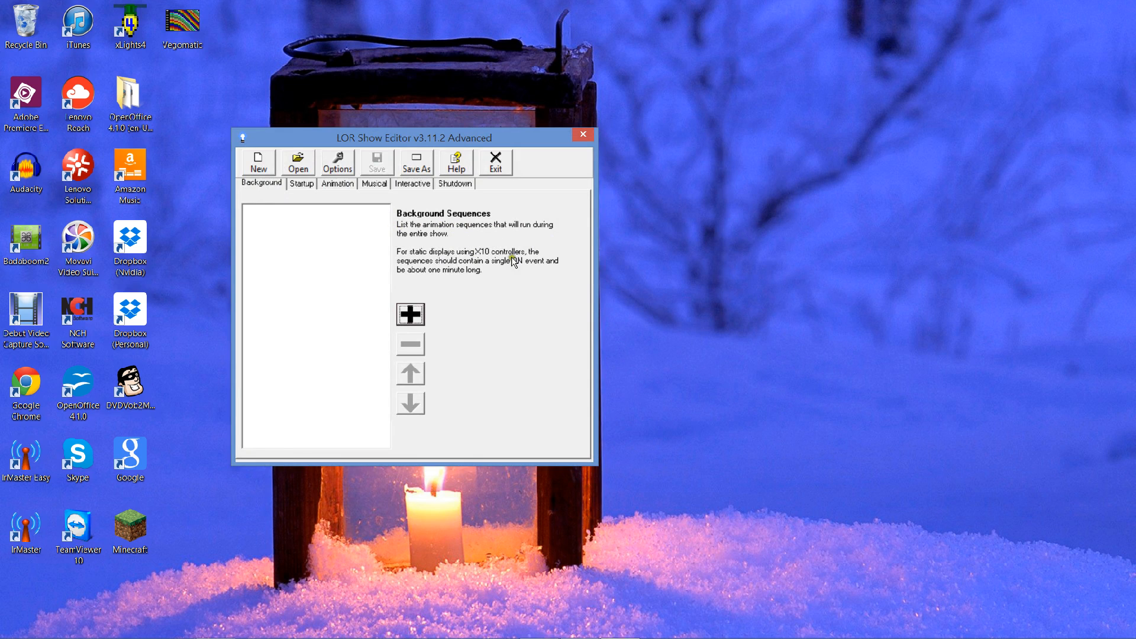
Launch the Light-O-Rama Sequence Editor and create a new animation sequence with 2 channels and a length of 1:00.00.
{"action": "mouse_move", "coordinate": [455, 636]}
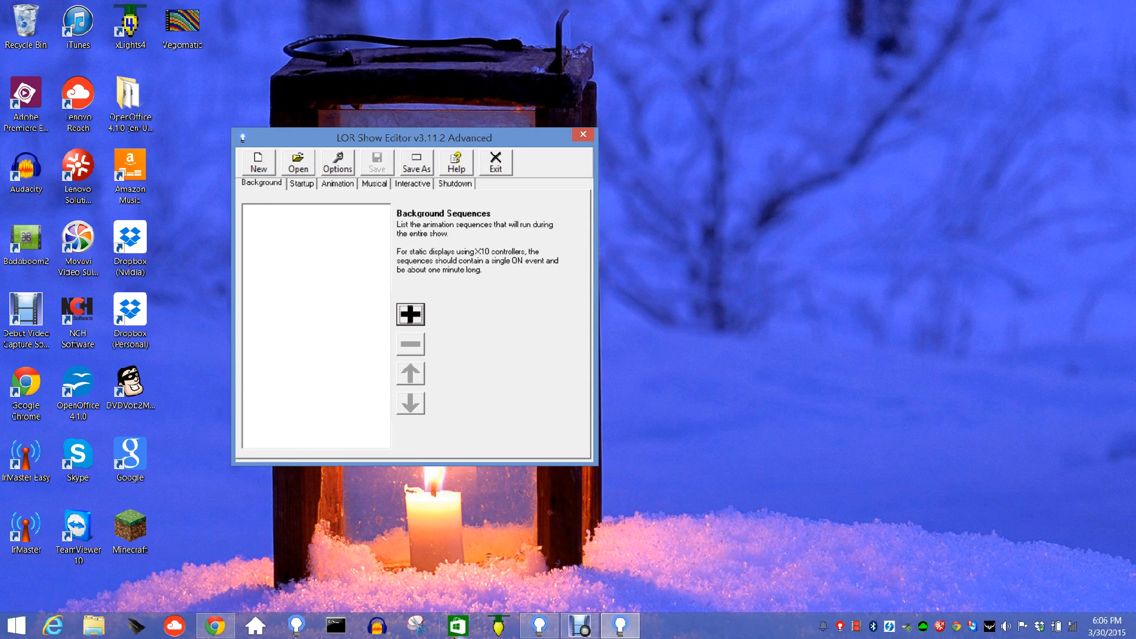
{"action": "left_click", "coordinate": [617, 629]}
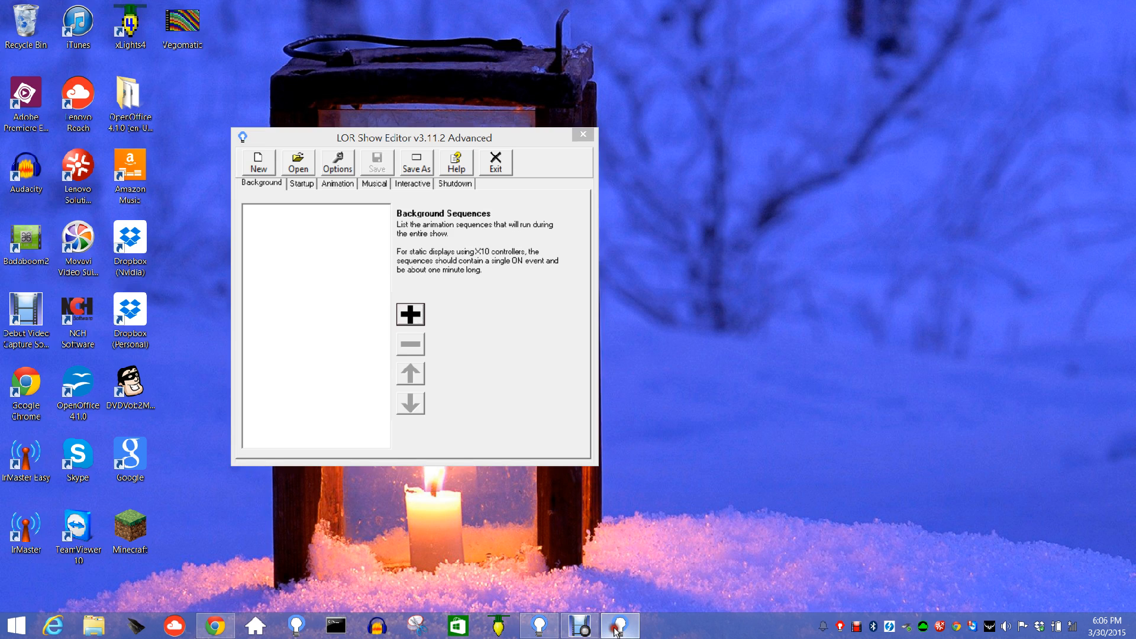
{"action": "left_click", "coordinate": [11, 632]}
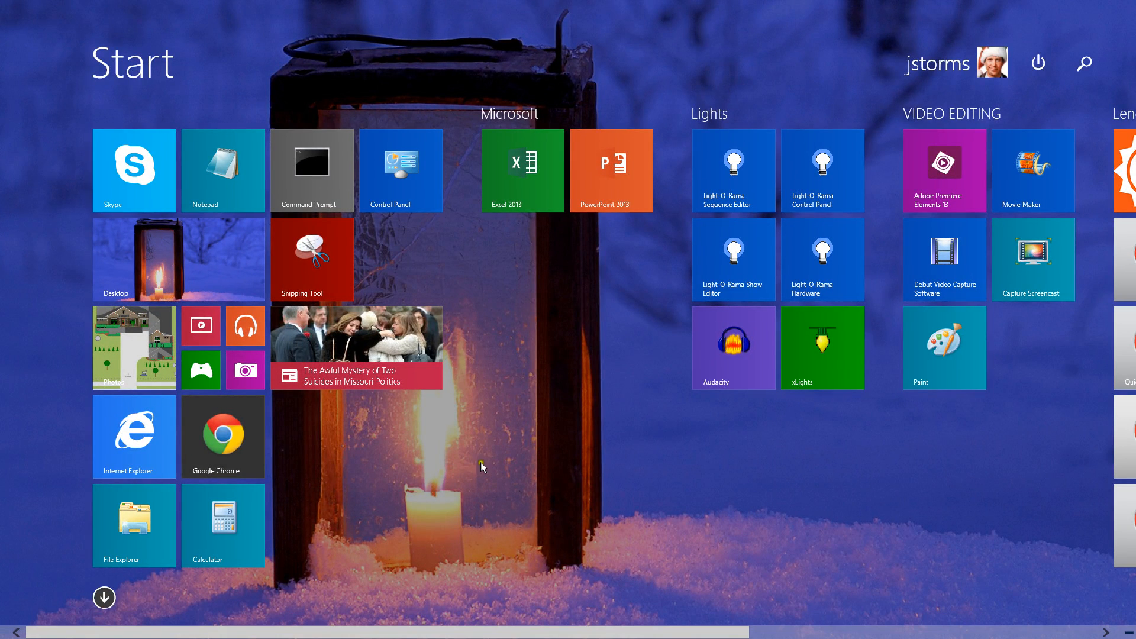
{"action": "left_click", "coordinate": [824, 163]}
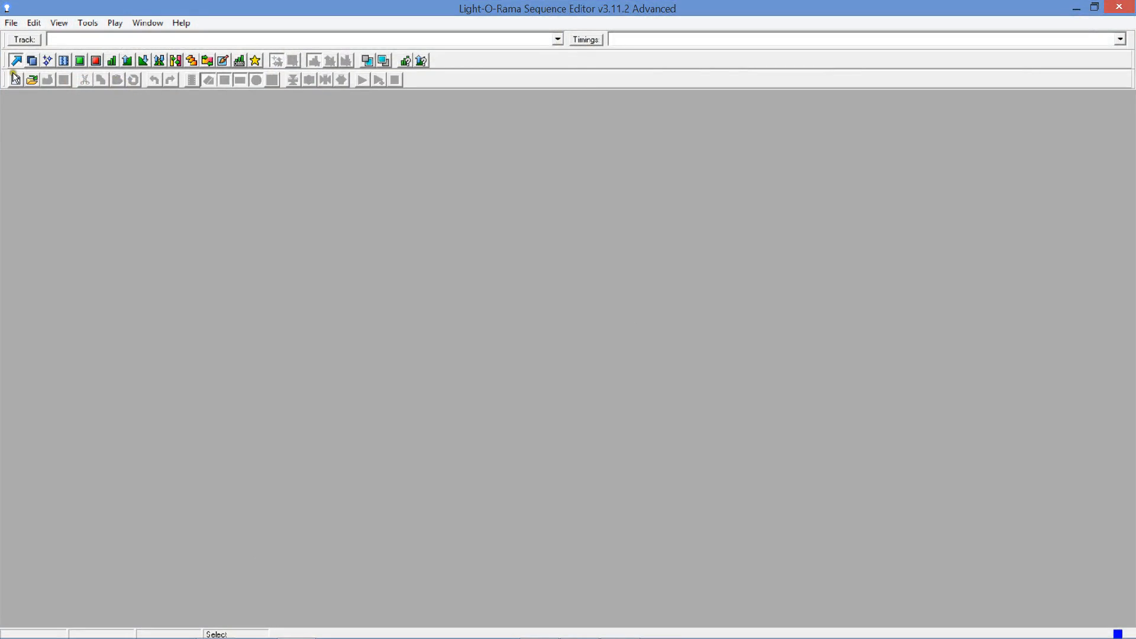
{"action": "left_click", "coordinate": [16, 80]}
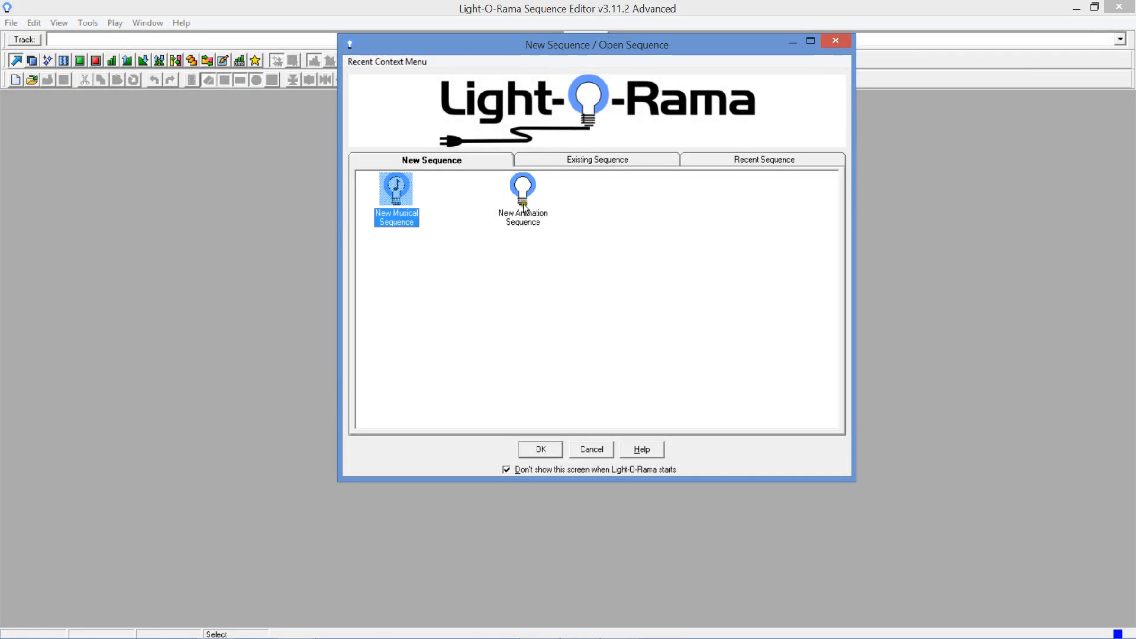
{"action": "double_click", "coordinate": [524, 201]}
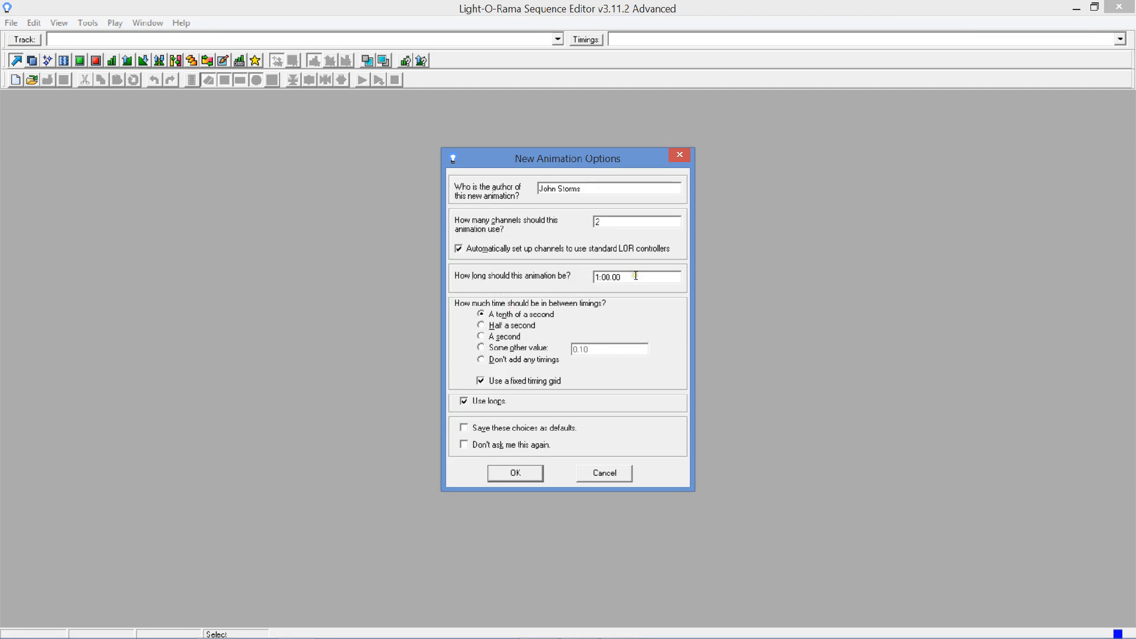
{"action": "left_click_drag", "start_coordinate": [640, 277], "coordinate": [487, 277]}
{"action": "left_click", "coordinate": [520, 362]}
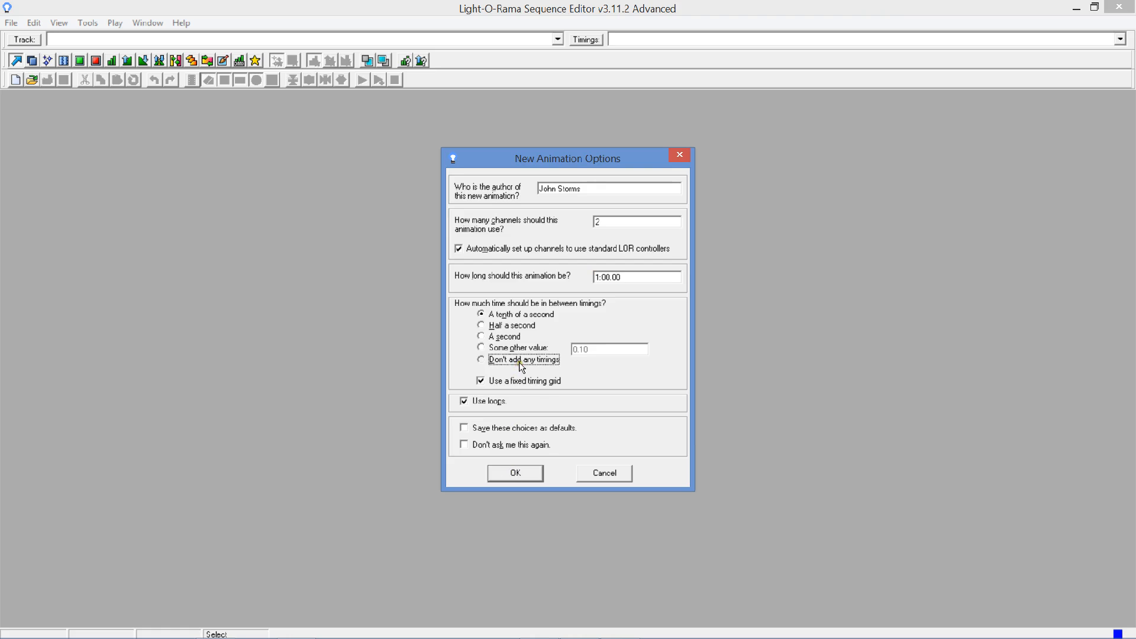
{"action": "left_click", "coordinate": [507, 477]}
Rename the animation's first channel RADIO and assign it to unit 06, circuit 15.
{"action": "double_click", "coordinate": [27, 131]}
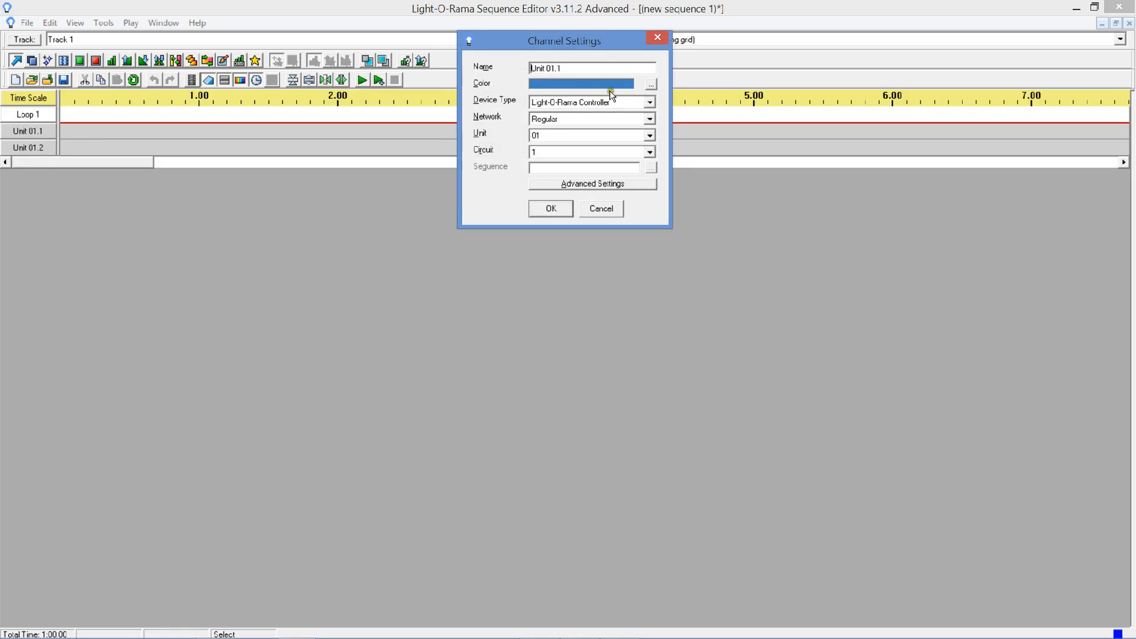
{"action": "left_click", "coordinate": [391, 56]}
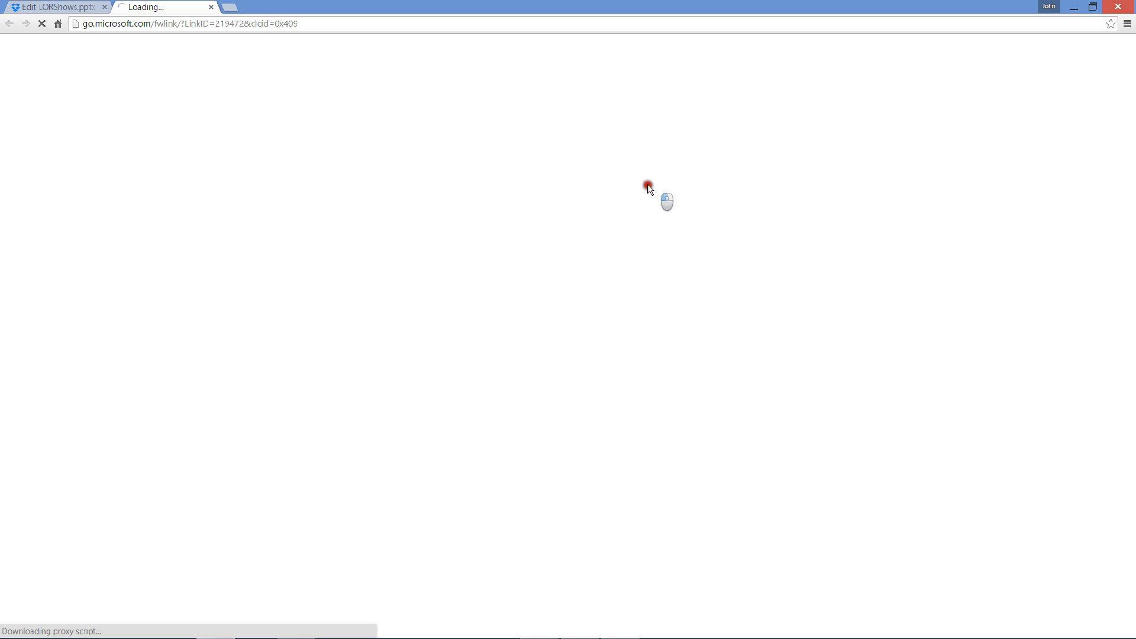
{"action": "left_click", "coordinate": [1075, 7]}
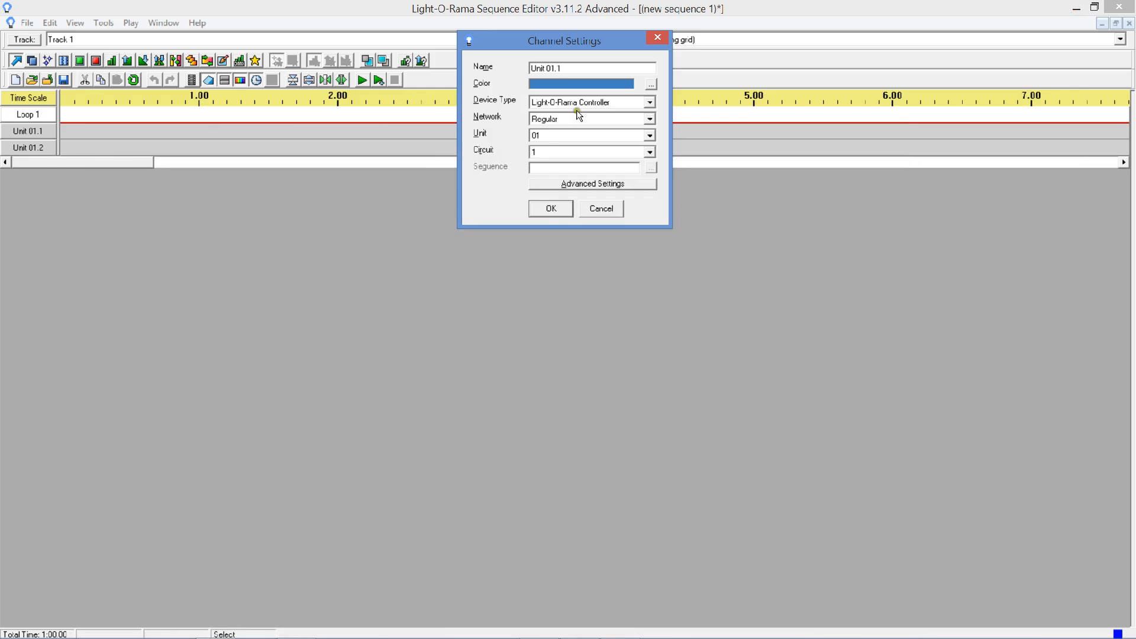
{"action": "key", "text": "ctrl+a"}
{"action": "type", "text": "RADI"}
{"action": "left_click", "coordinate": [649, 136]}
{"action": "left_click", "coordinate": [615, 187]}
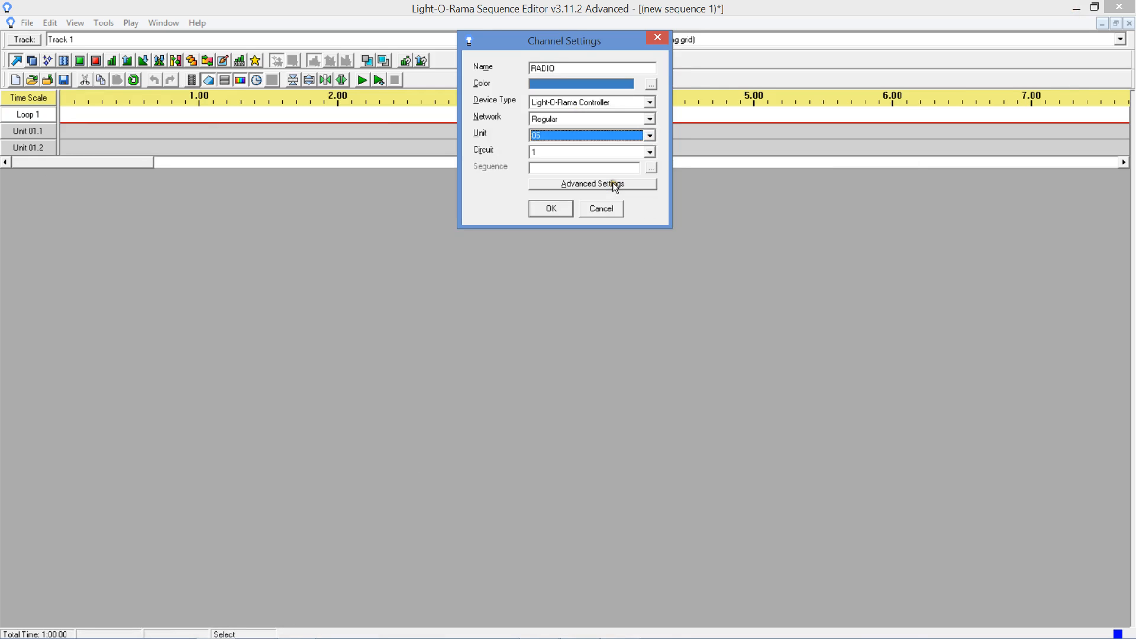
{"action": "left_click", "coordinate": [649, 152]}
{"action": "scroll", "coordinate": [621, 189], "scroll_direction": "down", "scroll_amount": 4}
{"action": "left_click", "coordinate": [601, 183]}
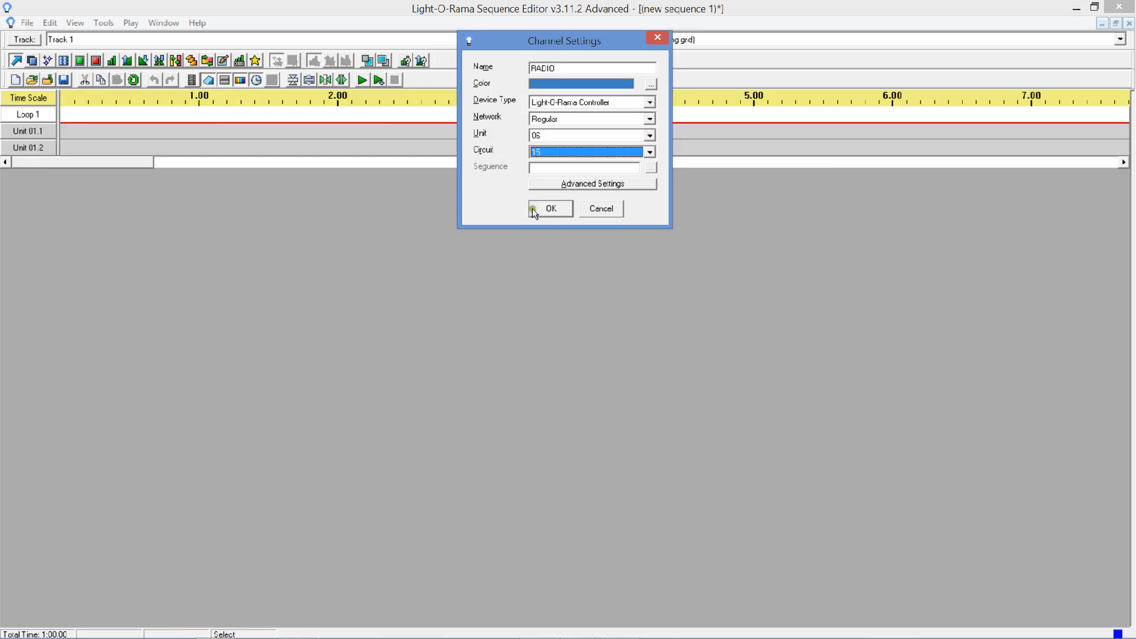
{"action": "left_click", "coordinate": [550, 209]}
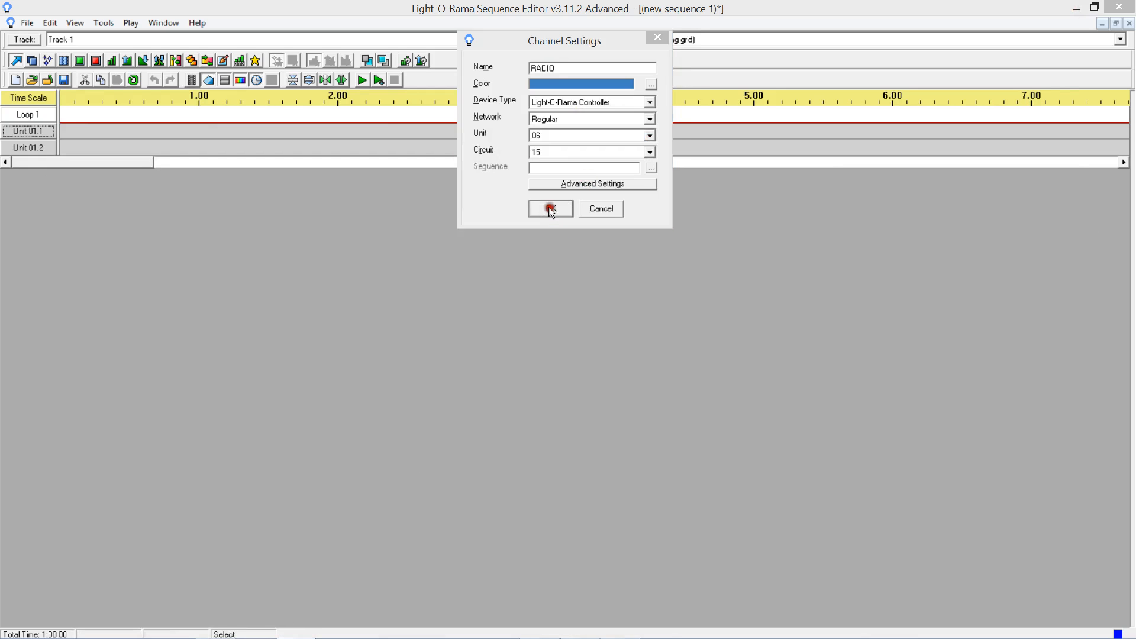
Rename the animation's second channel SIGN and assign it to unit 06, circuit 14.
{"action": "double_click", "coordinate": [27, 148]}
{"action": "left_click_drag", "start_coordinate": [579, 70], "coordinate": [389, 48]}
{"action": "type", "text": "SIGN"}
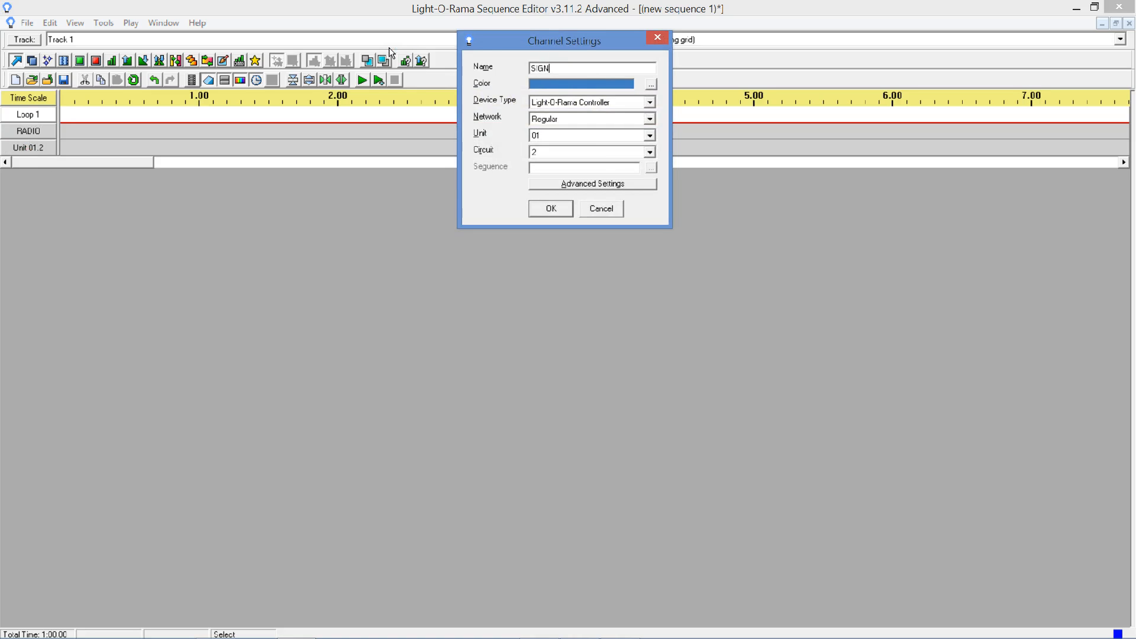
{"action": "left_click", "coordinate": [649, 136]}
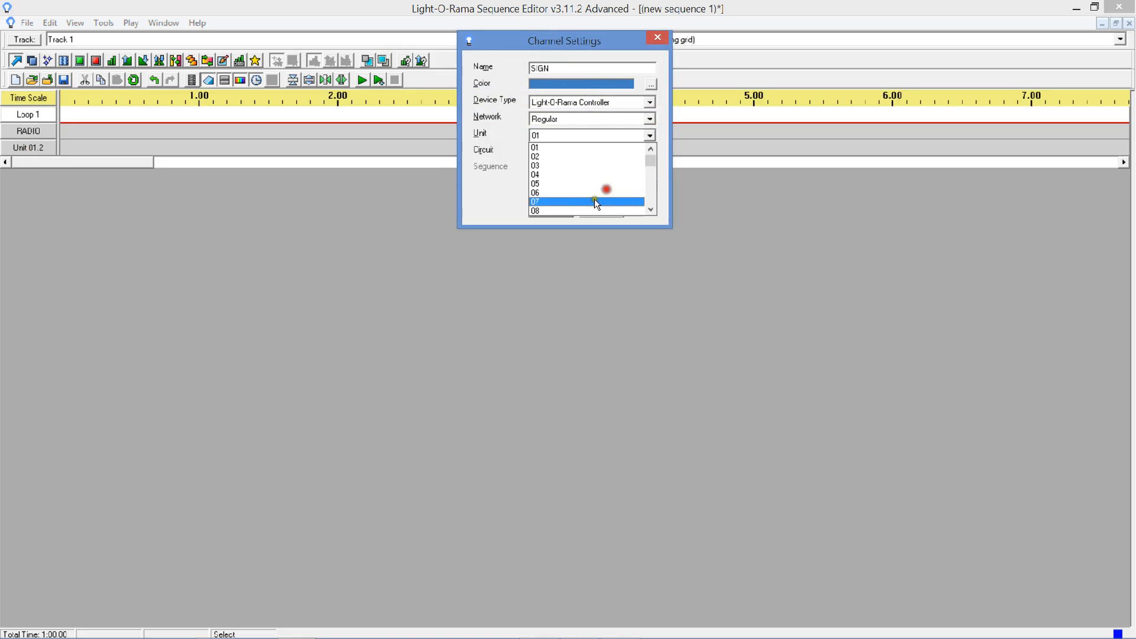
{"action": "left_click", "coordinate": [545, 195]}
{"action": "left_click", "coordinate": [638, 155]}
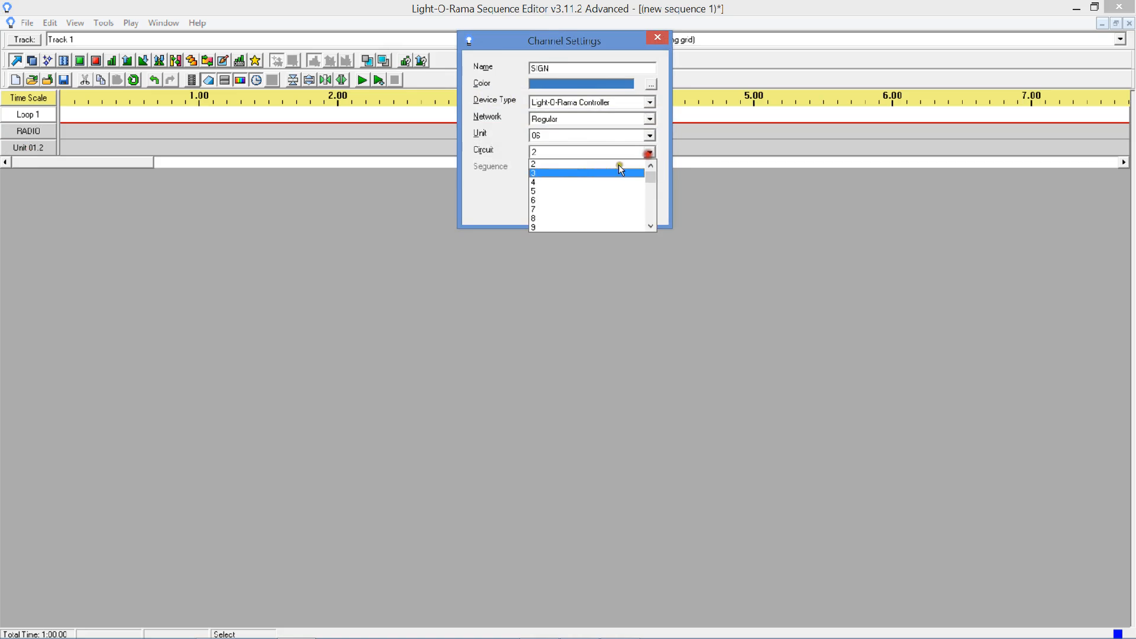
{"action": "left_click", "coordinate": [658, 208]}
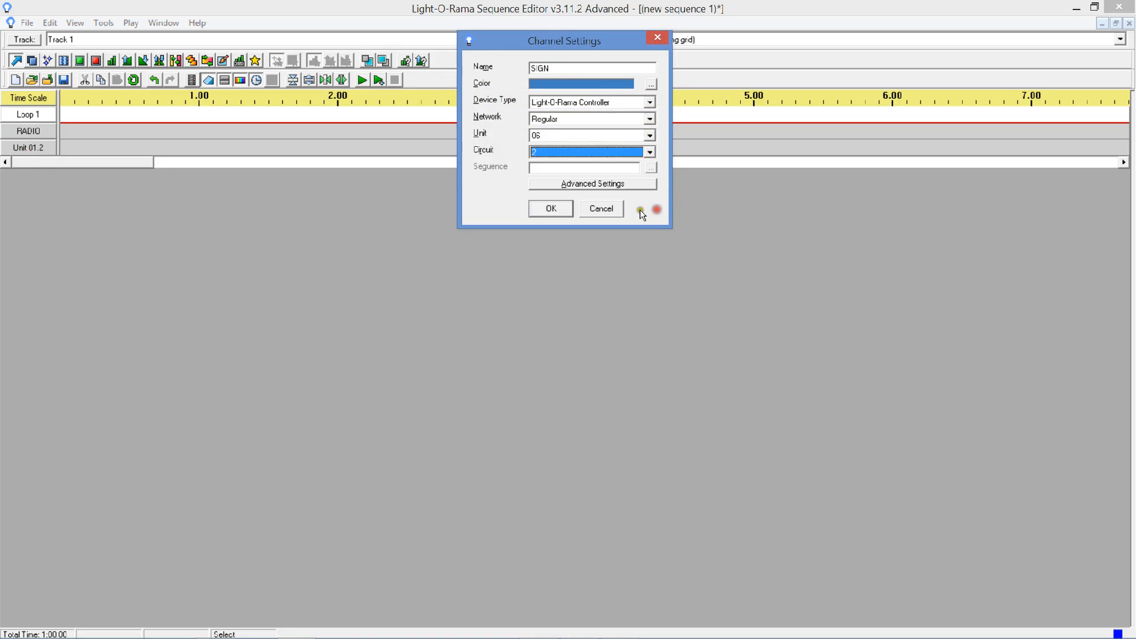
{"action": "left_click", "coordinate": [649, 151]}
{"action": "scroll", "coordinate": [654, 186], "scroll_direction": "down", "scroll_amount": 3}
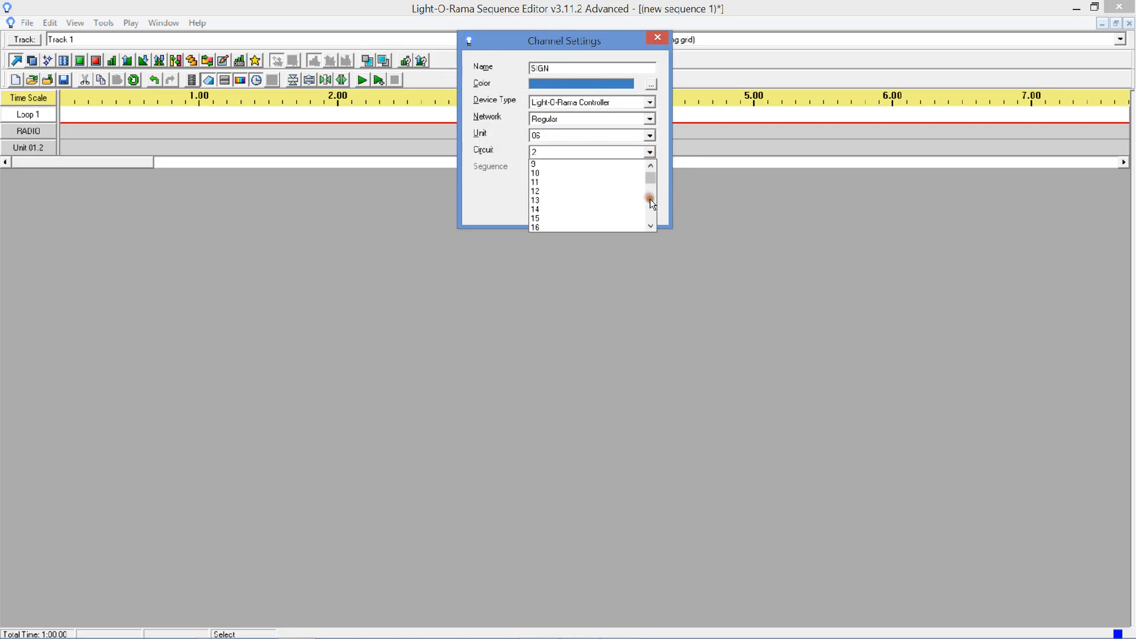
{"action": "left_click", "coordinate": [561, 209]}
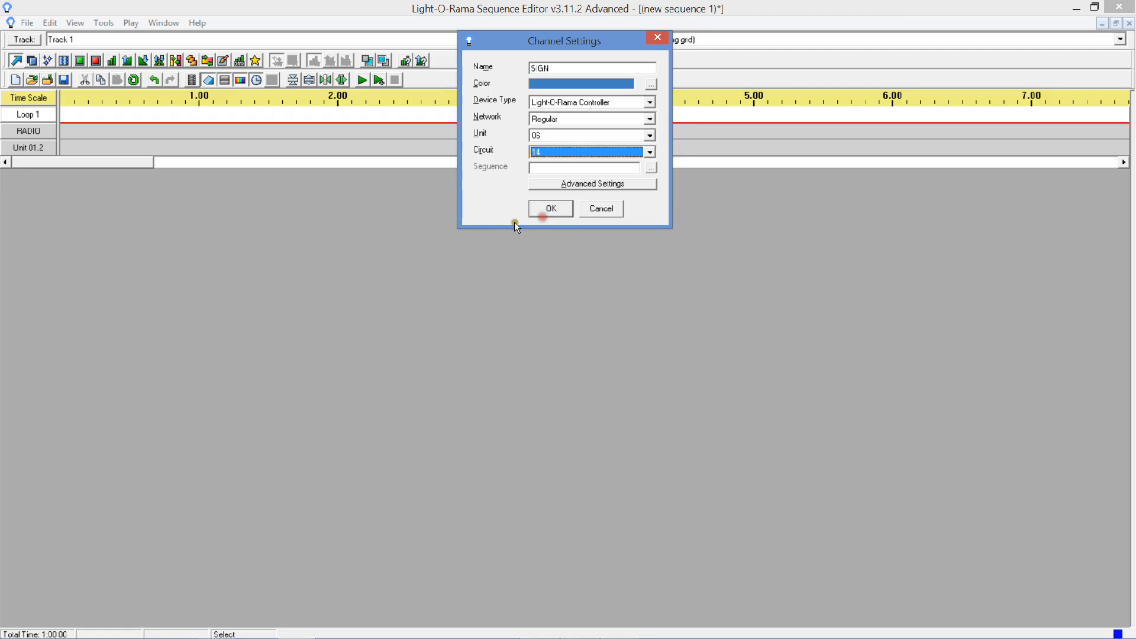
{"action": "left_click", "coordinate": [537, 209]}
Turn on the RADIO and SIGN channels for the whole animation and save it as SIGNnRADIO in the Sequences folder.
{"action": "left_click", "coordinate": [80, 61]}
{"action": "left_click_drag", "start_coordinate": [84, 127], "coordinate": [92, 142]}
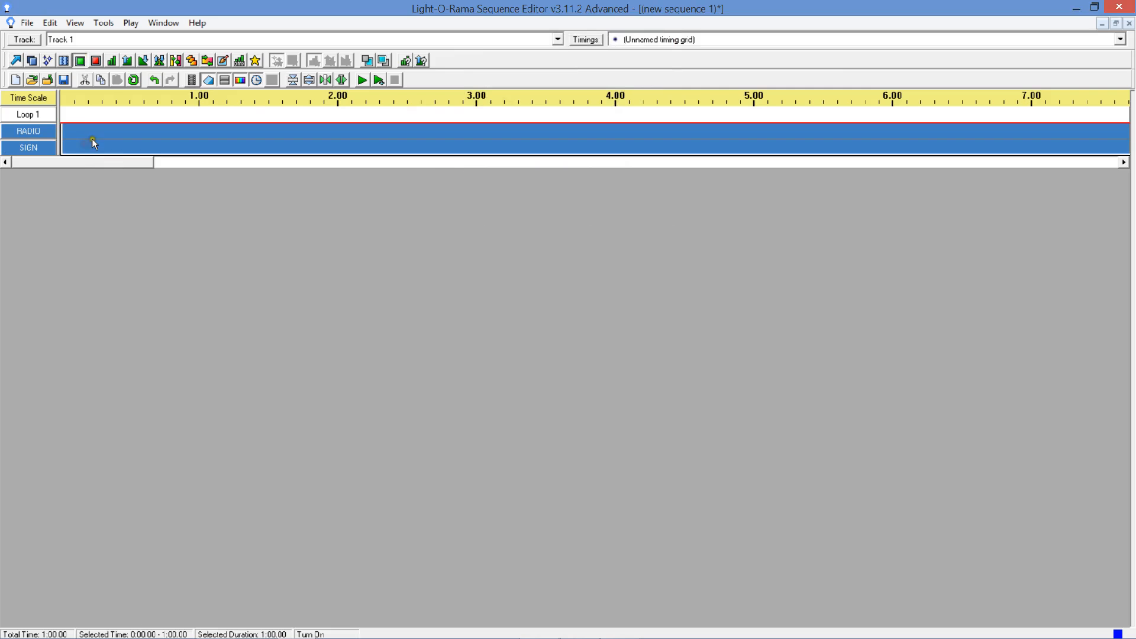
{"action": "left_click", "coordinate": [64, 80]}
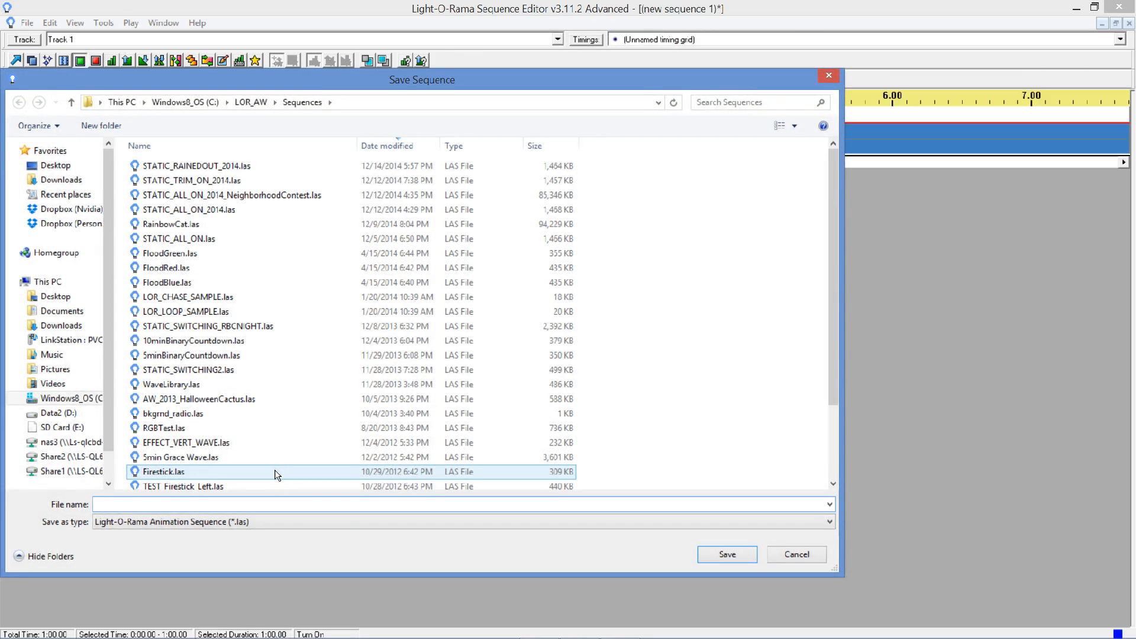
{"action": "type", "text": "SIGNnRADIO"}
{"action": "key", "text": "Return"}
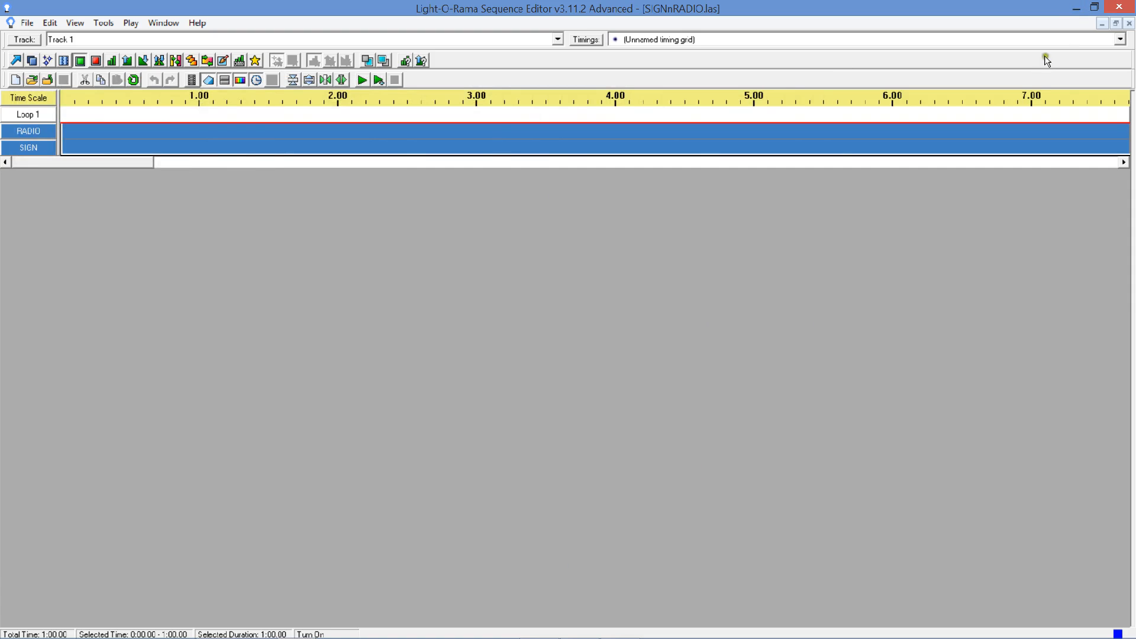
Switch to the LOR Show Editor and add SIGNnRADIO.las to the show's background sequences.
{"action": "left_click", "coordinate": [1079, 9]}
{"action": "left_click", "coordinate": [413, 316]}
{"action": "left_click", "coordinate": [419, 226]}
{"action": "left_click", "coordinate": [713, 440]}
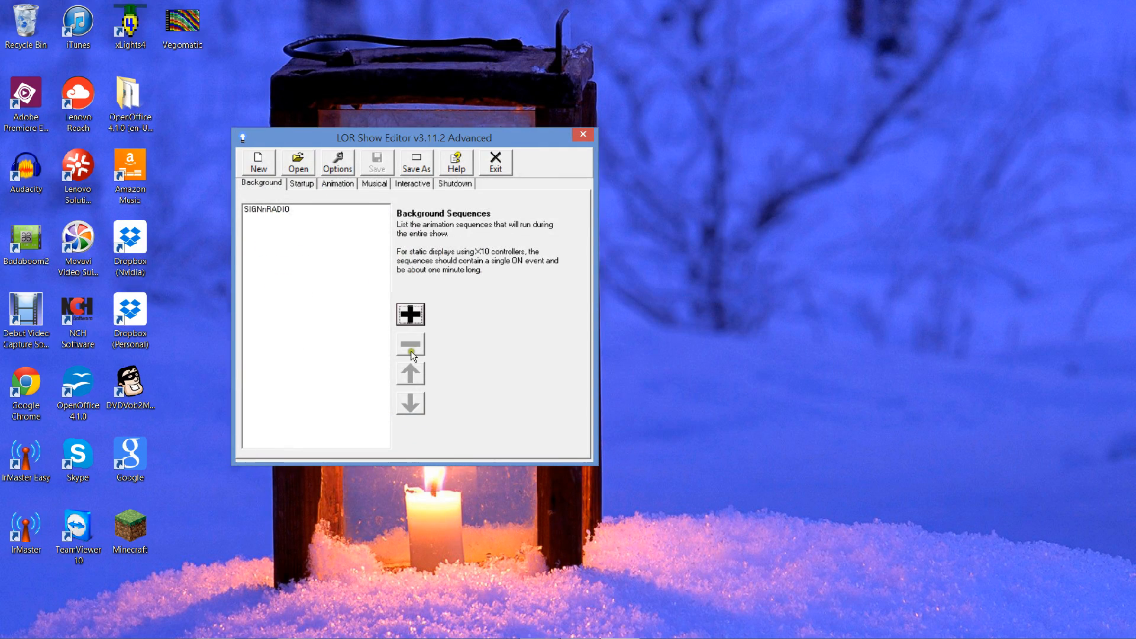
{"action": "left_click", "coordinate": [332, 262]}
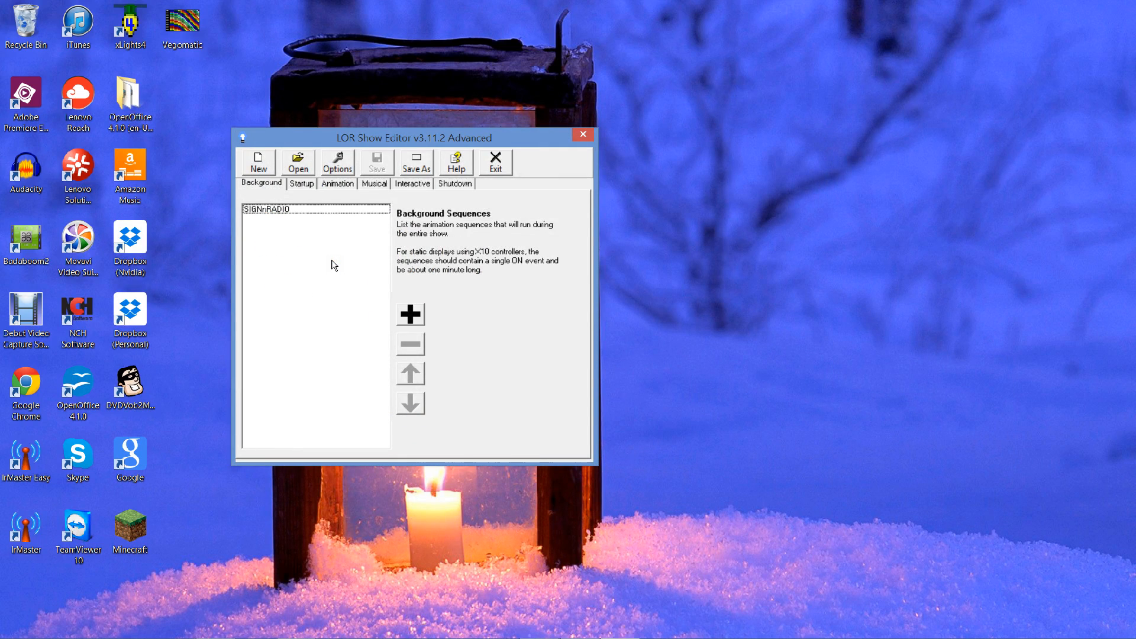
Save the show as AAA_BiGShow in the Sequences folder.
{"action": "left_click", "coordinate": [429, 166]}
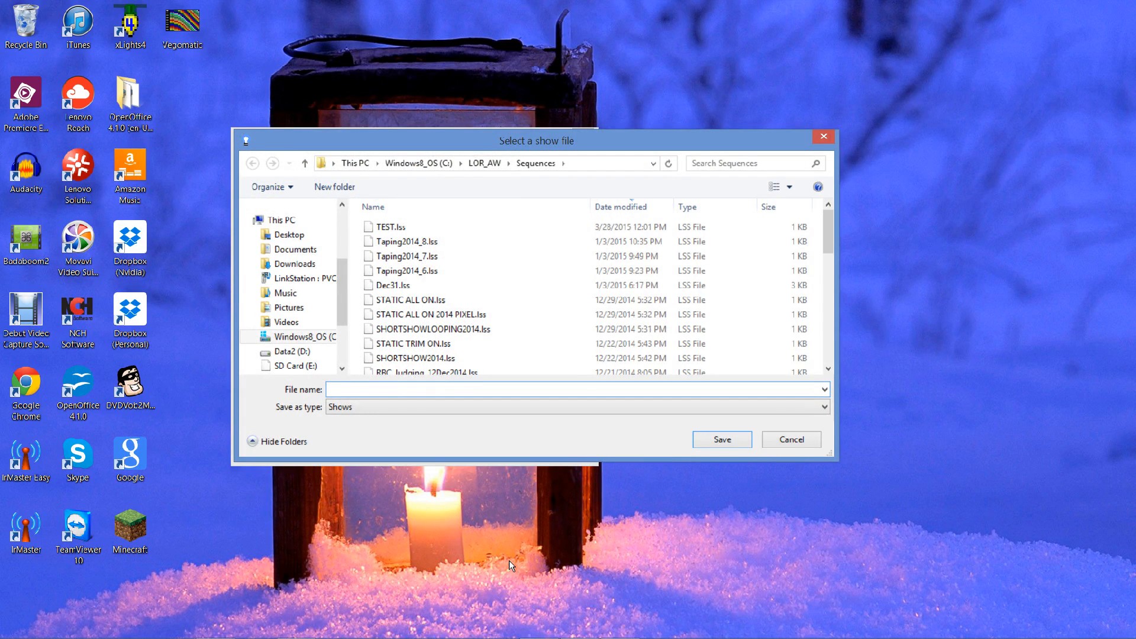
{"action": "type", "text": "AAA"}
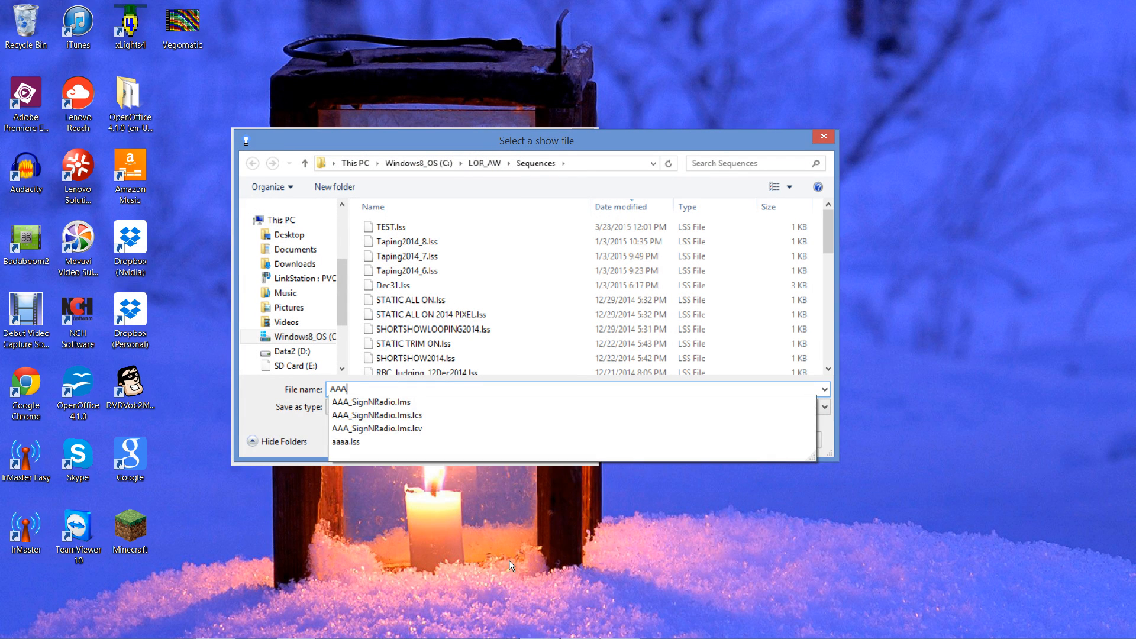
{"action": "type", "text": "_The"}
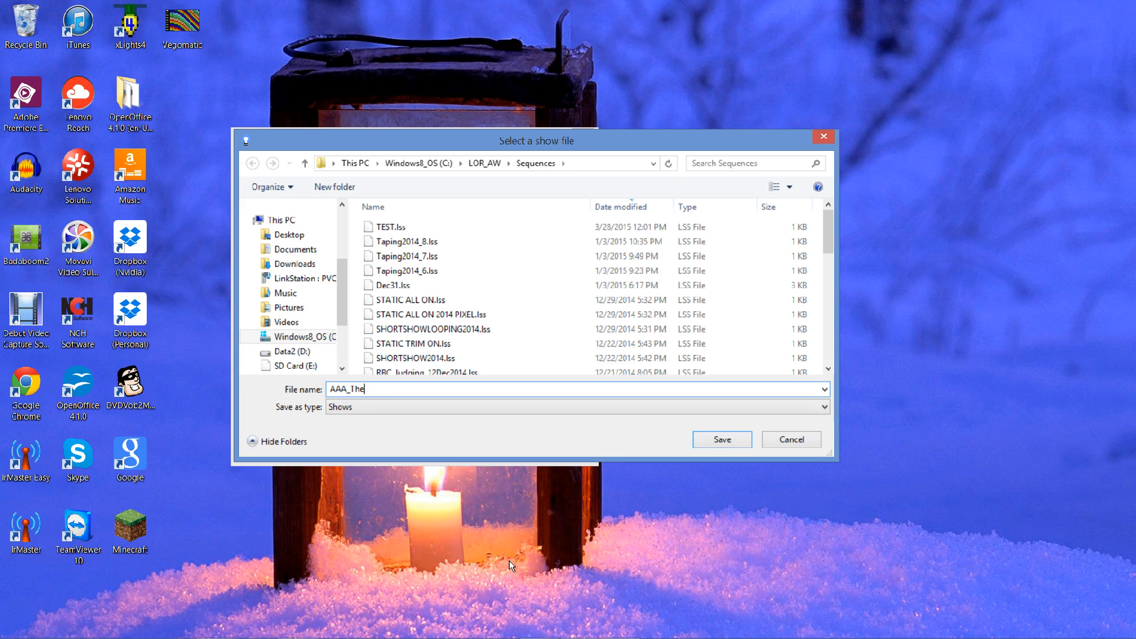
{"action": "key", "text": "BackSpace"}
{"action": "key", "text": "BackSpace"}
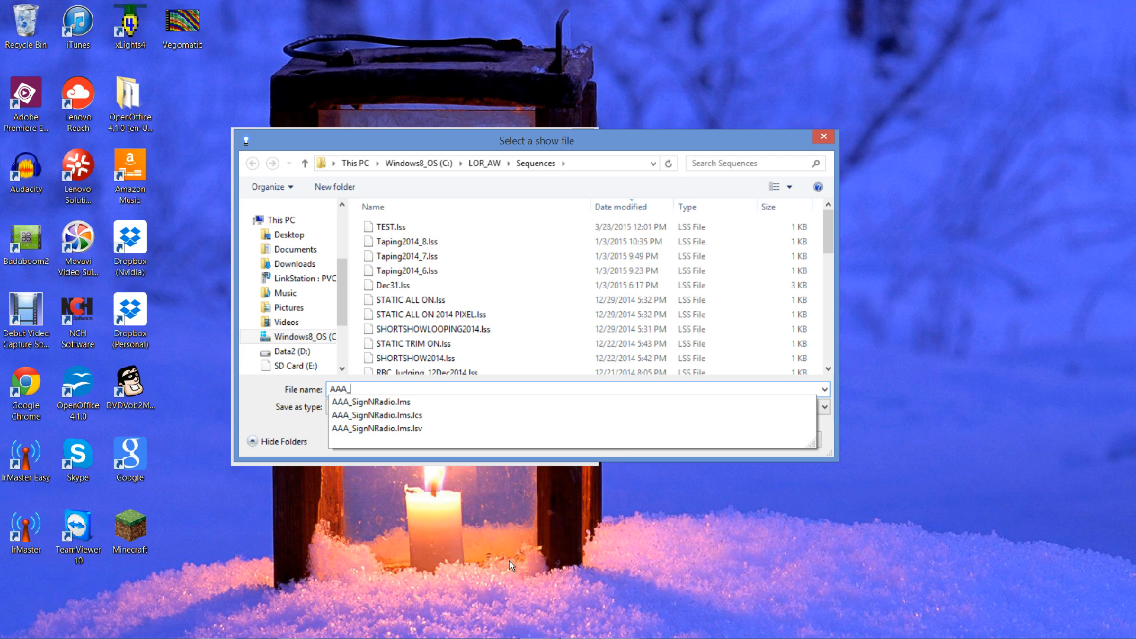
{"action": "type", "text": "BiGShow"}
{"action": "key", "text": "Return"}
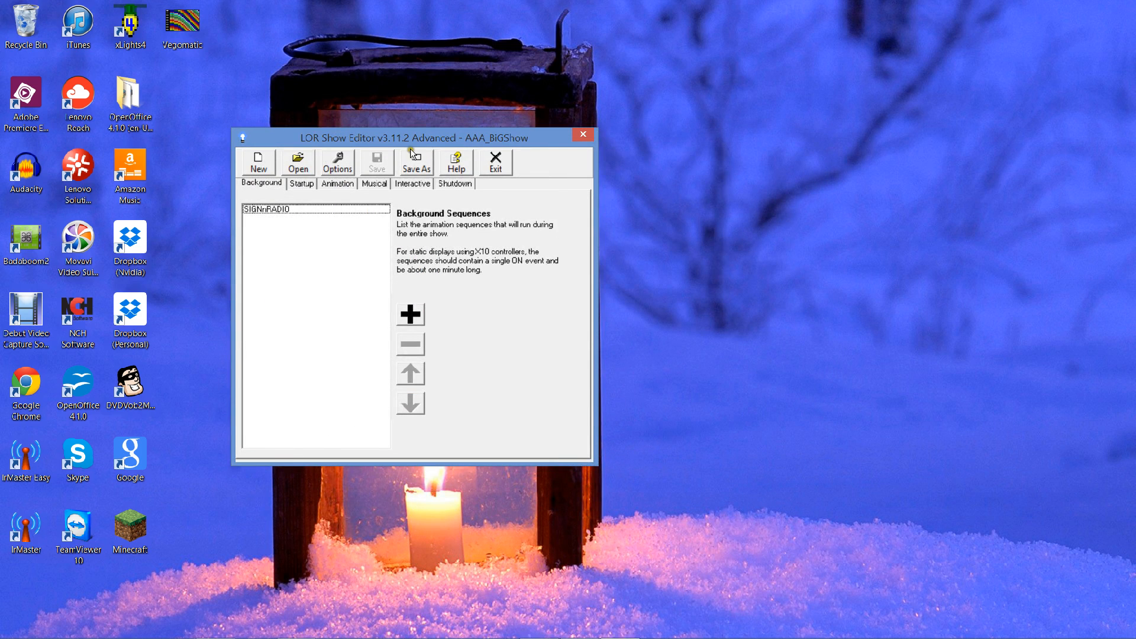
{"action": "left_click", "coordinate": [320, 210]}
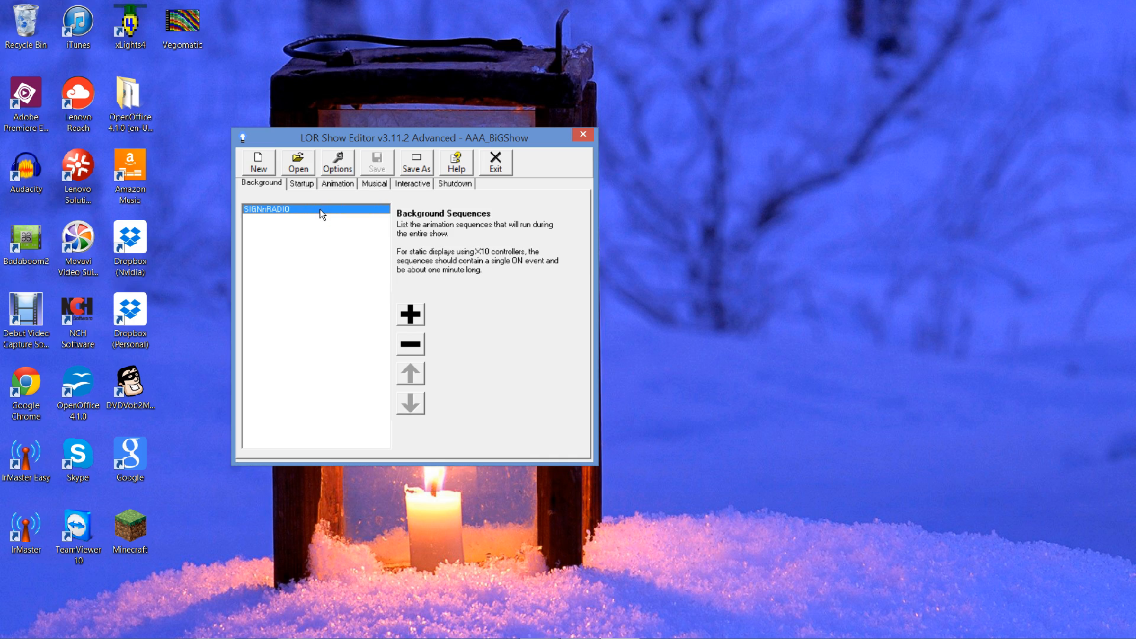
{"action": "left_click", "coordinate": [309, 247]}
{"action": "left_click", "coordinate": [309, 231]}
{"action": "left_click", "coordinate": [312, 229]}
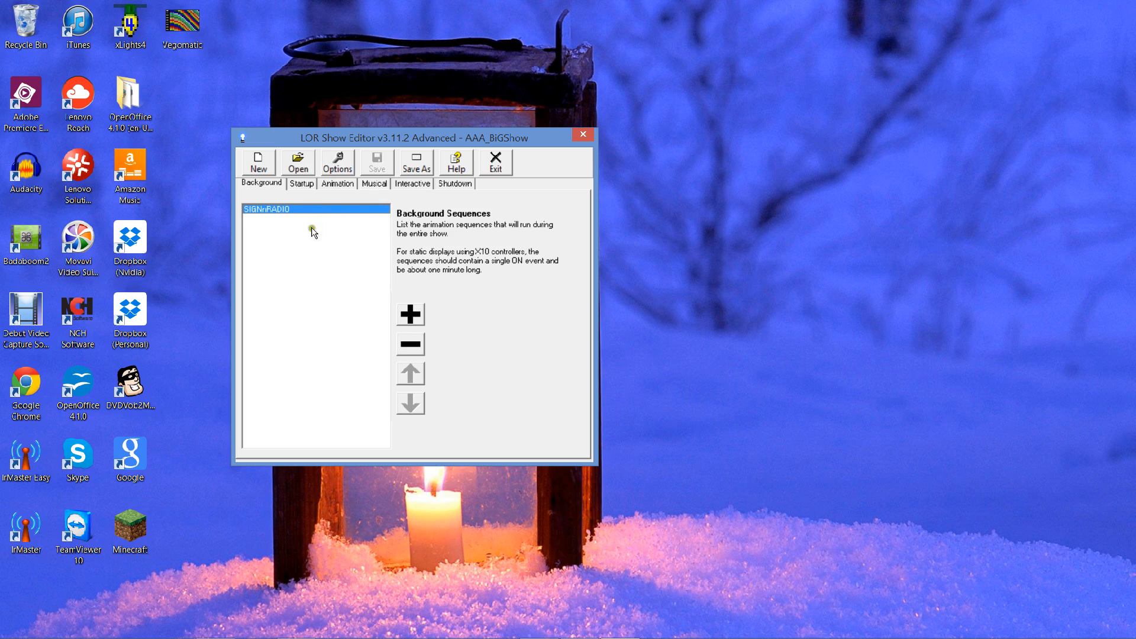
Start adding a sequence file from the Sequences folder to the show's startup sequences.
{"action": "left_click", "coordinate": [296, 184]}
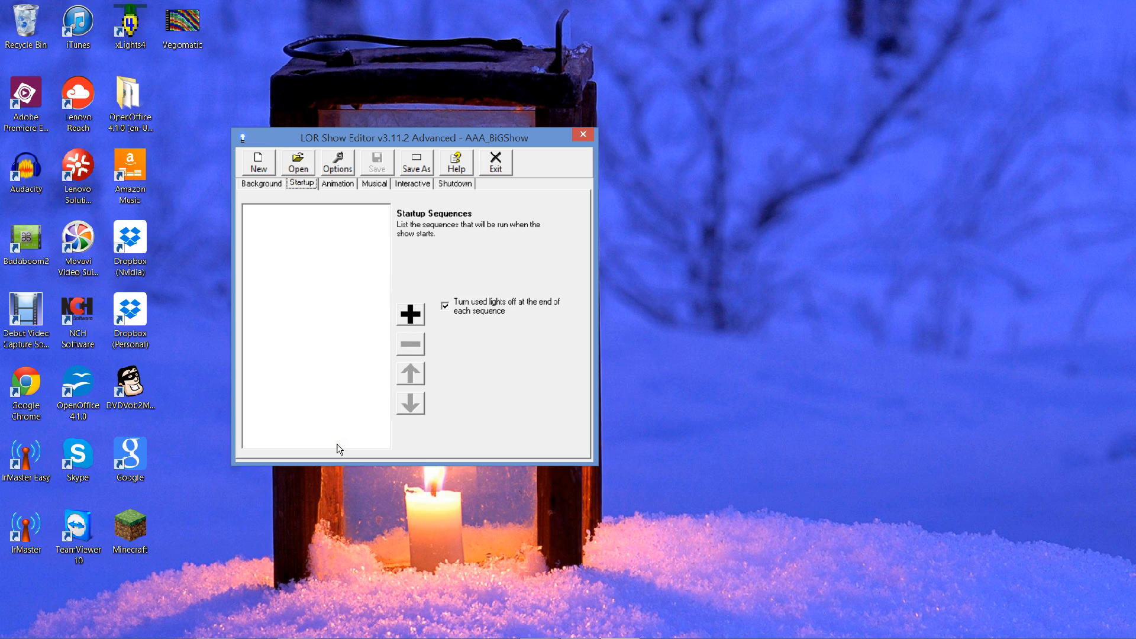
{"action": "left_click", "coordinate": [406, 322]}
{"action": "left_click", "coordinate": [406, 322]}
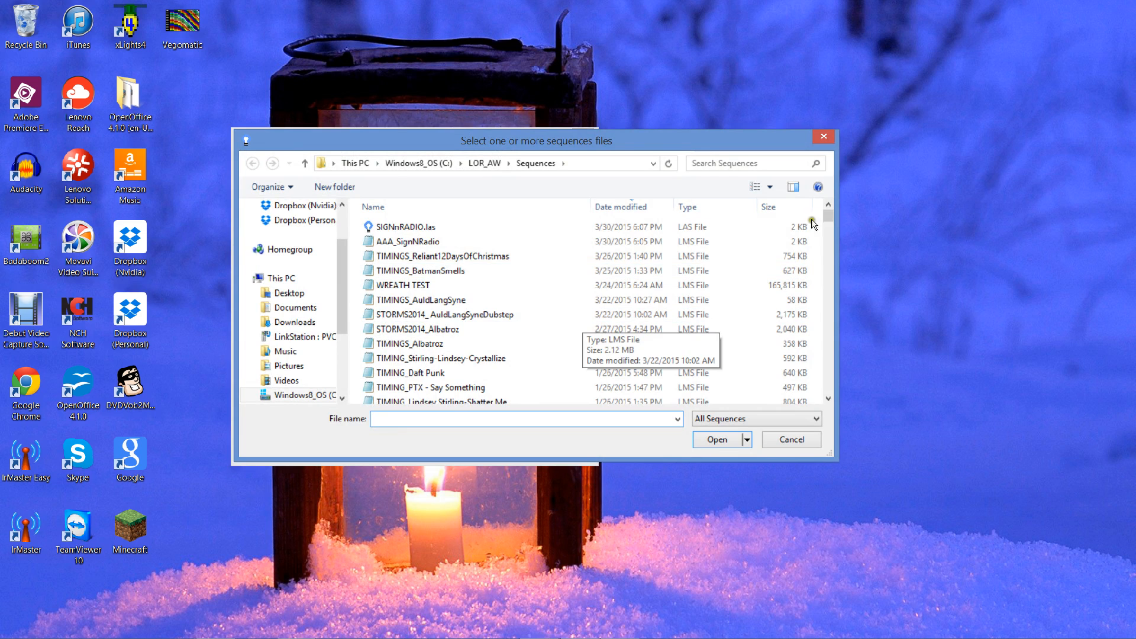
{"action": "left_click", "coordinate": [831, 227]}
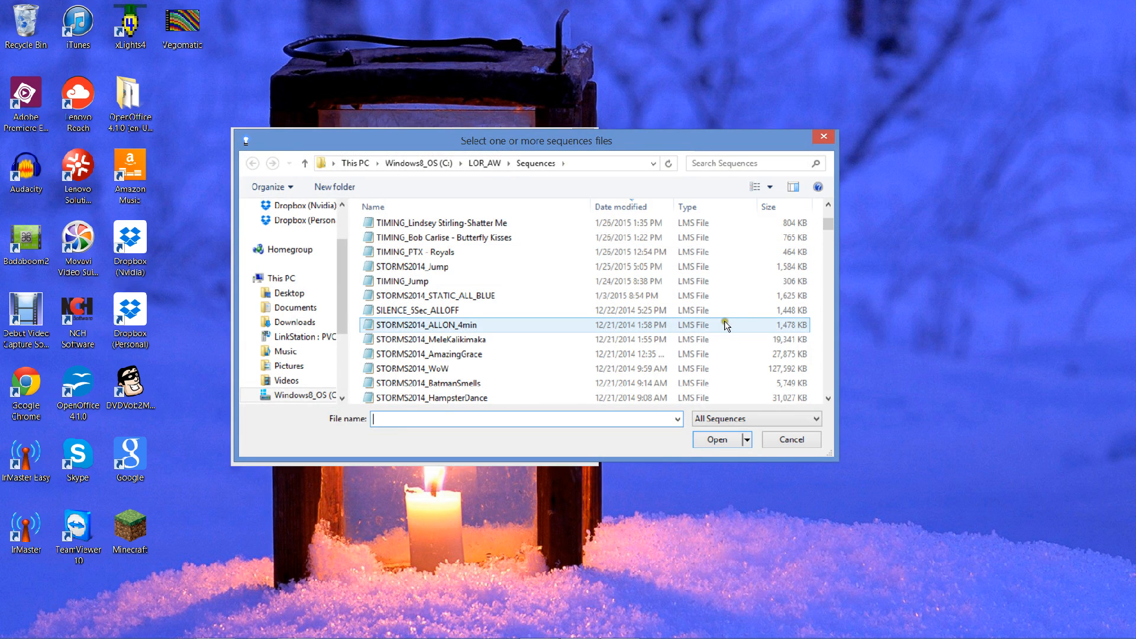
Search the Sequences folder for "count", "time" and "binar", and clear the search.
{"action": "left_click", "coordinate": [735, 163]}
{"action": "type", "text": "count"}
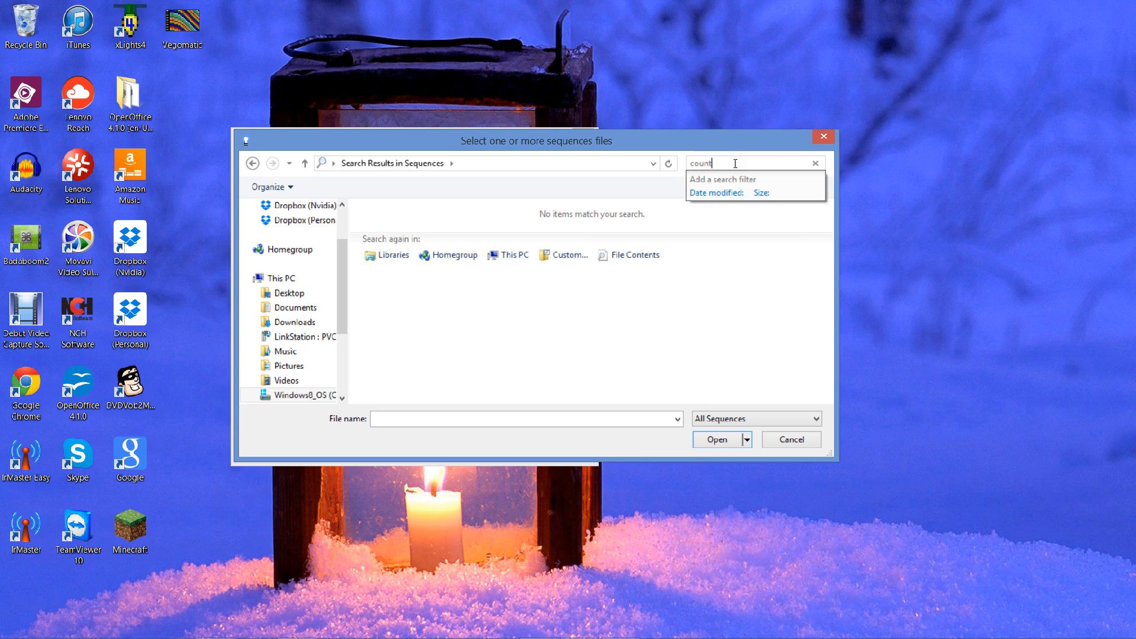
{"action": "key", "text": "BackSpace"}
{"action": "key", "text": "BackSpace"}
{"action": "key", "text": "BackSpace"}
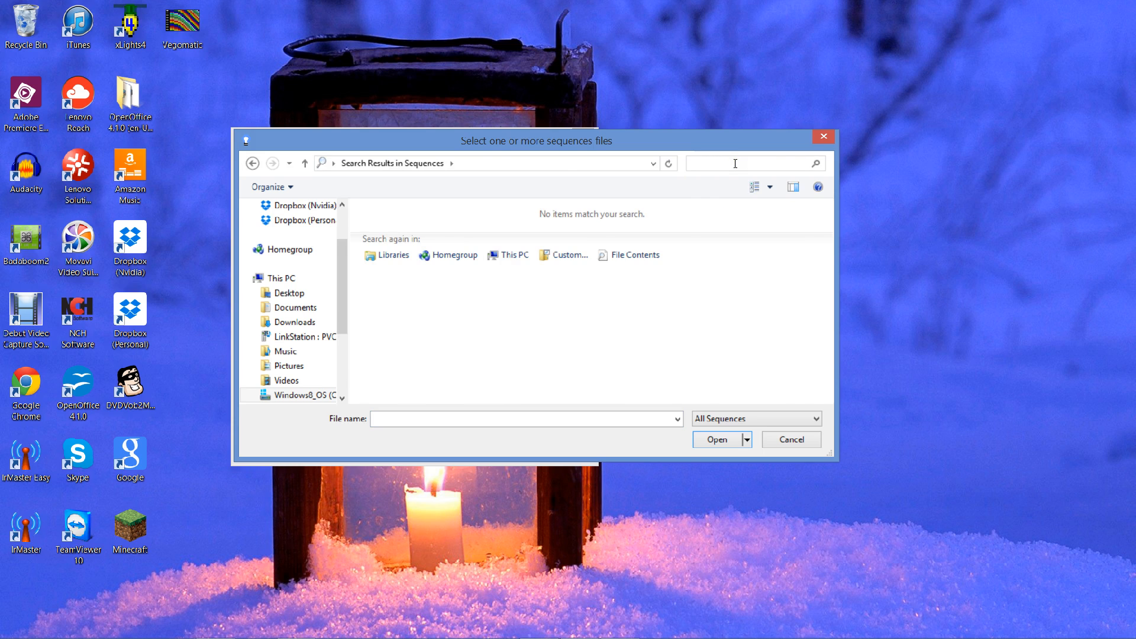
{"action": "type", "text": "time"}
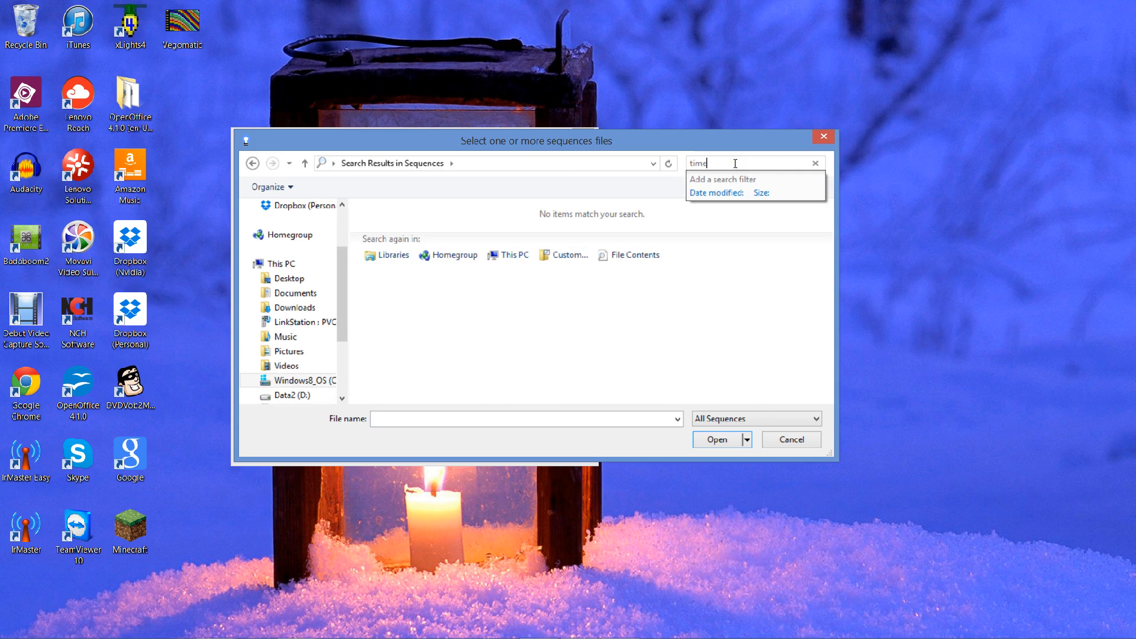
{"action": "key", "text": "BackSpace"}
{"action": "key", "text": "BackSpace"}
{"action": "type", "text": "binar"}
{"action": "key", "text": "BackSpace"}
{"action": "key", "text": "BackSpace"}
{"action": "key", "text": "BackSpace"}
{"action": "key", "text": "BackSpace"}
{"action": "key", "text": "BackSpace"}
Add 5minBinaryCountdown.las to the show's startup sequences.
{"action": "left_click", "coordinate": [533, 286]}
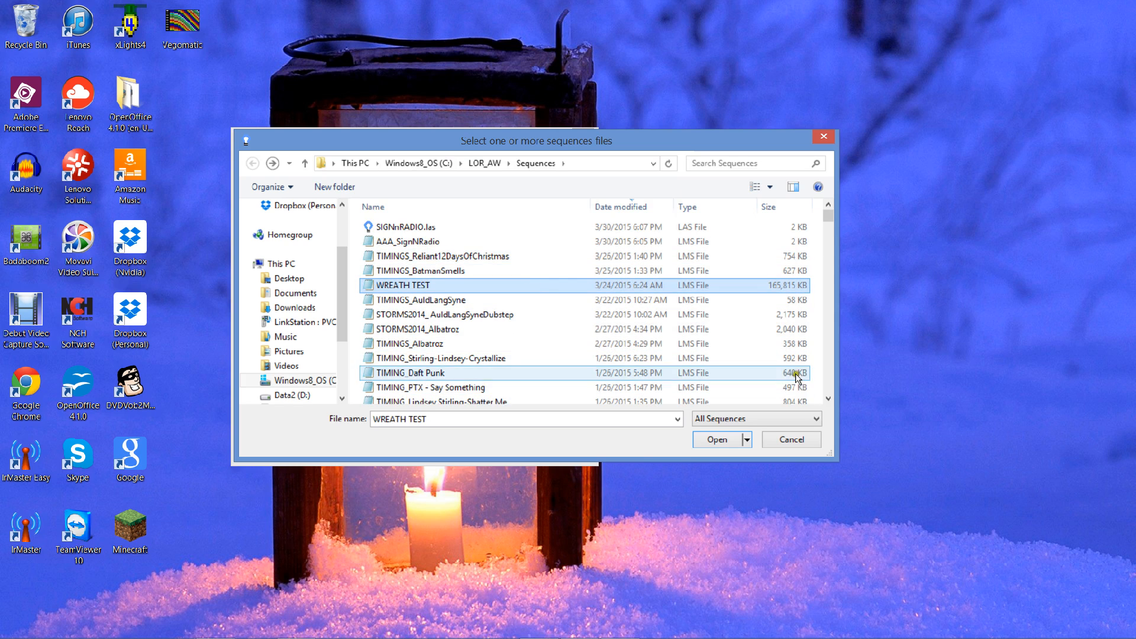
{"action": "left_click", "coordinate": [828, 381]}
{"action": "left_click", "coordinate": [828, 382]}
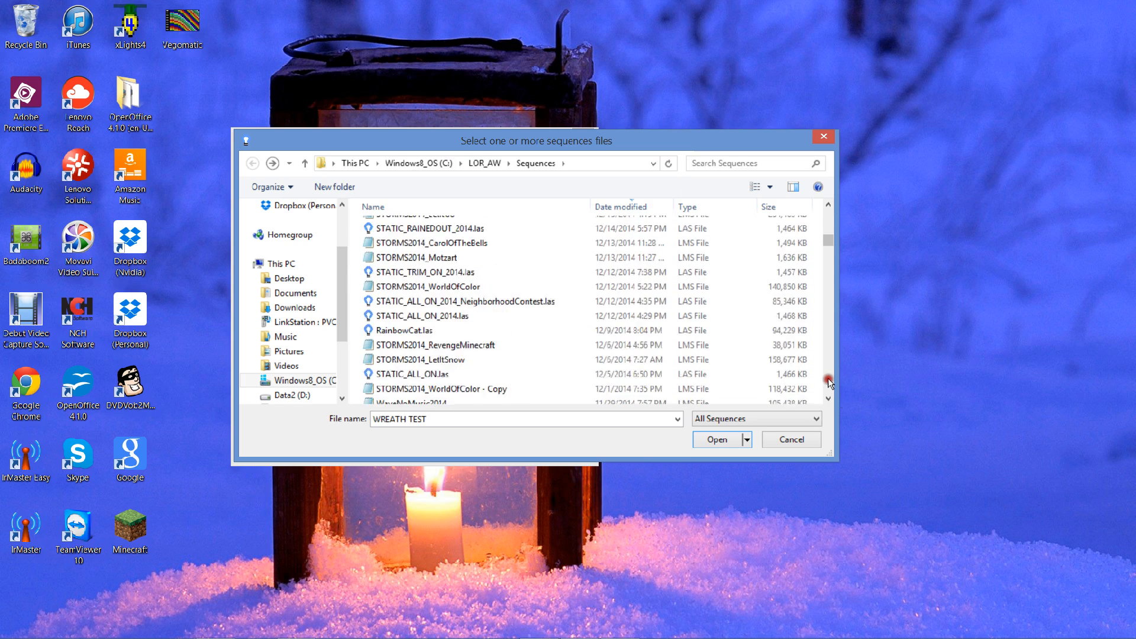
{"action": "left_click", "coordinate": [829, 382]}
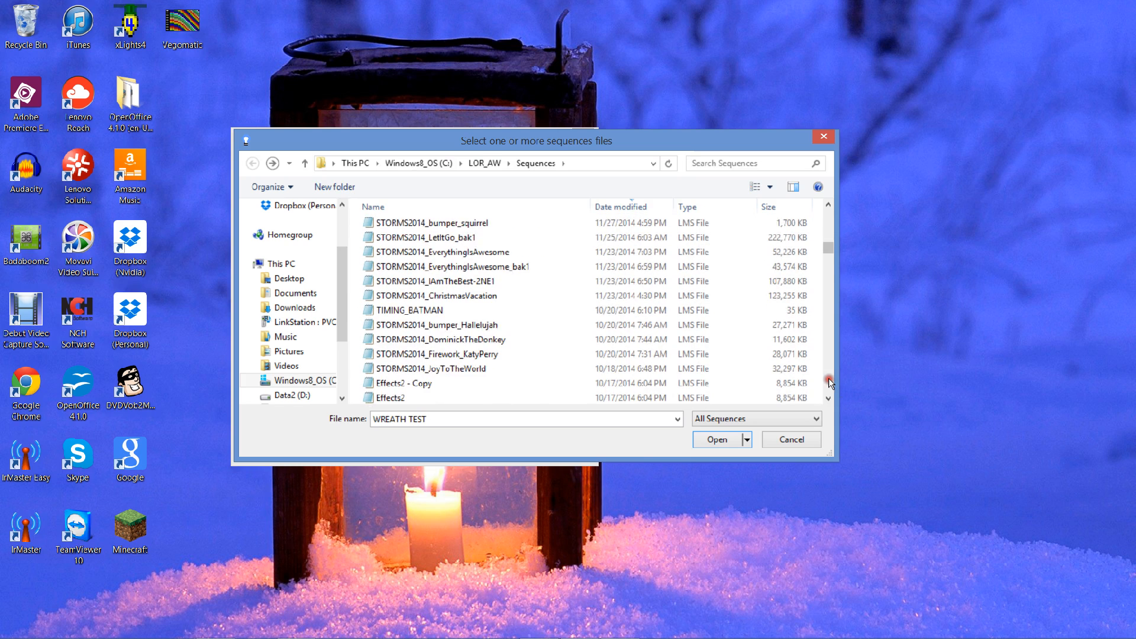
{"action": "left_click", "coordinate": [828, 381]}
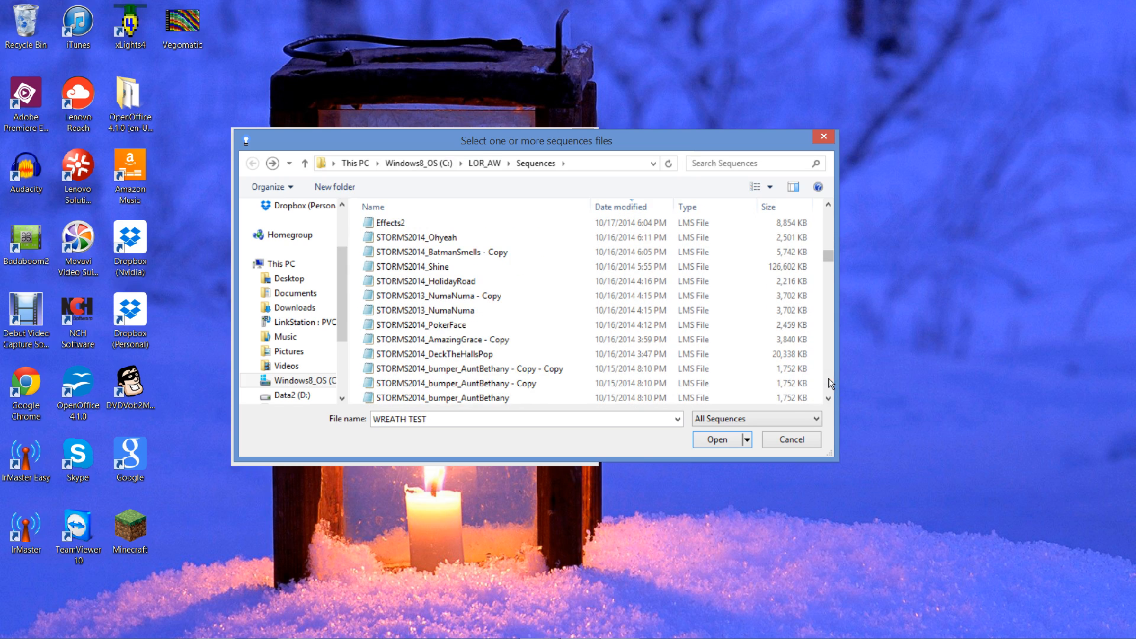
{"action": "left_click", "coordinate": [830, 379]}
{"action": "left_click", "coordinate": [829, 380]}
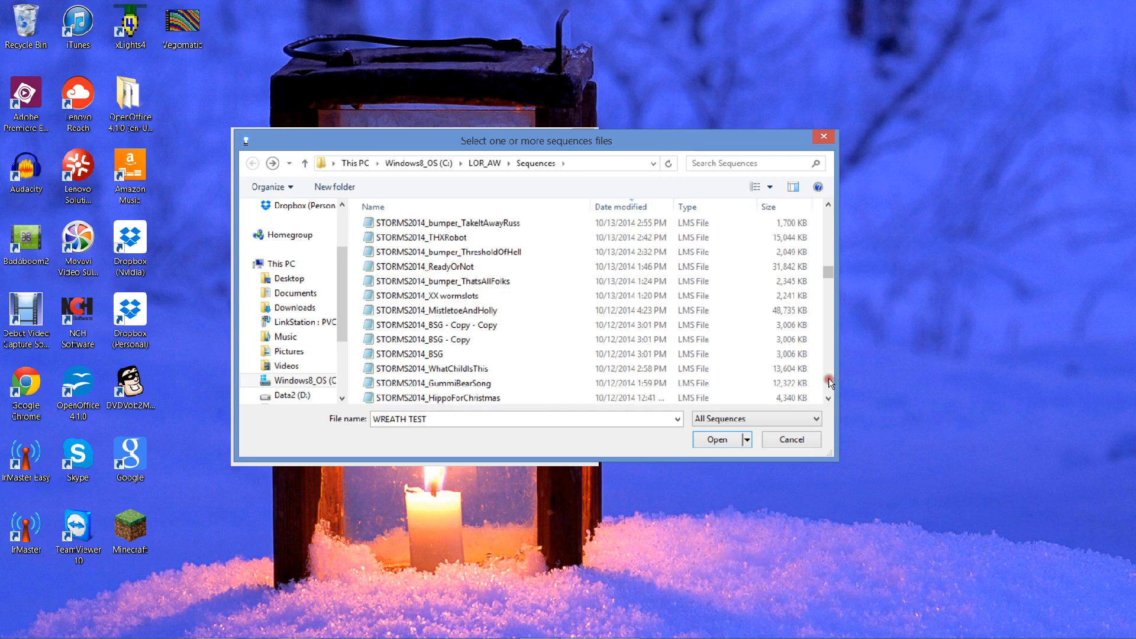
{"action": "left_click", "coordinate": [828, 382]}
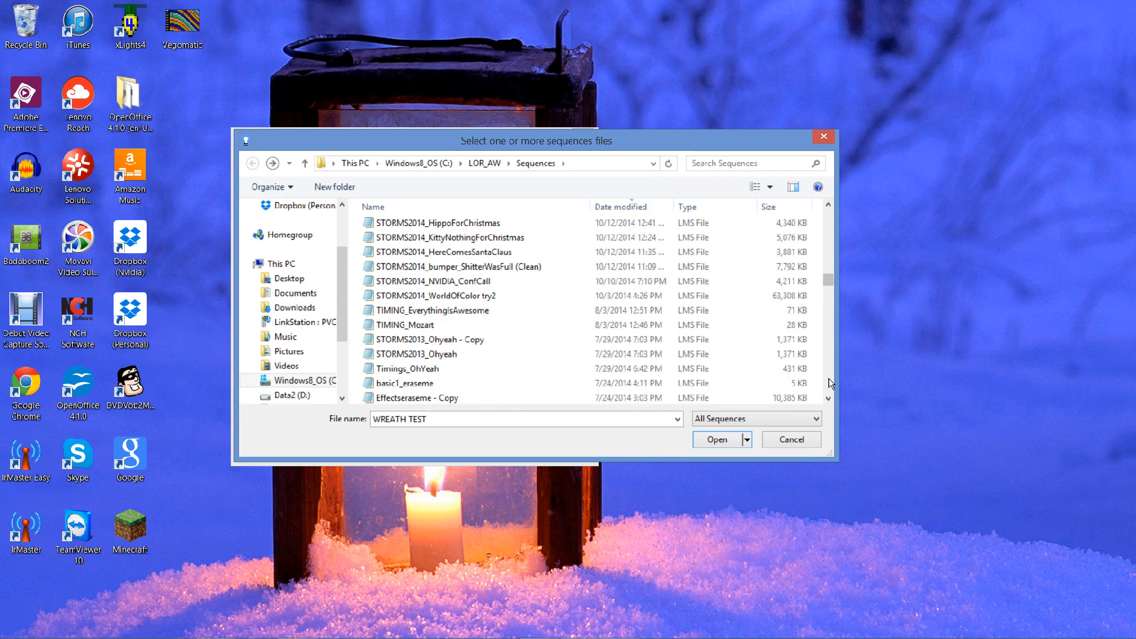
{"action": "left_click", "coordinate": [829, 380]}
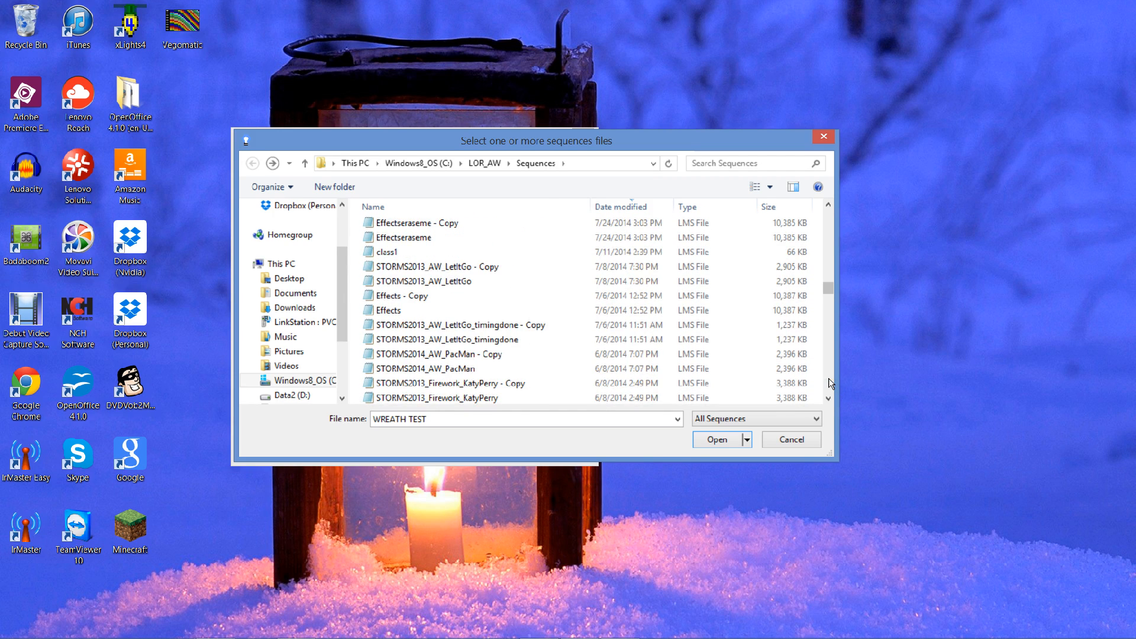
{"action": "left_click", "coordinate": [830, 381]}
{"action": "left_click", "coordinate": [829, 382]}
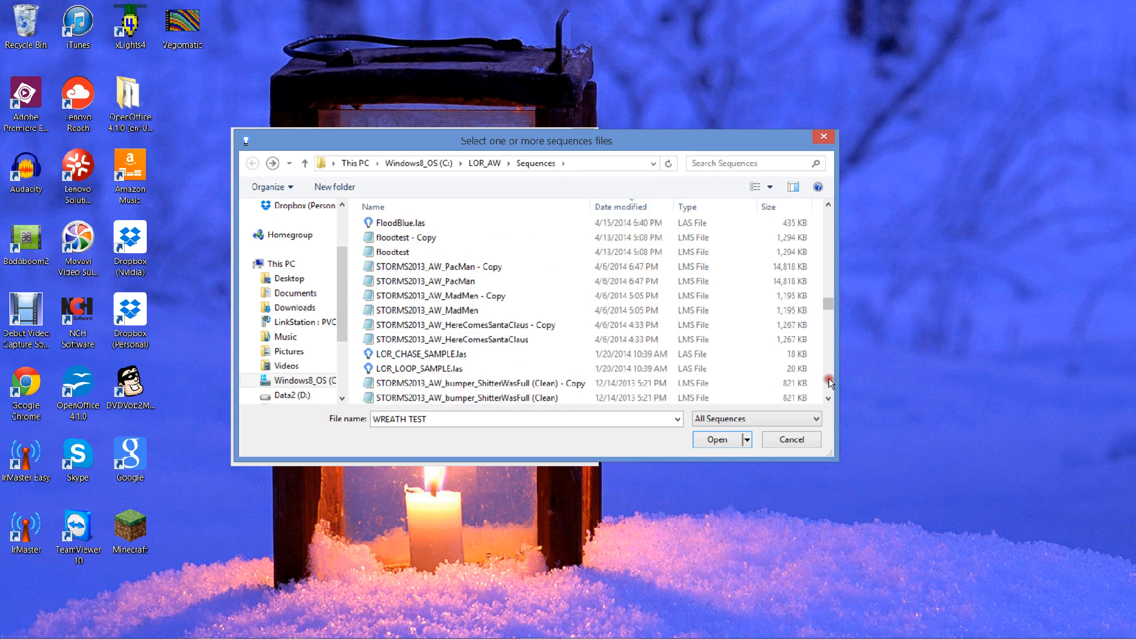
{"action": "left_click", "coordinate": [829, 380]}
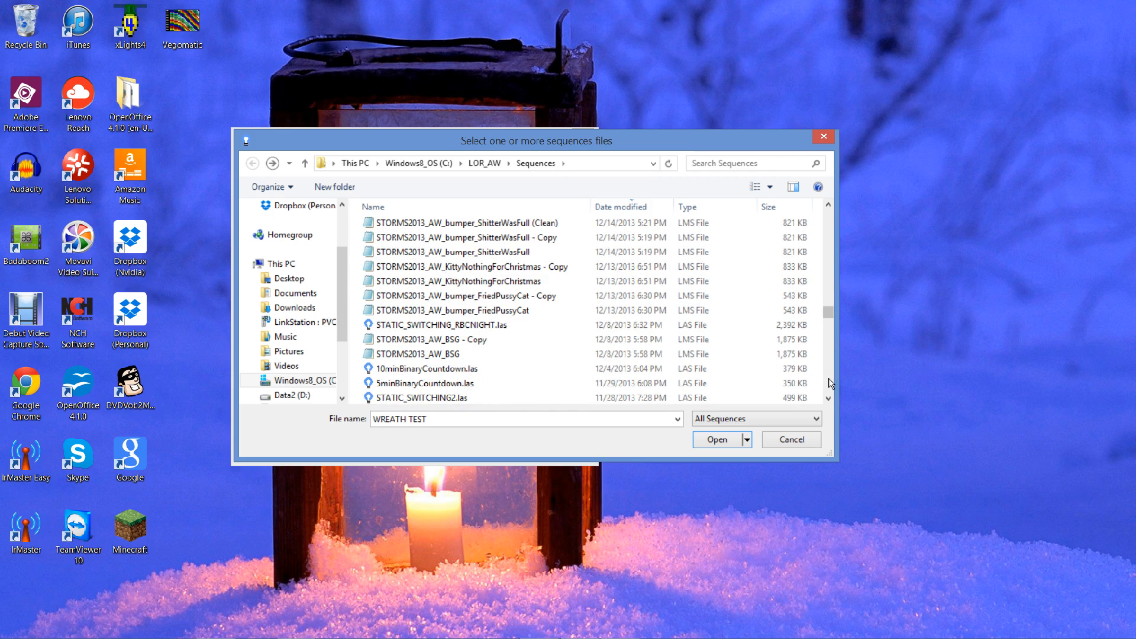
{"action": "left_click", "coordinate": [829, 380]}
{"action": "scroll", "coordinate": [829, 378], "scroll_direction": "up", "scroll_amount": 6}
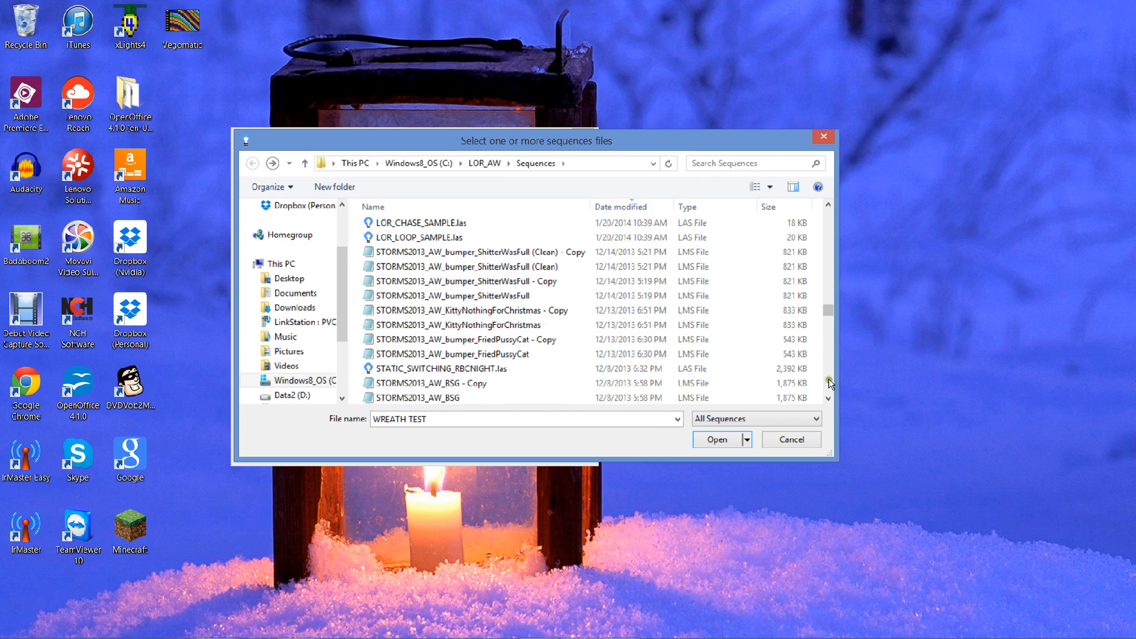
{"action": "scroll", "coordinate": [673, 408], "scroll_direction": "up", "scroll_amount": 1}
{"action": "scroll", "coordinate": [673, 408], "scroll_direction": "down", "scroll_amount": 5}
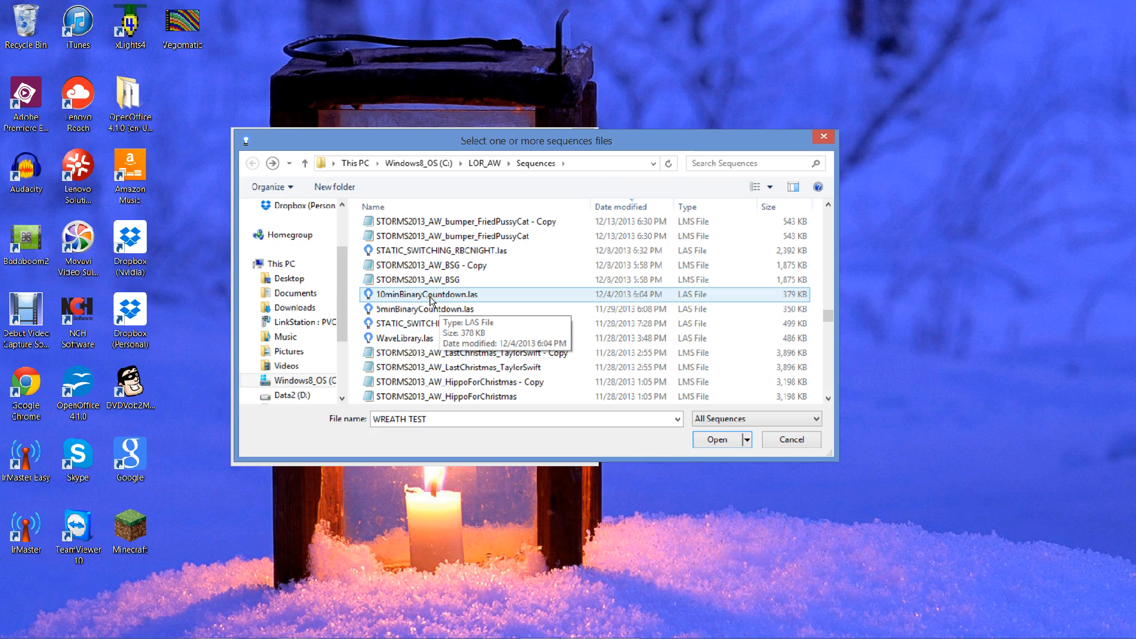
{"action": "left_click", "coordinate": [413, 309]}
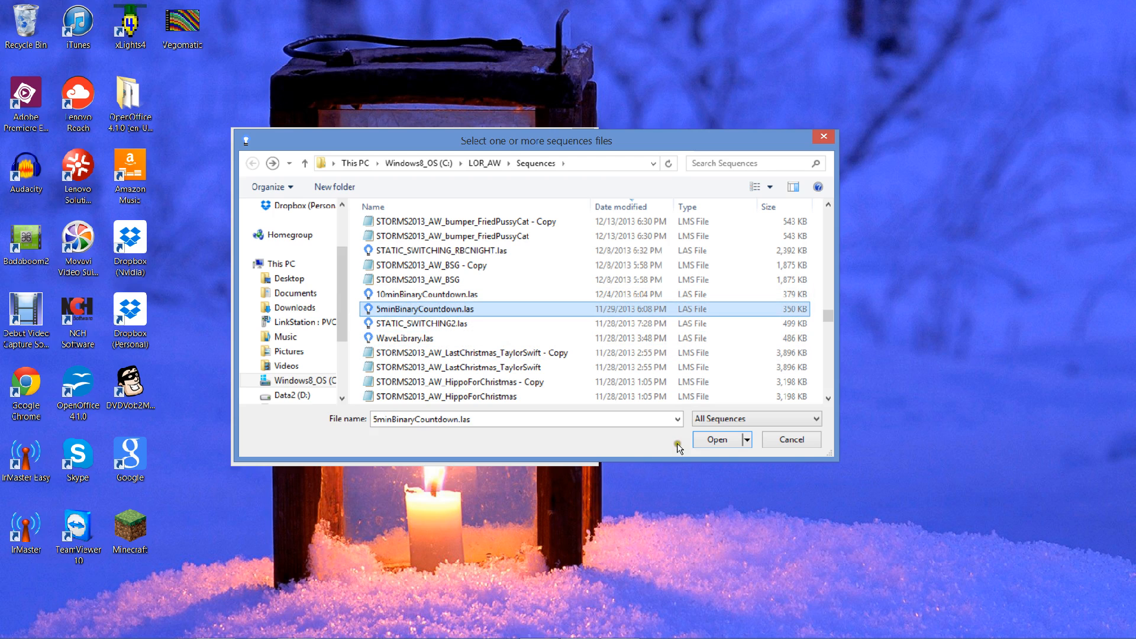
{"action": "left_click", "coordinate": [703, 440]}
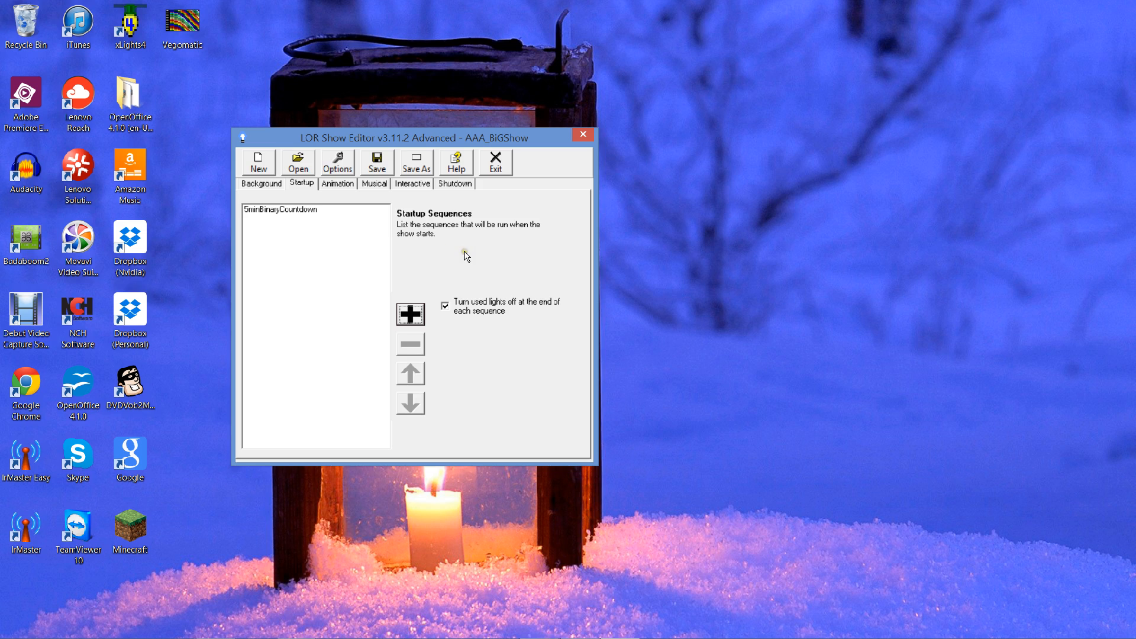
{"action": "left_click", "coordinate": [310, 213]}
Switch to the Light-O-Rama Sequence Editor and close the SIGNnRADIO animation.
{"action": "mouse_move", "coordinate": [298, 630]}
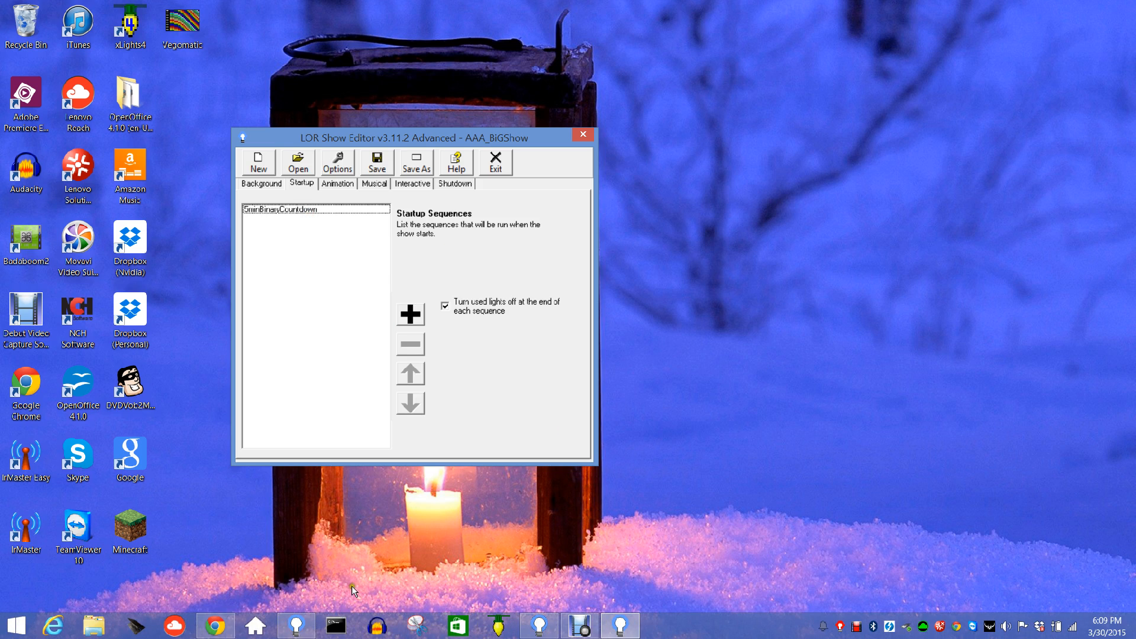
{"action": "left_click", "coordinate": [298, 629]}
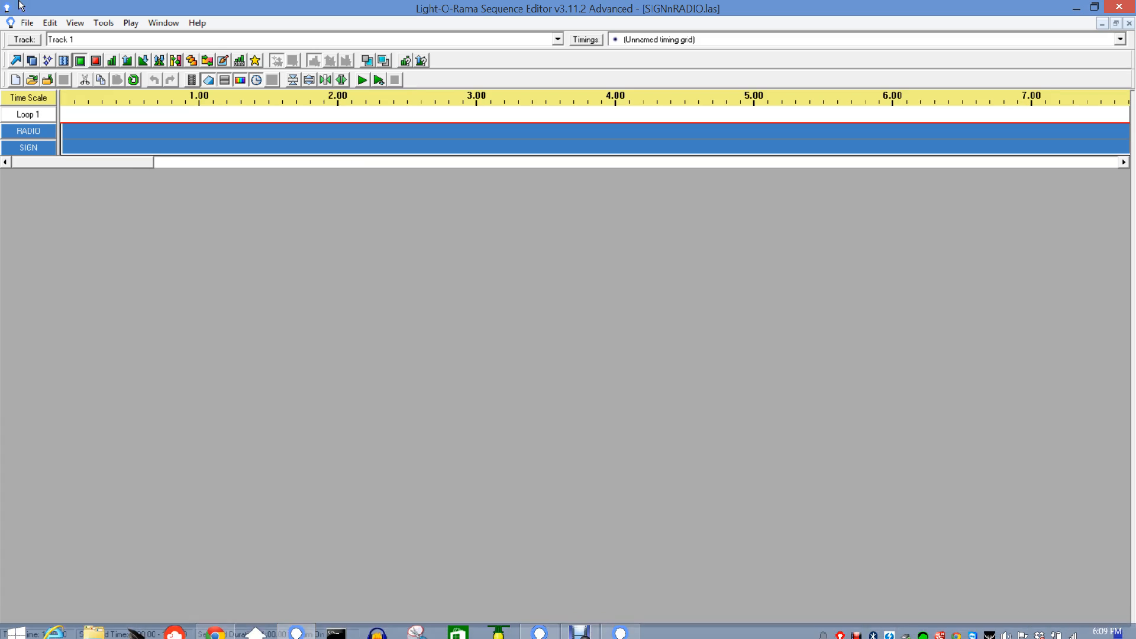
{"action": "left_click", "coordinate": [1129, 23]}
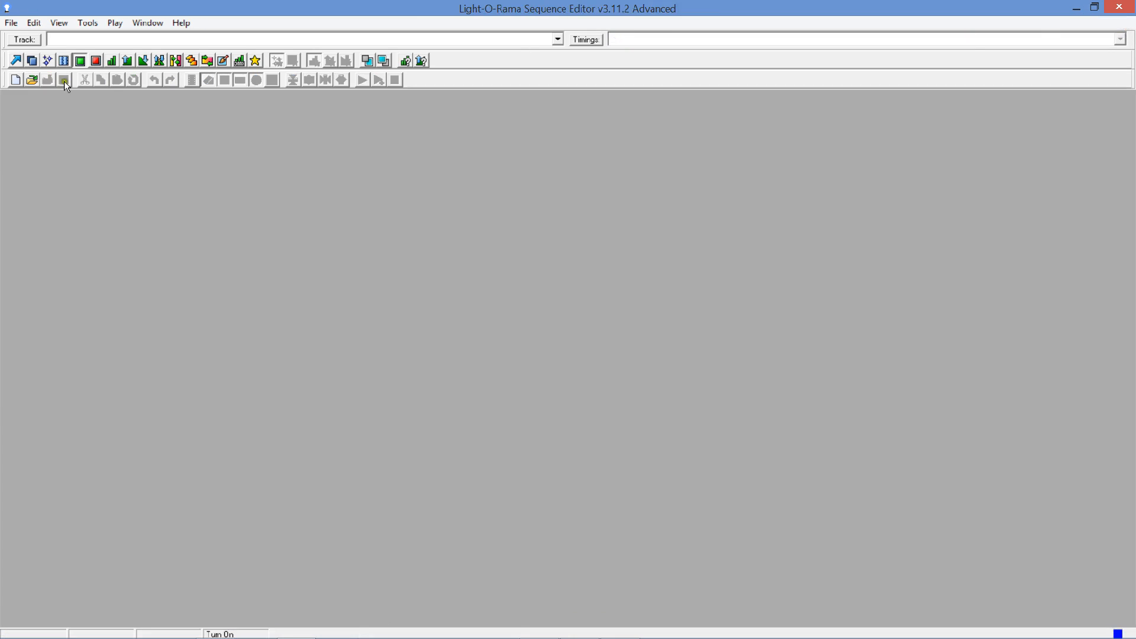
Search the existing sequences for "count", open 5minBinaryCountdown.las and look over its channels.
{"action": "left_click", "coordinate": [31, 79]}
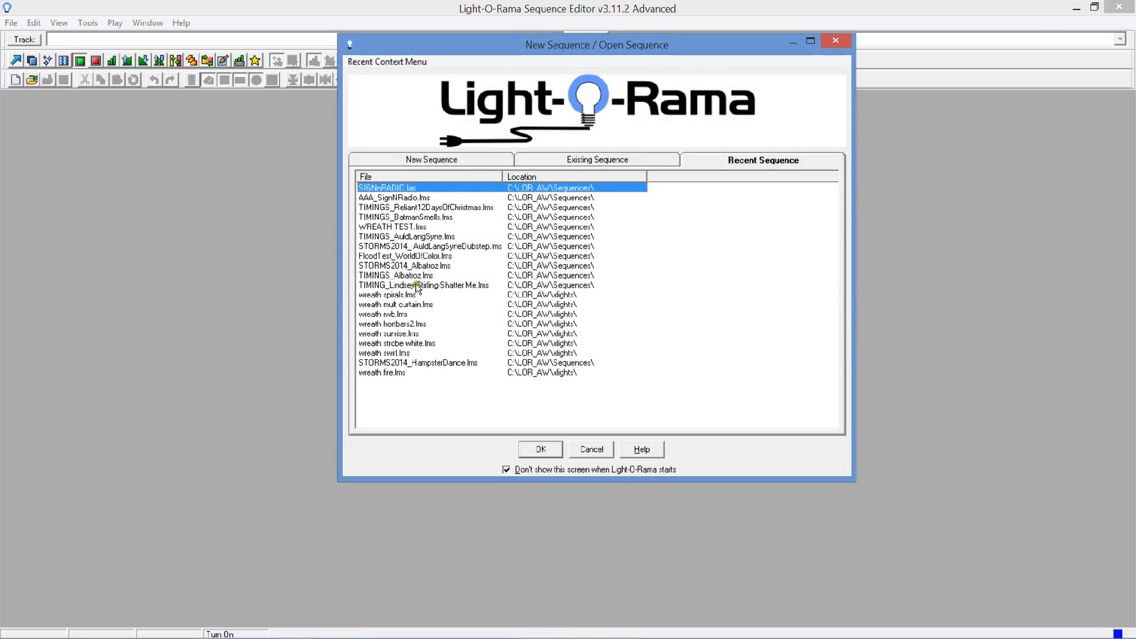
{"action": "left_click", "coordinate": [547, 157]}
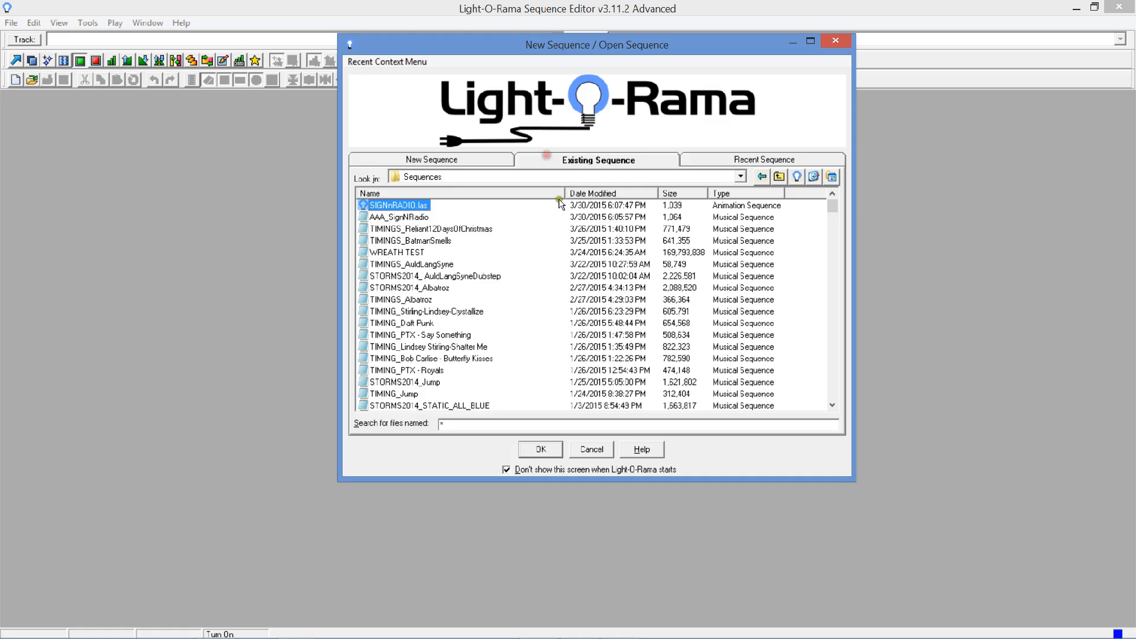
{"action": "left_click_drag", "start_coordinate": [827, 212], "coordinate": [809, 421]}
{"action": "left_click", "coordinate": [686, 425]}
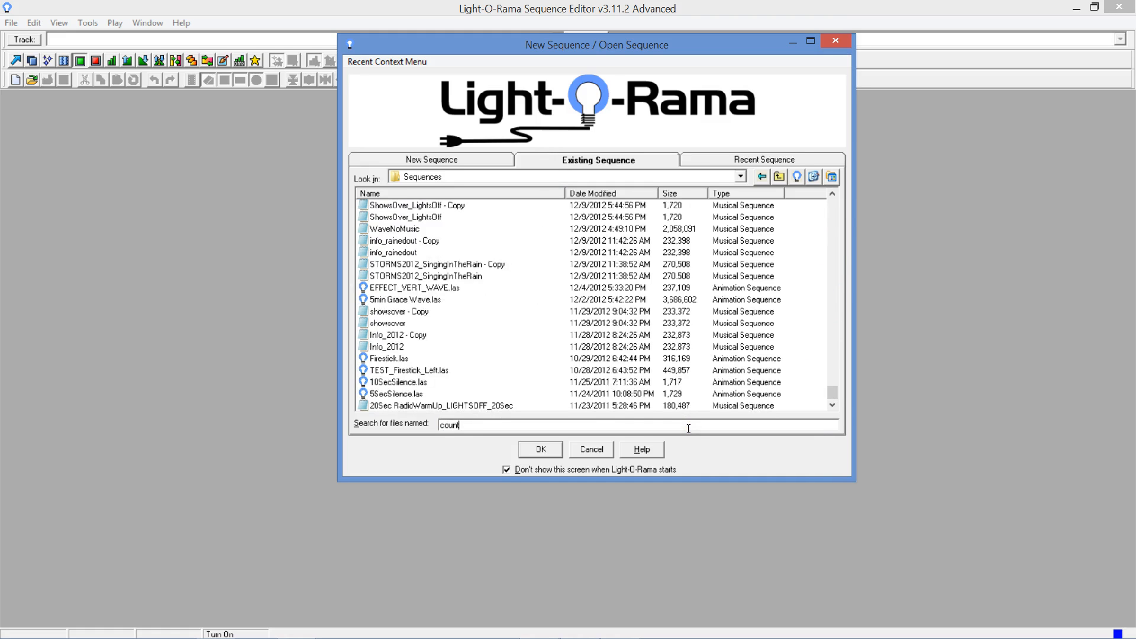
{"action": "double_click", "coordinate": [416, 264]}
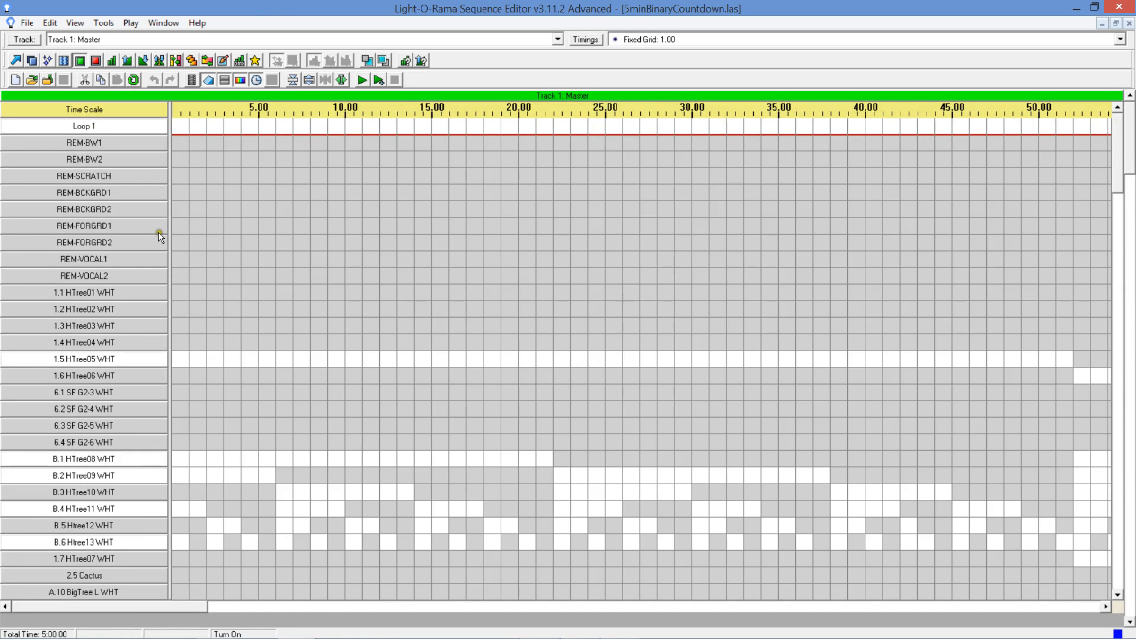
{"action": "scroll", "coordinate": [159, 236], "scroll_direction": "down", "scroll_amount": 2}
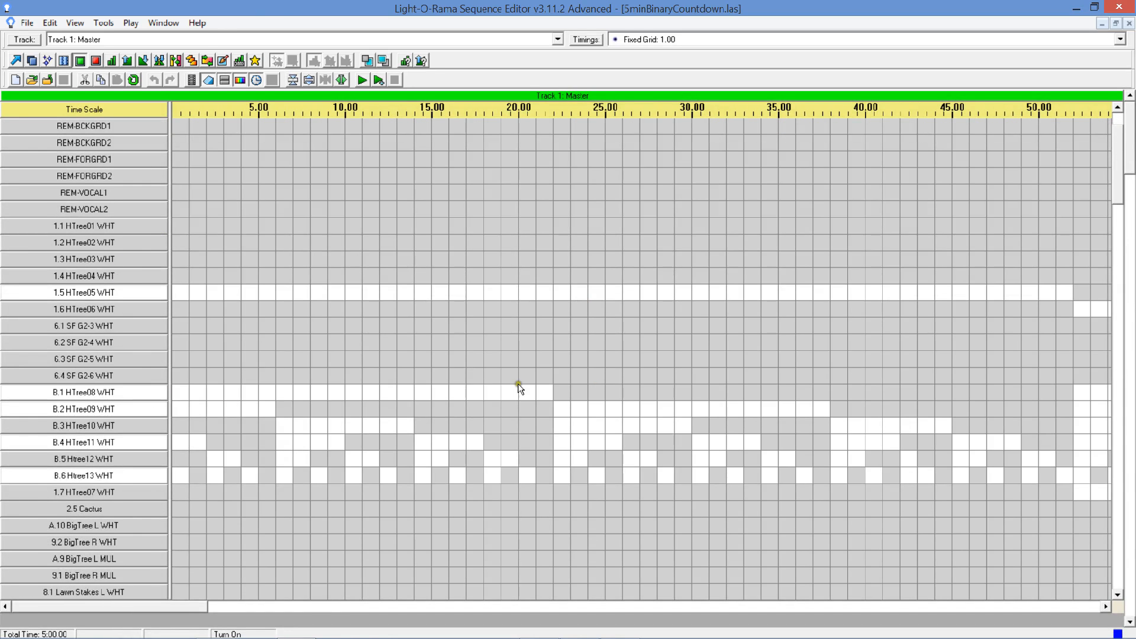
{"action": "scroll", "coordinate": [337, 172], "scroll_direction": "up", "scroll_amount": 2}
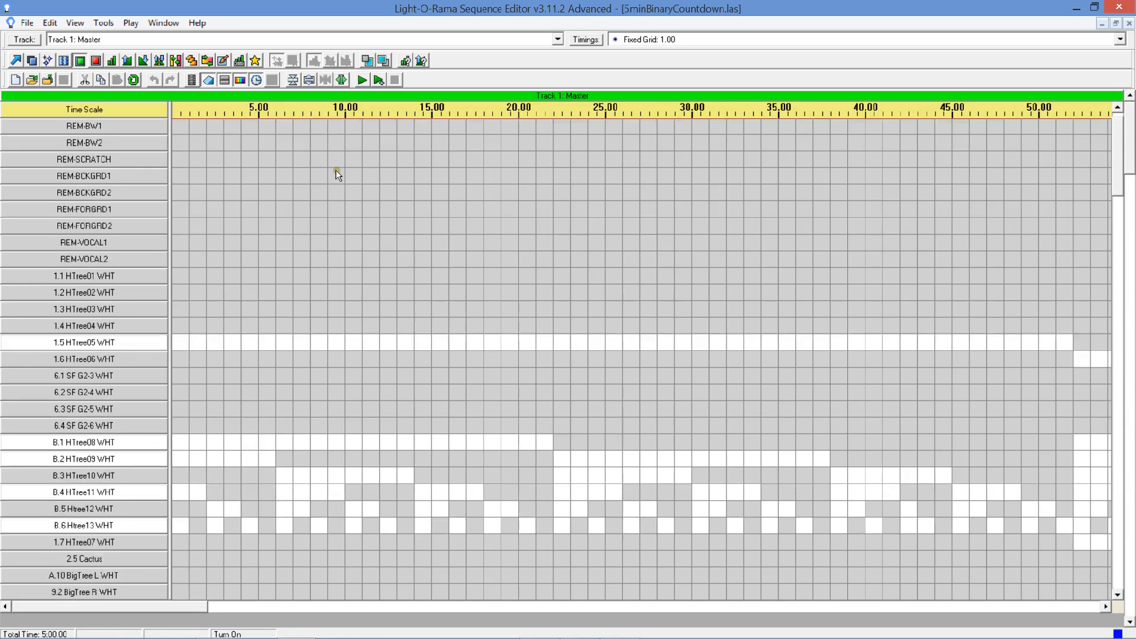
{"action": "left_click", "coordinate": [28, 23]}
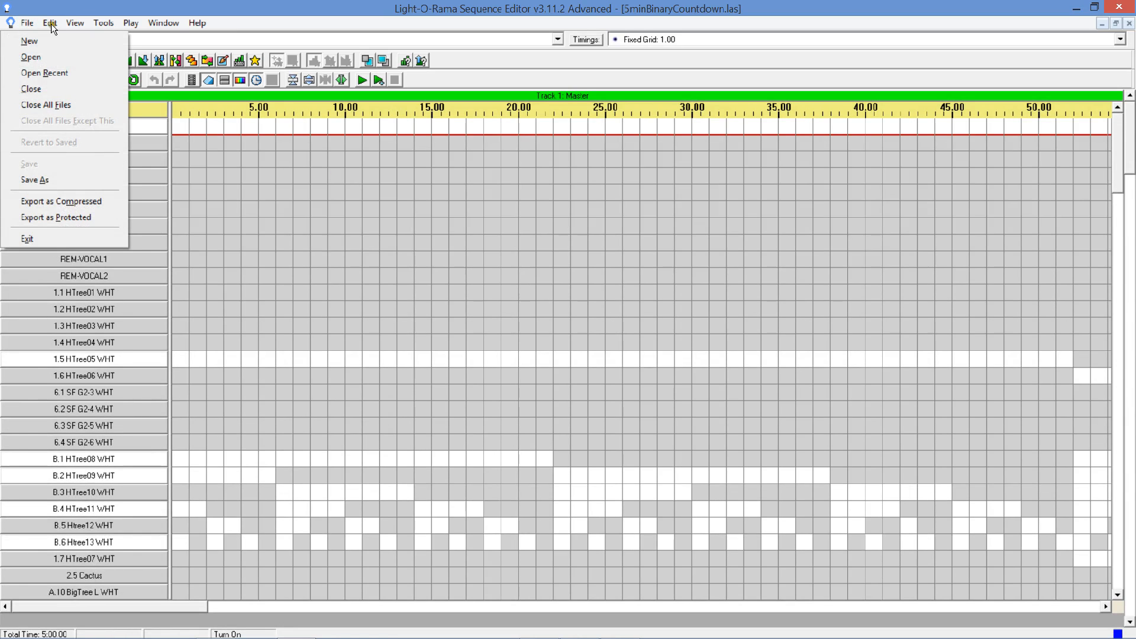
{"action": "left_click", "coordinate": [50, 23]}
{"action": "left_click", "coordinate": [81, 383]}
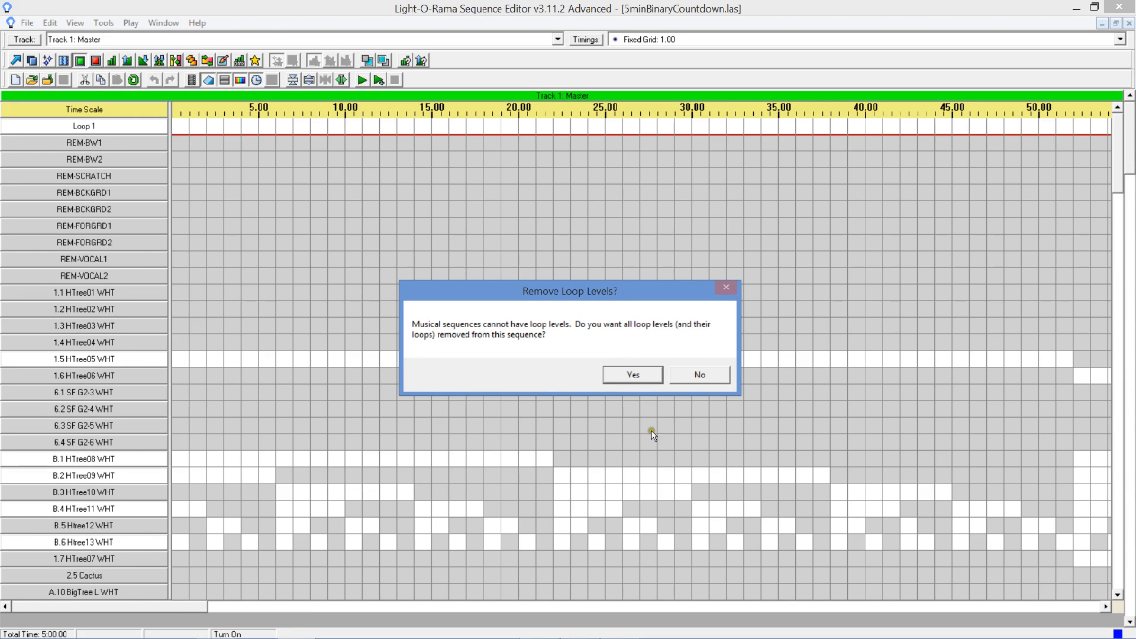
{"action": "left_click", "coordinate": [700, 375]}
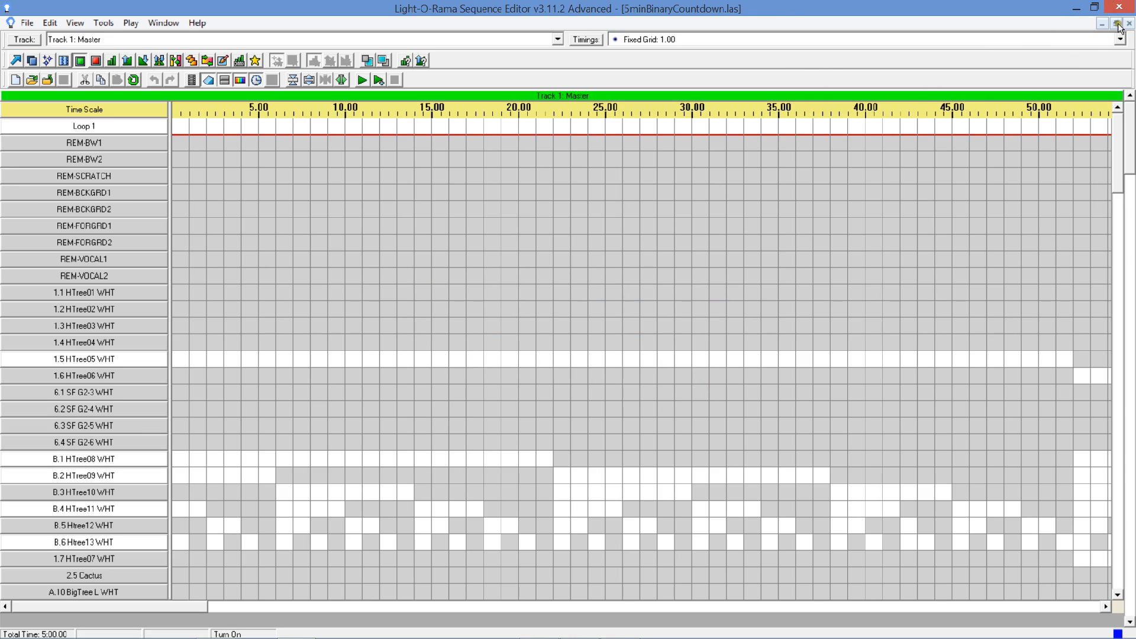
Open the countdown sequence's animation preview, enlarge its window and zoom out to view the whole house layout.
{"action": "left_click", "coordinate": [191, 80]}
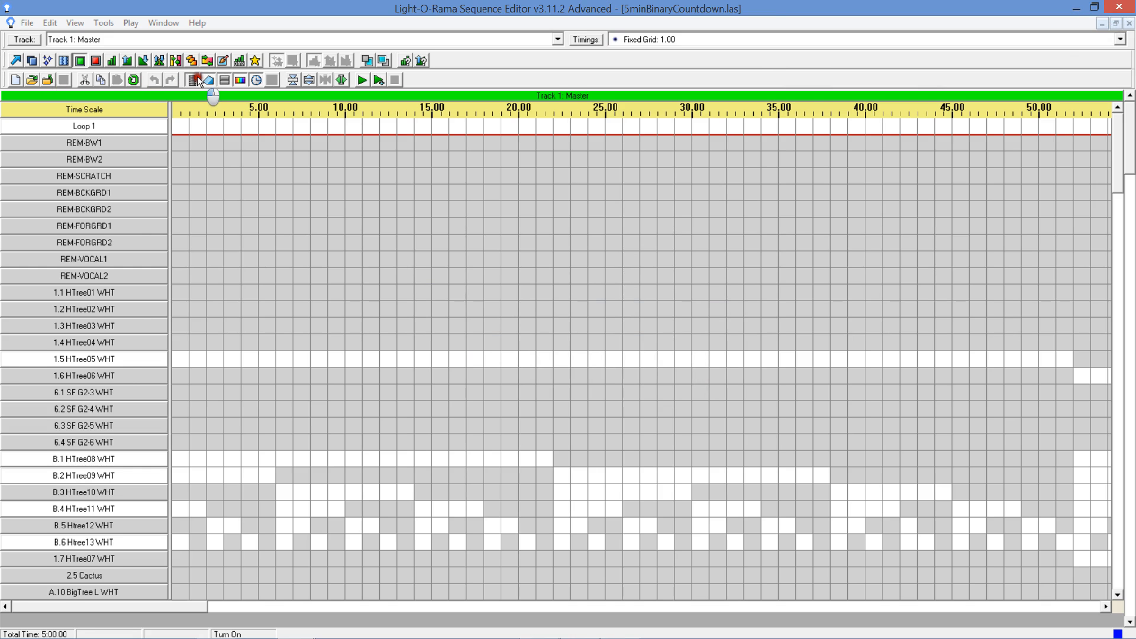
{"action": "left_click_drag", "start_coordinate": [559, 489], "coordinate": [926, 638]}
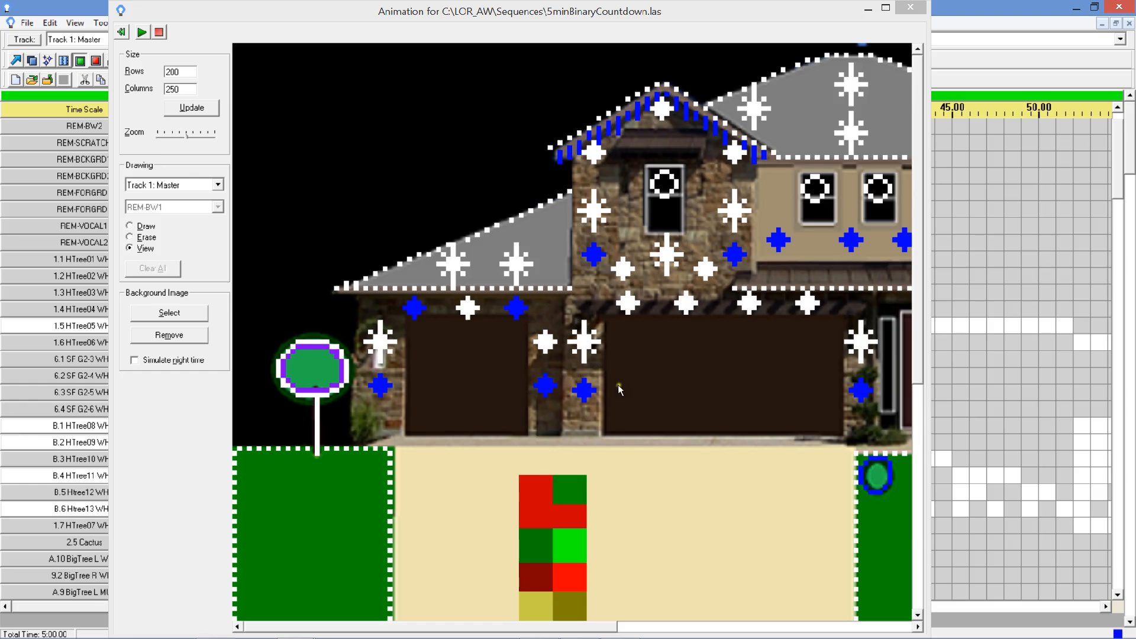
{"action": "left_click", "coordinate": [160, 135]}
{"action": "left_click", "coordinate": [160, 136]}
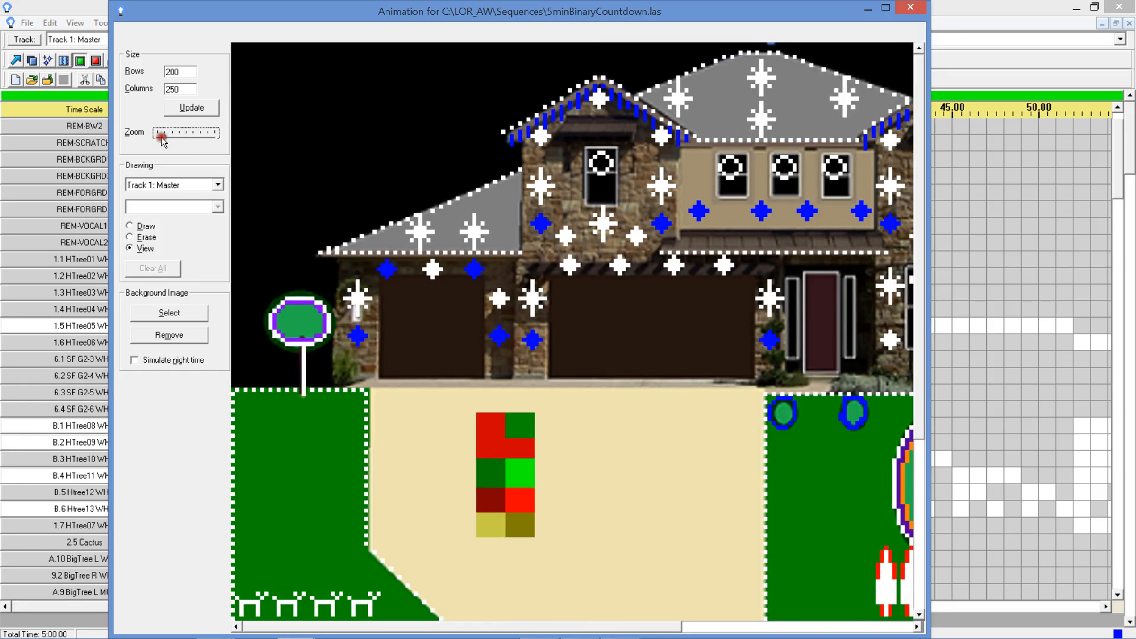
{"action": "left_click", "coordinate": [160, 136]}
{"action": "left_click", "coordinate": [160, 136]}
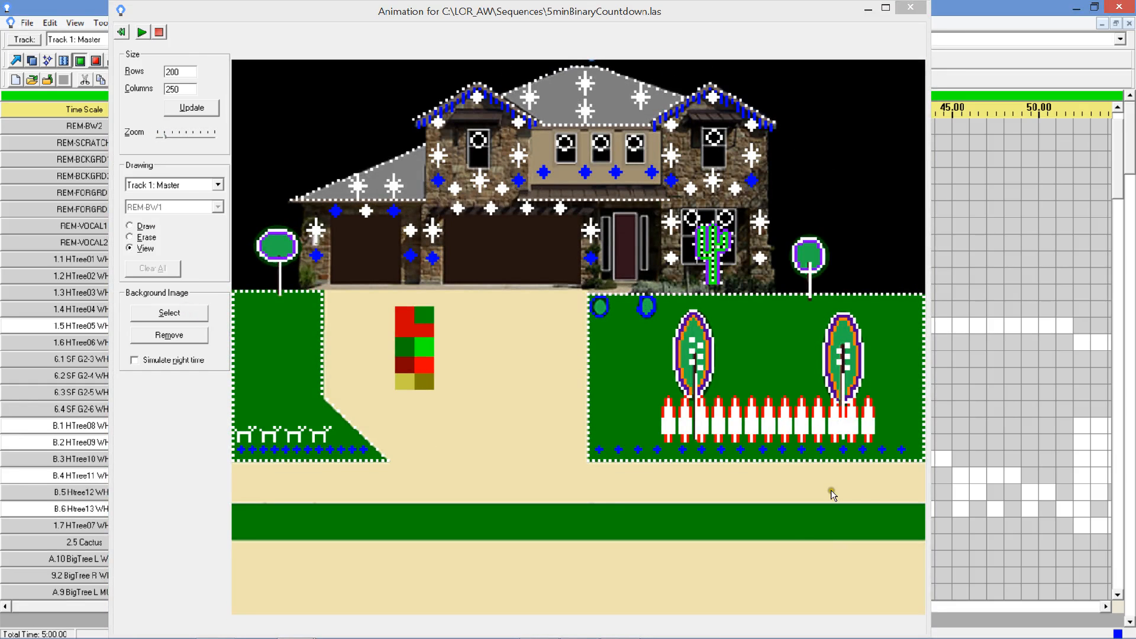
Play the countdown animation with night time simulated, then stop playback and close the preview and the Sequence Editor.
{"action": "left_click", "coordinate": [155, 360]}
{"action": "left_click", "coordinate": [142, 32]}
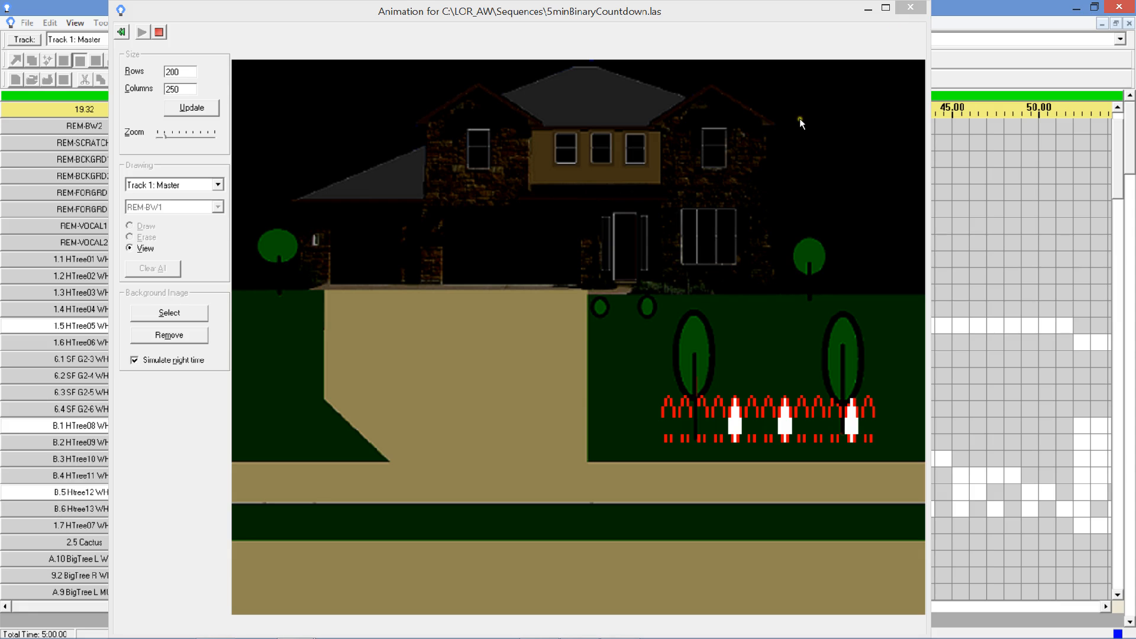
{"action": "left_click", "coordinate": [903, 9]}
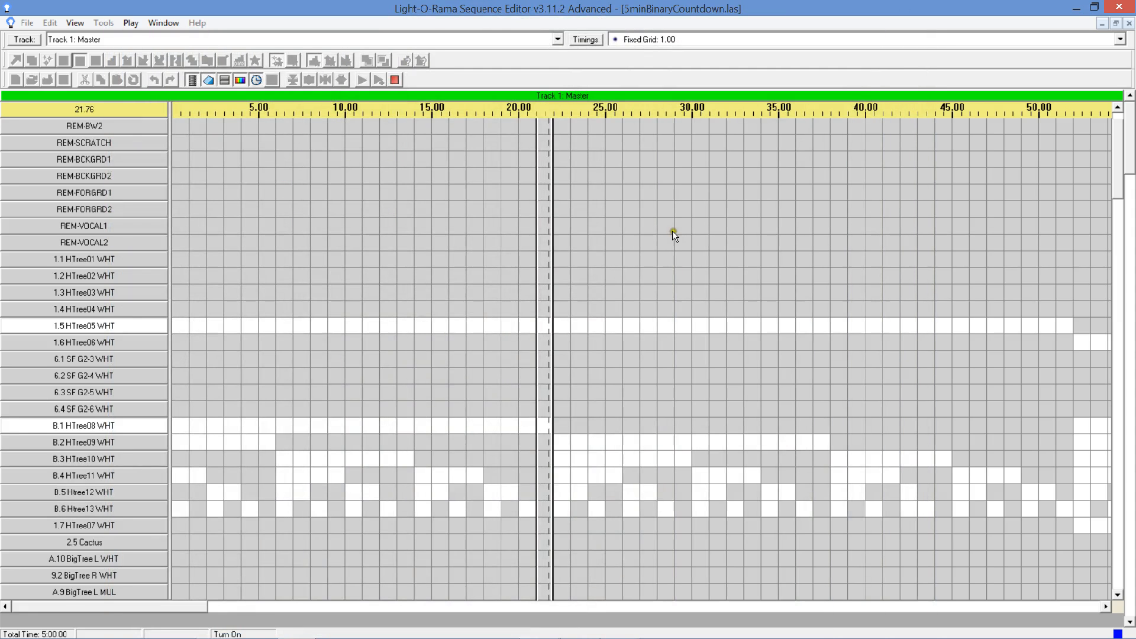
{"action": "left_click", "coordinate": [395, 80]}
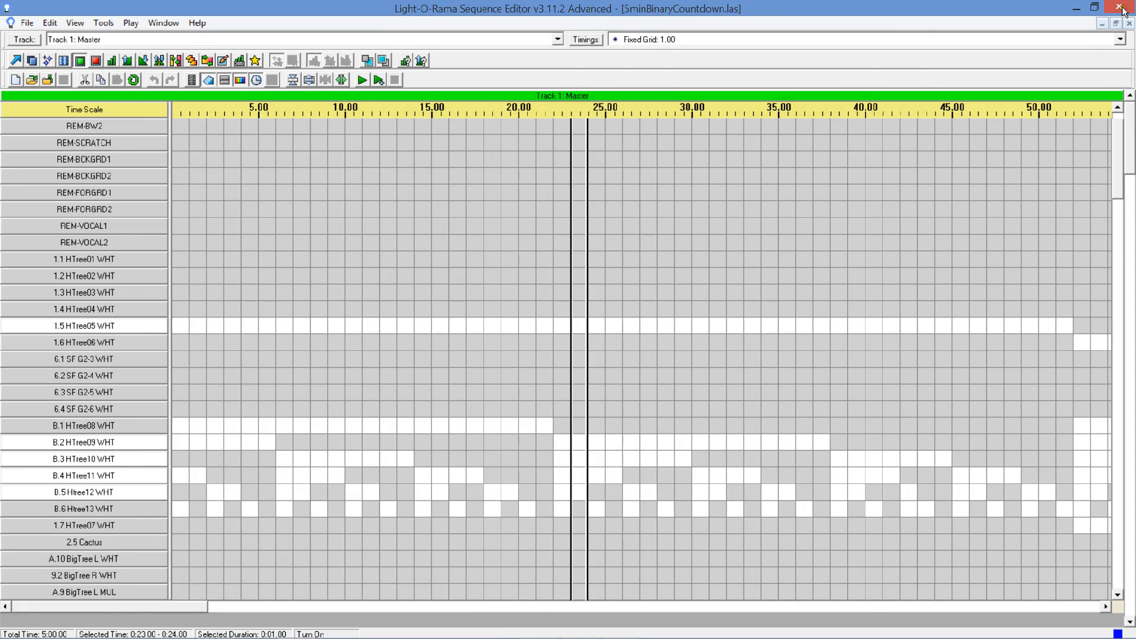
{"action": "left_click", "coordinate": [1122, 7]}
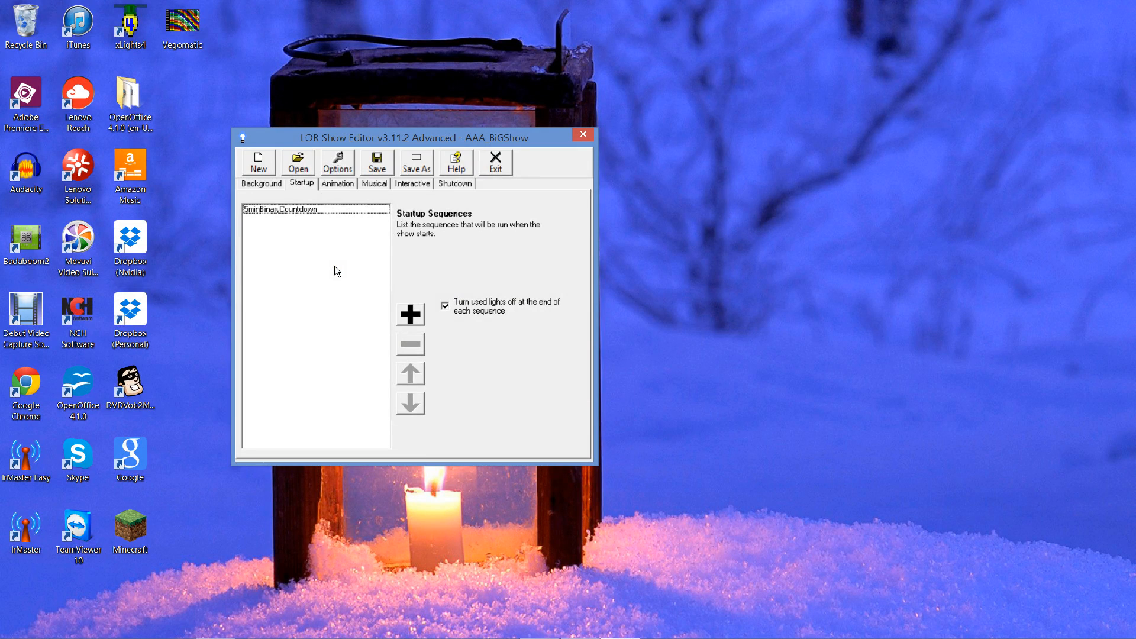
Review the show's background, startup, animation and musical sequence lists, ending on the musical sequences.
{"action": "left_click", "coordinate": [367, 183]}
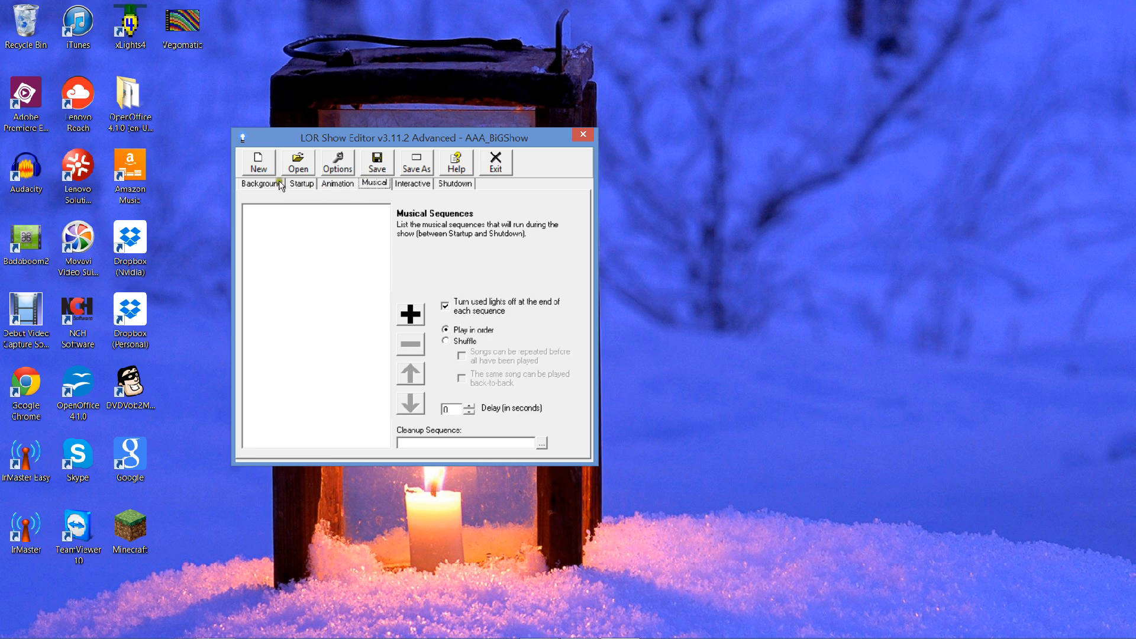
{"action": "left_click", "coordinate": [263, 183]}
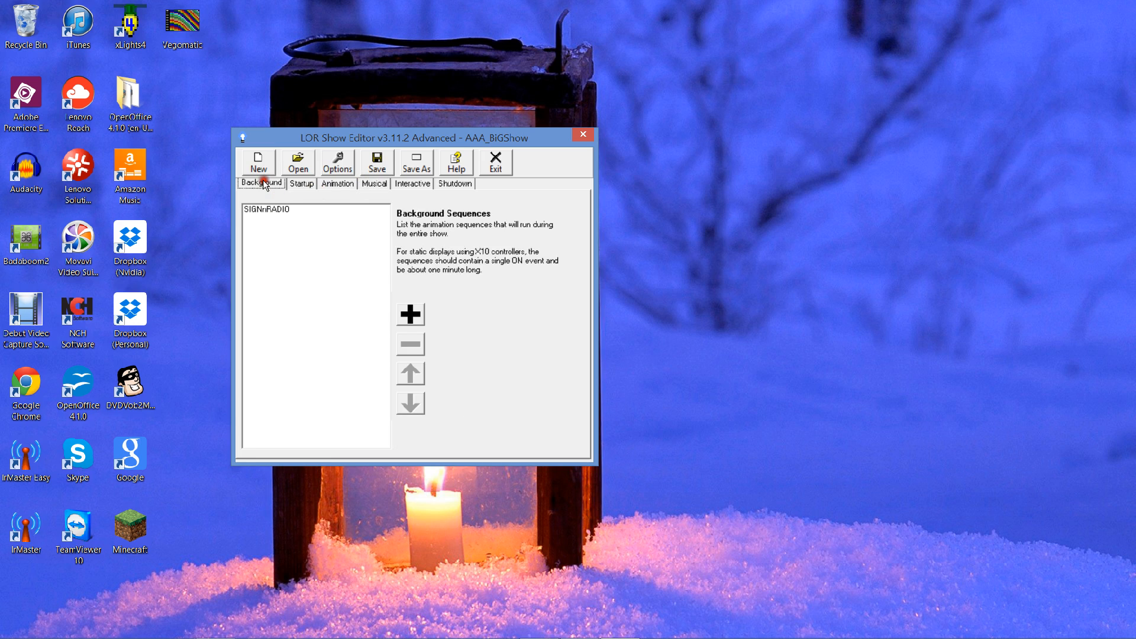
{"action": "left_click", "coordinate": [299, 184]}
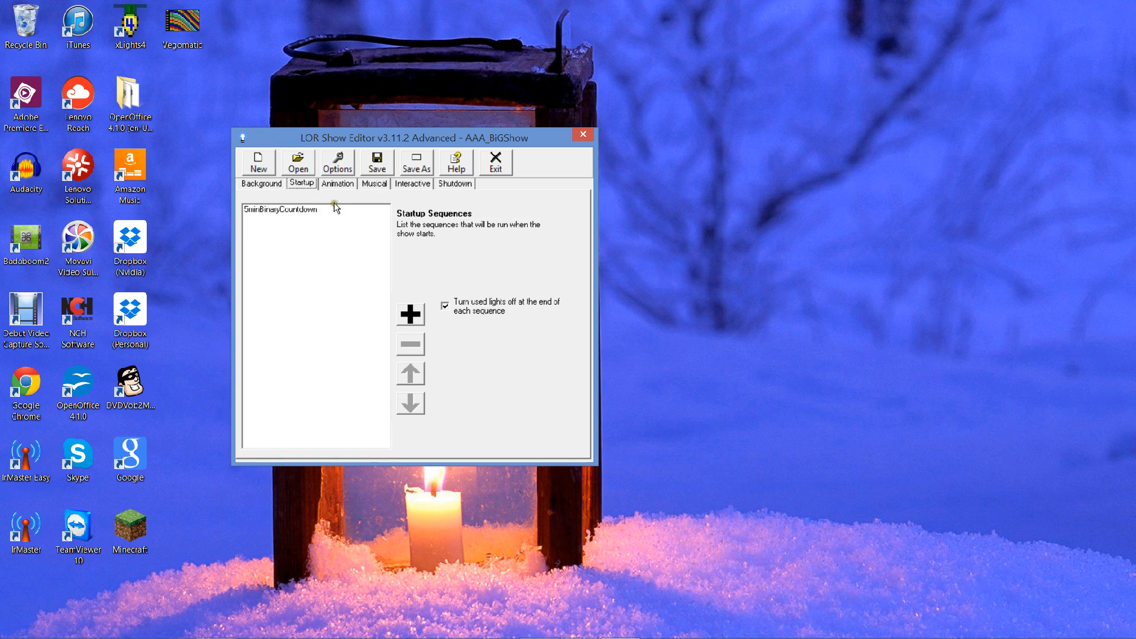
{"action": "left_click", "coordinate": [370, 186]}
{"action": "left_click", "coordinate": [338, 184]}
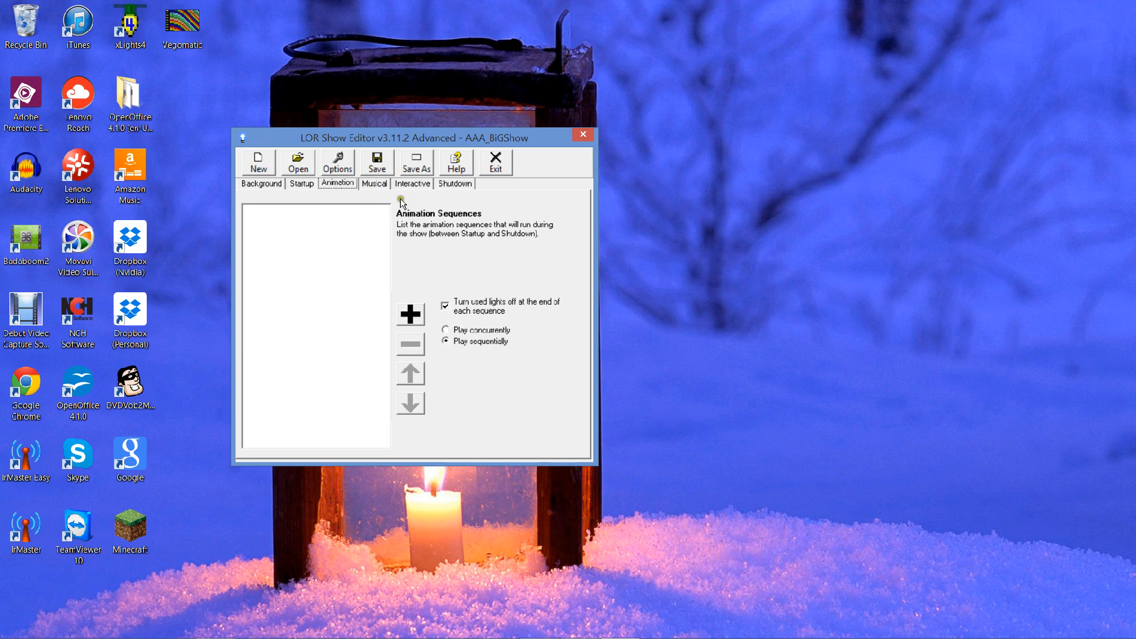
{"action": "left_click", "coordinate": [374, 184]}
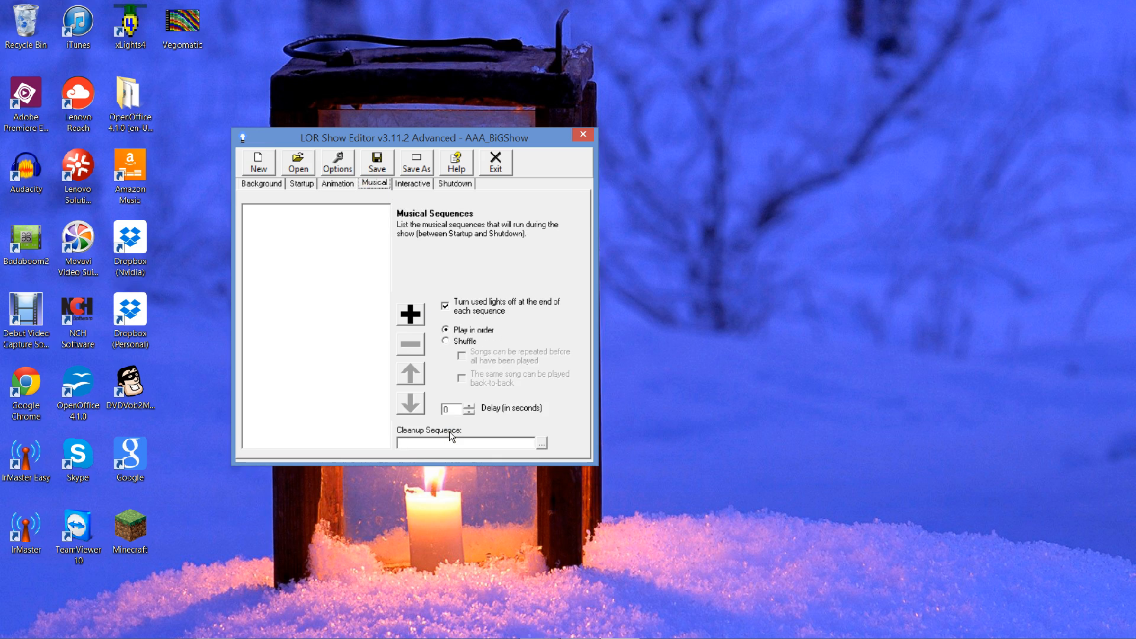
Switch to the LORShows presentation in the web browser and dismiss its error dialog.
{"action": "key", "text": "alt+Tab"}
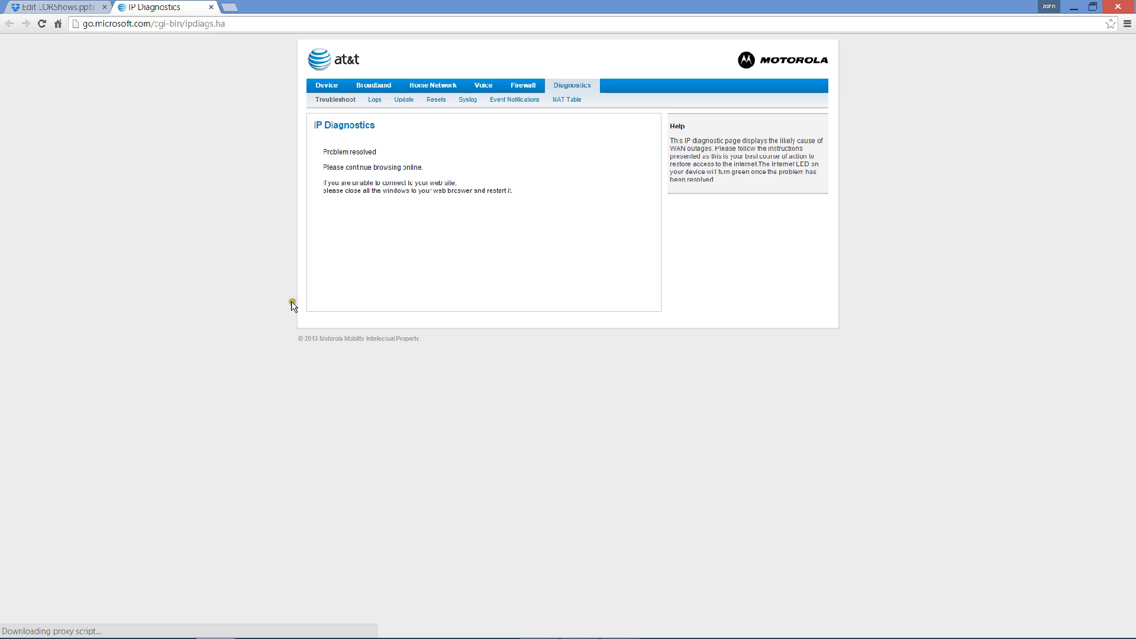
{"action": "left_click", "coordinate": [33, 8]}
{"action": "left_click", "coordinate": [186, 170]}
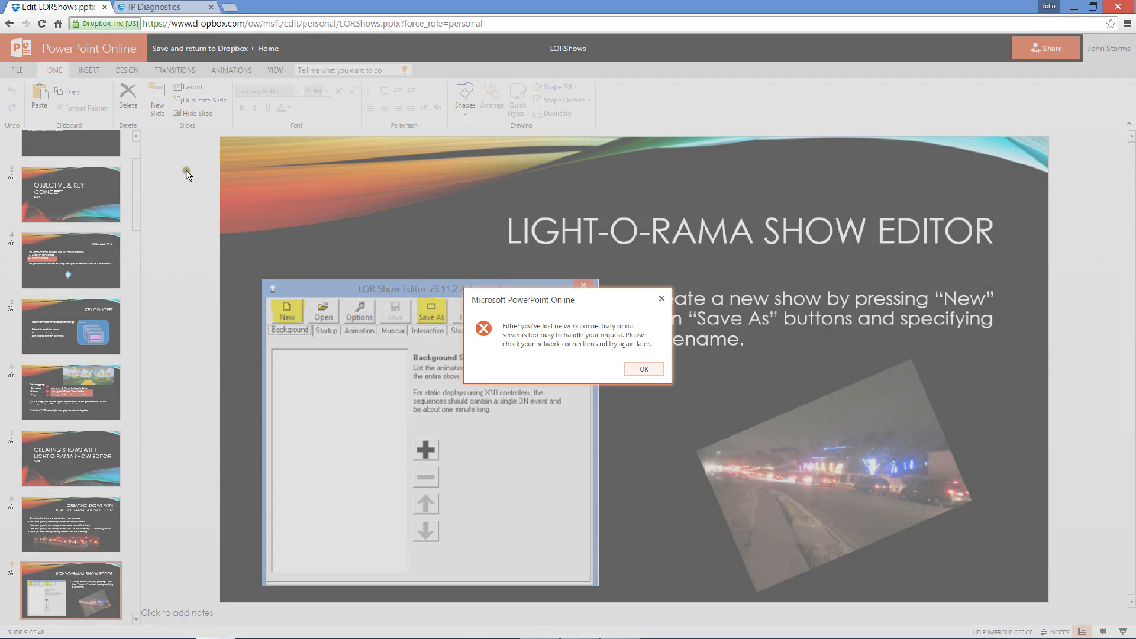
{"action": "left_click", "coordinate": [636, 365]}
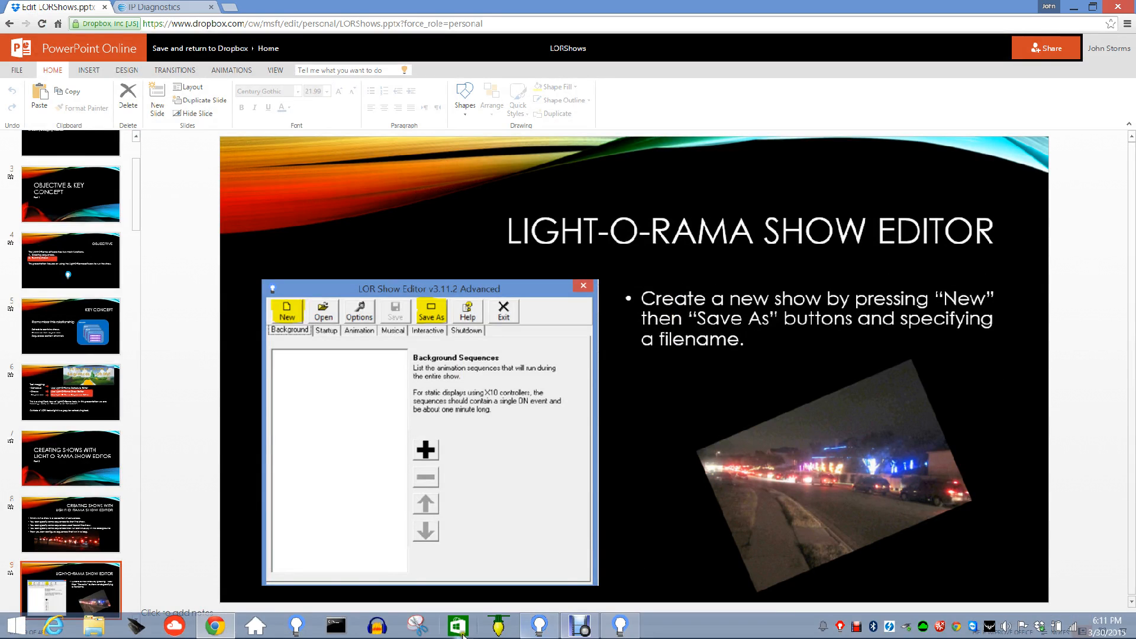
{"action": "left_click", "coordinate": [176, 8]}
{"action": "left_click", "coordinate": [65, 9]}
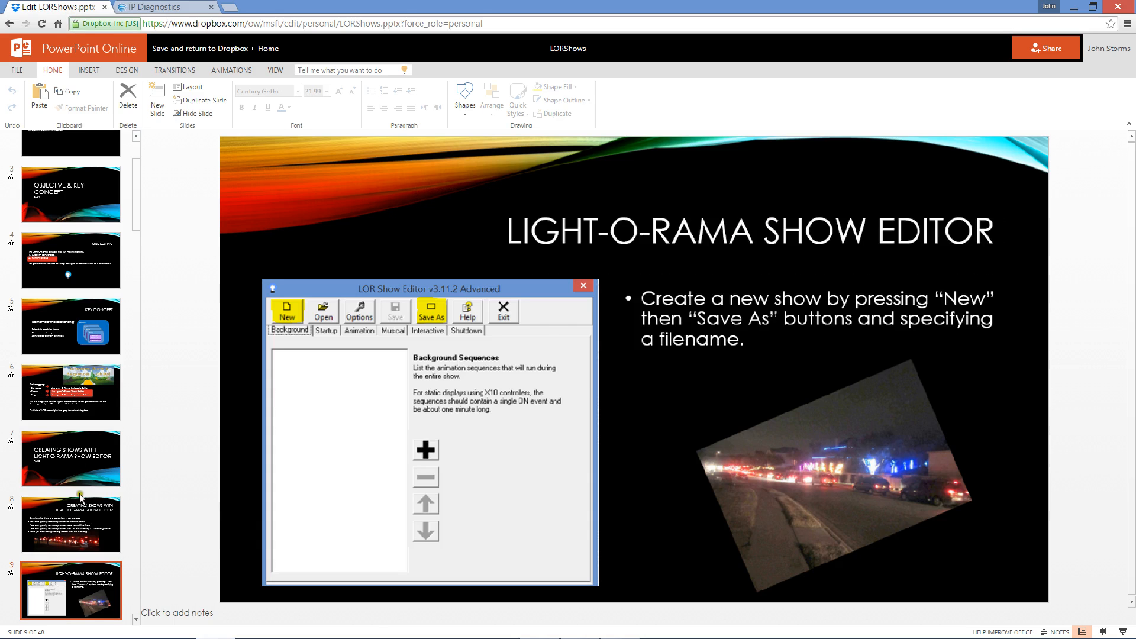
Advance through the presentation past the Show Parts slide to the slide "Don't Cross the Streams!".
{"action": "left_click", "coordinate": [80, 521]}
{"action": "left_click", "coordinate": [84, 585]}
{"action": "key", "text": "Down"}
{"action": "key", "text": "Down"}
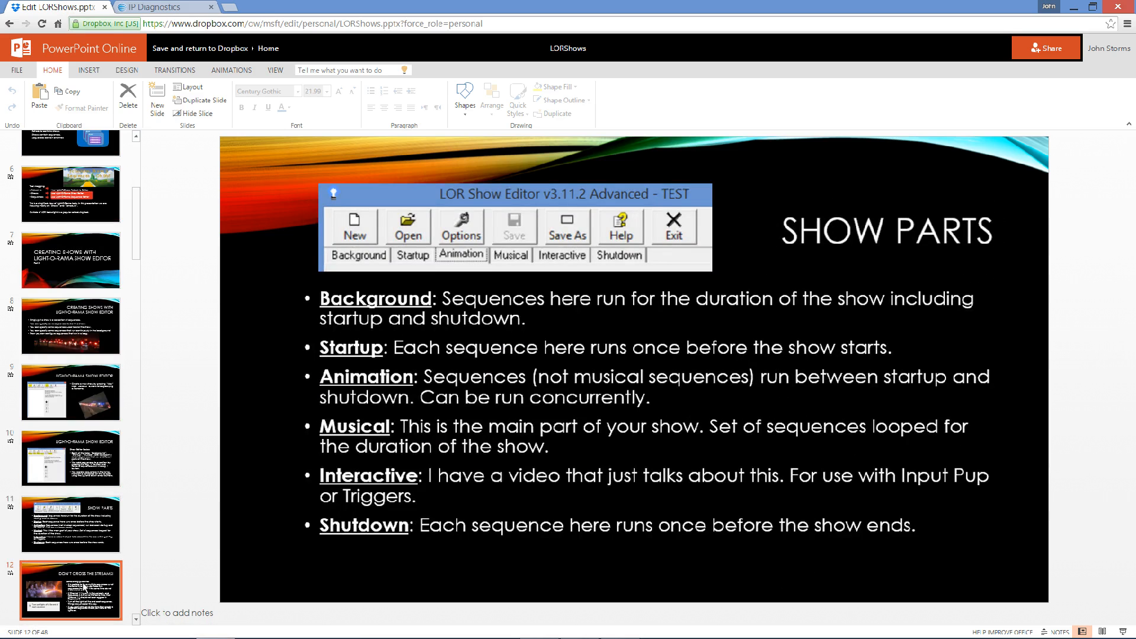
{"action": "key", "text": "Down"}
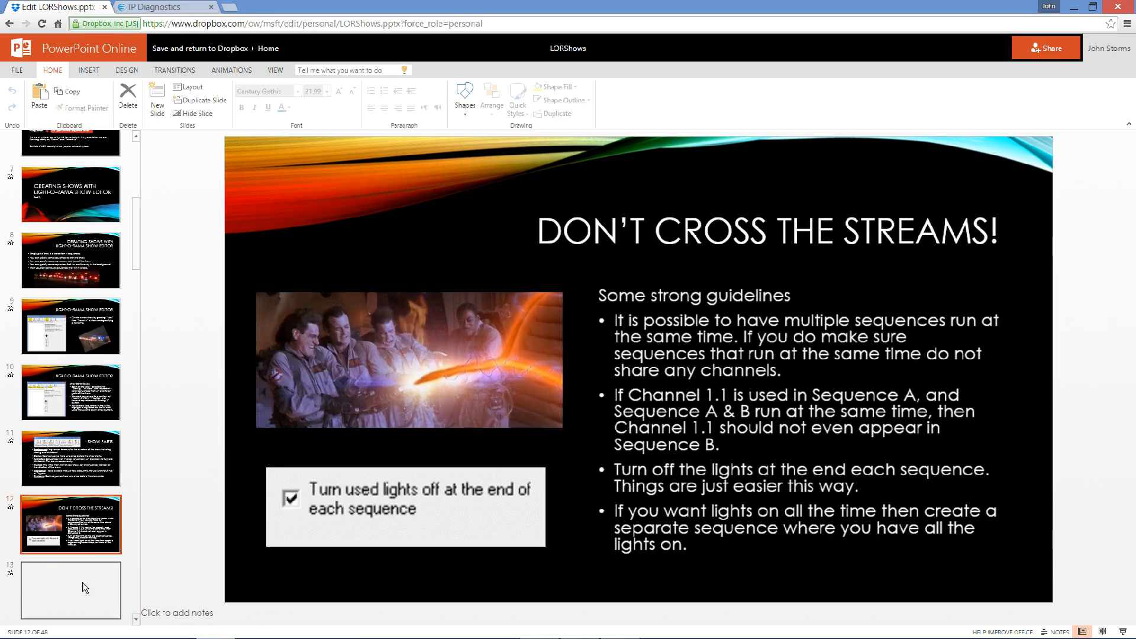
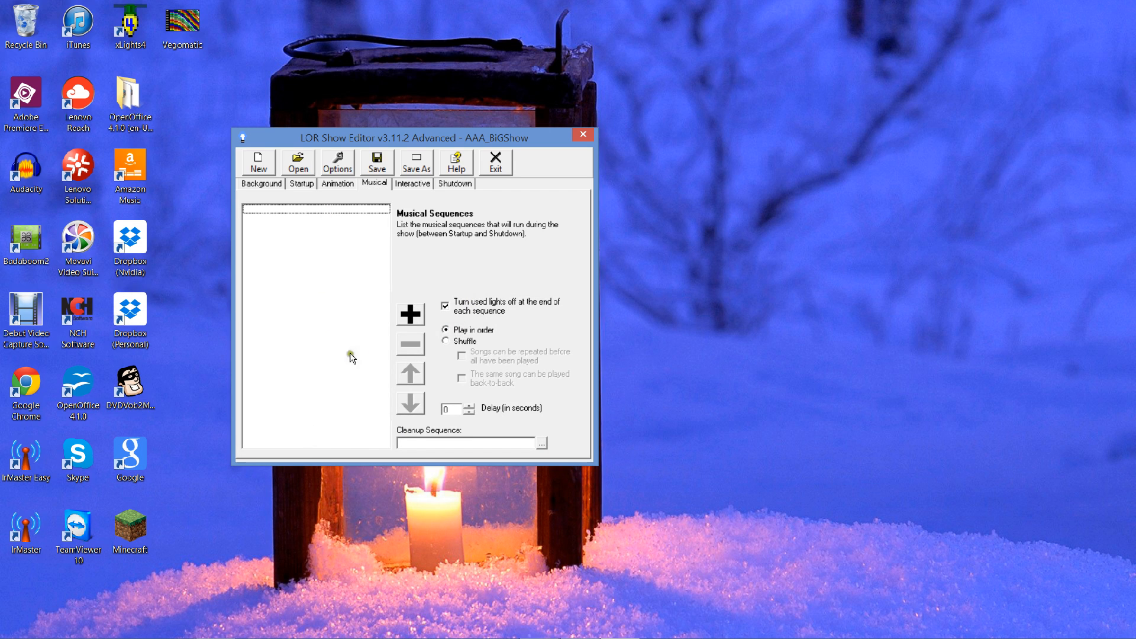
Keep the musical sequences playing in order, search for "bumper" and add STORMS2014_bumper_Hallelujah to the list.
{"action": "left_click", "coordinate": [461, 343]}
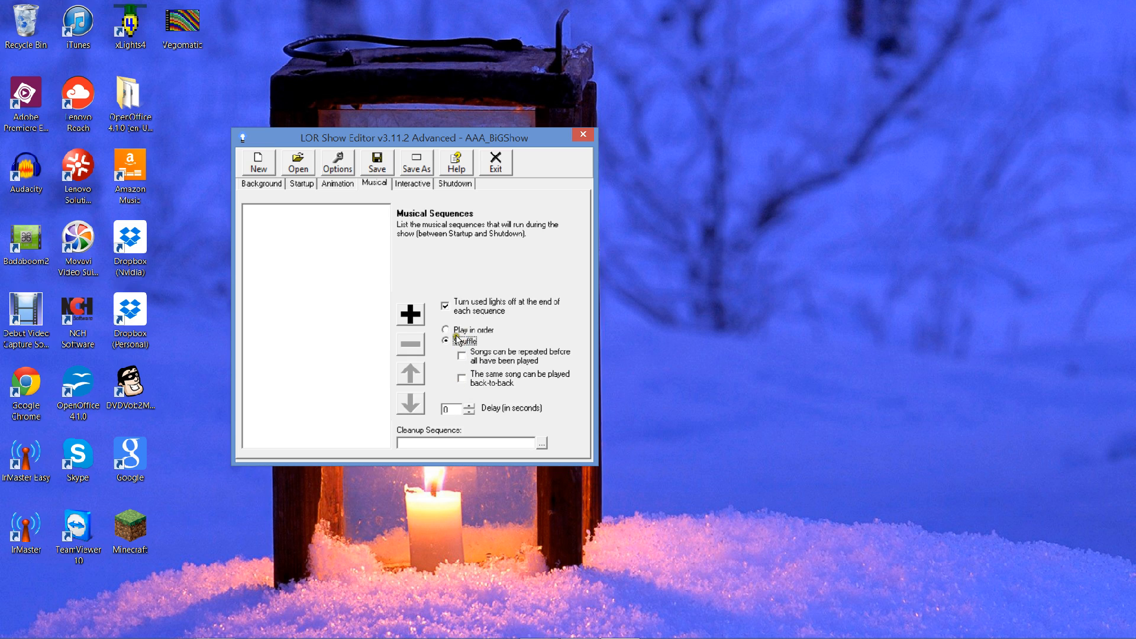
{"action": "left_click", "coordinate": [457, 332]}
{"action": "left_click", "coordinate": [410, 314]}
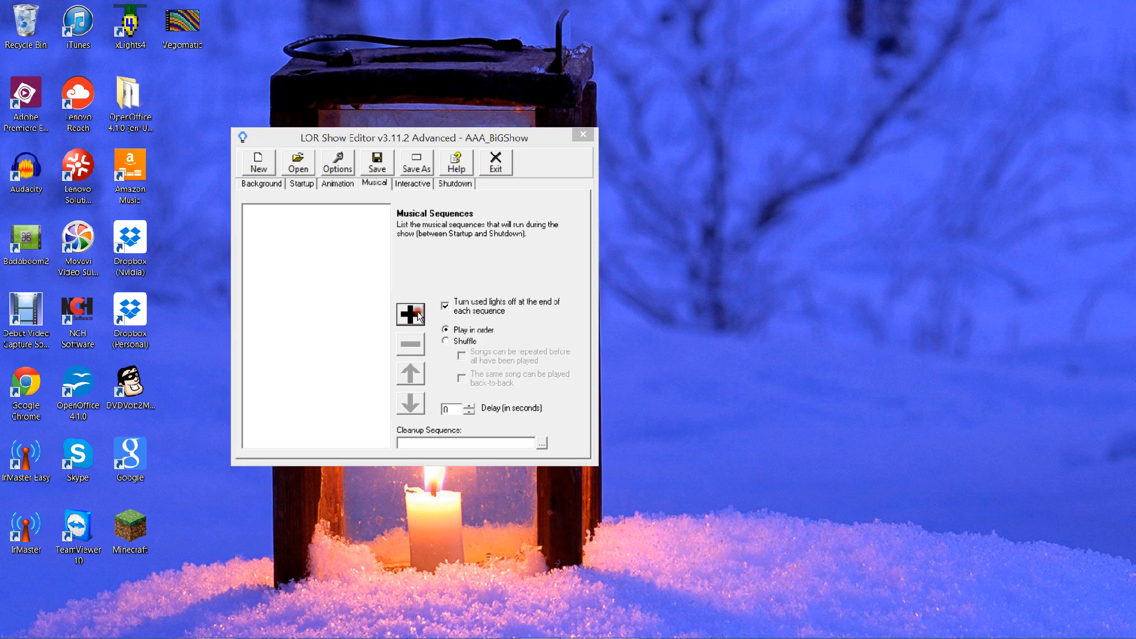
{"action": "left_click", "coordinate": [757, 163]}
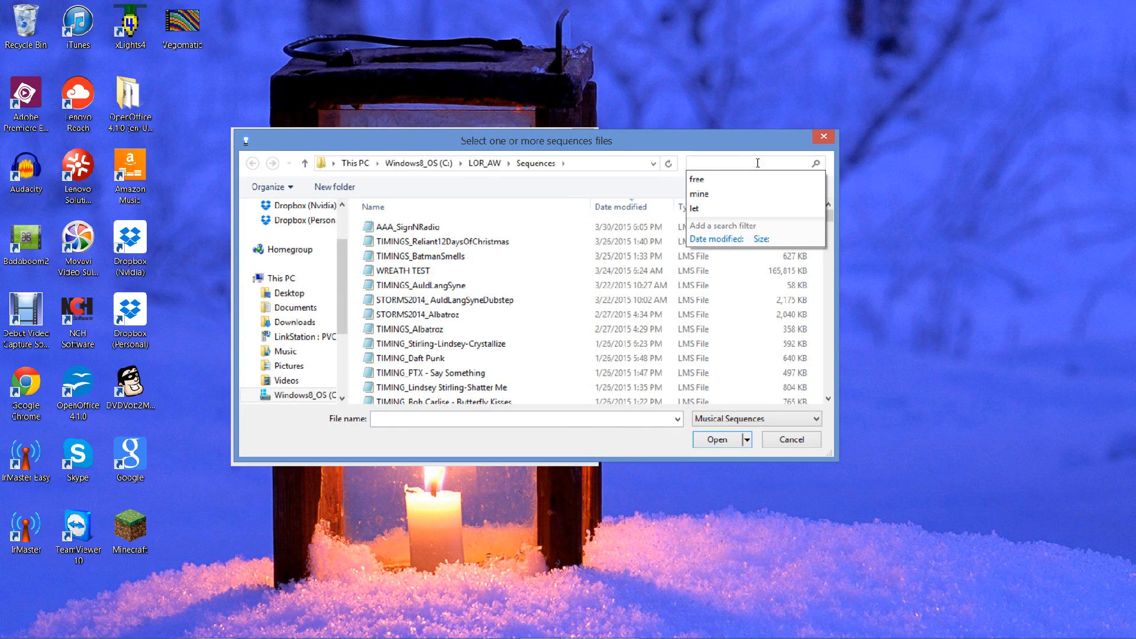
{"action": "type", "text": "bumper"}
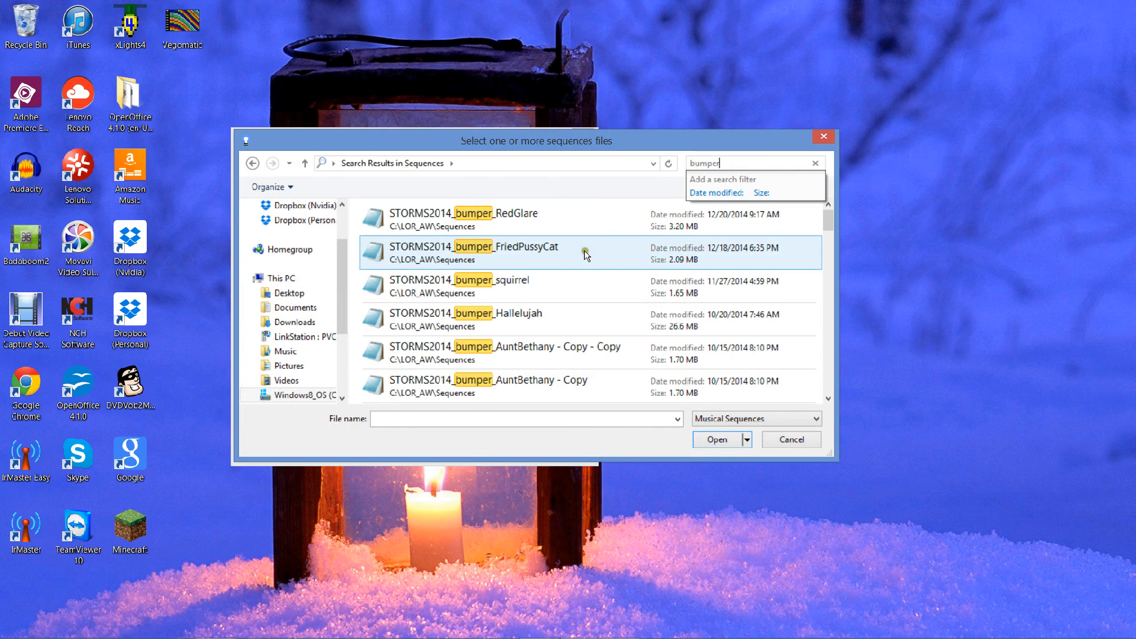
{"action": "left_click", "coordinate": [521, 314]}
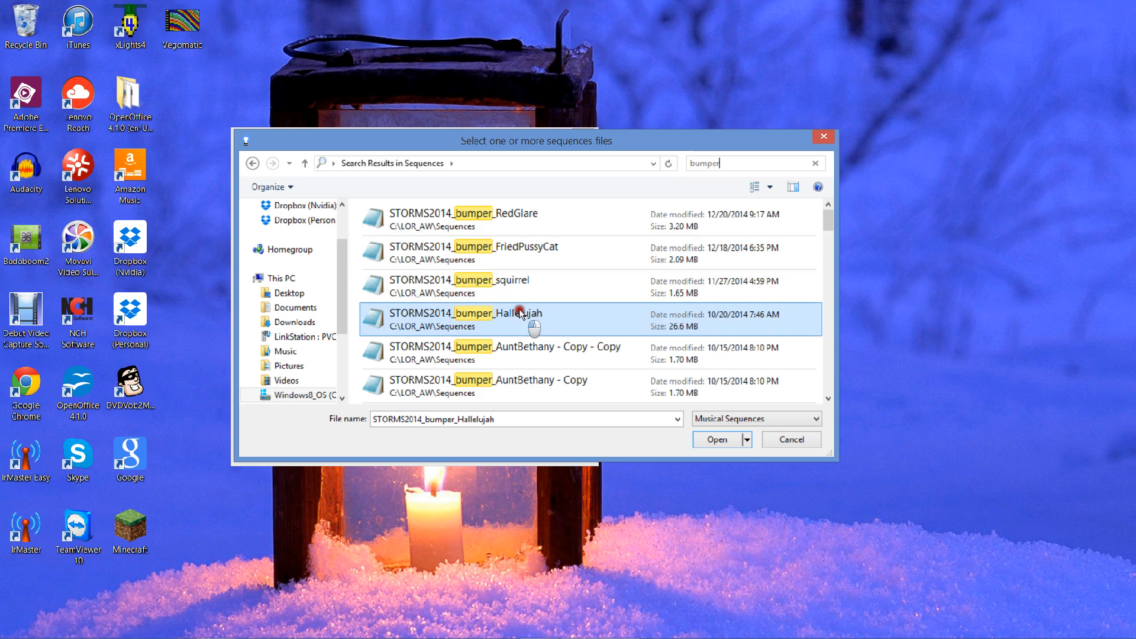
{"action": "left_click", "coordinate": [723, 445]}
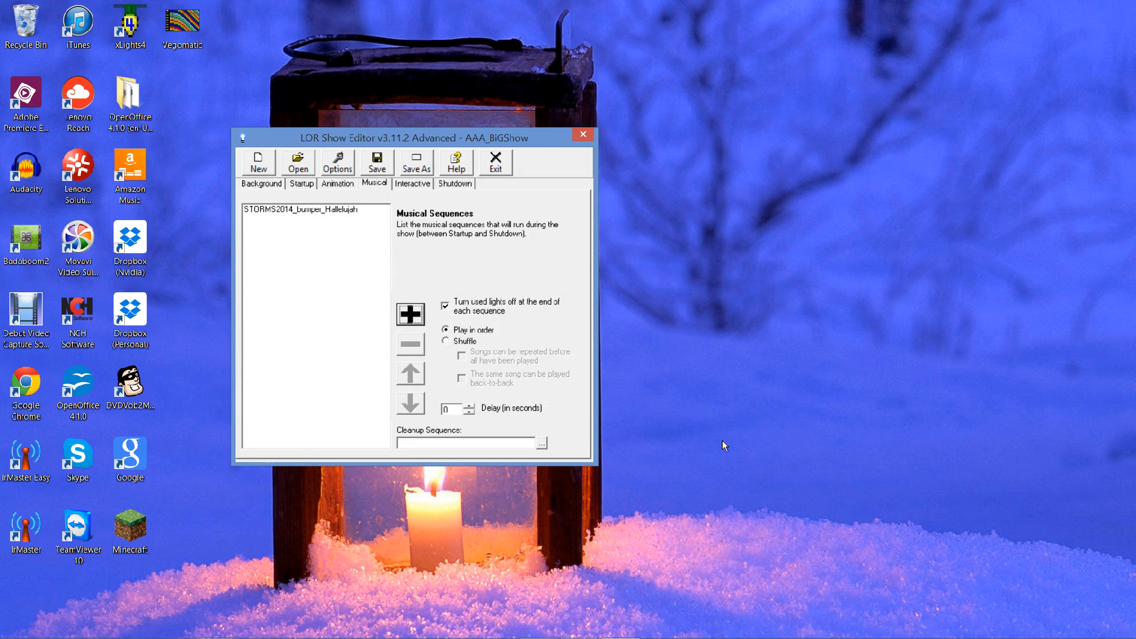
Look through all the "bumper" sequence files in the file picker and close it without adding one.
{"action": "key", "text": "Return"}
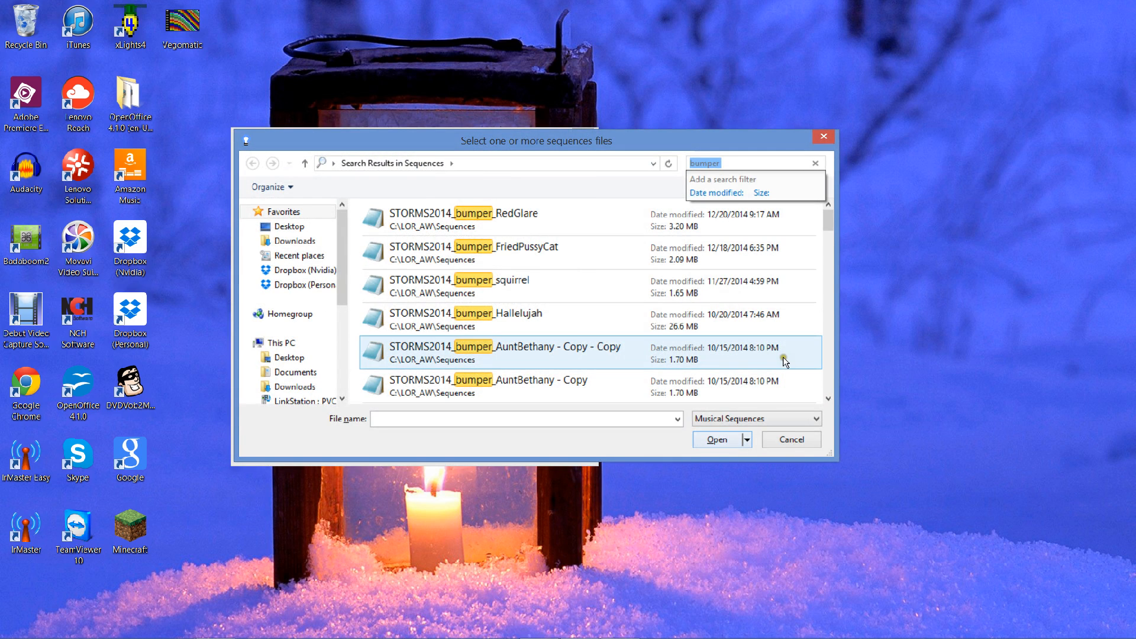
{"action": "left_click", "coordinate": [831, 379]}
{"action": "scroll", "coordinate": [831, 379], "scroll_direction": "down", "scroll_amount": 6}
{"action": "left_click", "coordinate": [831, 378]}
{"action": "left_click", "coordinate": [831, 379]}
{"action": "left_click", "coordinate": [831, 379]}
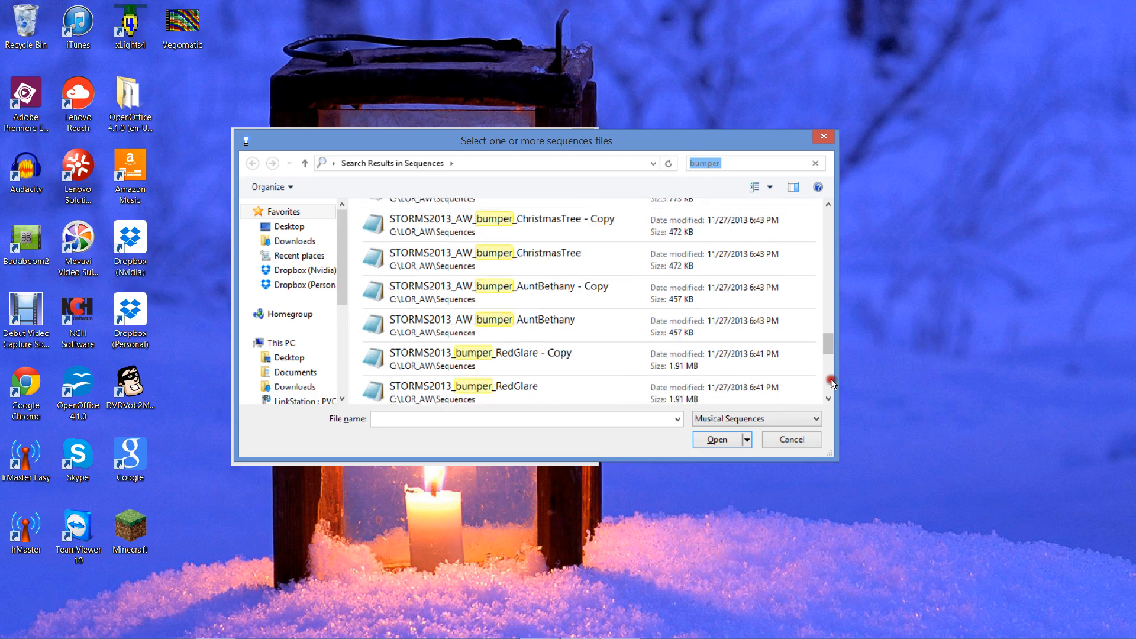
{"action": "left_click", "coordinate": [831, 379]}
{"action": "left_click", "coordinate": [831, 379]}
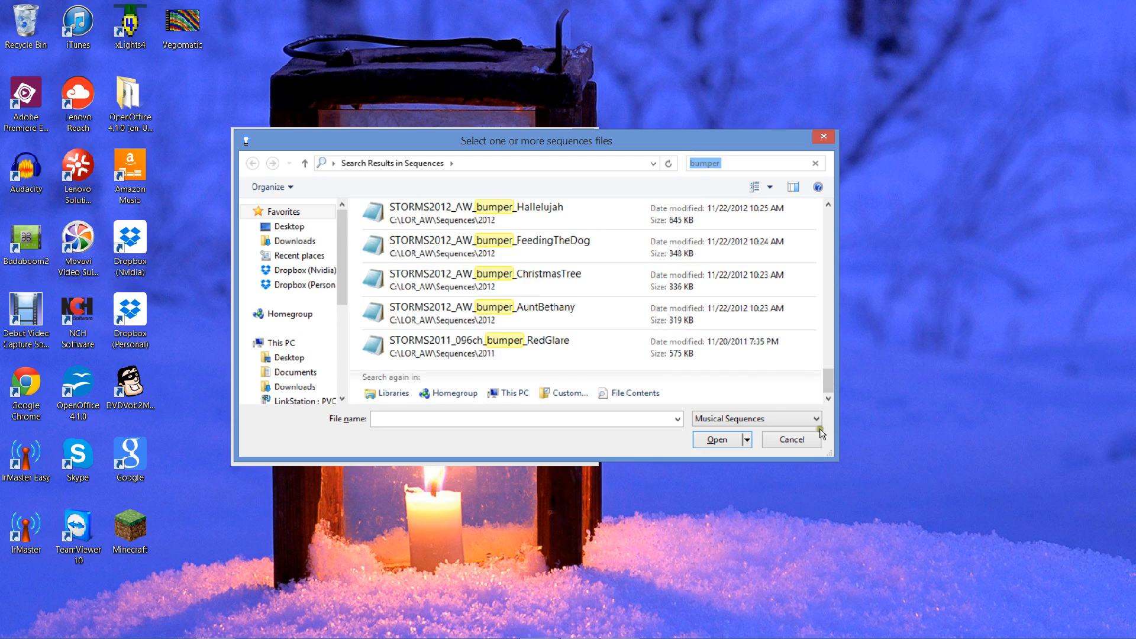
{"action": "left_click", "coordinate": [799, 441]}
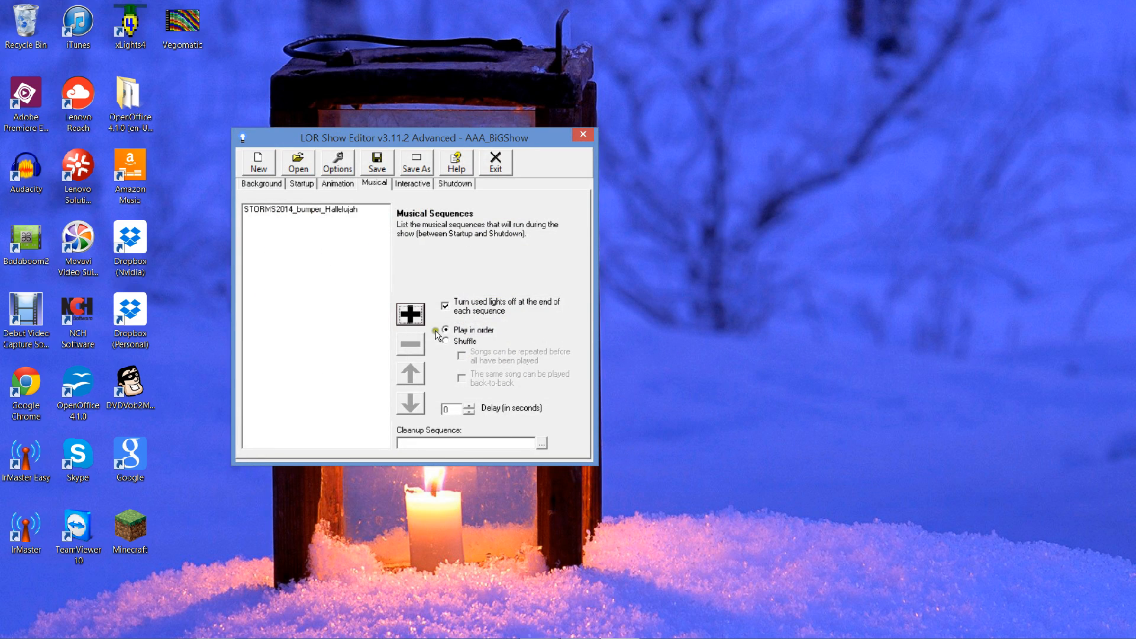
Open the file picker for another musical sequence and search the files for "vacation".
{"action": "left_click", "coordinate": [410, 314]}
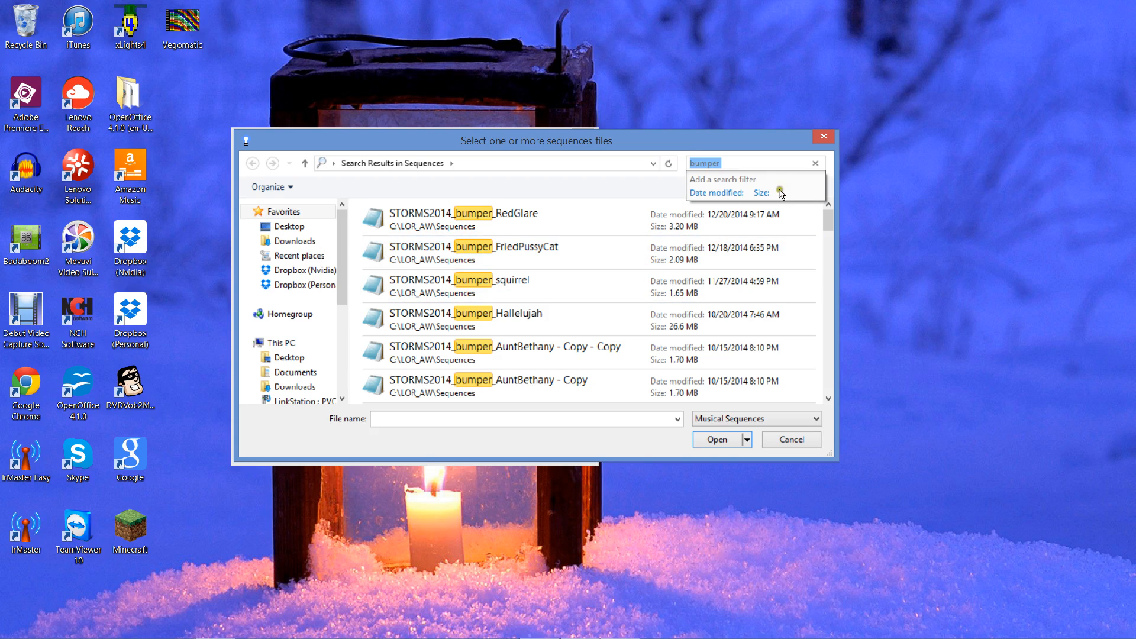
{"action": "left_click", "coordinate": [760, 165]}
{"action": "key", "text": "BackSpace"}
{"action": "key", "text": "BackSpace"}
{"action": "key", "text": "BackSpace"}
{"action": "key", "text": "BackSpace"}
{"action": "key", "text": "BackSpace"}
{"action": "key", "text": "BackSpace"}
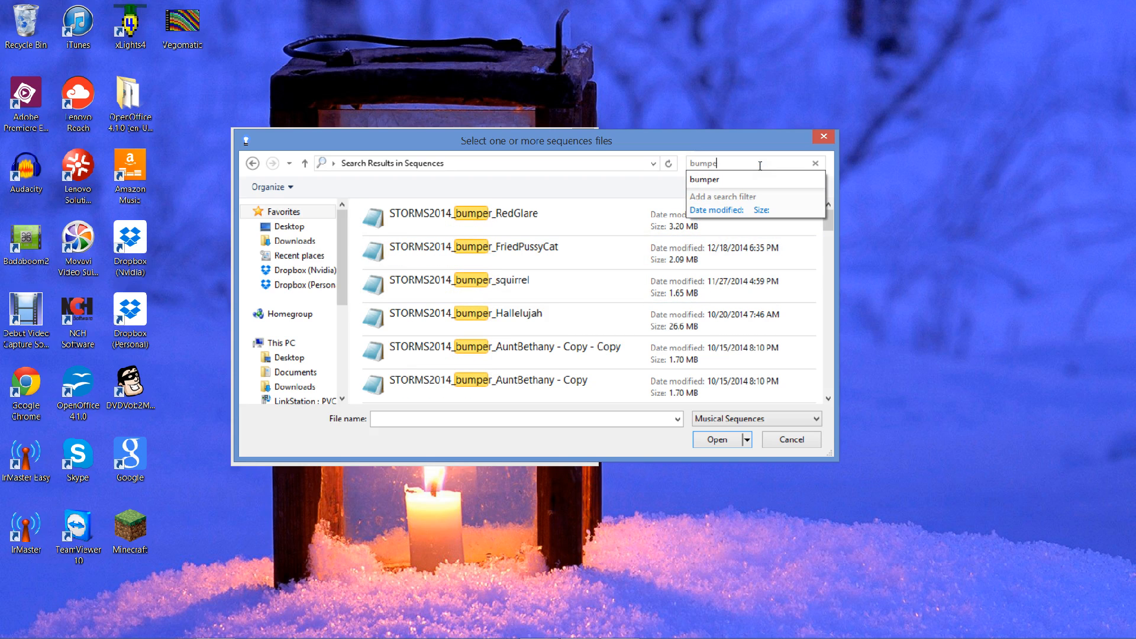
{"action": "type", "text": "vacation"}
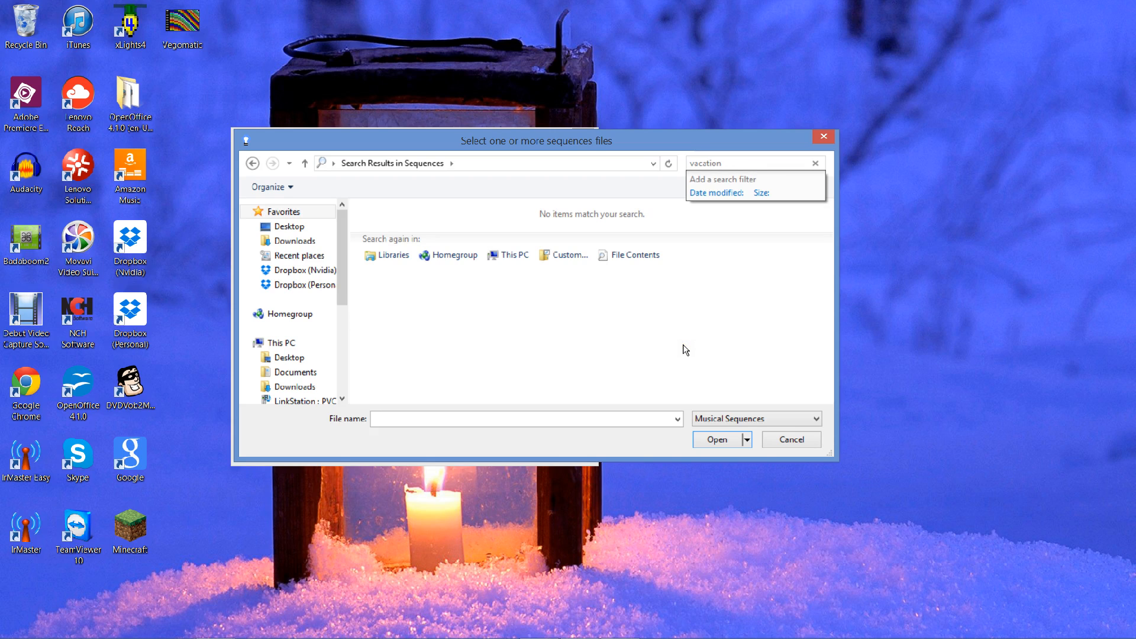
Search the sequence files for "christmas" and add STORMS2014_ChristmasVacation to the musical sequences.
{"action": "left_click", "coordinate": [732, 158]}
{"action": "key", "text": "ctrl+a"}
{"action": "type", "text": "ch"}
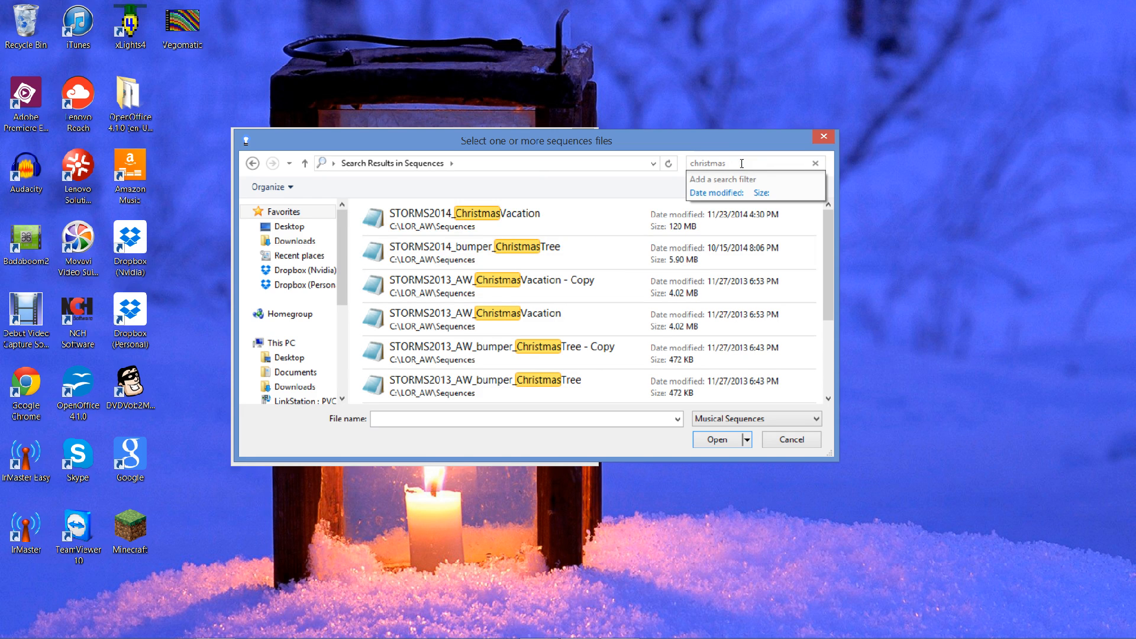
{"action": "left_click", "coordinate": [472, 215]}
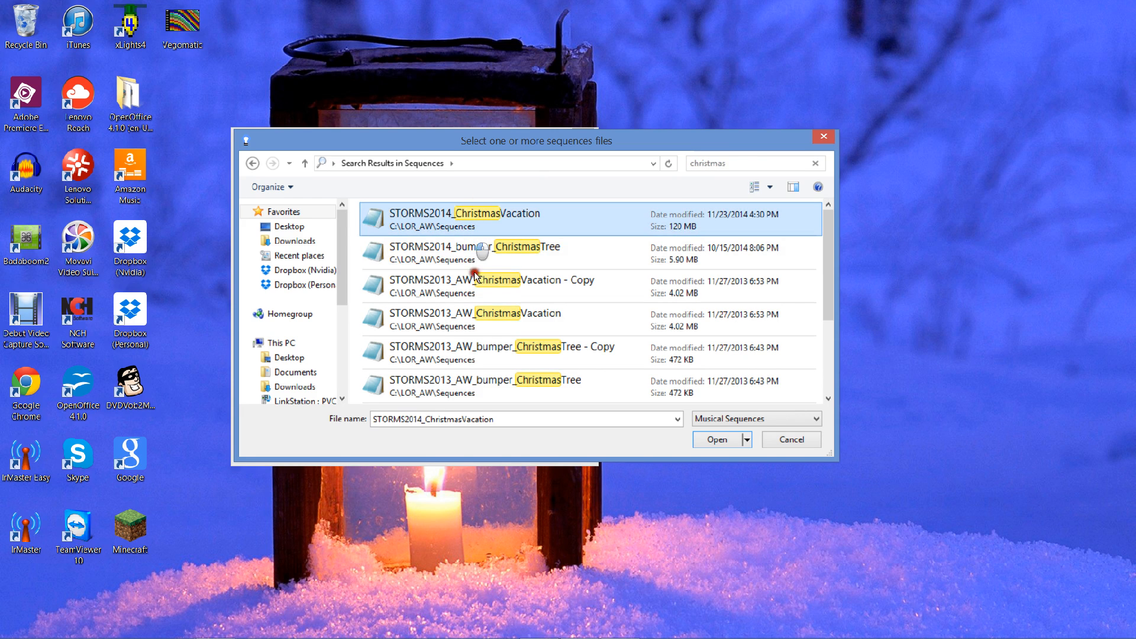
{"action": "left_click", "coordinate": [714, 441]}
Search the sequence files for "joy" and add STORMS2014_JoyToTheWorld to the musical sequences.
{"action": "left_click", "coordinate": [409, 314]}
{"action": "left_click", "coordinate": [731, 169]}
{"action": "type", "text": "joy"}
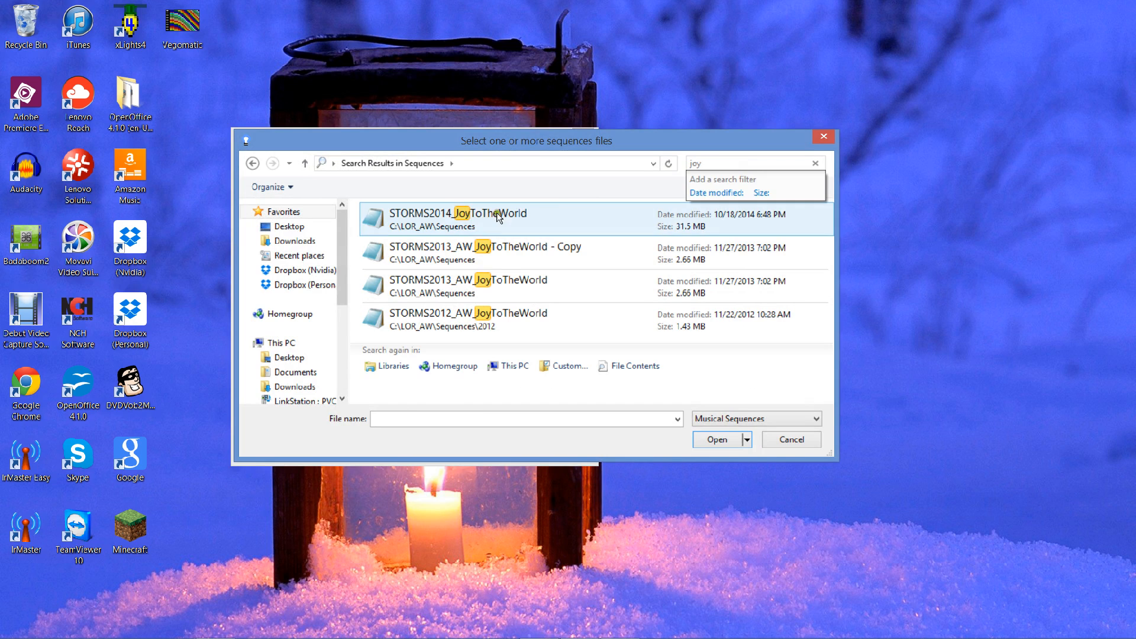
{"action": "left_click", "coordinate": [497, 216]}
{"action": "left_click", "coordinate": [726, 441]}
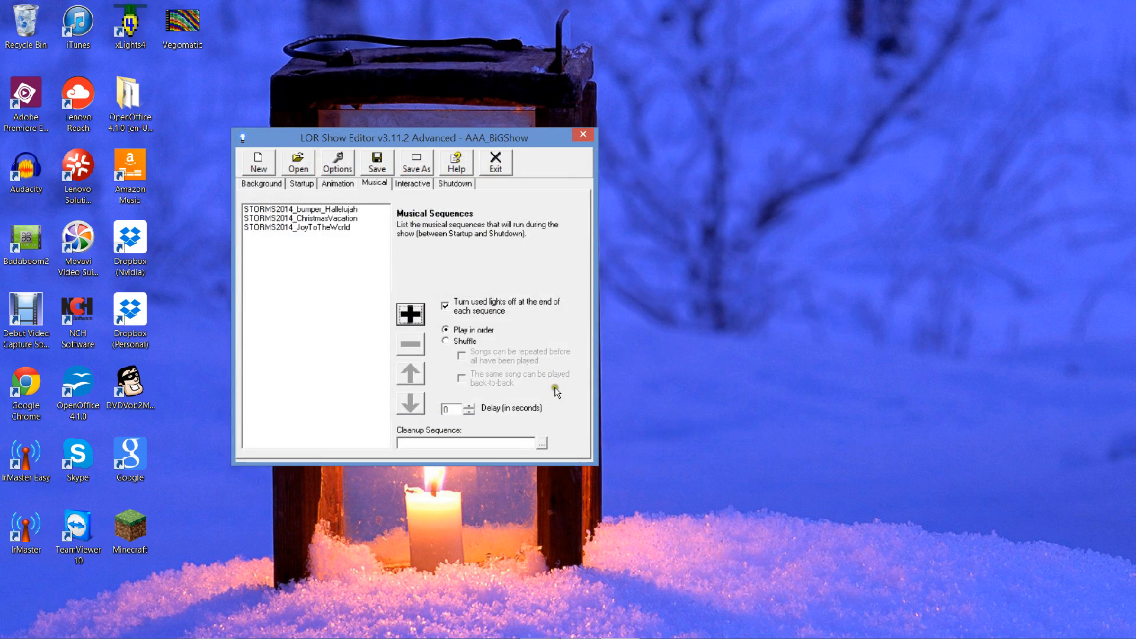
Search the sequence files for "let" and add STORMS2014_LetItGo to the musical sequences.
{"action": "left_click", "coordinate": [399, 310]}
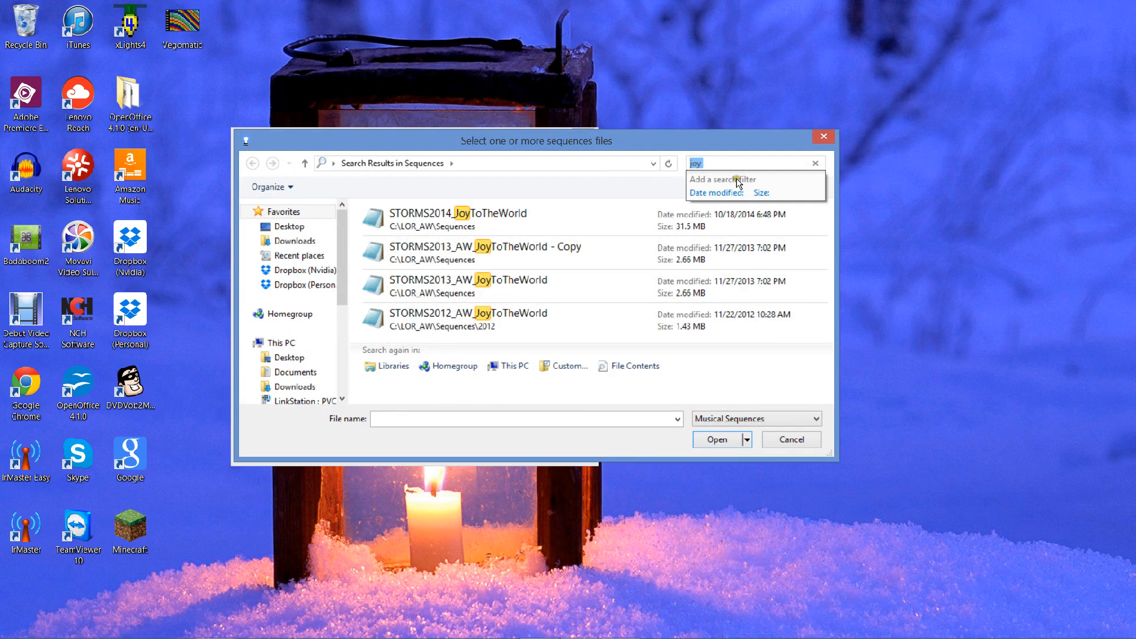
{"action": "type", "text": "let"}
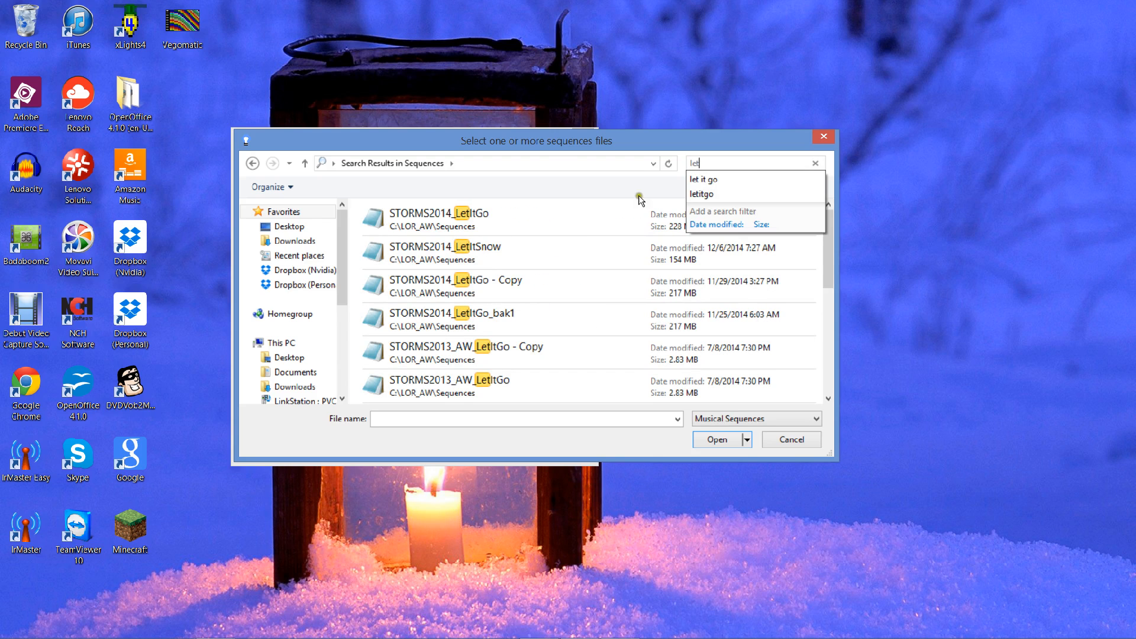
{"action": "left_click", "coordinate": [464, 213]}
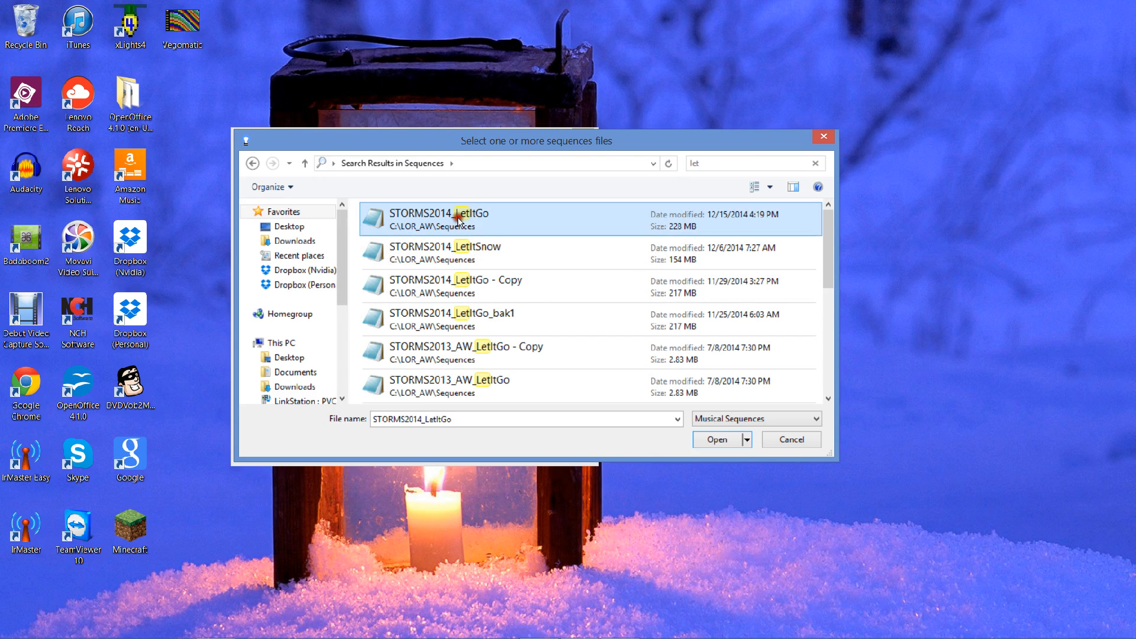
{"action": "left_click", "coordinate": [711, 440]}
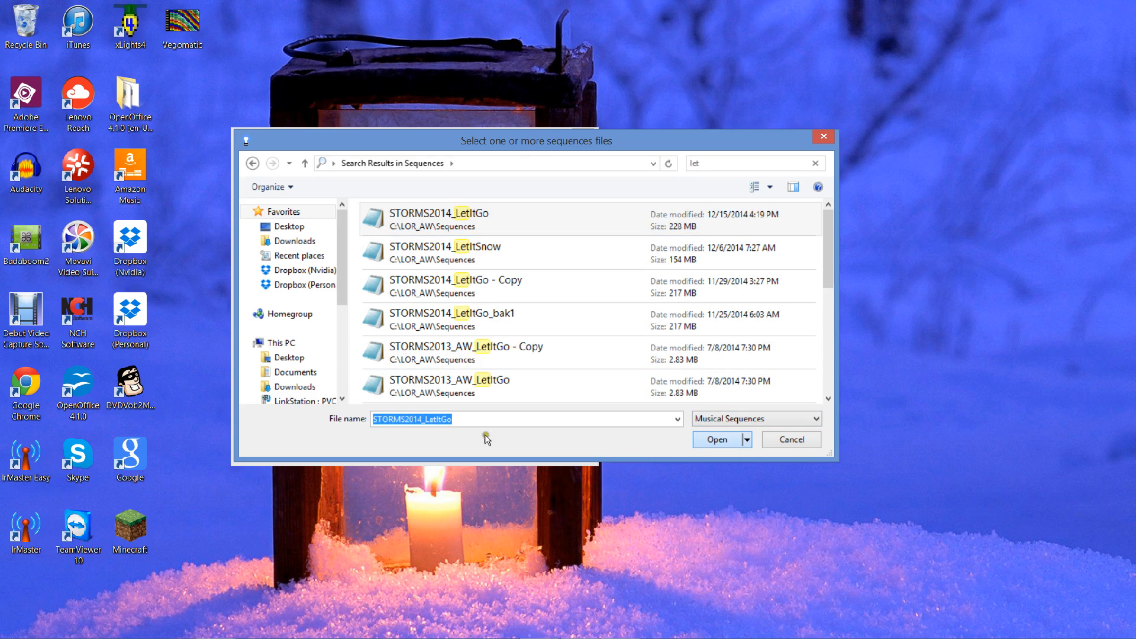
{"action": "left_click", "coordinate": [753, 434]}
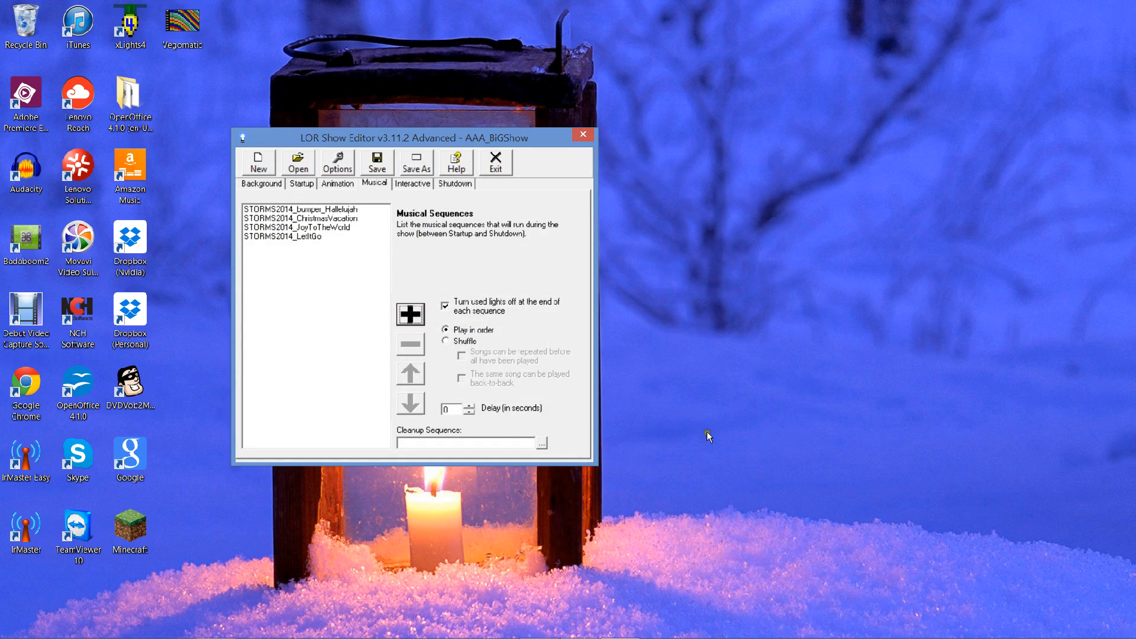
Search the sequence files for "dog" and "bumper", and add STORMS2014_bumper_FeedingTheDog to the musical sequences.
{"action": "left_click", "coordinate": [411, 315]}
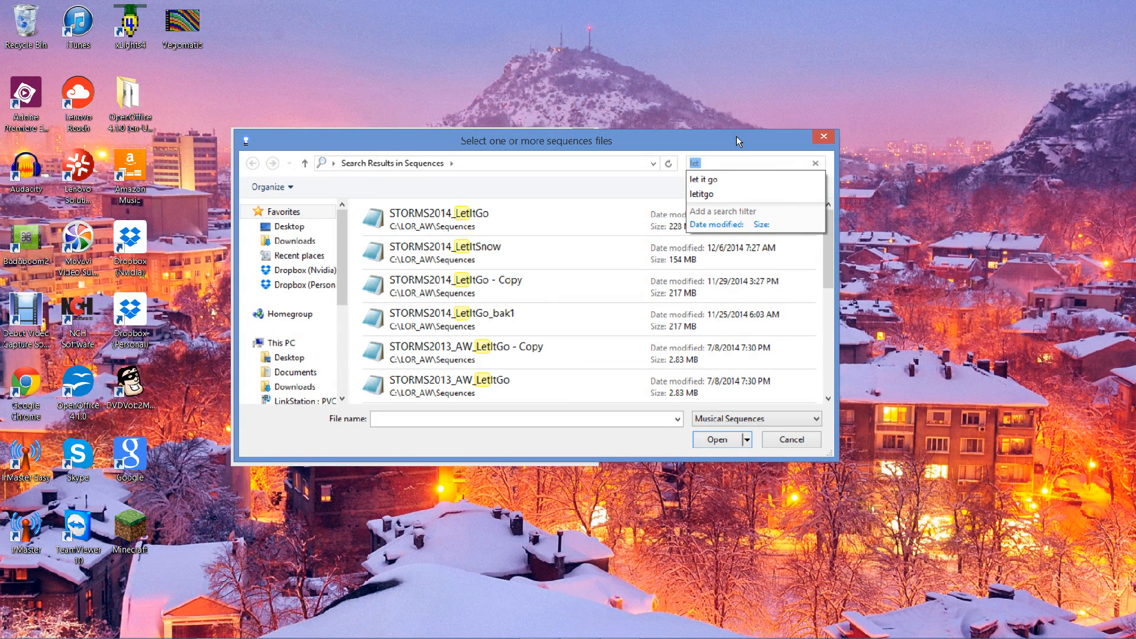
{"action": "left_click", "coordinate": [736, 136]}
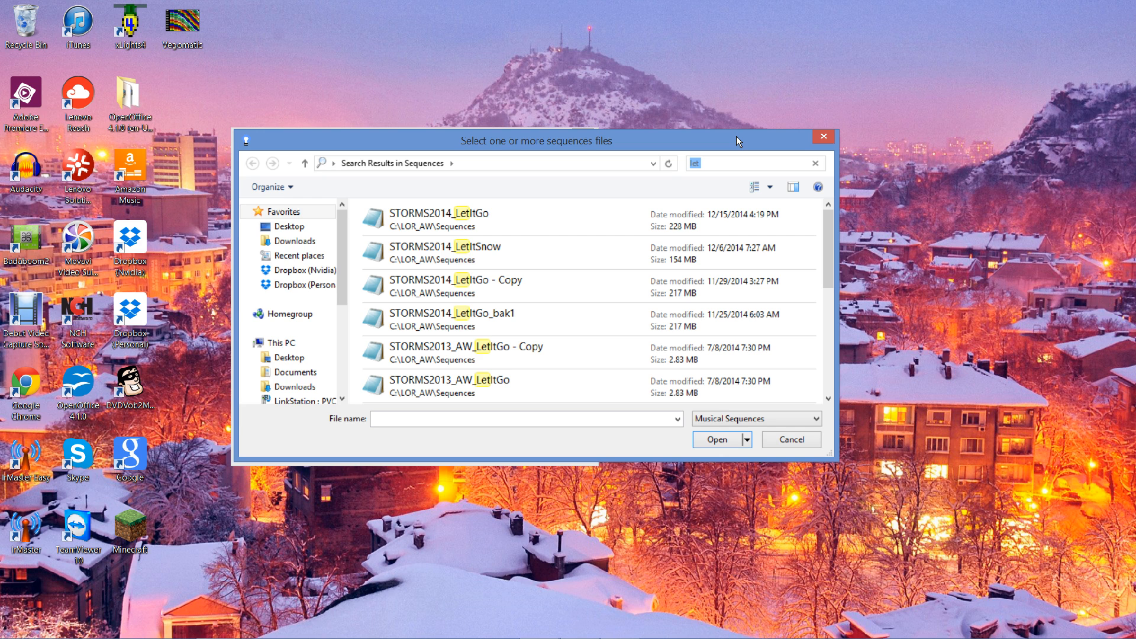
{"action": "type", "text": "dog"}
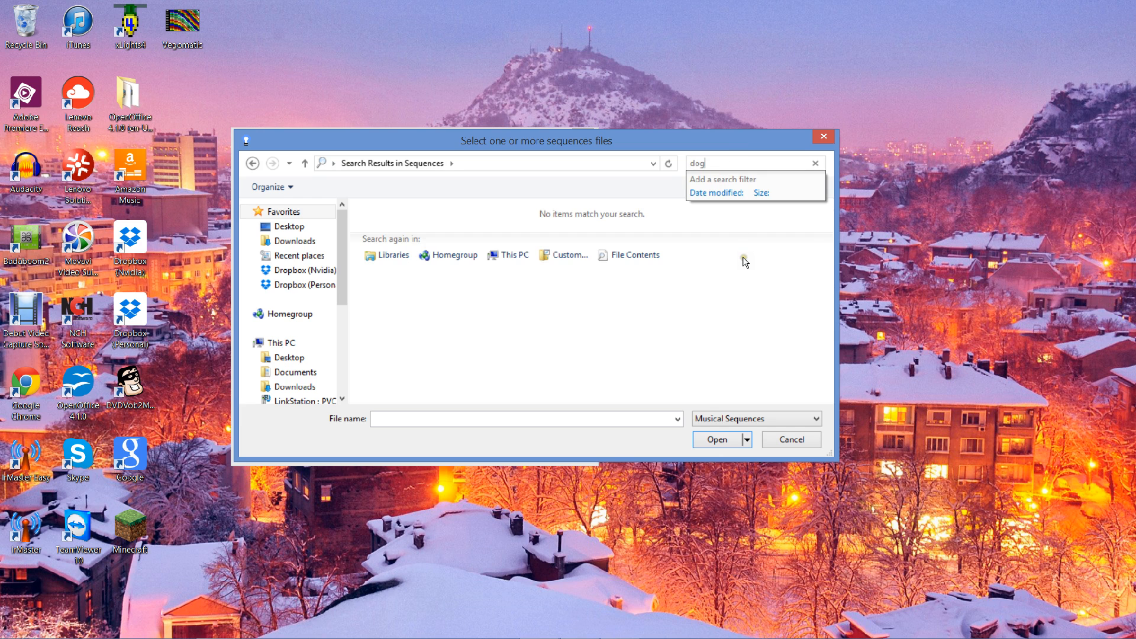
{"action": "key", "text": "BackSpace"}
{"action": "key", "text": "BackSpace"}
{"action": "type", "text": "bumpe"}
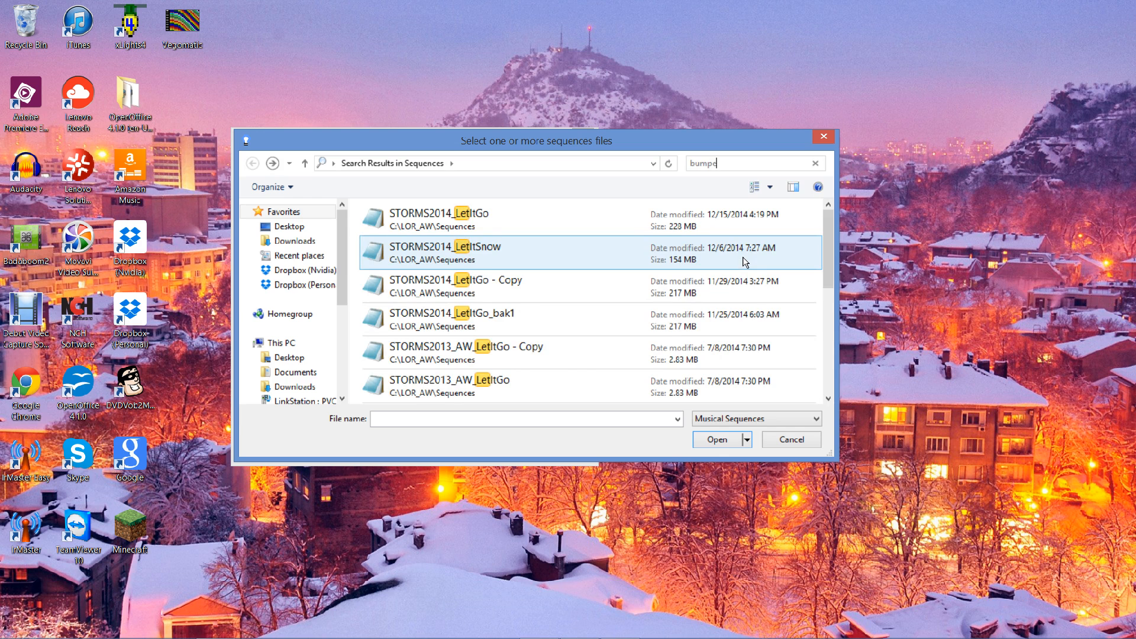
{"action": "type", "text": "r"}
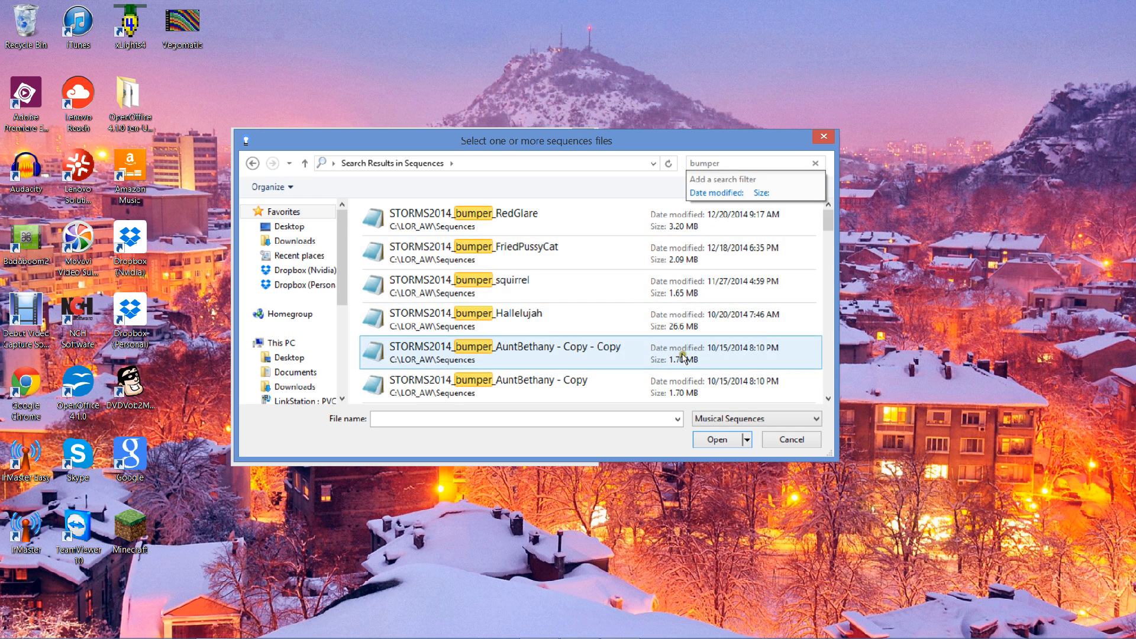
{"action": "left_click", "coordinate": [828, 368]}
{"action": "left_click", "coordinate": [517, 279]}
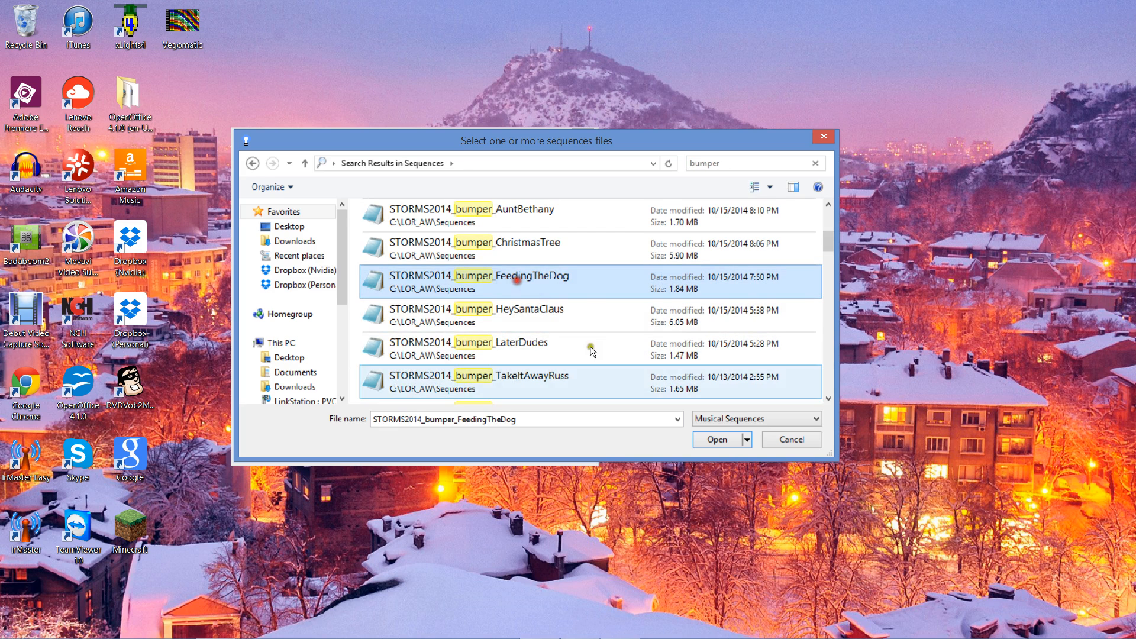
{"action": "left_click", "coordinate": [712, 439]}
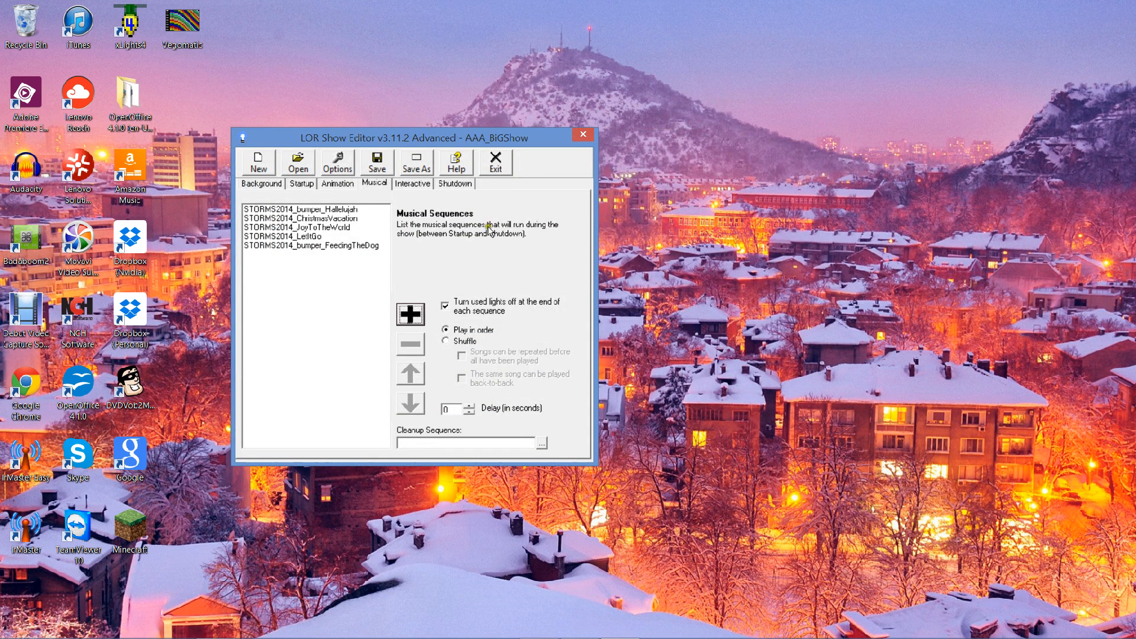
Search the sequence files for "jingle" and add STORMS2014_JingleDogs to the musical sequences.
{"action": "left_click", "coordinate": [410, 314]}
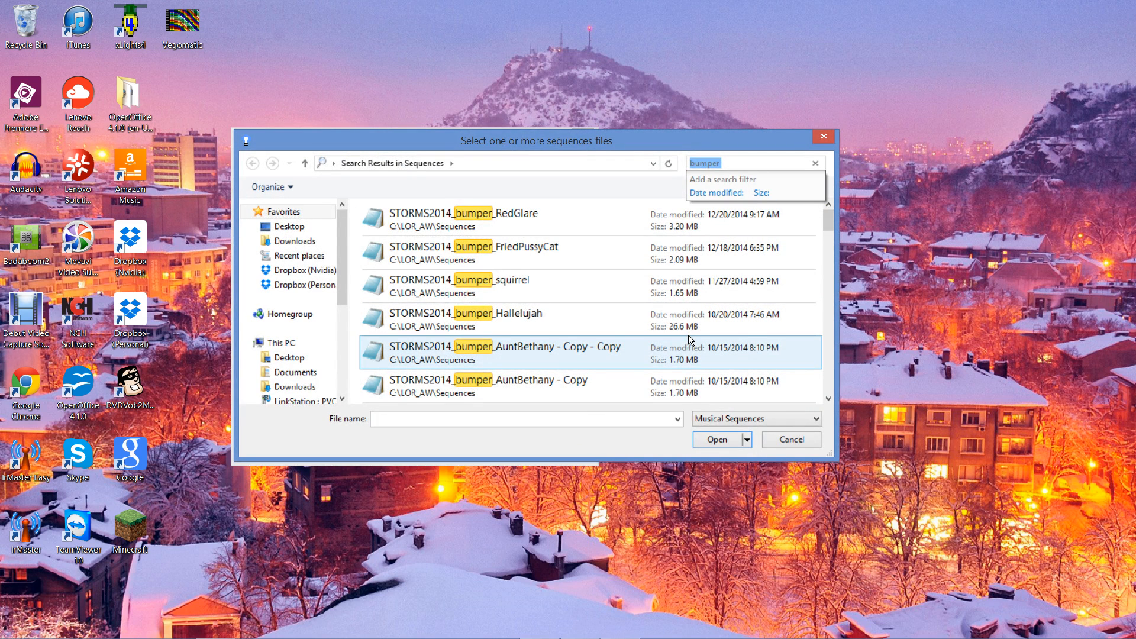
{"action": "type", "text": "jingle"}
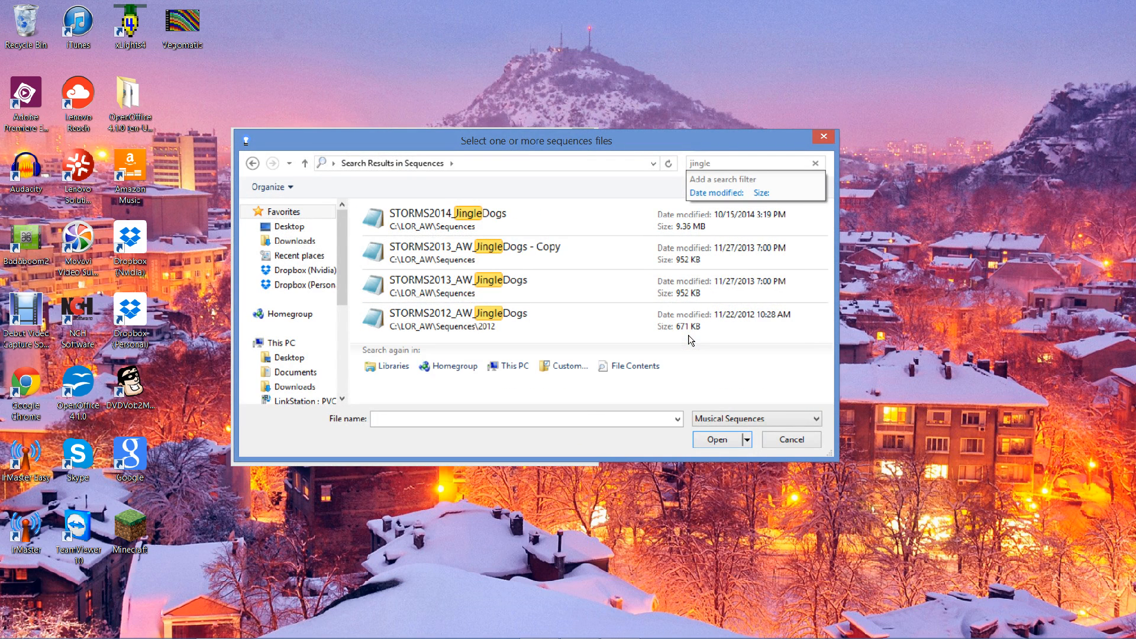
{"action": "double_click", "coordinate": [432, 222]}
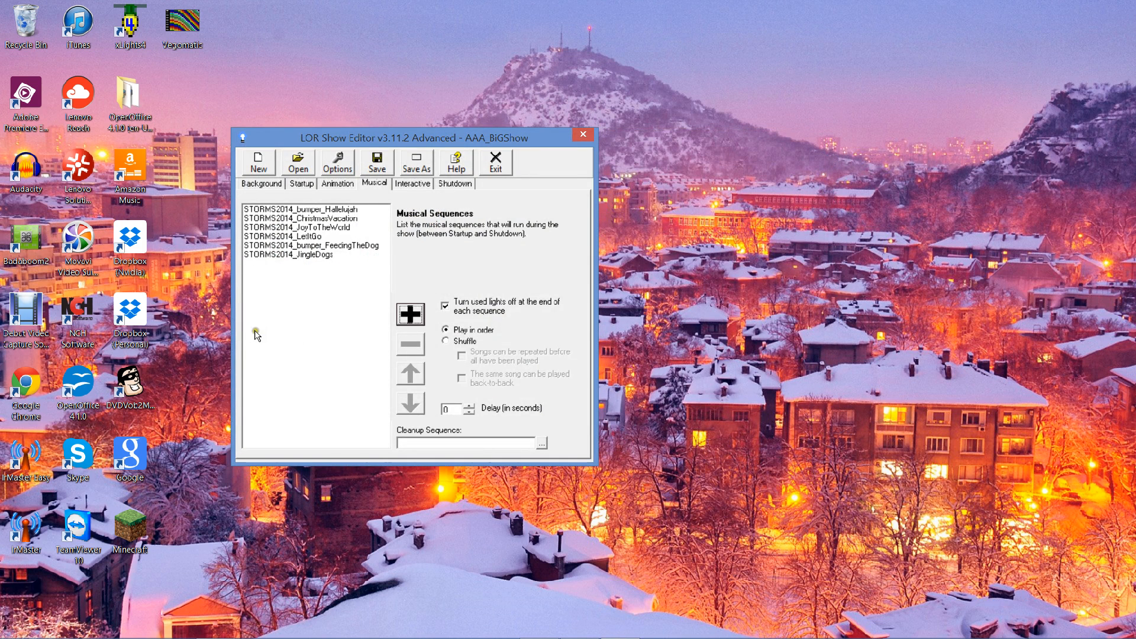
Move STORMS2014_LetItGo down to the end of the musical sequence list, after STORMS2014_JingleDogs.
{"action": "left_click", "coordinate": [312, 236]}
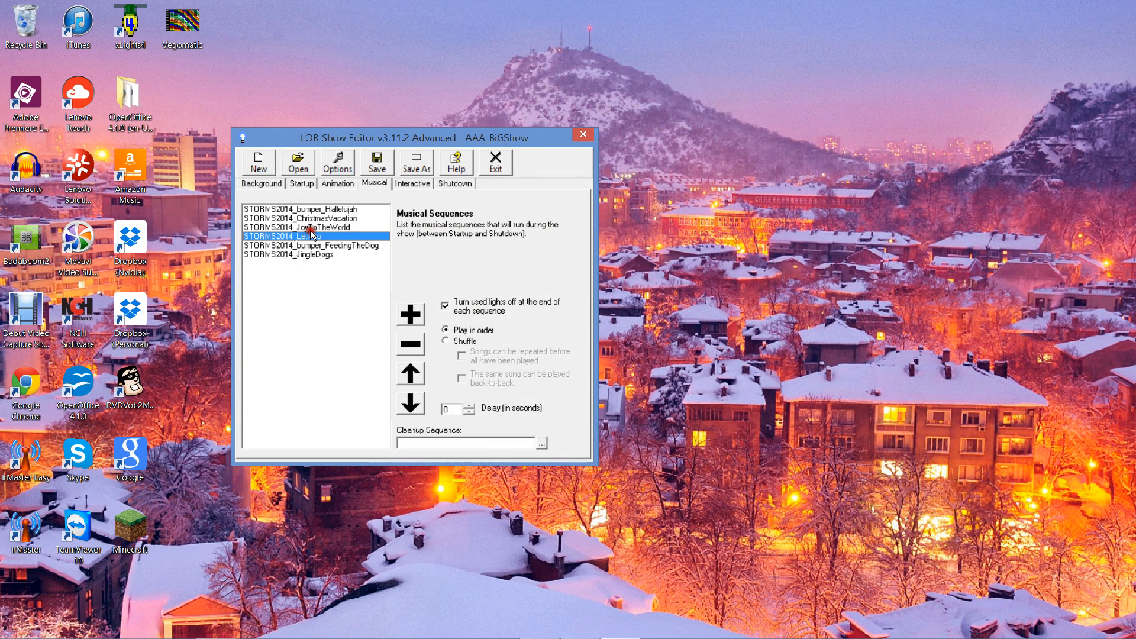
{"action": "left_click", "coordinate": [413, 407]}
{"action": "left_click", "coordinate": [412, 407]}
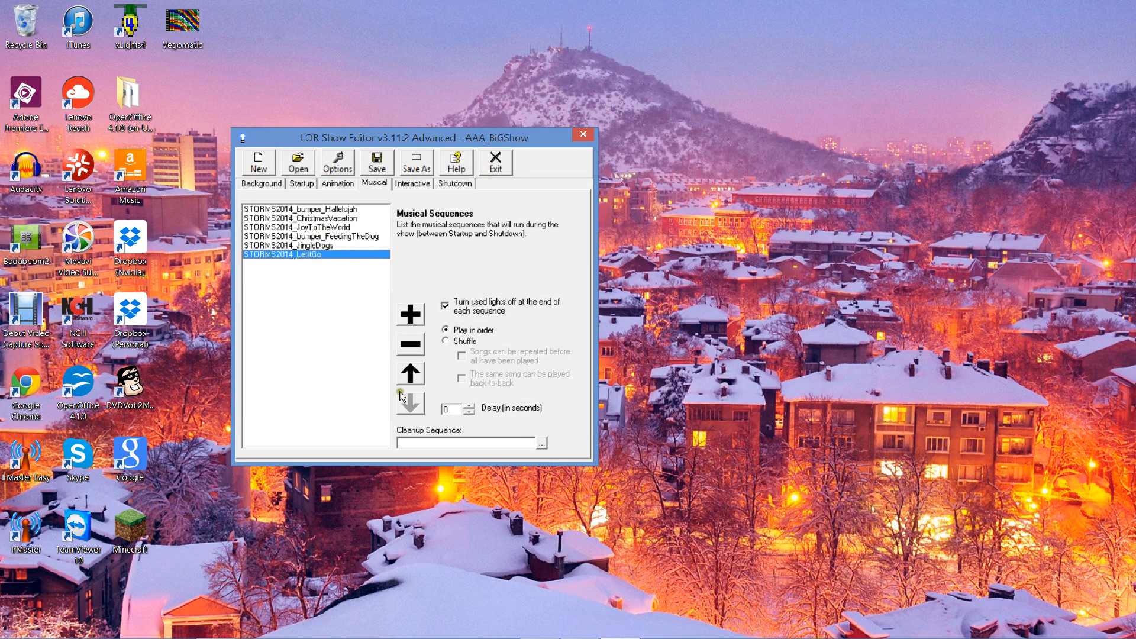
Open the file picker for the cleanup sequence and close it without choosing a file.
{"action": "left_click", "coordinate": [541, 444]}
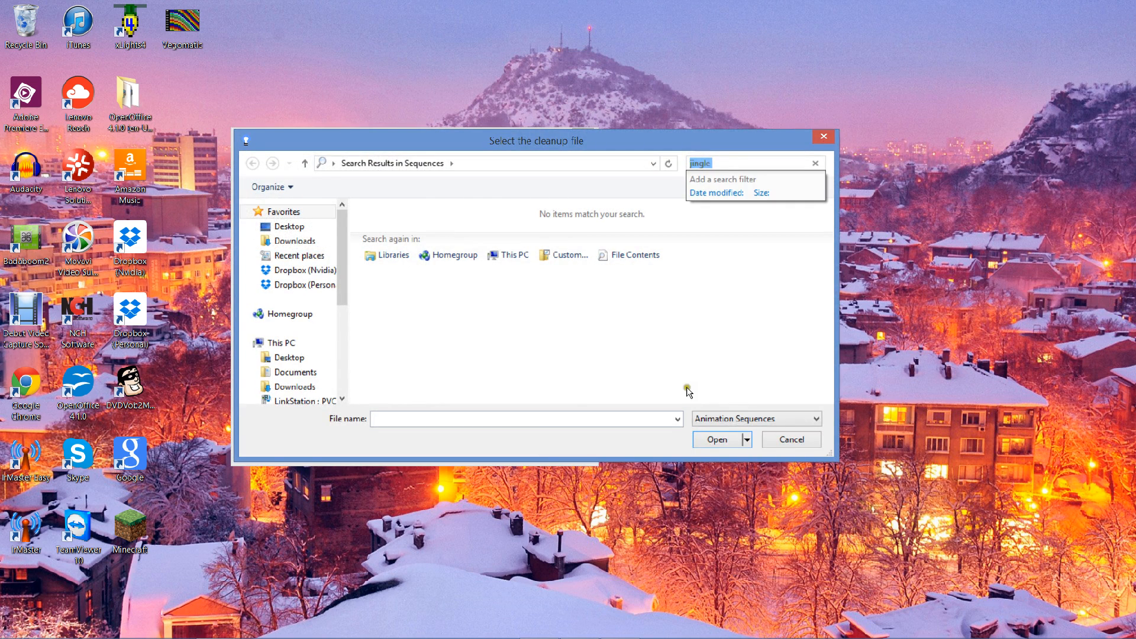
{"action": "left_click", "coordinate": [782, 439]}
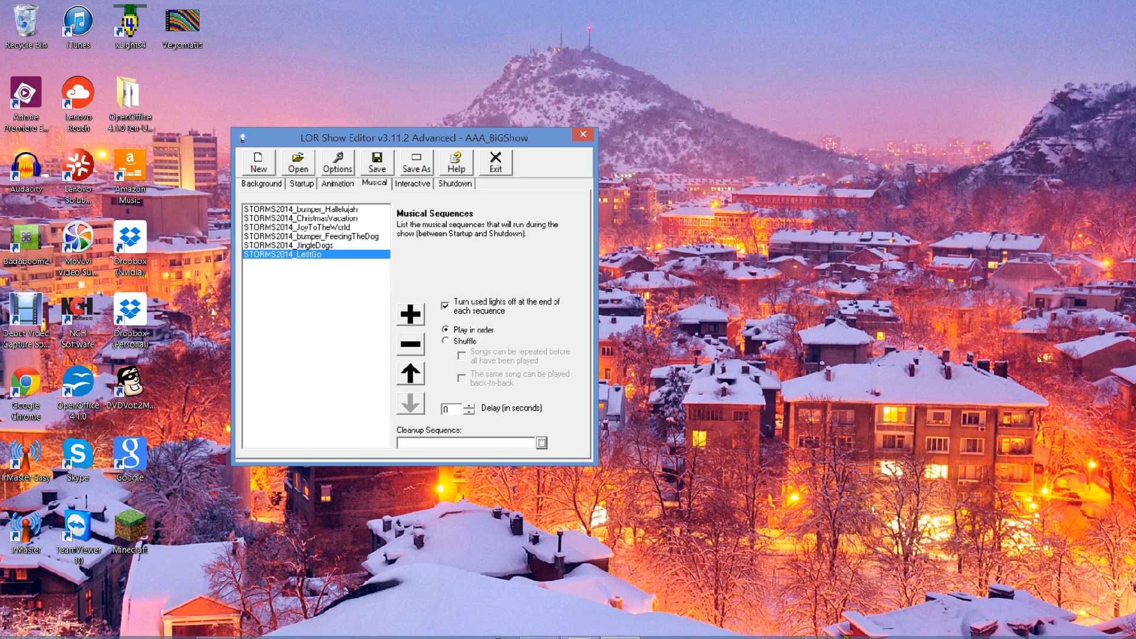
Launch the Light-O-Rama Sequence Editor.
{"action": "right_click", "coordinate": [841, 626]}
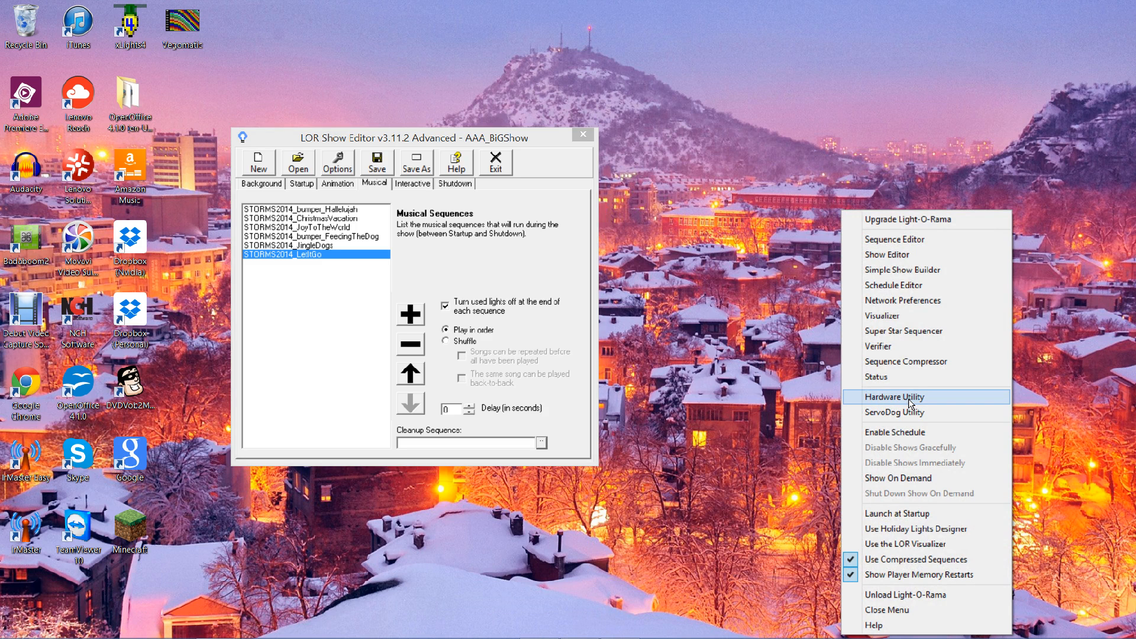
{"action": "left_click", "coordinate": [903, 242]}
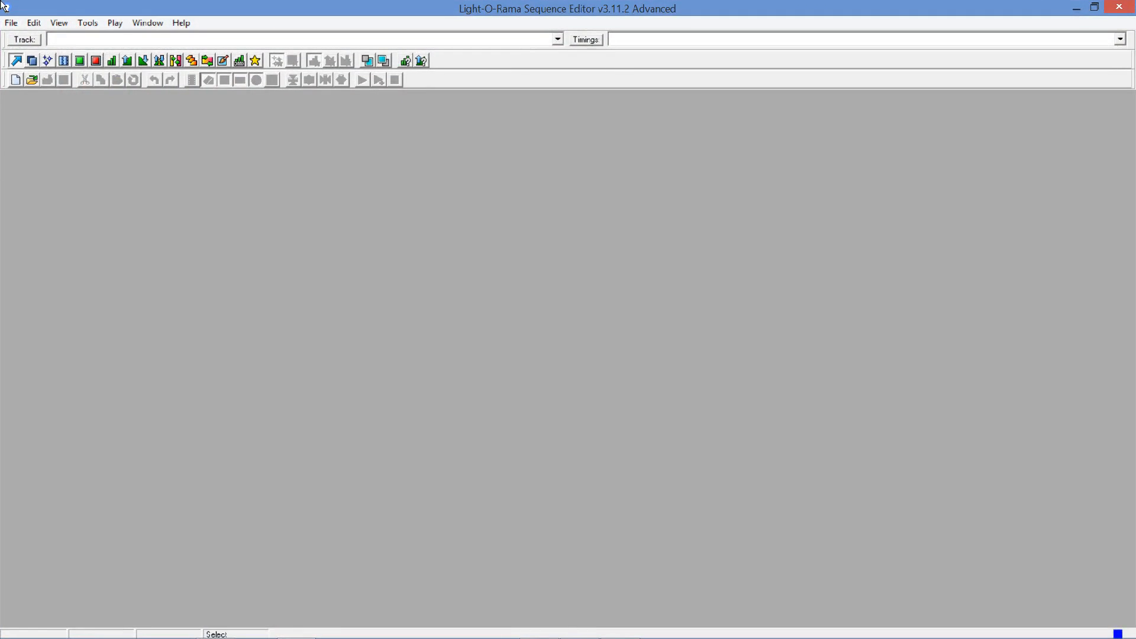
{"action": "left_click", "coordinate": [11, 23]}
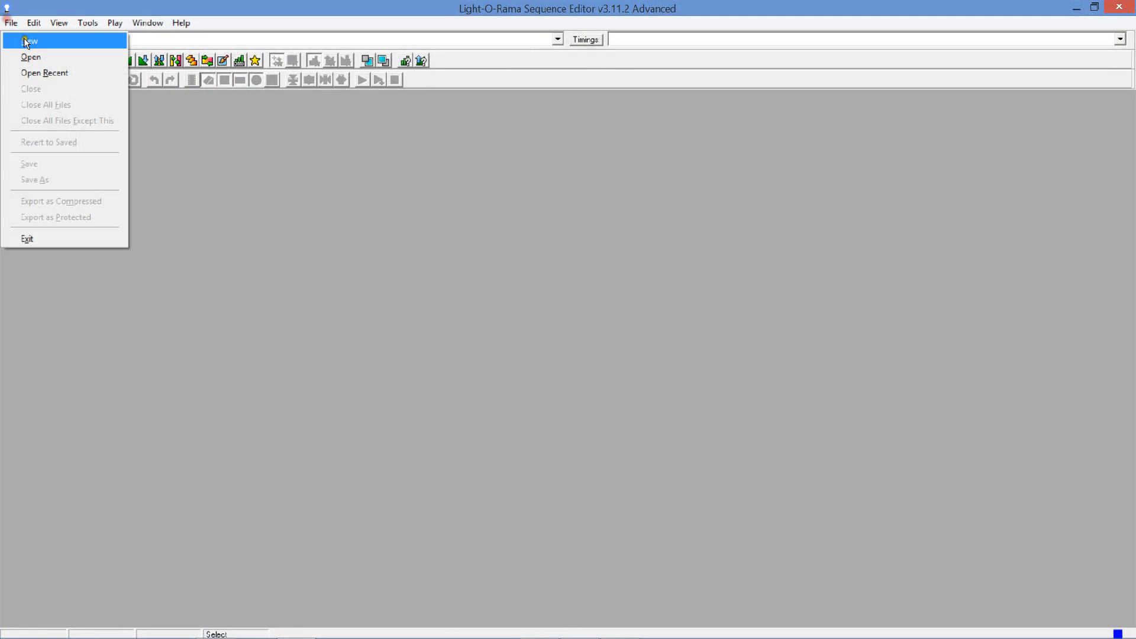
{"action": "left_click", "coordinate": [25, 57]}
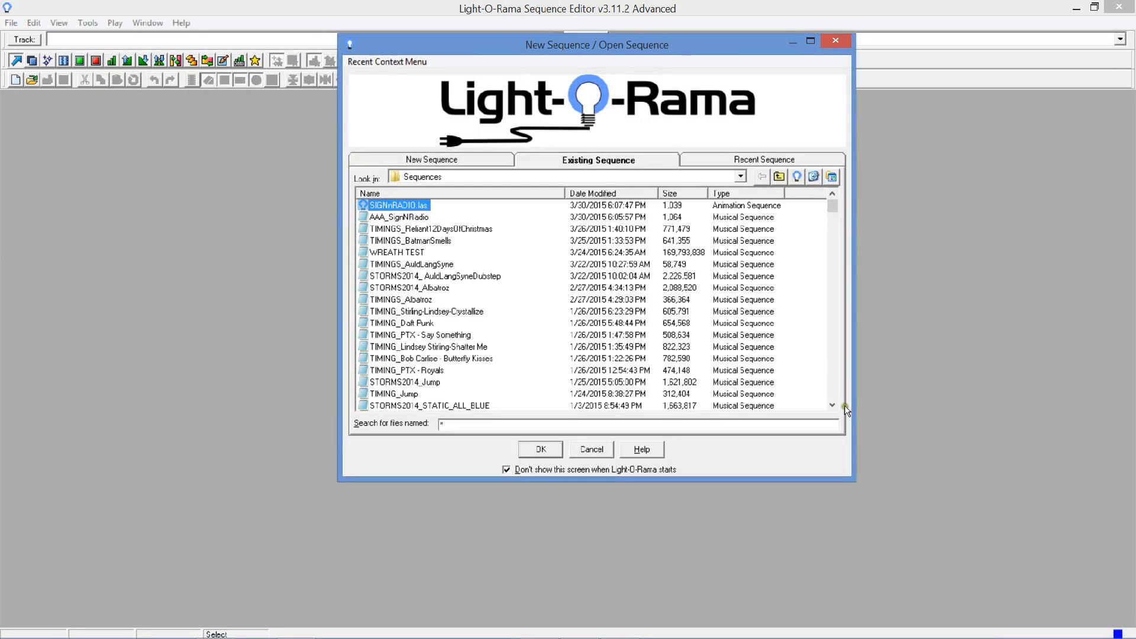
{"action": "left_click", "coordinate": [589, 451]}
Start a new musical sequence and choose LONGINFO from the Audio folder as its media file.
{"action": "left_click", "coordinate": [18, 79]}
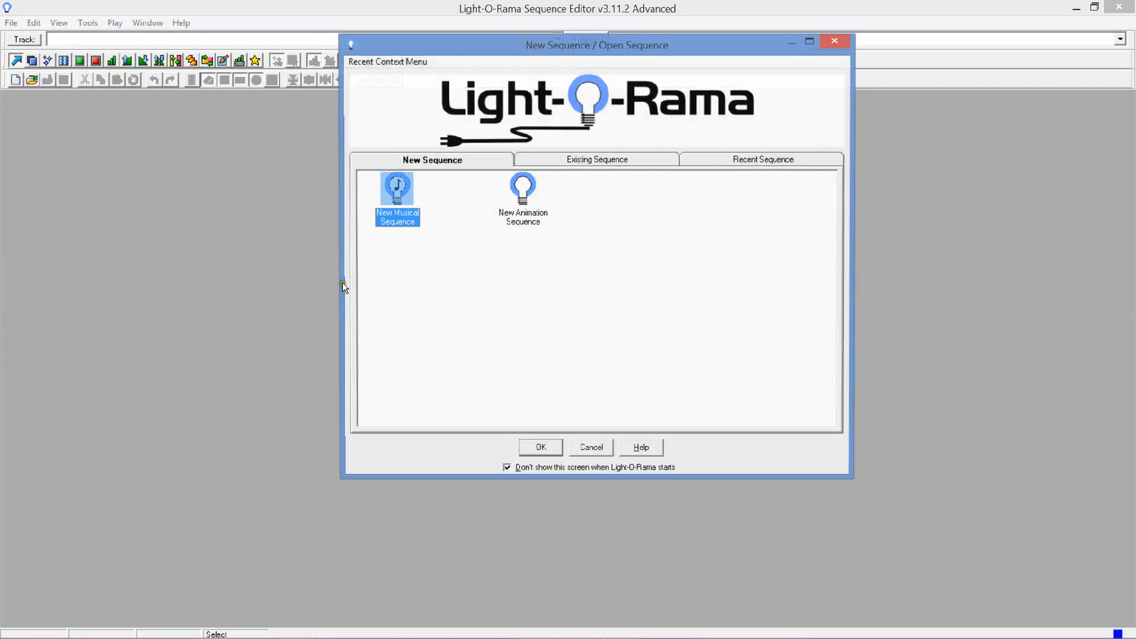
{"action": "double_click", "coordinate": [419, 215]}
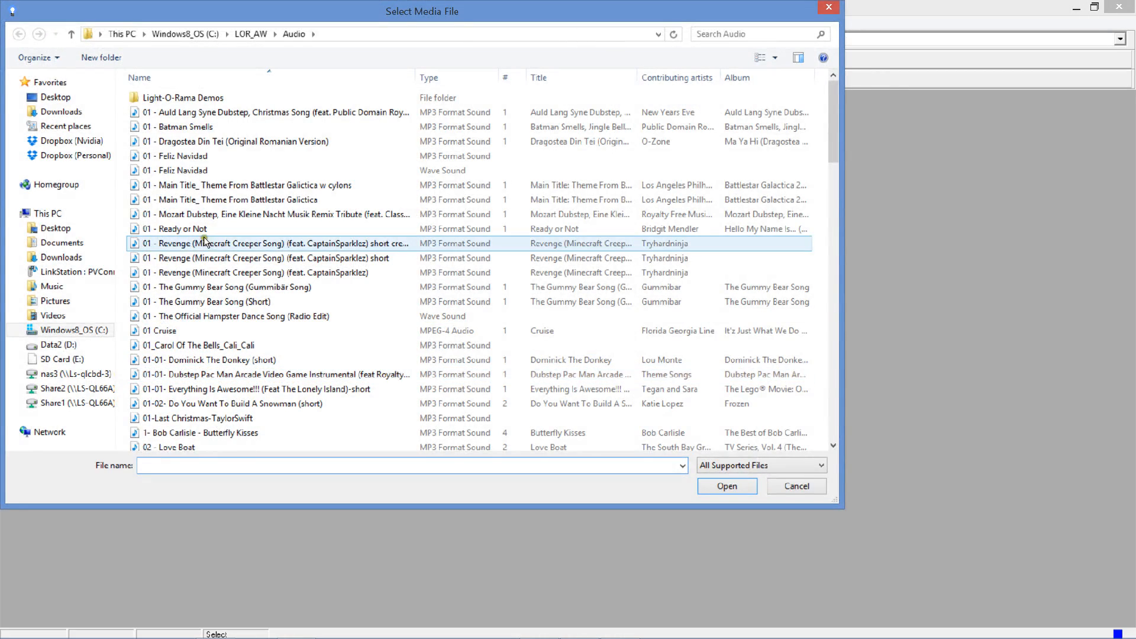
{"action": "left_click_drag", "start_coordinate": [835, 112], "coordinate": [828, 468]}
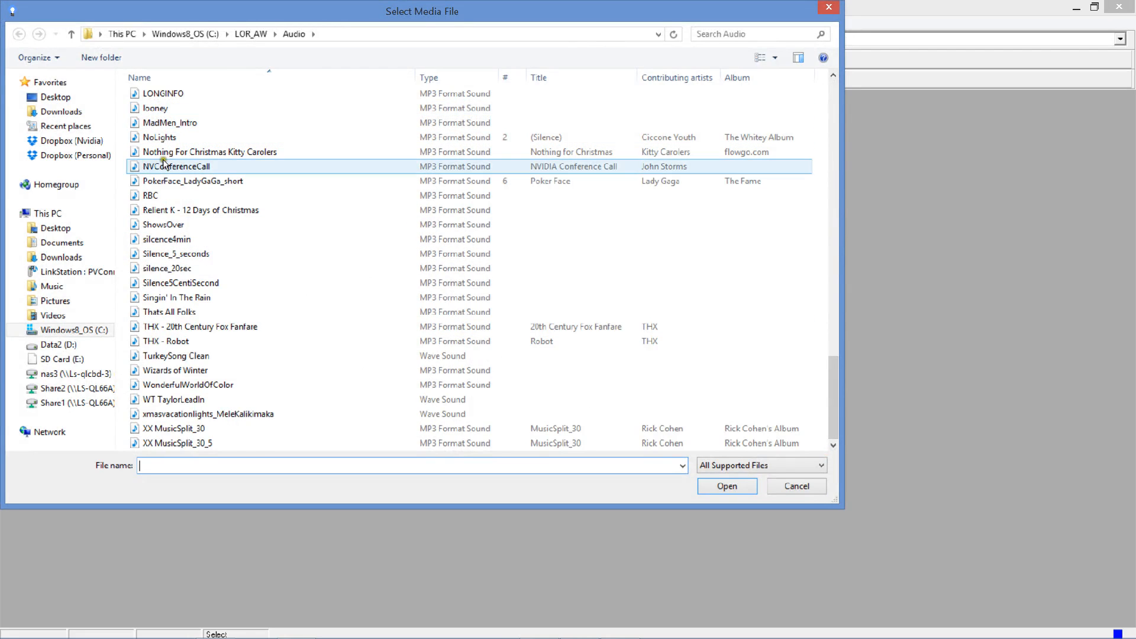
{"action": "left_click", "coordinate": [175, 95]}
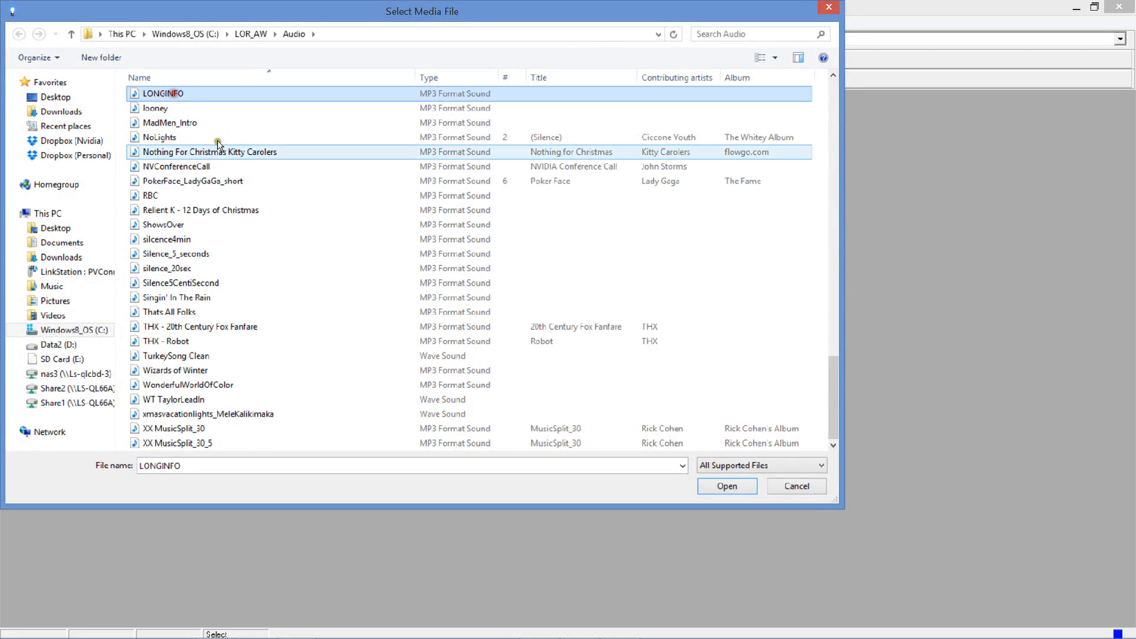
{"action": "left_click", "coordinate": [718, 481]}
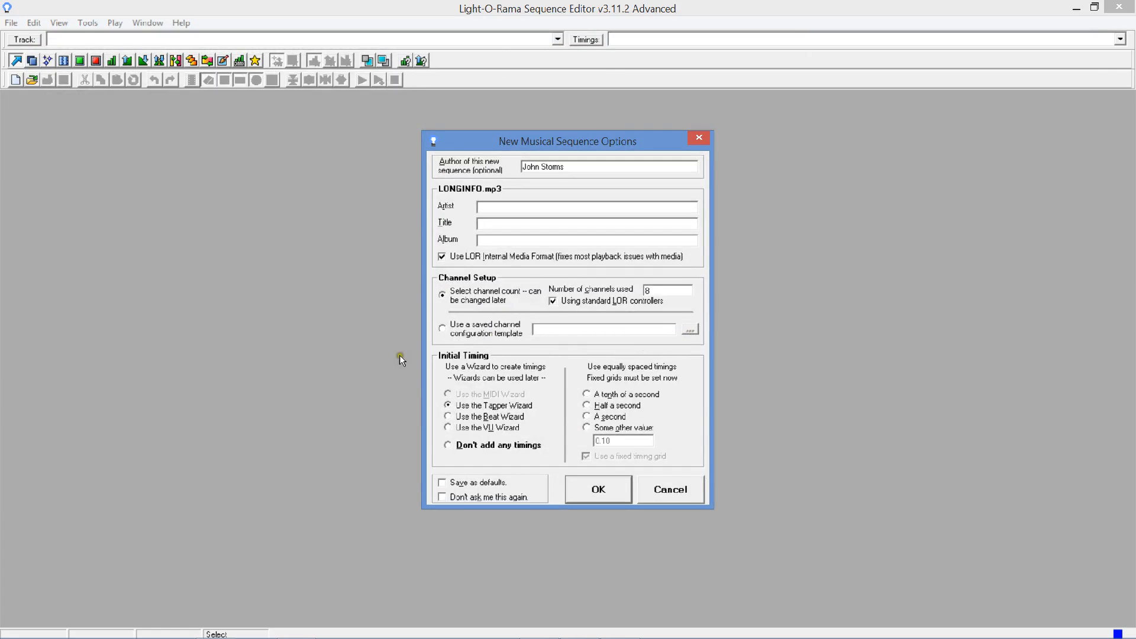
Create the sequence with the saved channel configuration template Arrowood_2014_v1.lcc and without adding any timings.
{"action": "left_click", "coordinate": [441, 329]}
{"action": "left_click", "coordinate": [688, 328]}
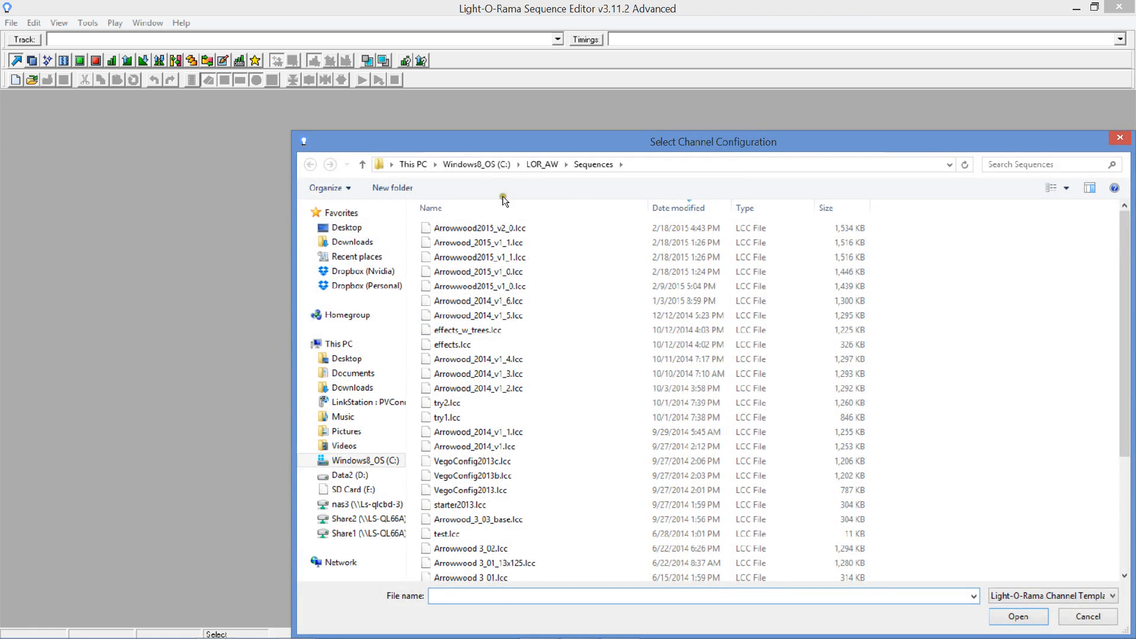
{"action": "left_click", "coordinate": [506, 242]}
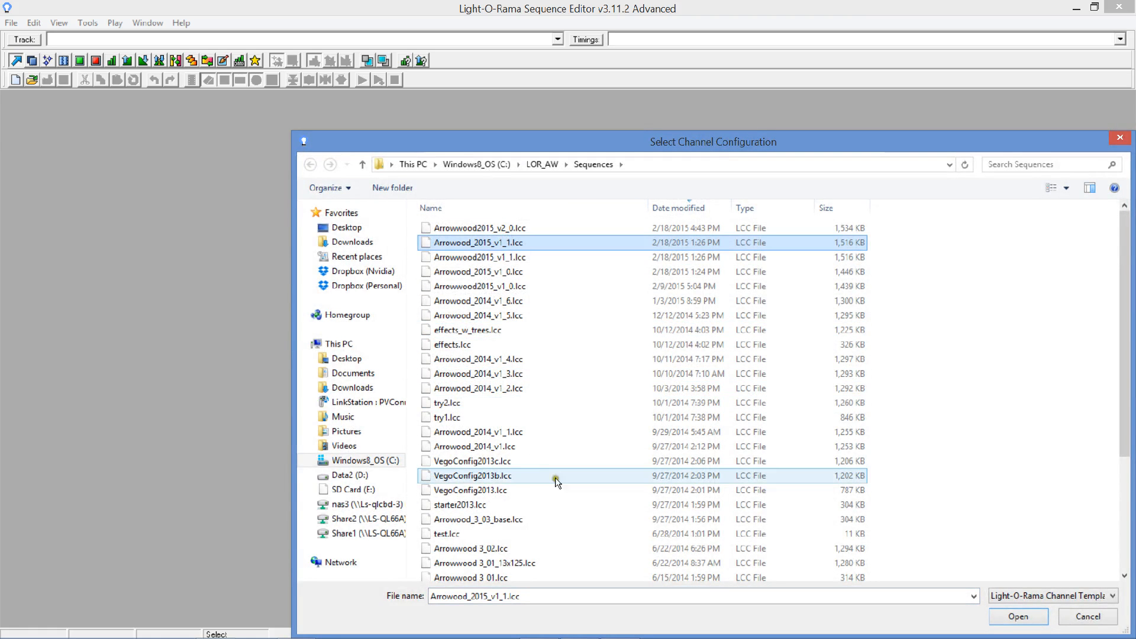
{"action": "left_click", "coordinate": [521, 450]}
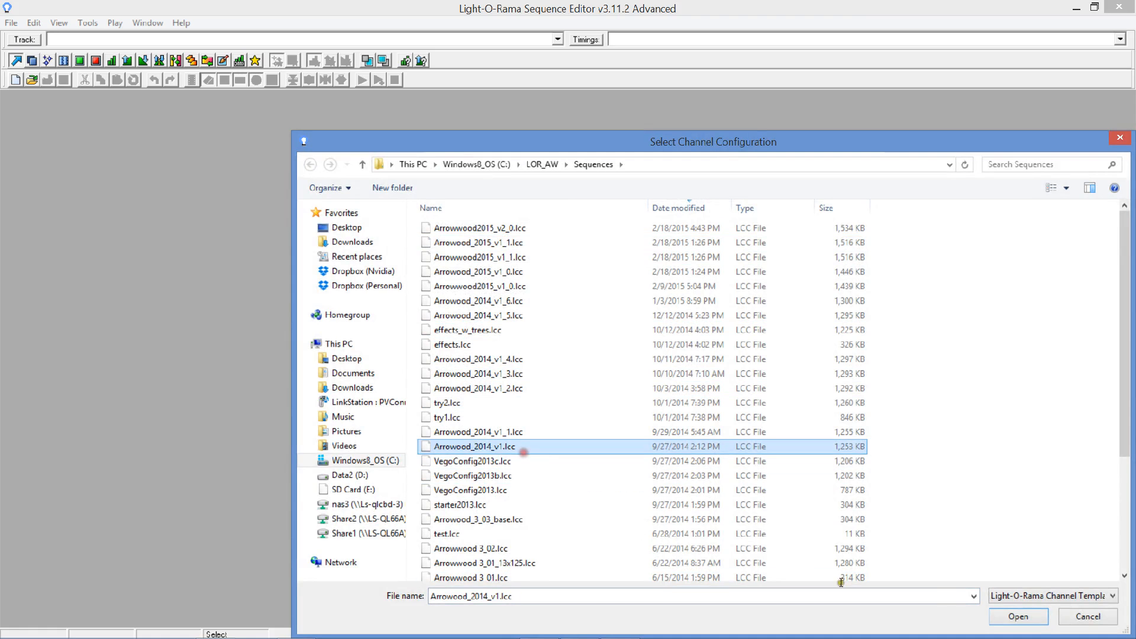
{"action": "left_click", "coordinate": [1019, 616]}
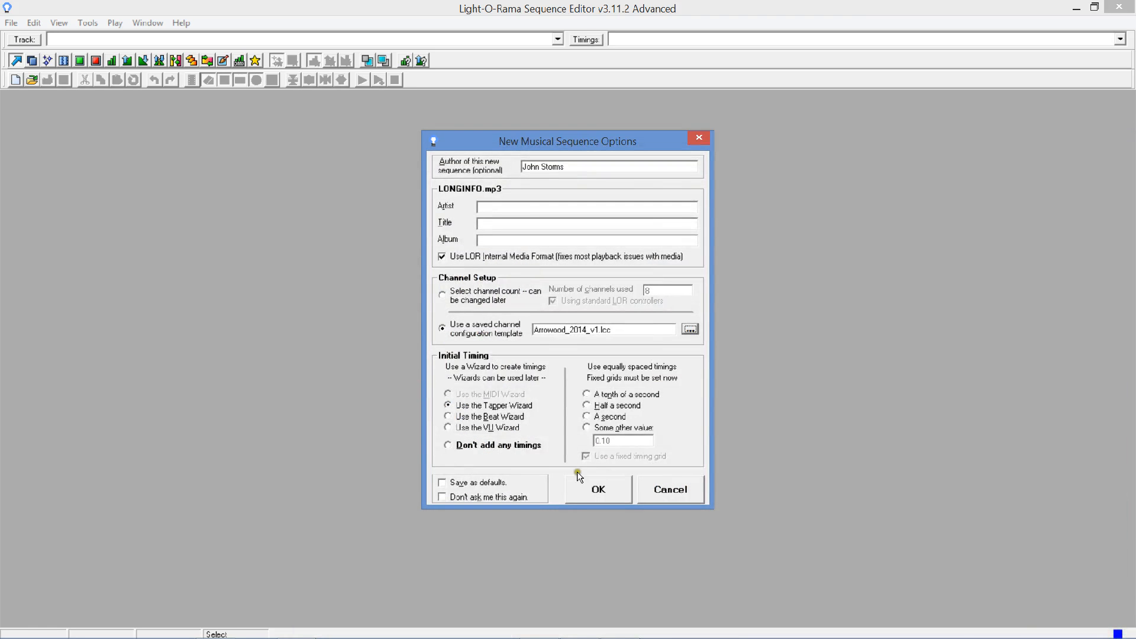
{"action": "left_click", "coordinate": [505, 448]}
{"action": "left_click", "coordinate": [595, 500]}
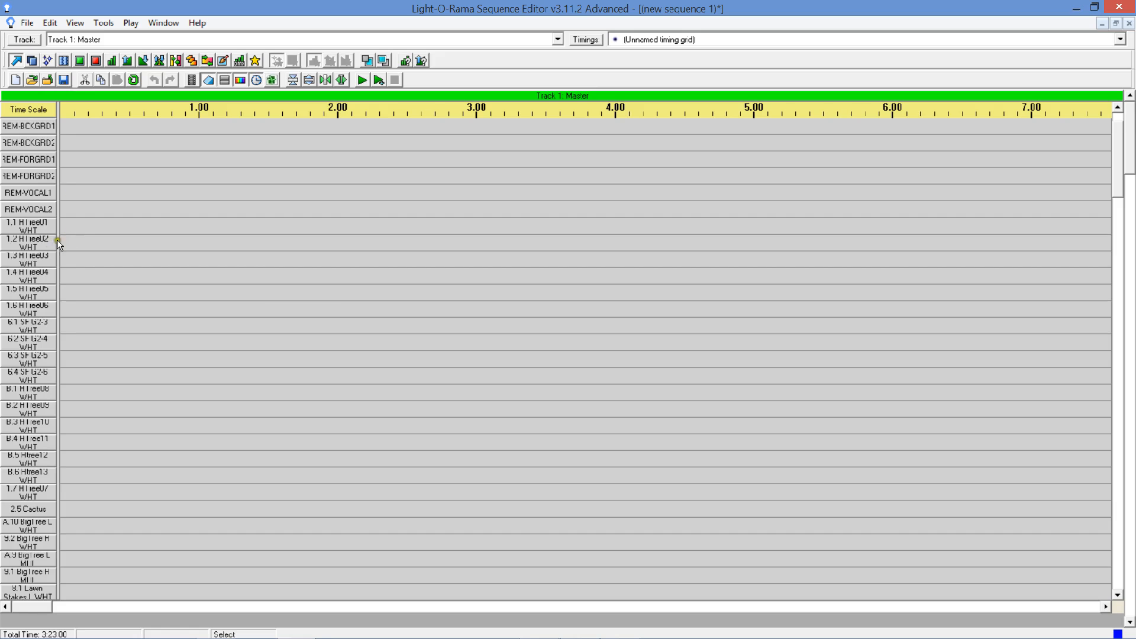
Widen the channel name column so full names fit, and play the new sequence from its beginning.
{"action": "left_click_drag", "start_coordinate": [61, 250], "coordinate": [135, 251]}
{"action": "left_click", "coordinate": [362, 80]}
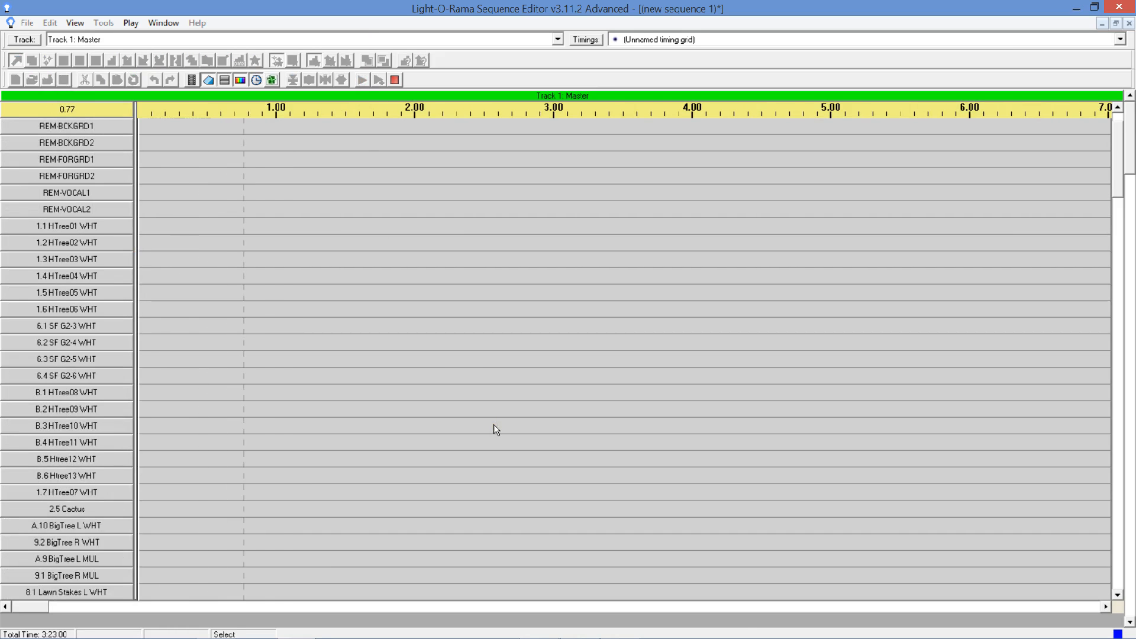
{"action": "mouse_move", "coordinate": [747, 637]}
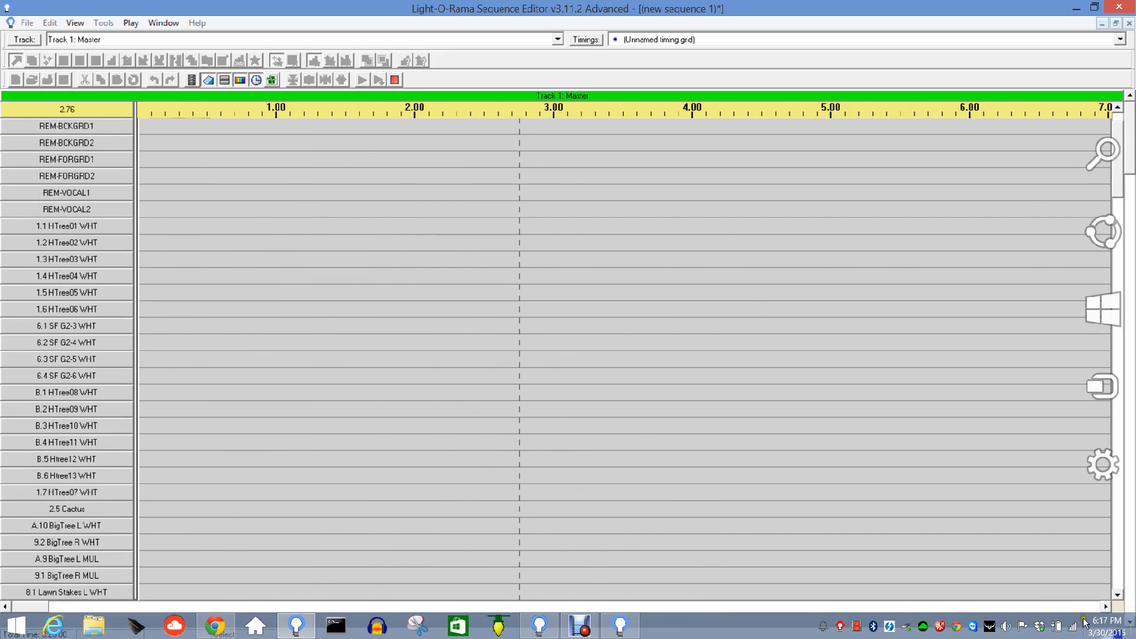
Stop playback and turn on all channels from REM-BCKGRD1 through 0B.13 HTree13 RED for the whole sequence.
{"action": "left_click", "coordinate": [393, 80]}
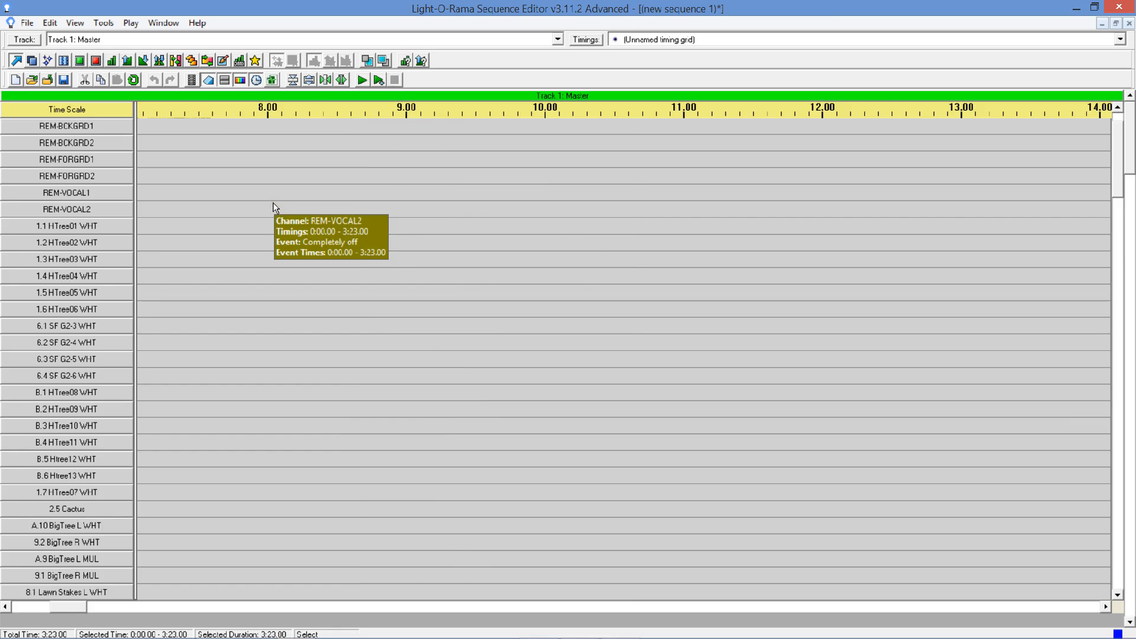
{"action": "left_click", "coordinate": [79, 62]}
{"action": "left_click_drag", "start_coordinate": [218, 125], "coordinate": [293, 334]}
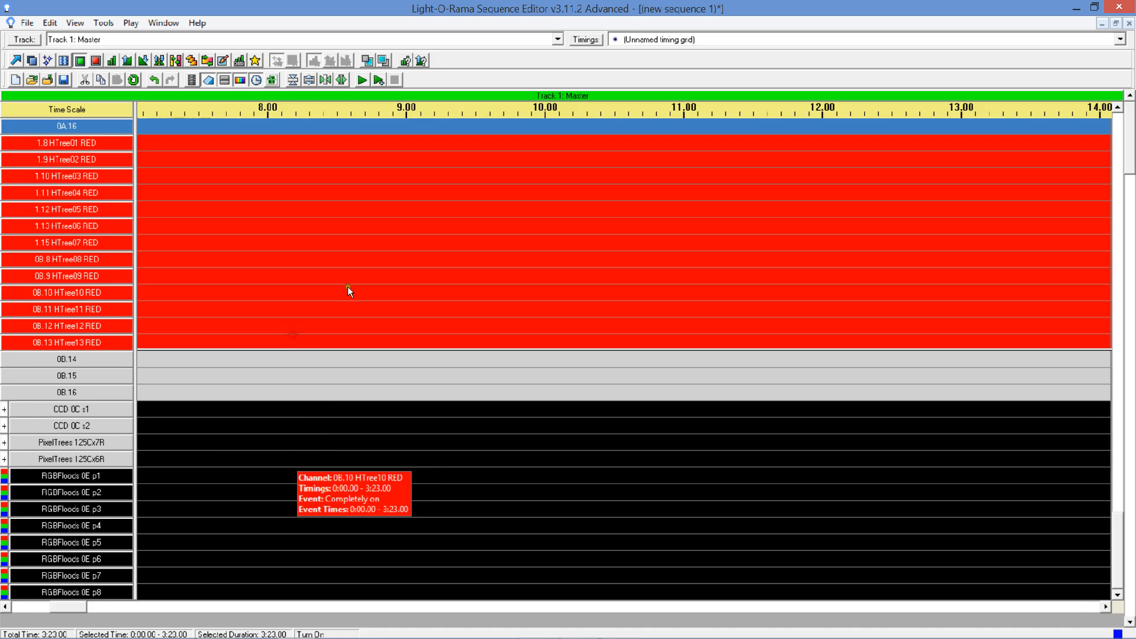
{"action": "scroll", "coordinate": [350, 284], "scroll_direction": "up", "scroll_amount": 6}
{"action": "scroll", "coordinate": [349, 284], "scroll_direction": "up", "scroll_amount": 10}
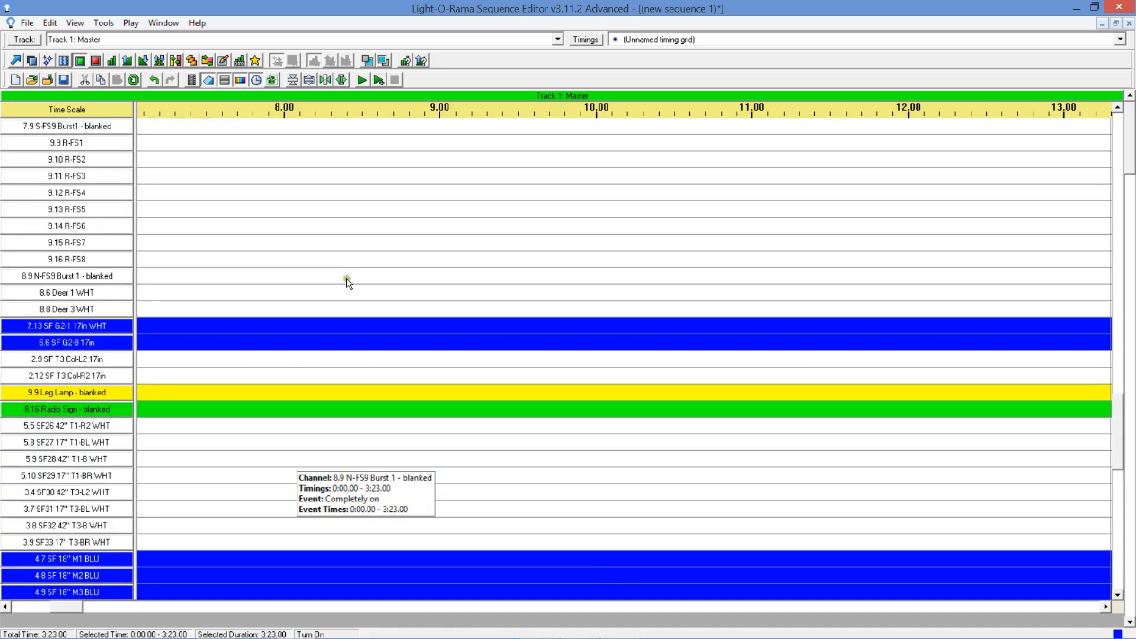
{"action": "left_click", "coordinate": [1115, 130]}
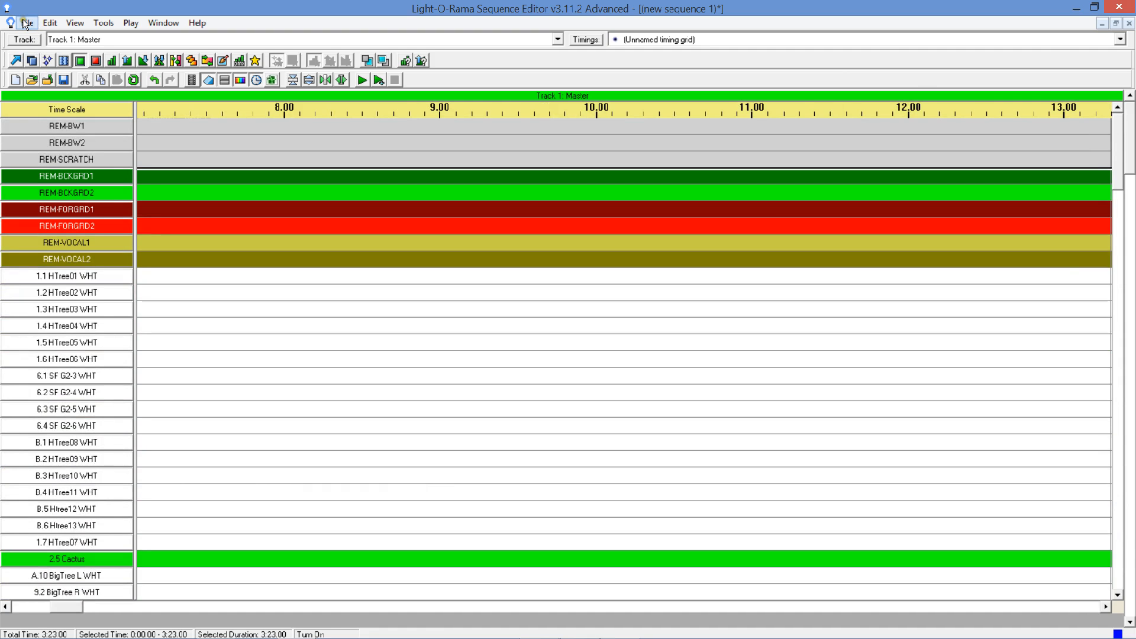
Save the new musical sequence as AAA_VoiceOver in the Sequences folder.
{"action": "left_click", "coordinate": [61, 80]}
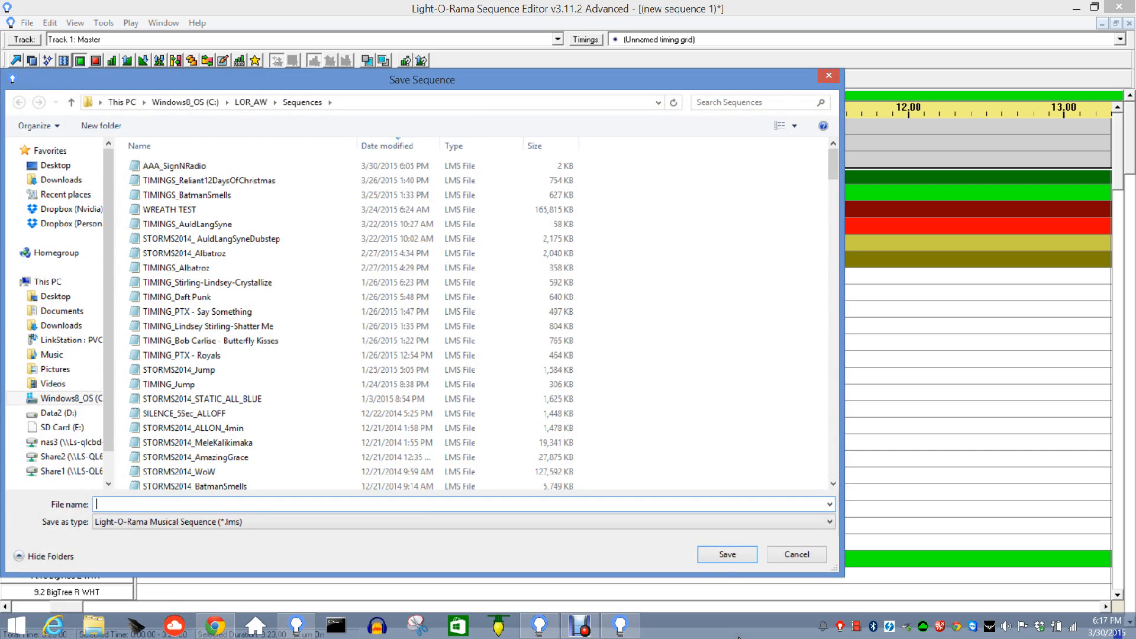
{"action": "type", "text": "AAA"}
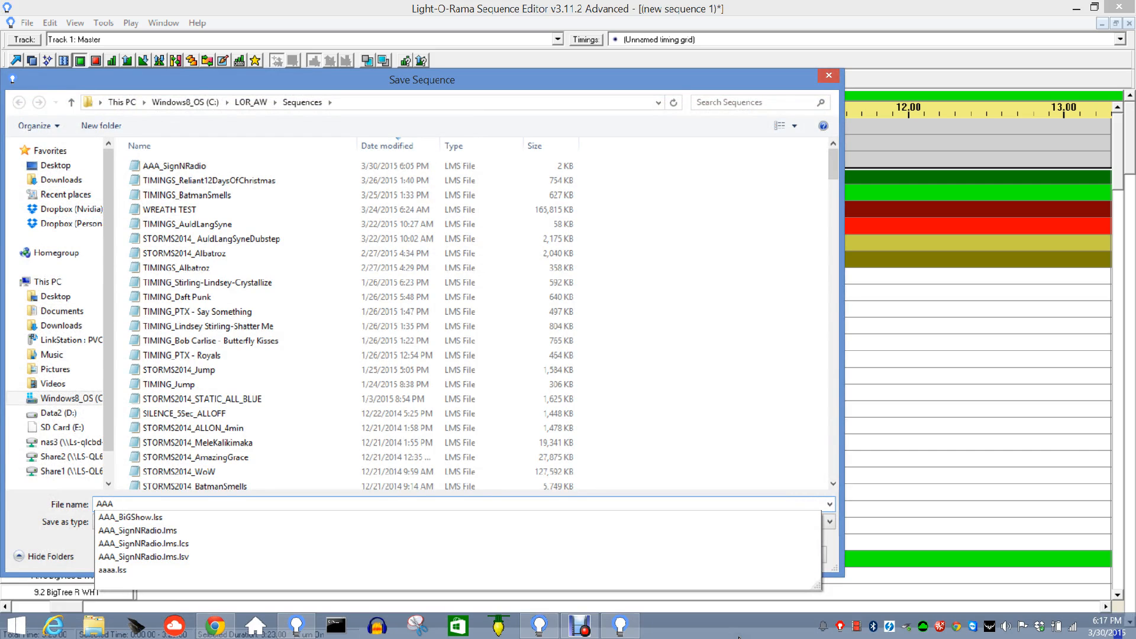
{"action": "type", "text": "_Voice0"}
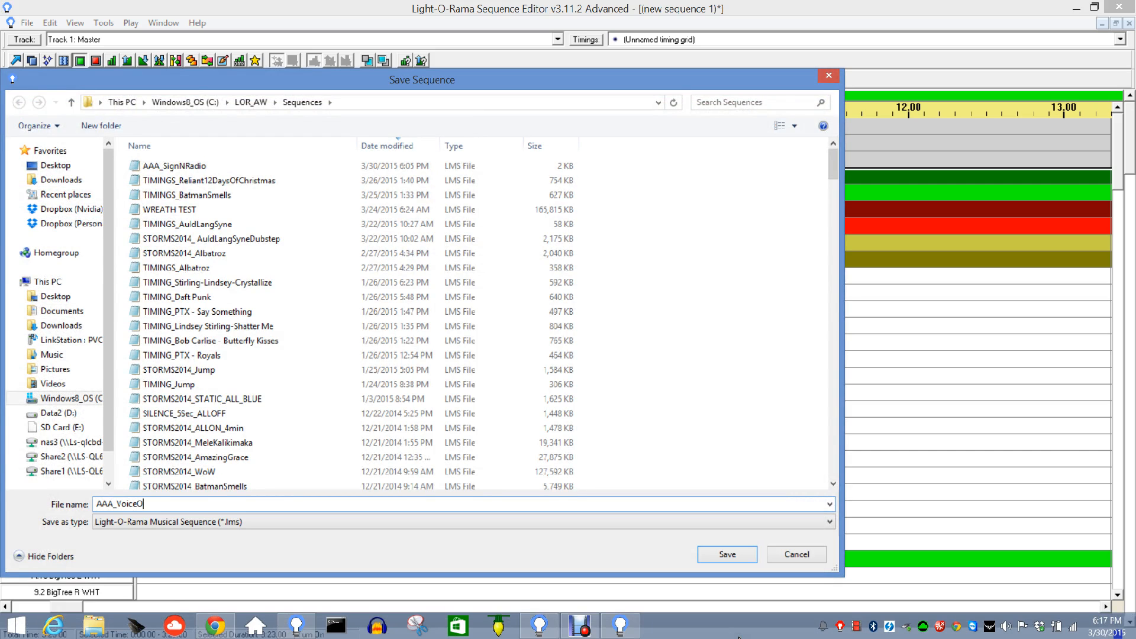
{"action": "key", "text": "Return"}
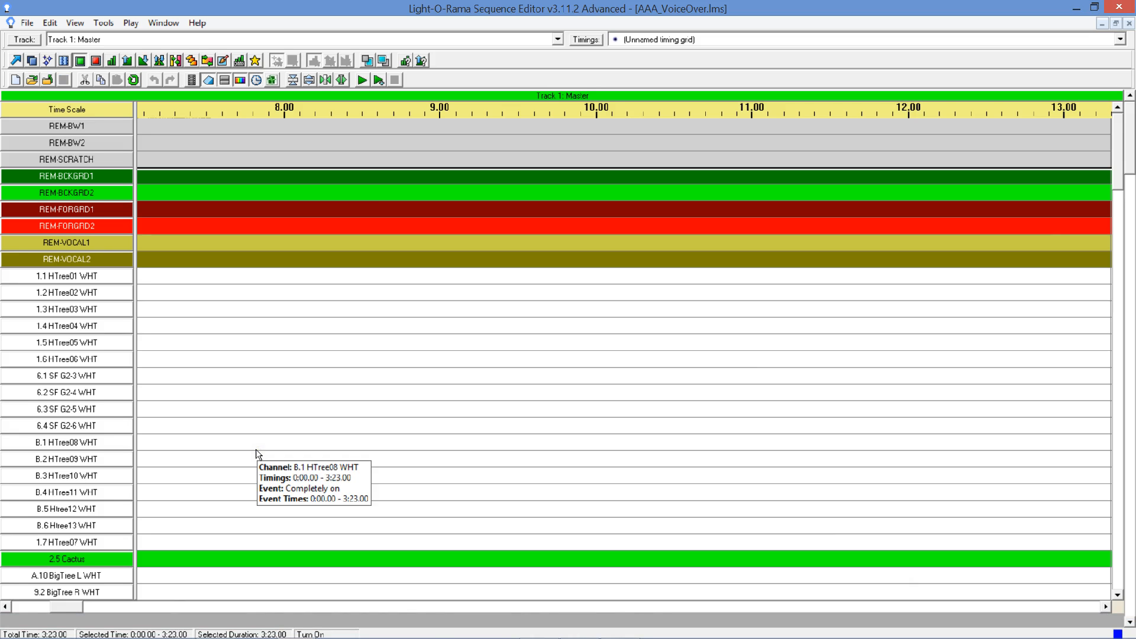
Switch to the Show Editor, search the sequence files for aaa, and add AAA_VoiceOver to the show's musical sequences.
{"action": "mouse_move", "coordinate": [427, 635]}
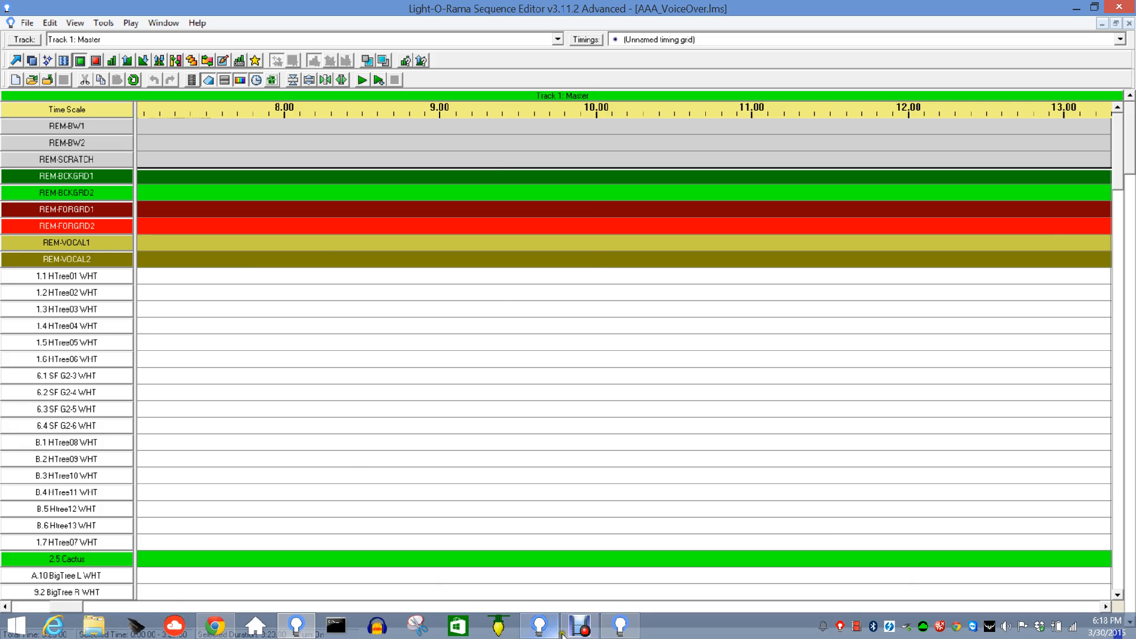
{"action": "left_click", "coordinate": [620, 626]}
{"action": "left_click", "coordinate": [410, 314]}
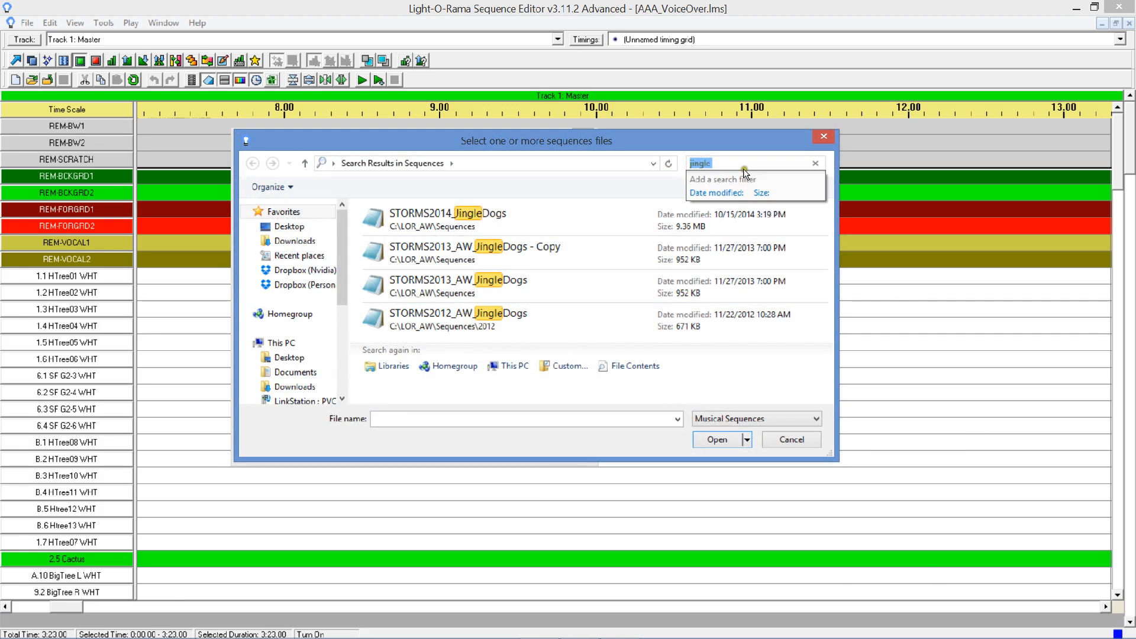
{"action": "type", "text": "aaa"}
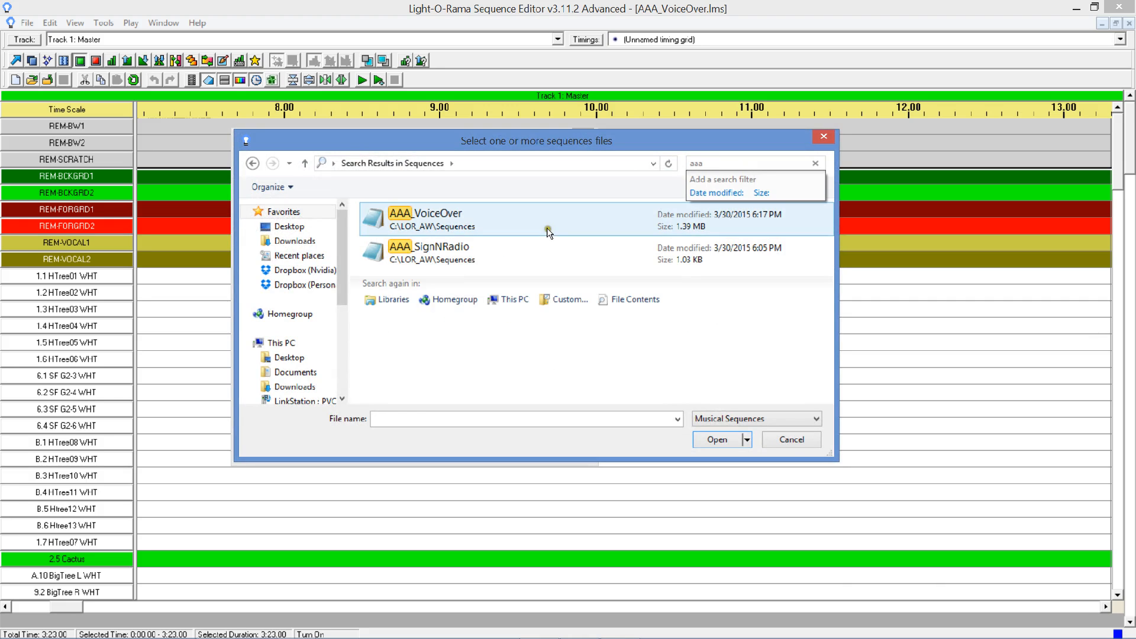
{"action": "left_click", "coordinate": [710, 219]}
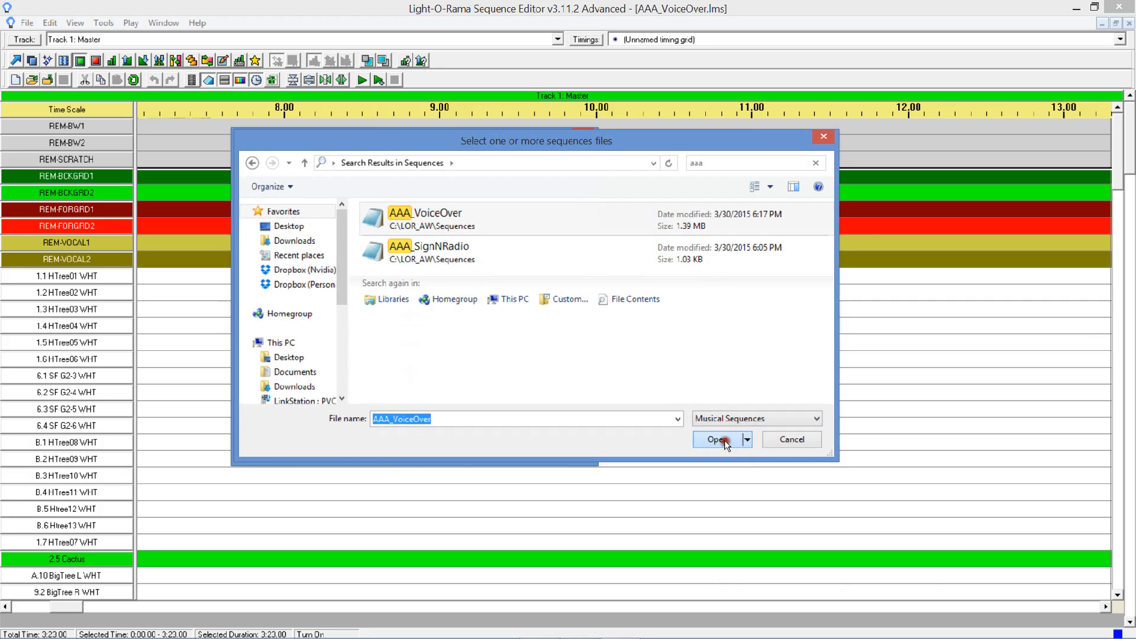
{"action": "left_click", "coordinate": [726, 441]}
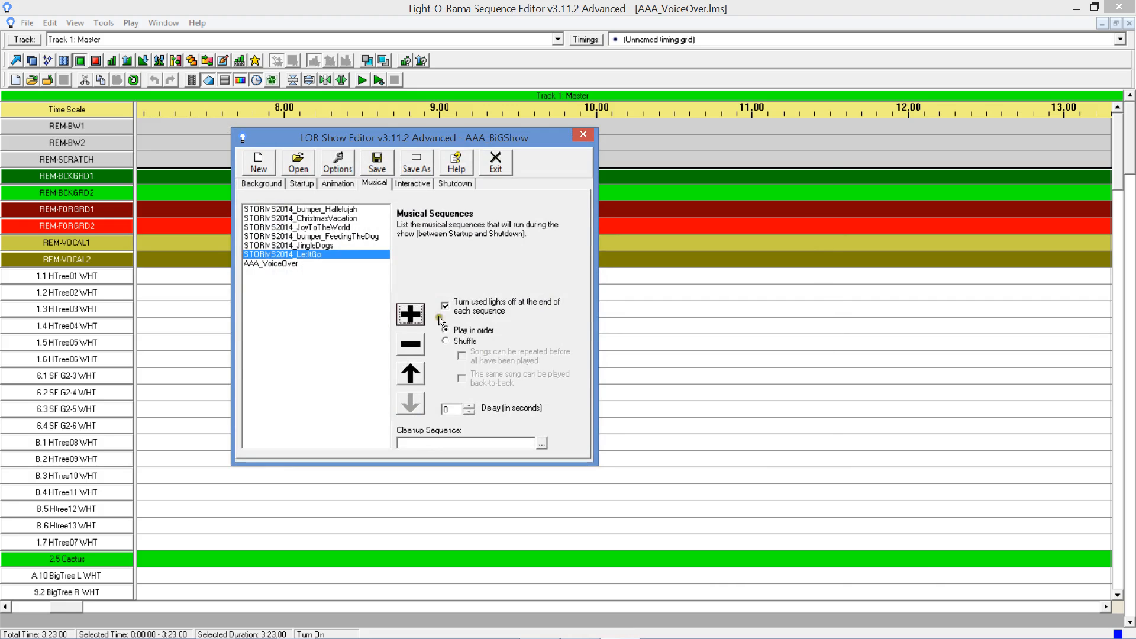
Add two more copies of AAA_VoiceOver to the musical sequences list.
{"action": "left_click", "coordinate": [418, 315]}
{"action": "left_click", "coordinate": [451, 223]}
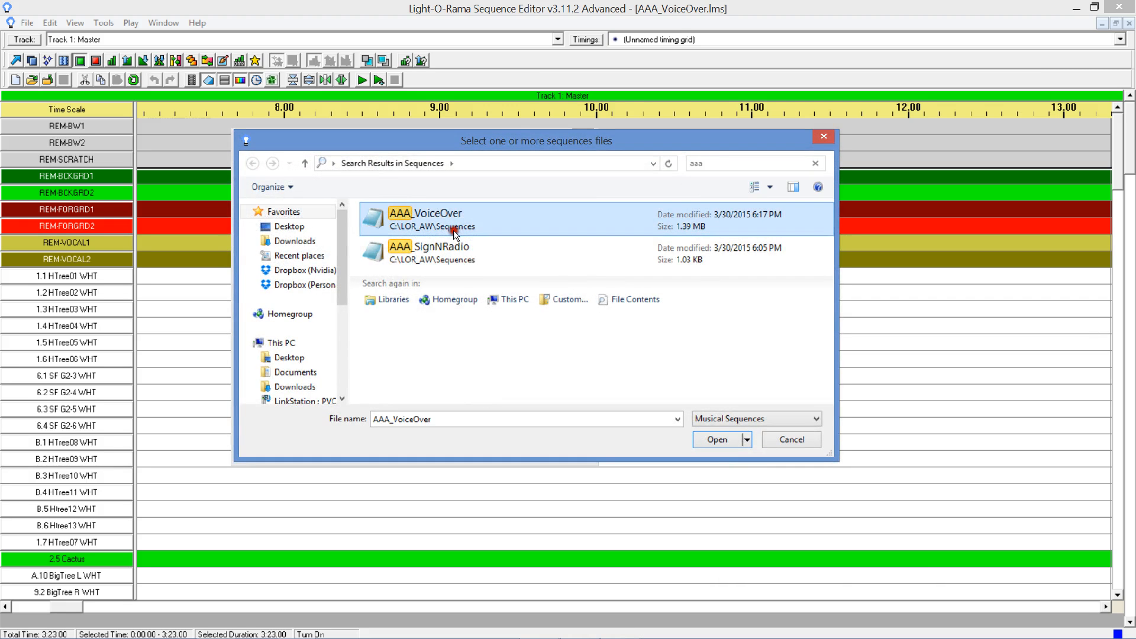
{"action": "left_click", "coordinate": [717, 440]}
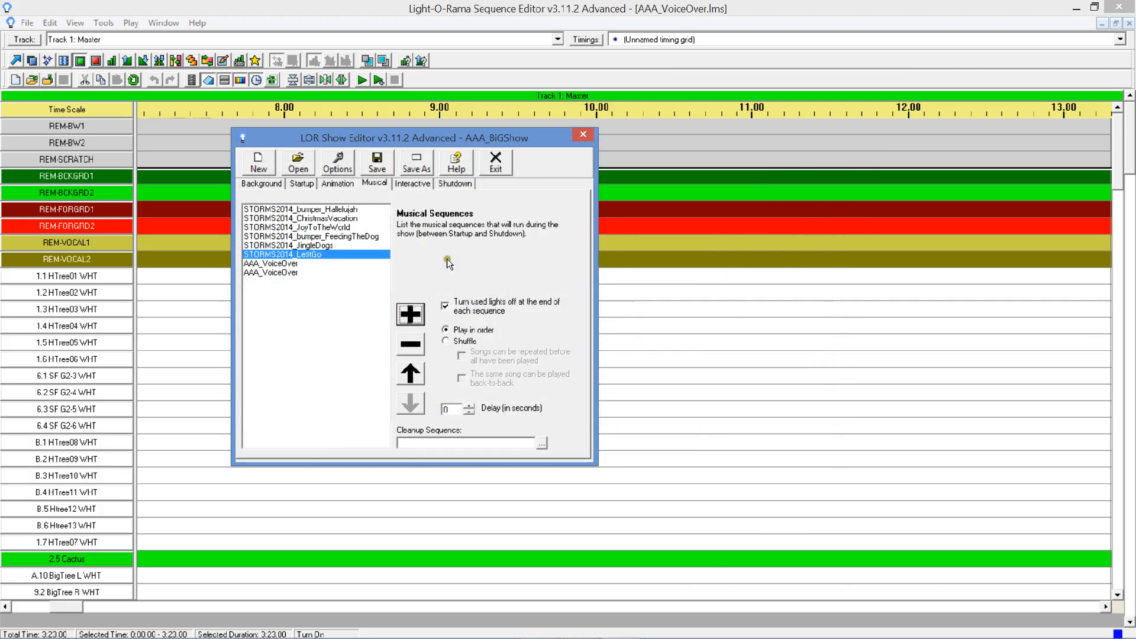
{"action": "left_click", "coordinate": [404, 316]}
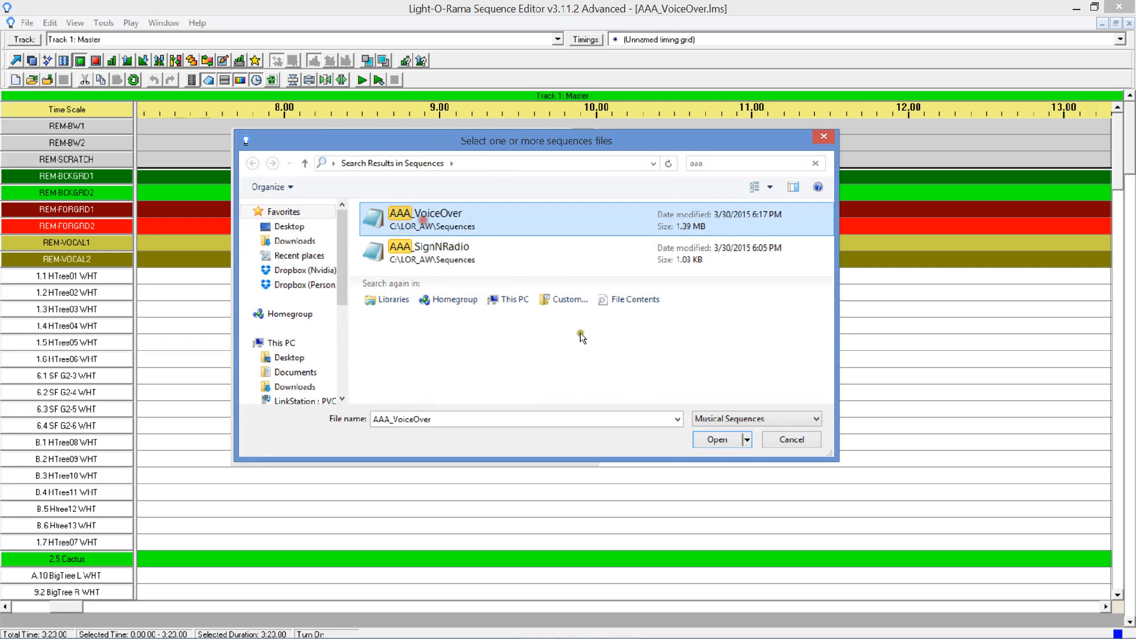
{"action": "left_click", "coordinate": [716, 438]}
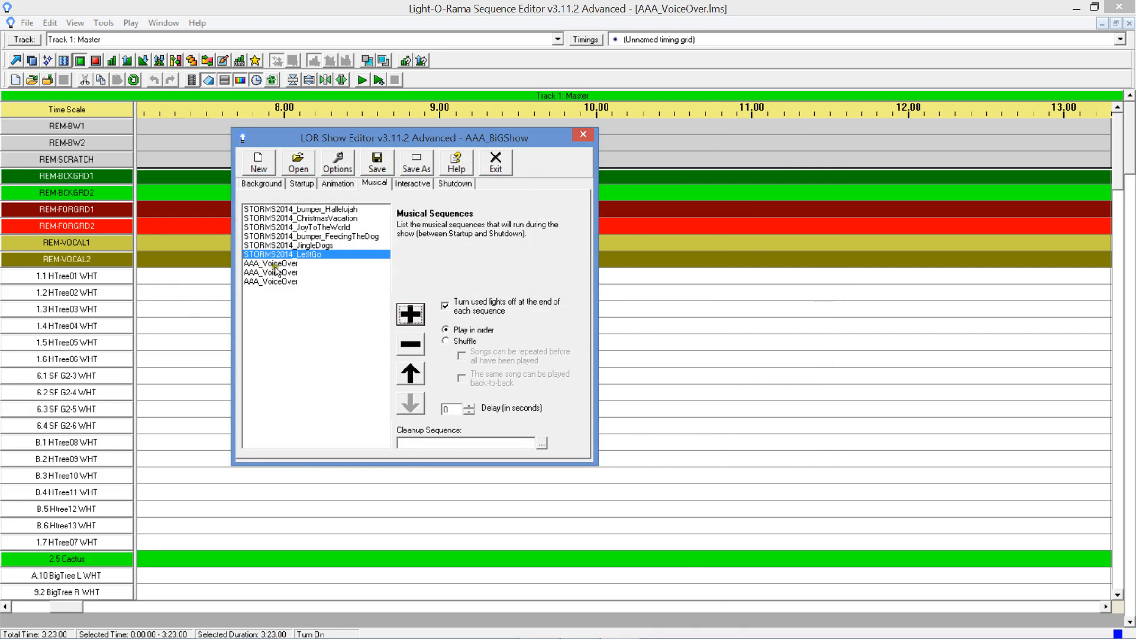
Move the first AAA_VoiceOver entry up so it plays between STORMS2014_ChristmasVacation and STORMS2014_JoyToTheWorld.
{"action": "left_click", "coordinate": [276, 264]}
{"action": "left_click", "coordinate": [411, 373]}
{"action": "left_click", "coordinate": [411, 373]}
{"action": "left_click", "coordinate": [410, 373]}
{"action": "left_click", "coordinate": [410, 373]}
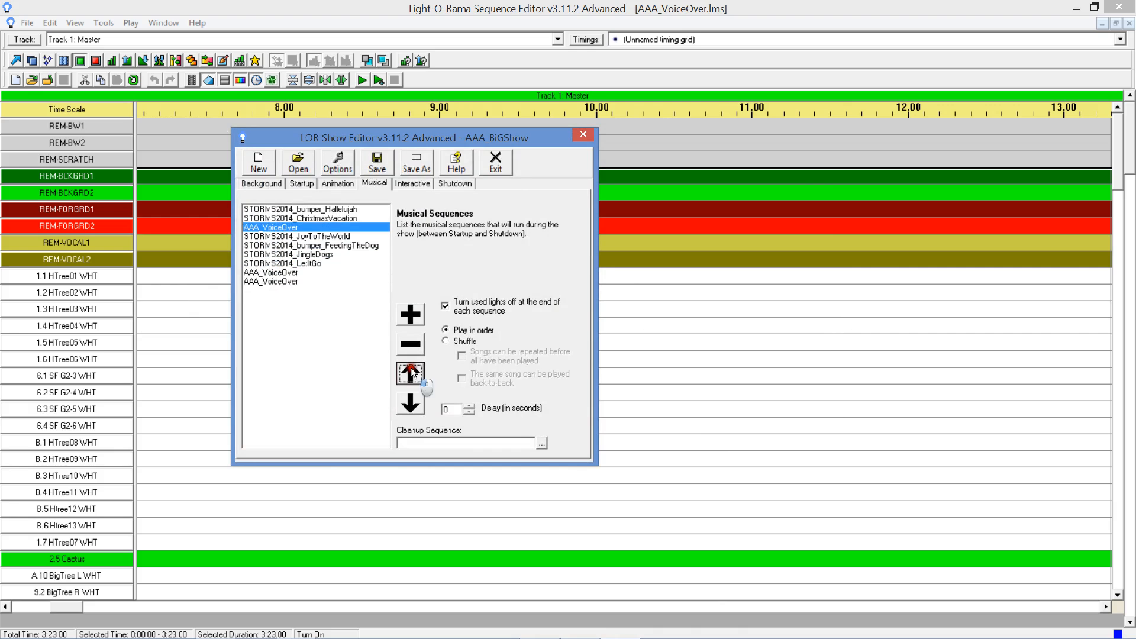
Move the second AAA_VoiceOver entry up so it plays between STORMS2014_bumper_FeedingTheDog and STORMS2014_JingleDogs.
{"action": "left_click", "coordinate": [290, 273]}
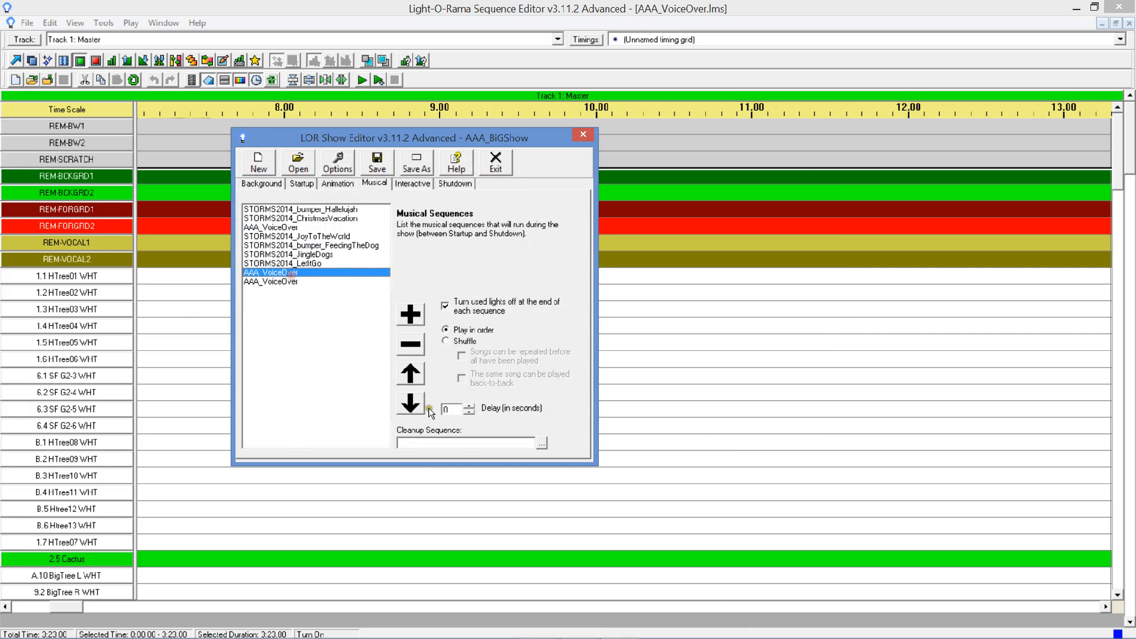
{"action": "left_click", "coordinate": [413, 378]}
{"action": "left_click", "coordinate": [413, 378]}
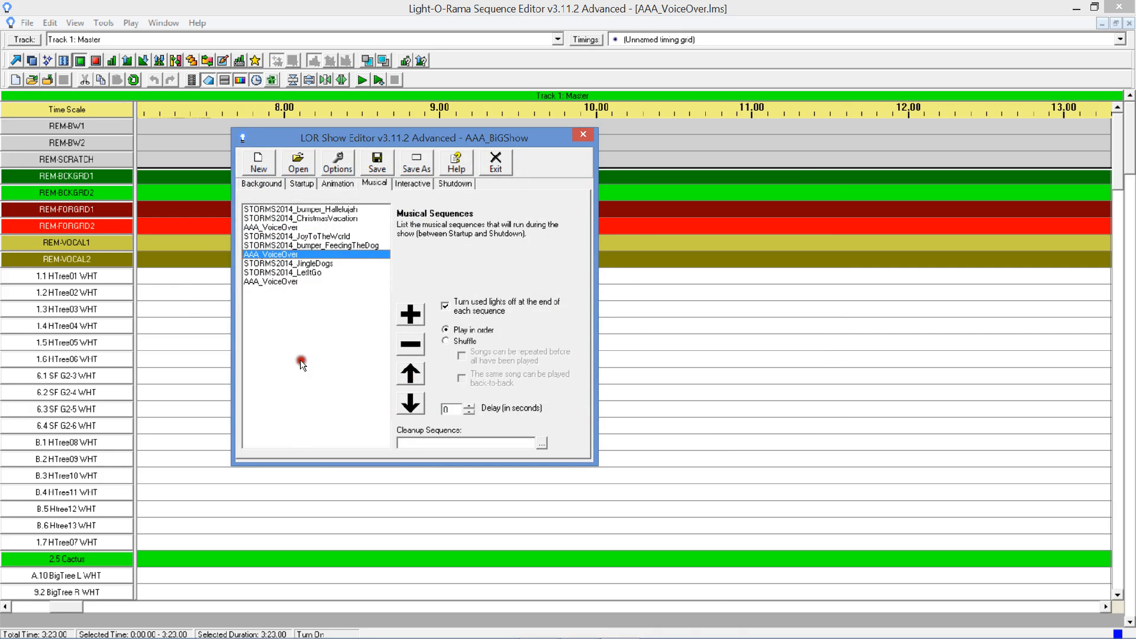
Search the sequence files for gang and add STORMS2014_GangnamStyle after the last AAA_VoiceOver in the show.
{"action": "left_click", "coordinate": [411, 313]}
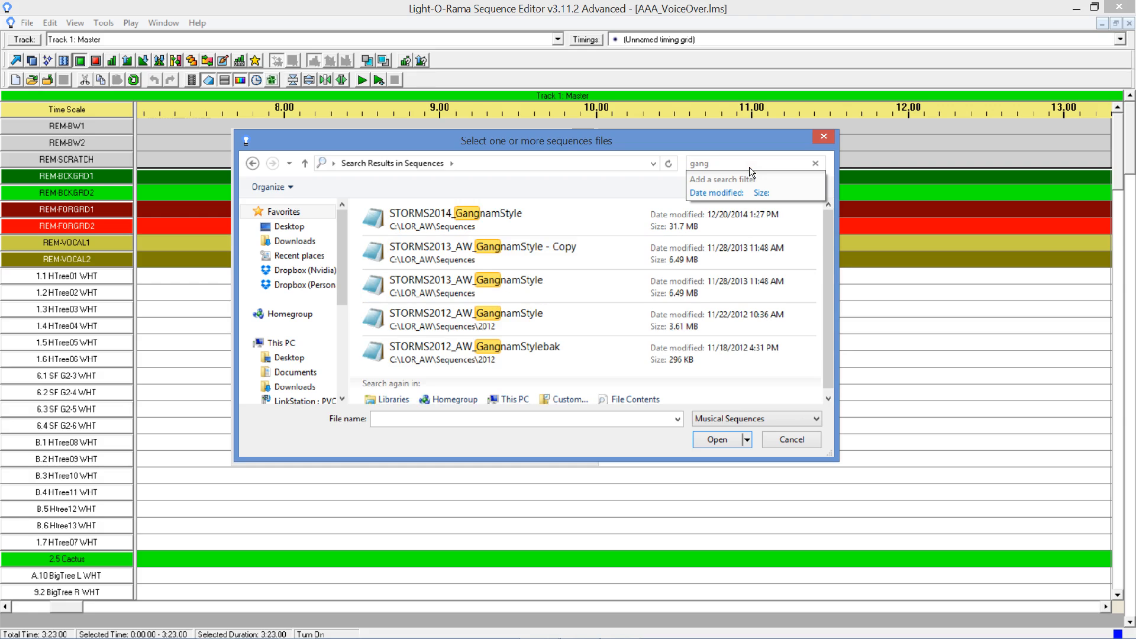
{"action": "double_click", "coordinate": [447, 211]}
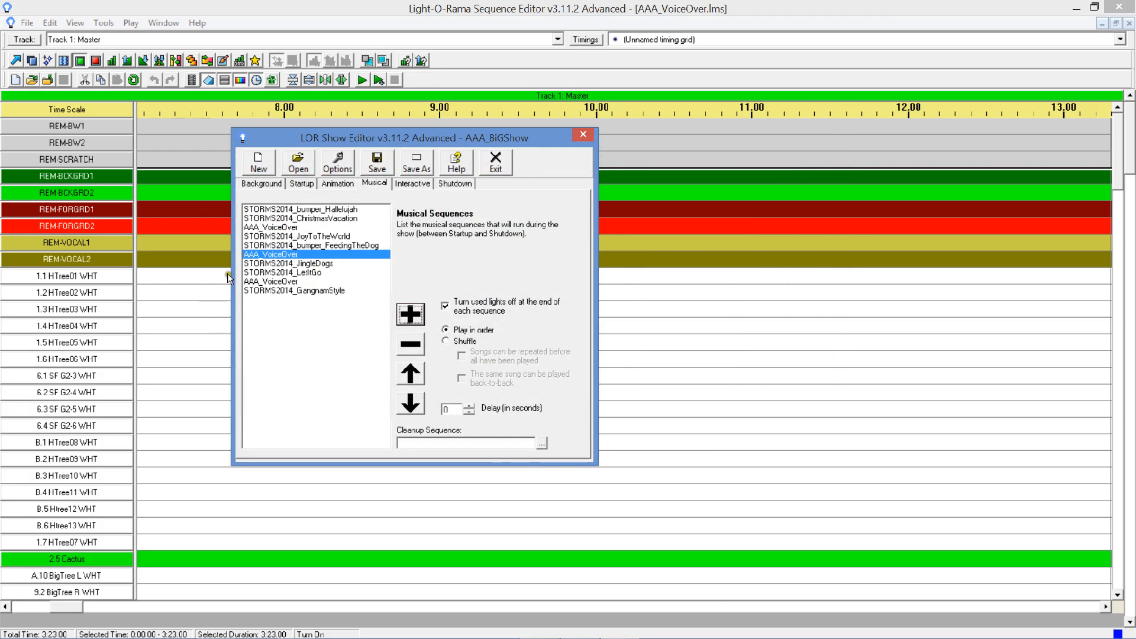
{"action": "left_click", "coordinate": [299, 290]}
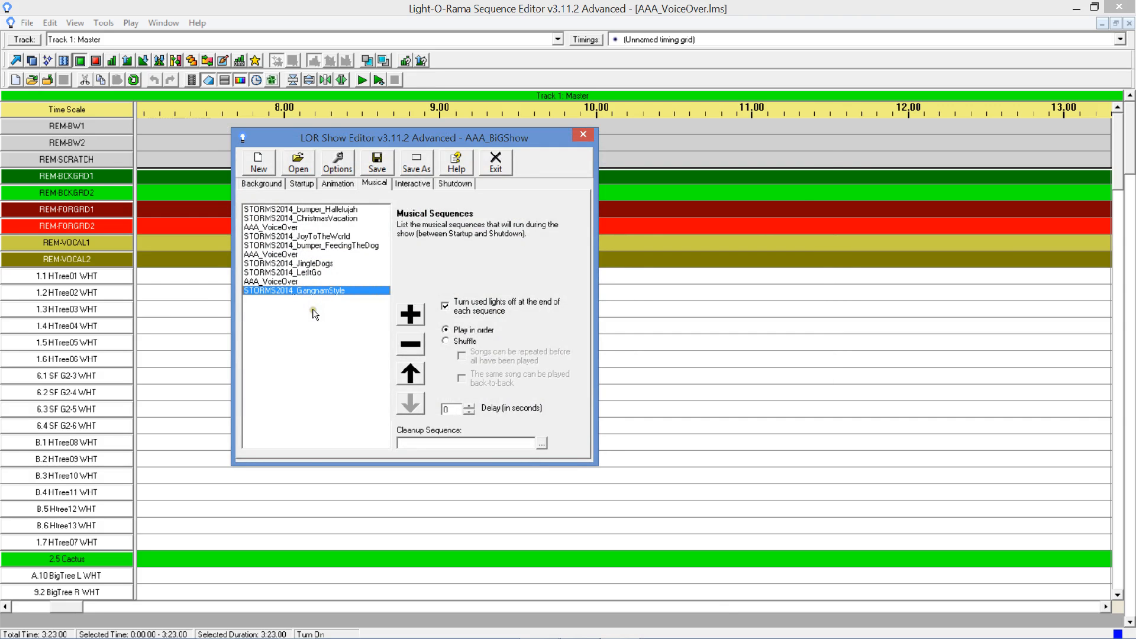
Search the sequence files for red and add STORMS2014_bumper_RedGlare after STORMS2014_GangnamStyle.
{"action": "left_click", "coordinate": [406, 315]}
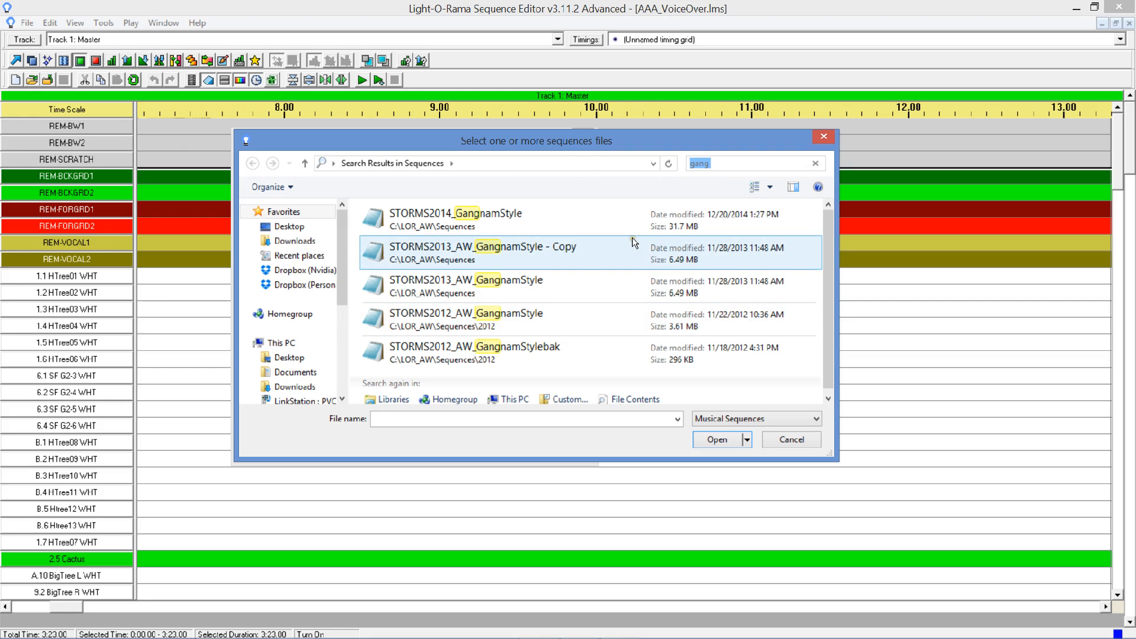
{"action": "type", "text": "end"}
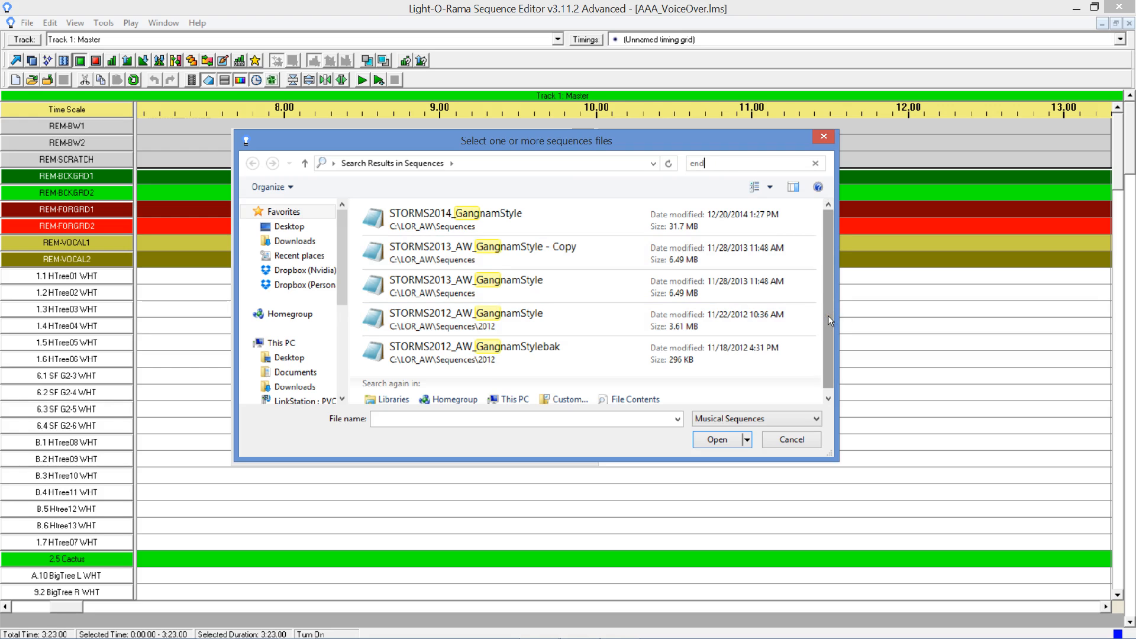
{"action": "key", "text": "BackSpace"}
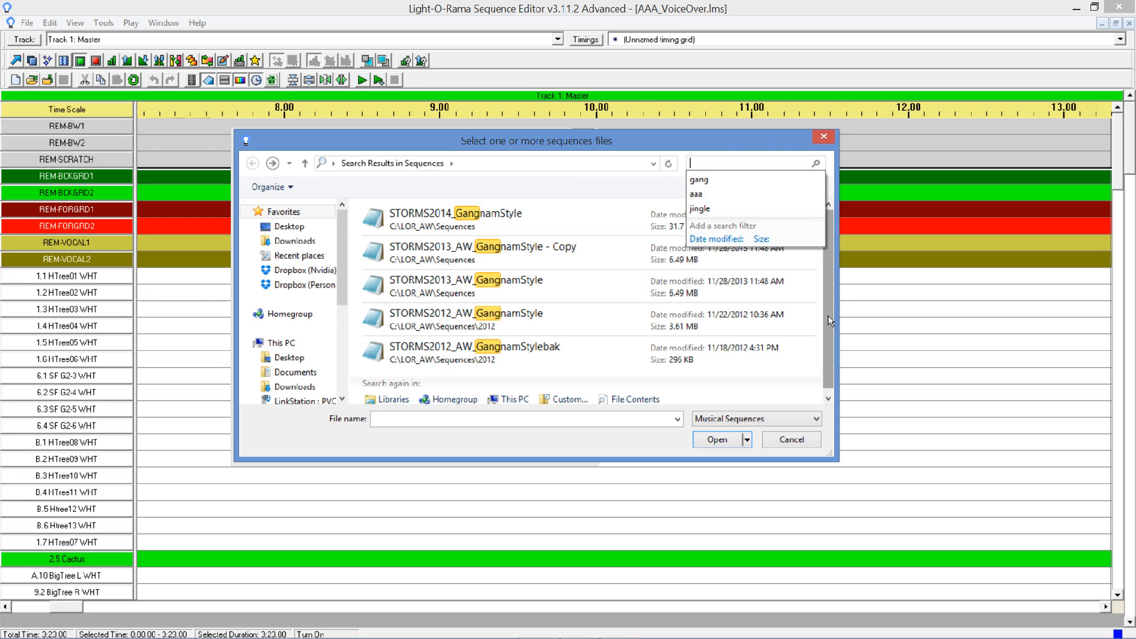
{"action": "type", "text": "red"}
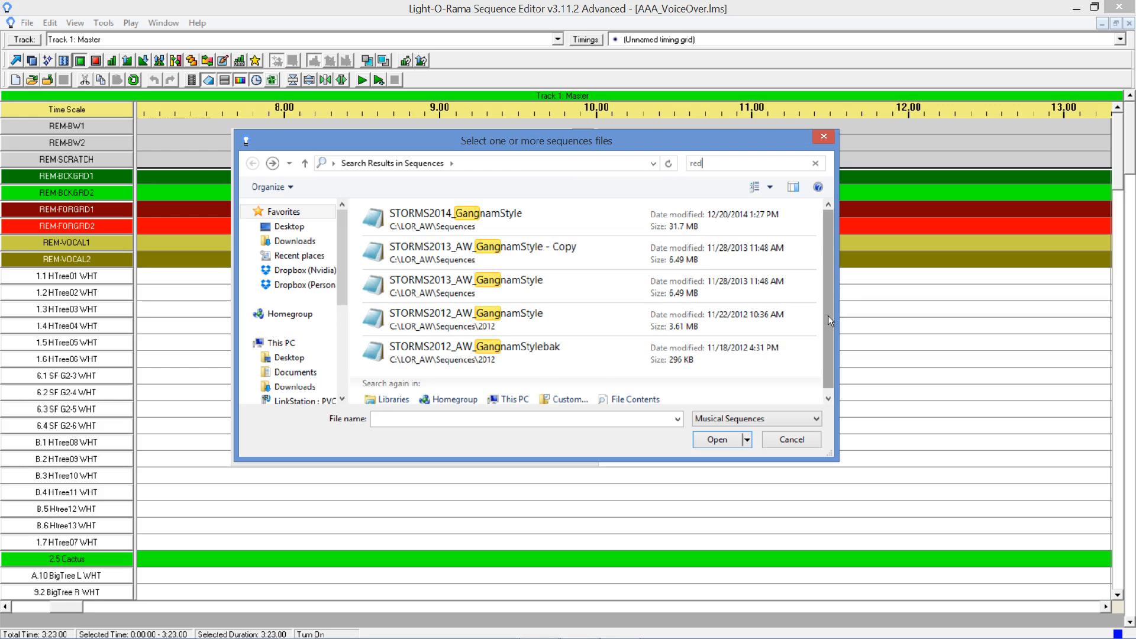
{"action": "left_click", "coordinate": [504, 226]}
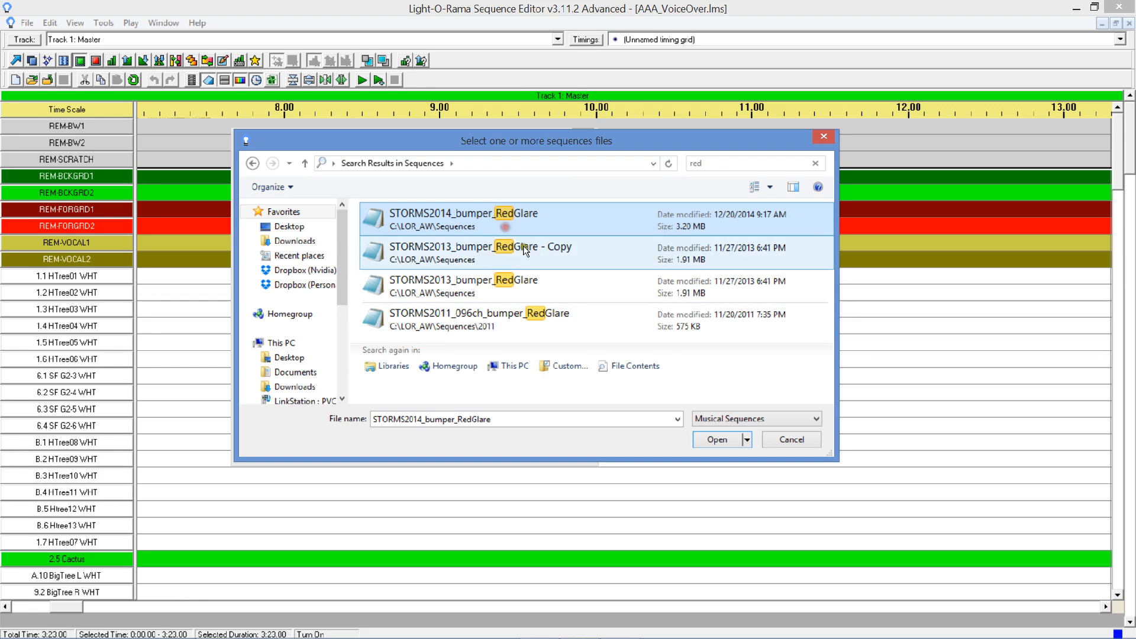
{"action": "left_click", "coordinate": [712, 438]}
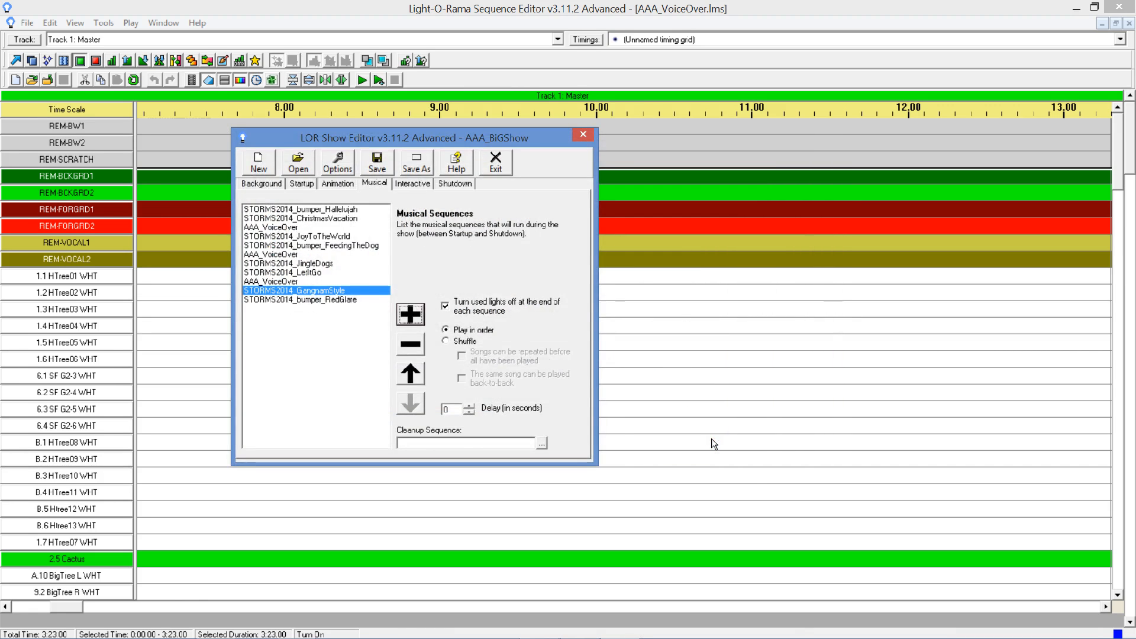
{"action": "left_click", "coordinate": [341, 301]}
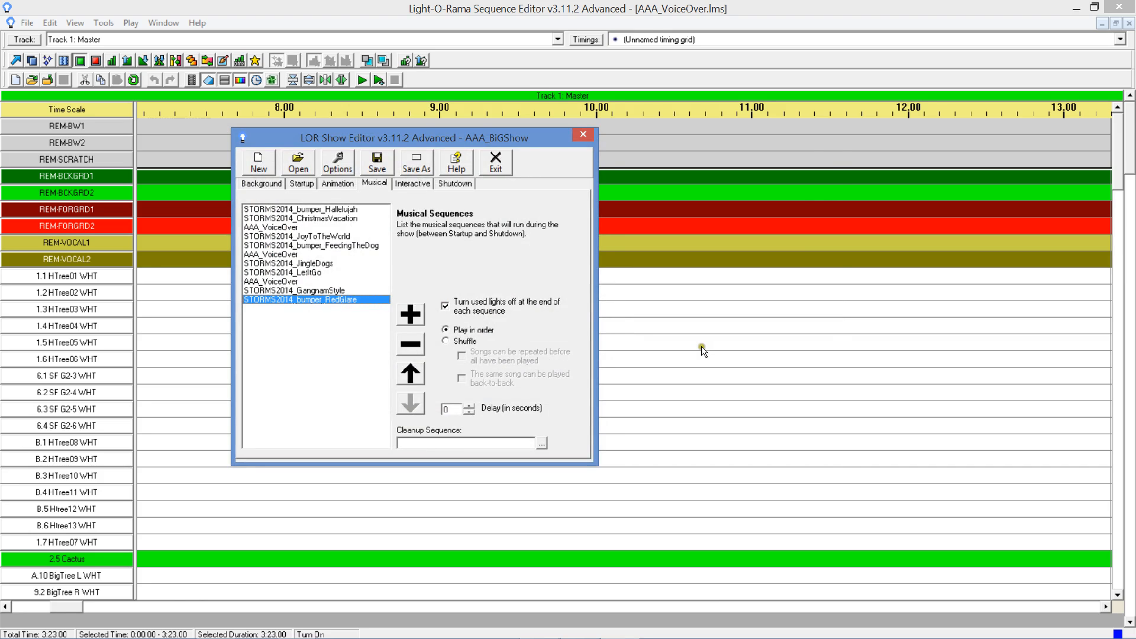
Return to the AAA_VoiceOver sequence and turn off all its lit channels down through 0B.13 HTree13 RED.
{"action": "left_click", "coordinate": [864, 359]}
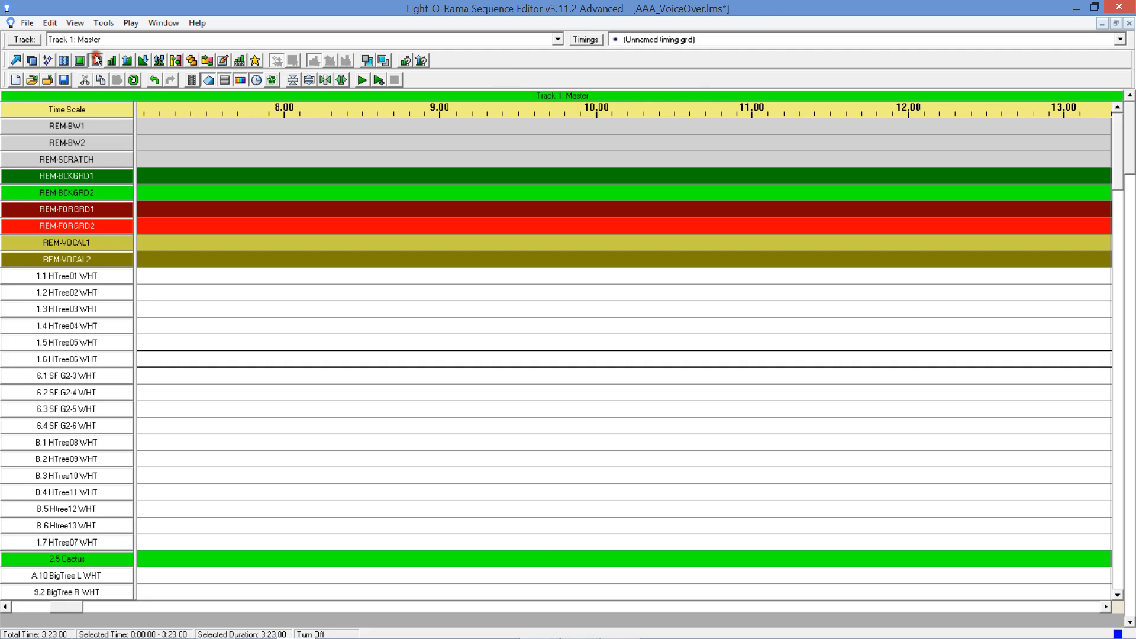
{"action": "scroll", "coordinate": [183, 176], "scroll_direction": "down", "scroll_amount": 10}
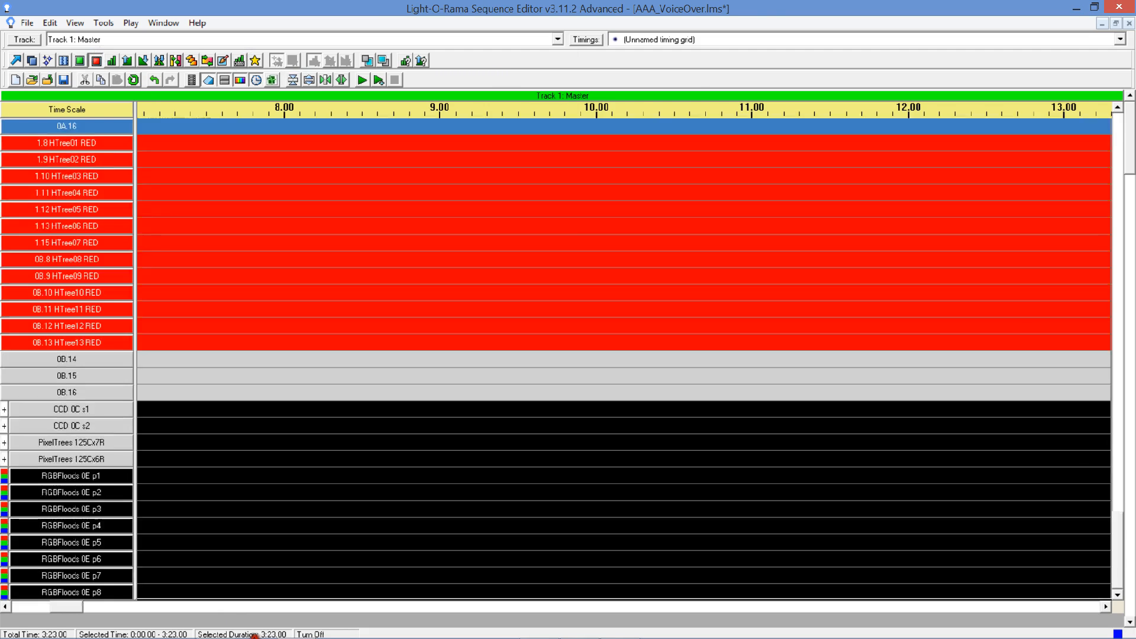
{"action": "scroll", "coordinate": [352, 300], "scroll_direction": "up", "scroll_amount": 8}
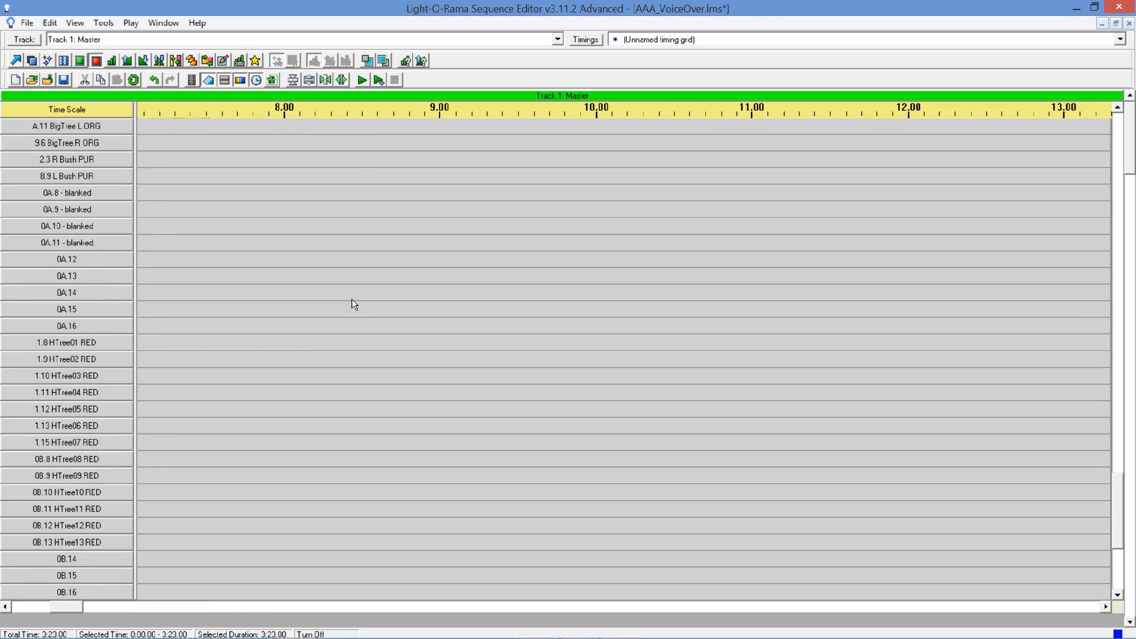
{"action": "scroll", "coordinate": [352, 300], "scroll_direction": "up", "scroll_amount": 10}
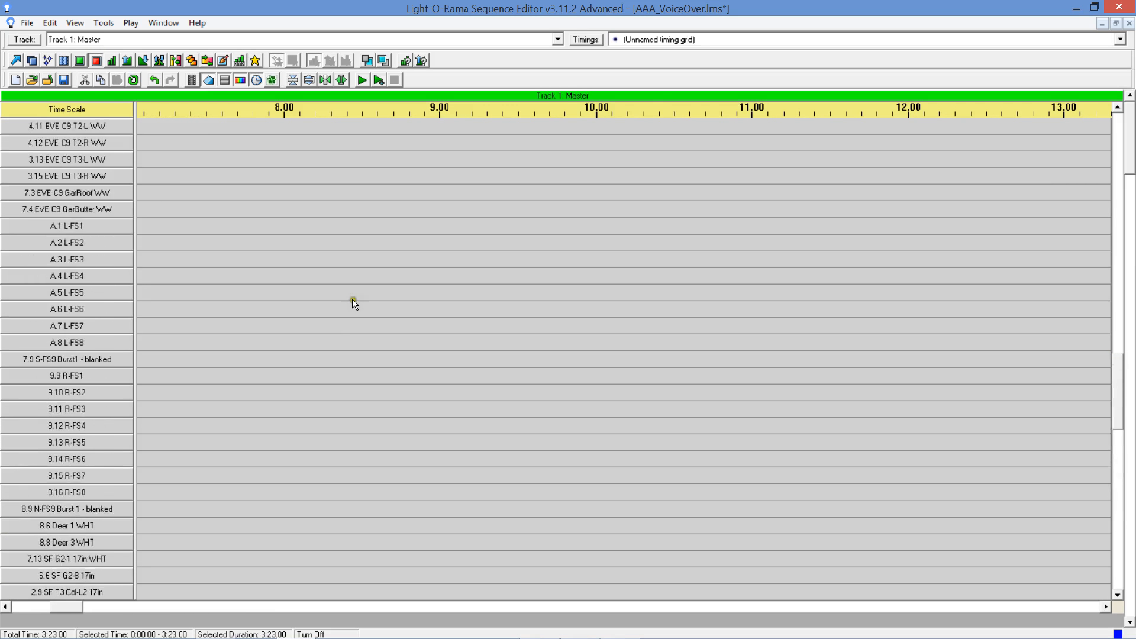
{"action": "scroll", "coordinate": [354, 304], "scroll_direction": "up", "scroll_amount": 10}
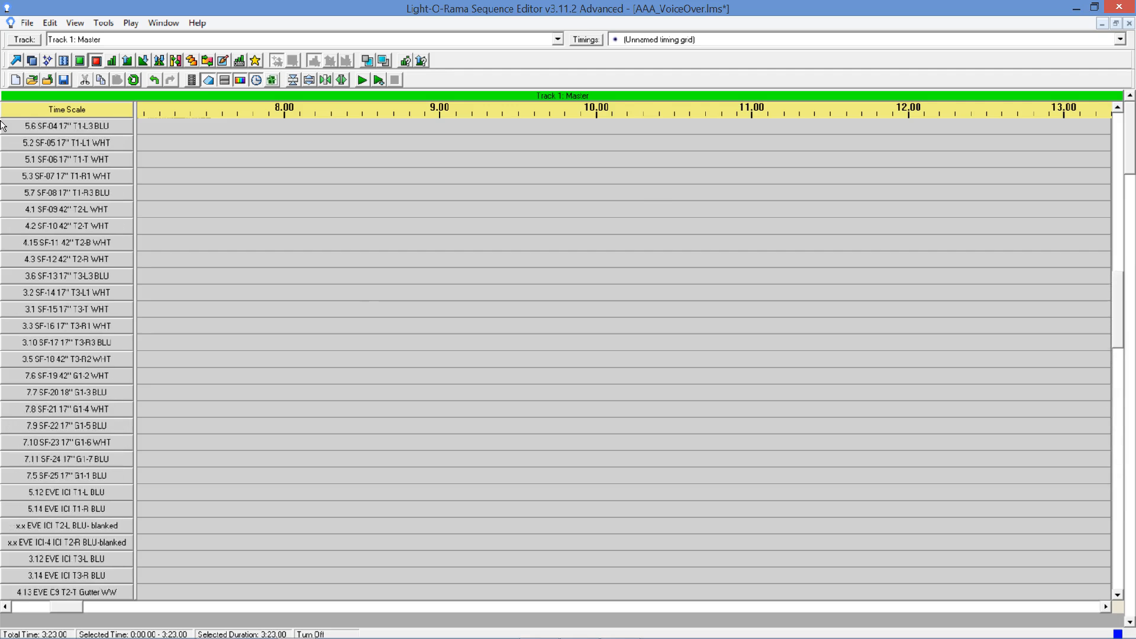
Start a new musical sequence and browse the Audio folder for its media file.
{"action": "scroll", "coordinate": [1, 125], "scroll_direction": "up", "scroll_amount": 4}
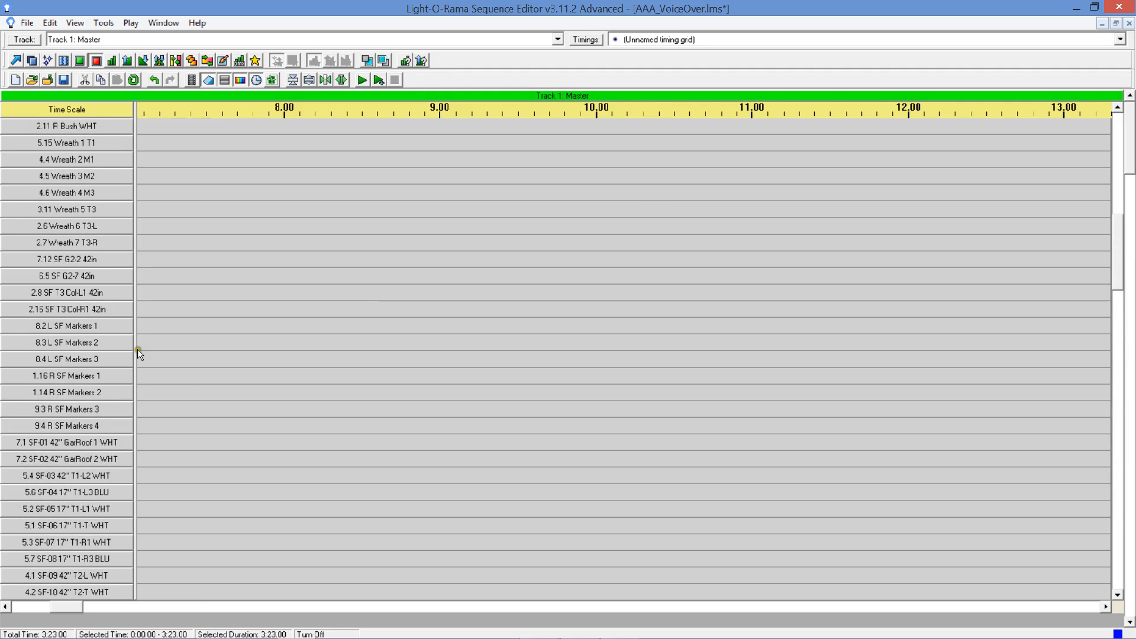
{"action": "scroll", "coordinate": [172, 387], "scroll_direction": "up", "scroll_amount": 12}
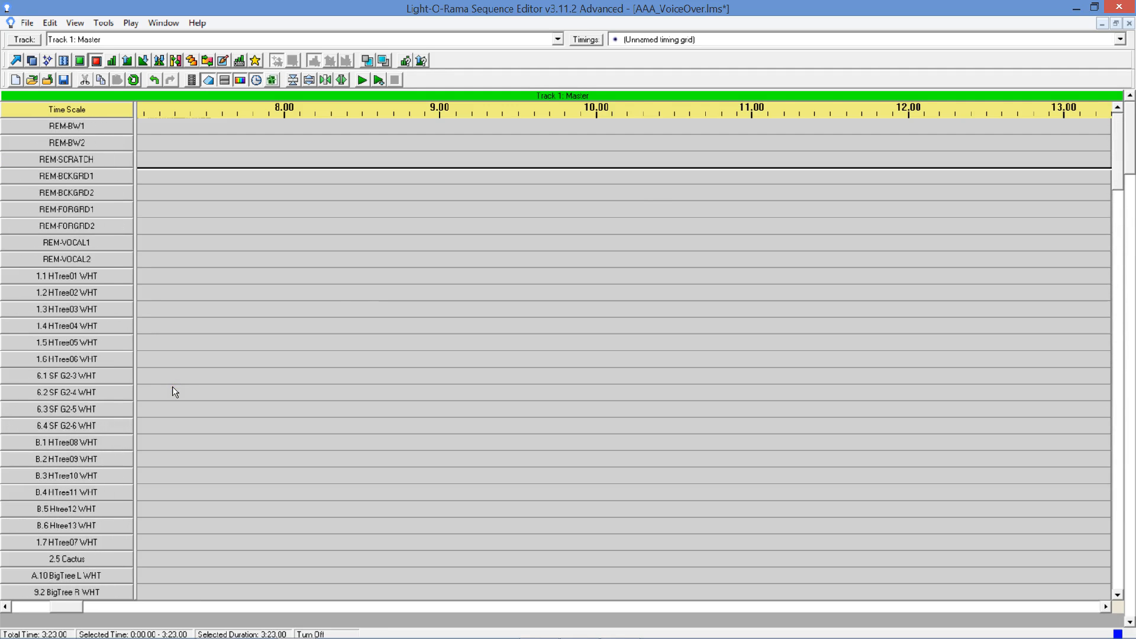
{"action": "left_click", "coordinate": [25, 23]}
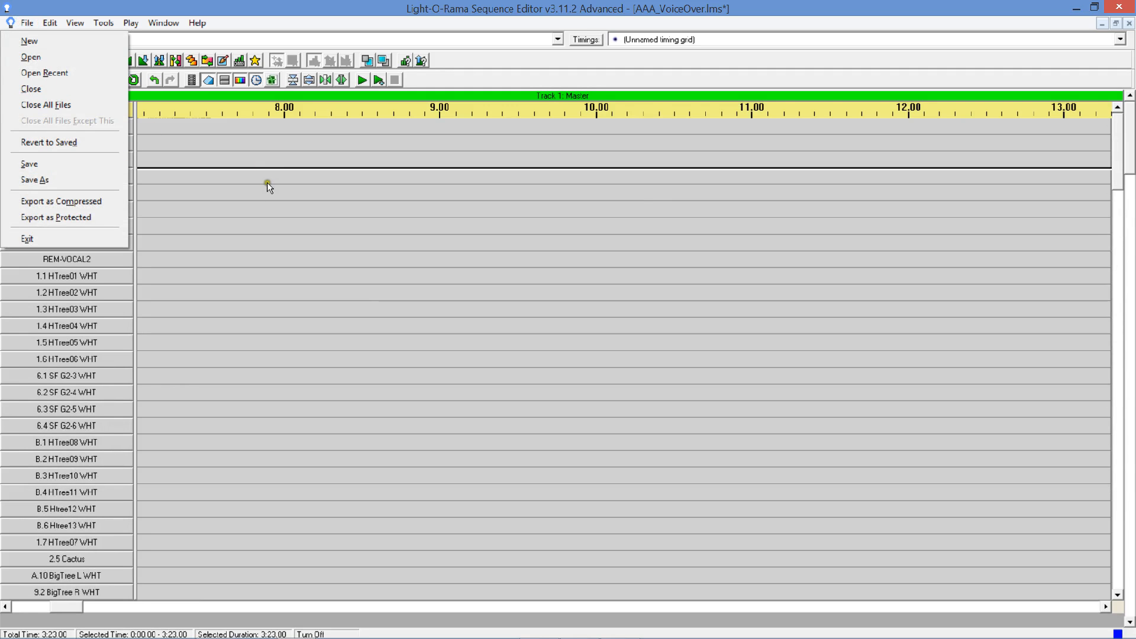
{"action": "left_click", "coordinate": [49, 42]}
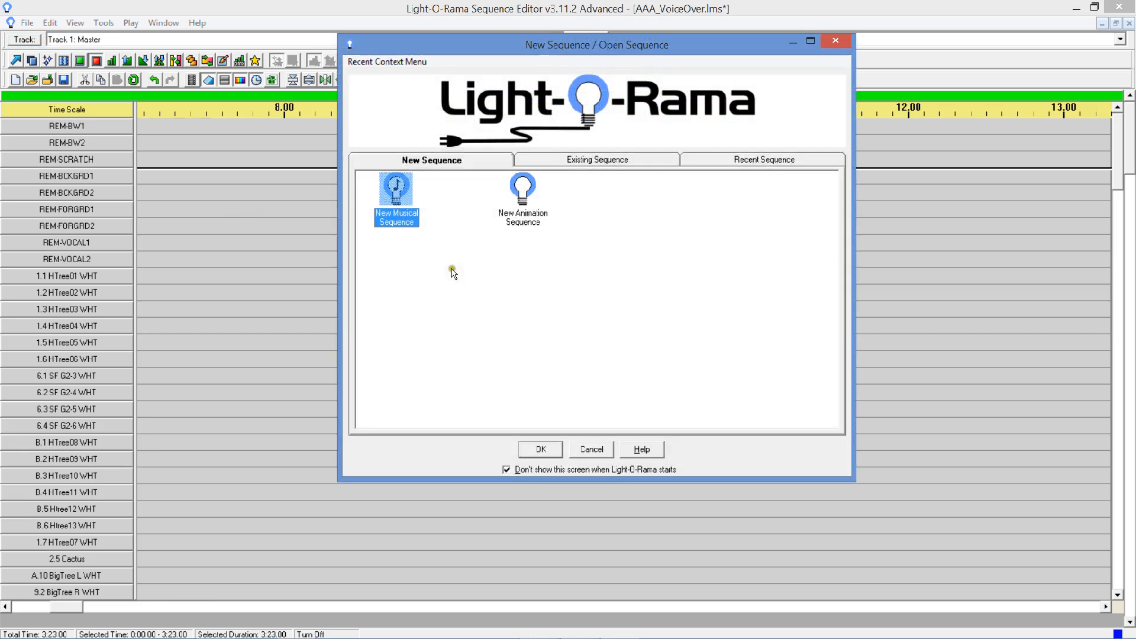
{"action": "left_click", "coordinate": [520, 452]}
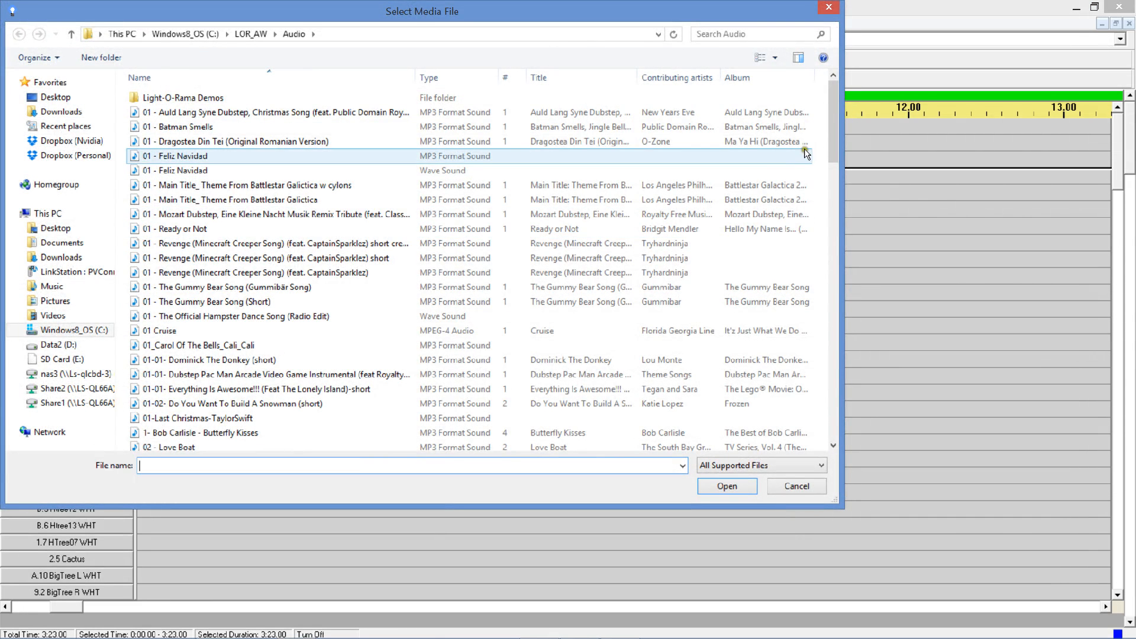
{"action": "left_click_drag", "start_coordinate": [830, 137], "coordinate": [809, 325]}
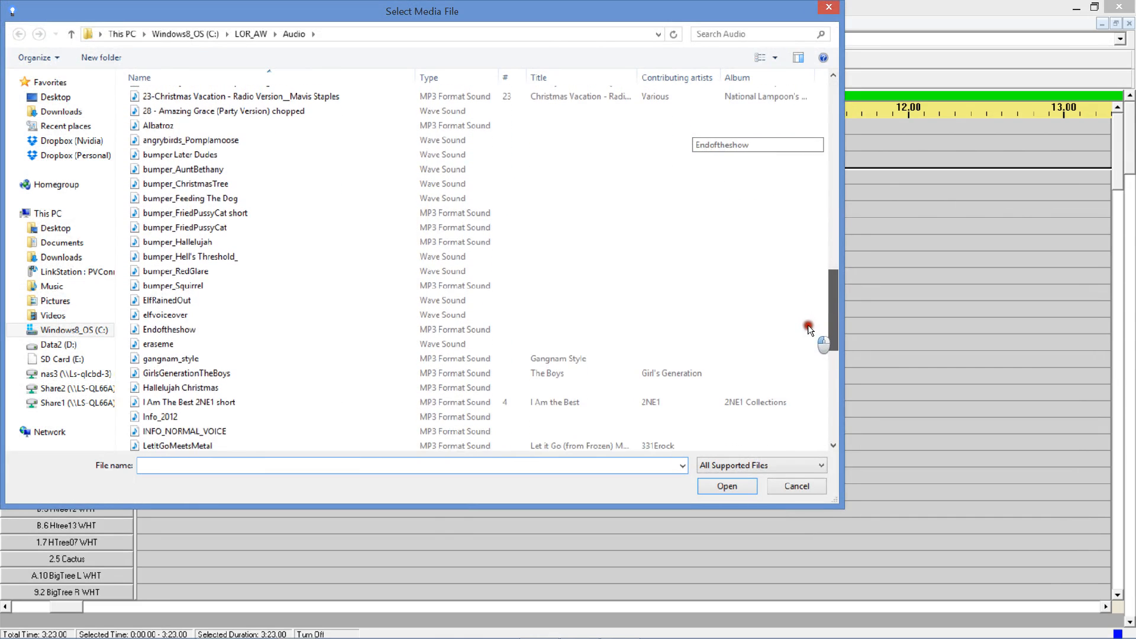
Search the audio files for "folk" and choose Thats All Folks as the new sequence's media file.
{"action": "left_click", "coordinate": [742, 34]}
{"action": "type", "text": "f"}
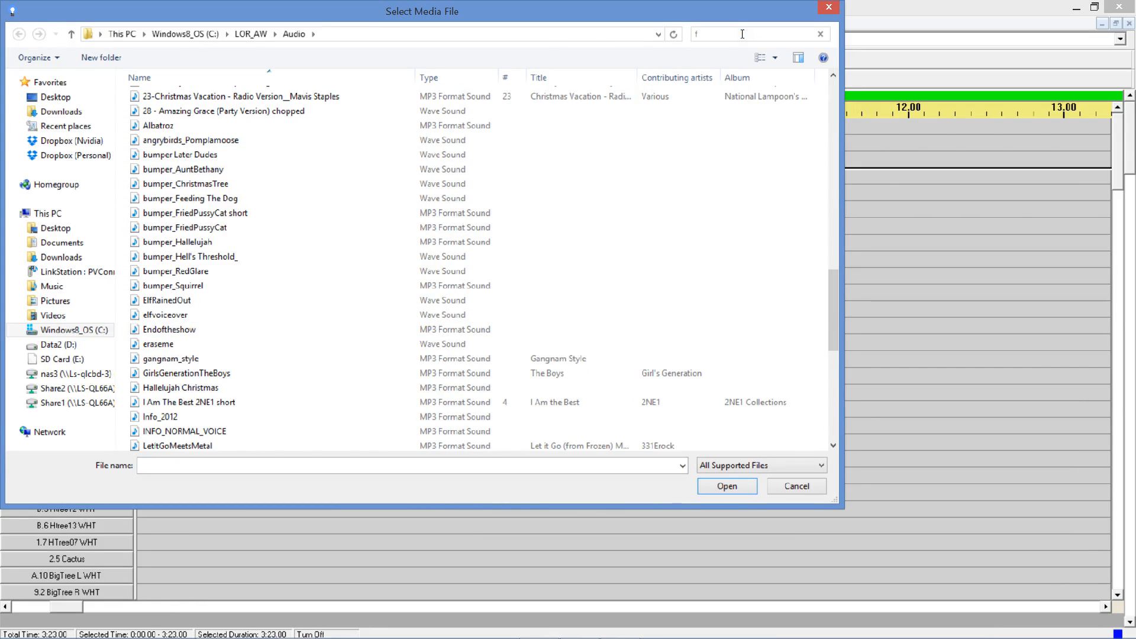
{"action": "type", "text": "olk"}
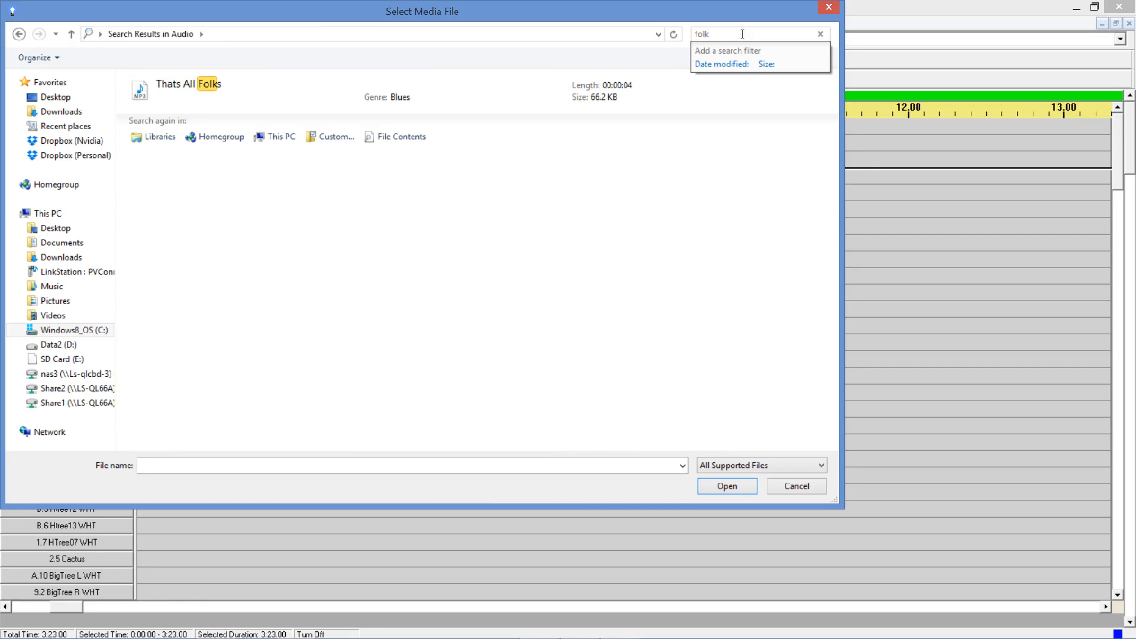
{"action": "double_click", "coordinate": [170, 103]}
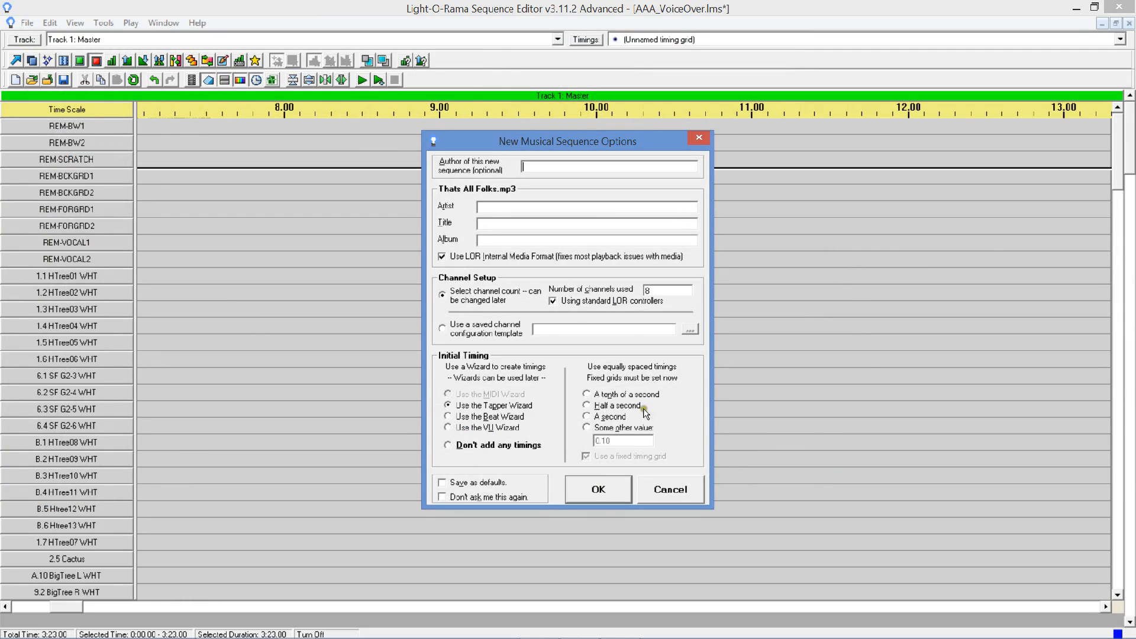
Create the musical sequence with 1 channel and no added timings, and play it.
{"action": "double_click", "coordinate": [664, 289]}
{"action": "type", "text": "11"}
{"action": "left_click", "coordinate": [485, 446]}
{"action": "left_click", "coordinate": [597, 493]}
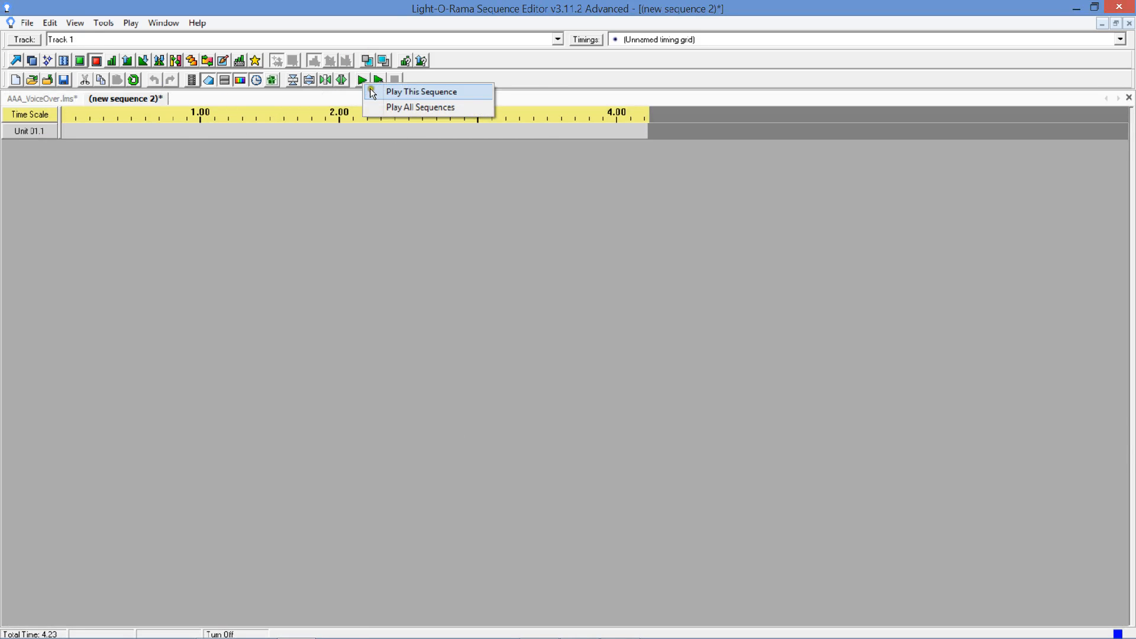
{"action": "left_click", "coordinate": [370, 91]}
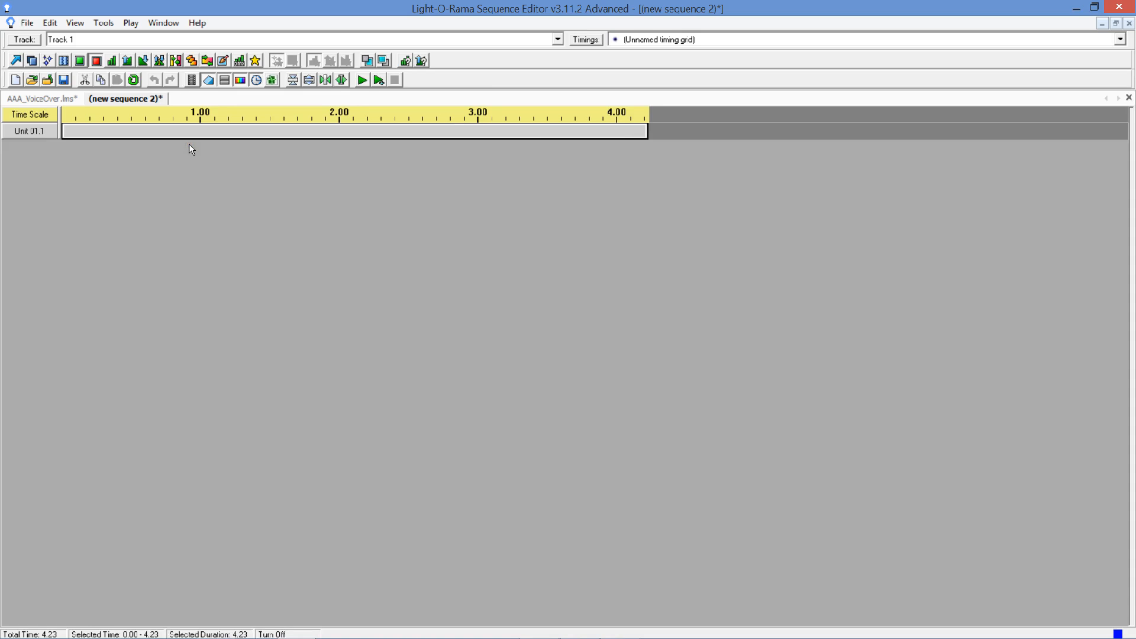
Save the new musical sequence as AAA_DARK_ShowsOver.
{"action": "left_click", "coordinate": [63, 80]}
{"action": "type", "text": "A"}
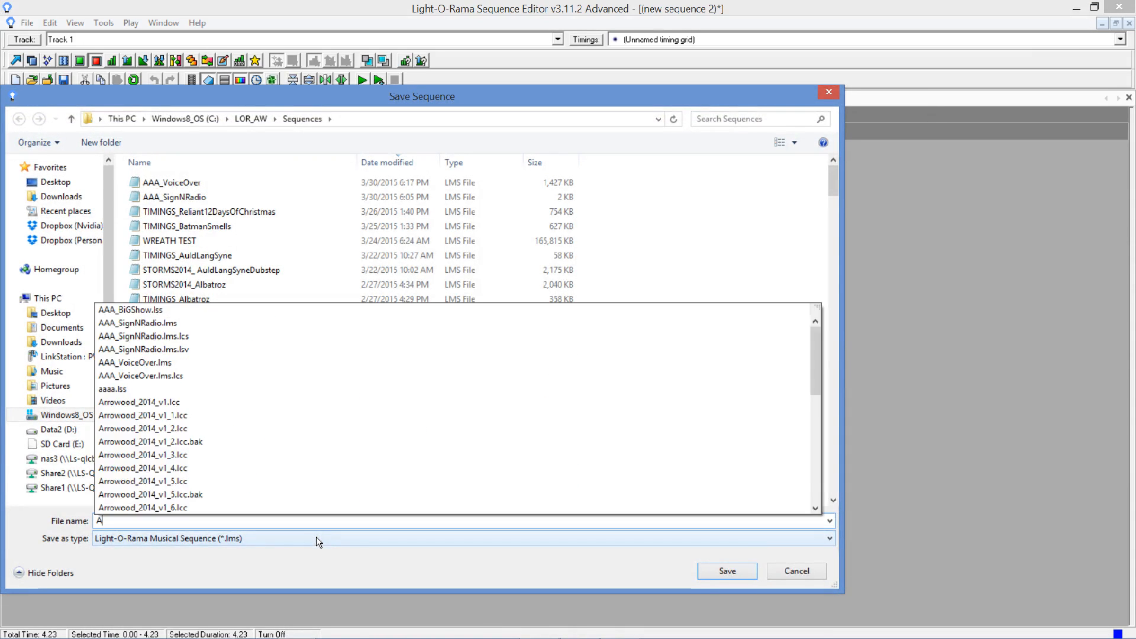
{"action": "type", "text": "AA_DARK"}
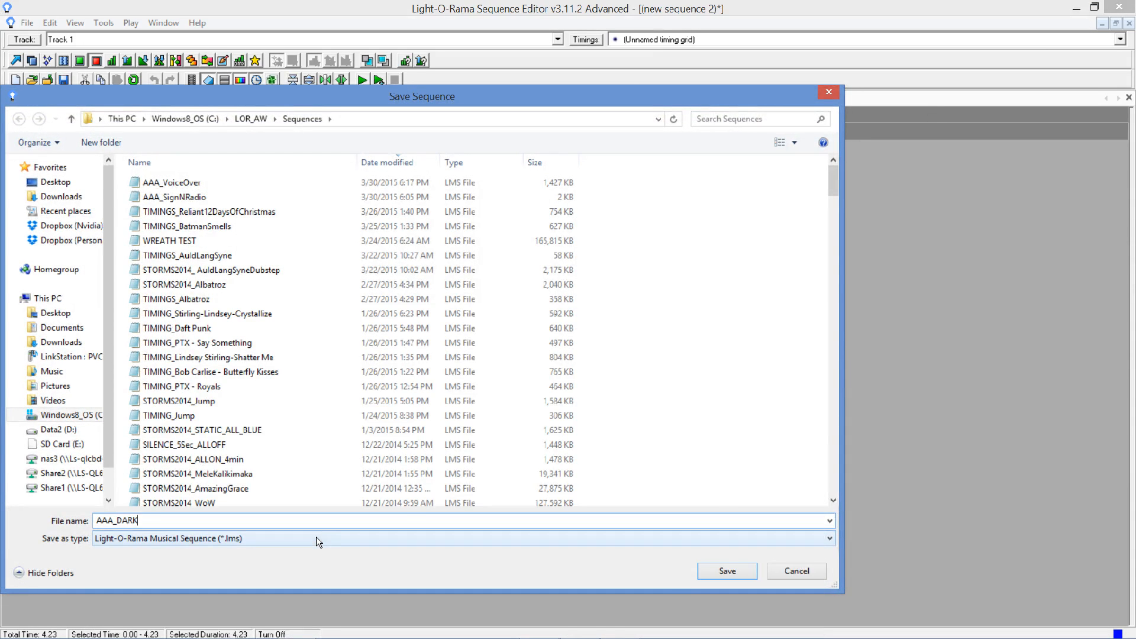
{"action": "type", "text": "_ShowsOver"}
{"action": "key", "text": "Return"}
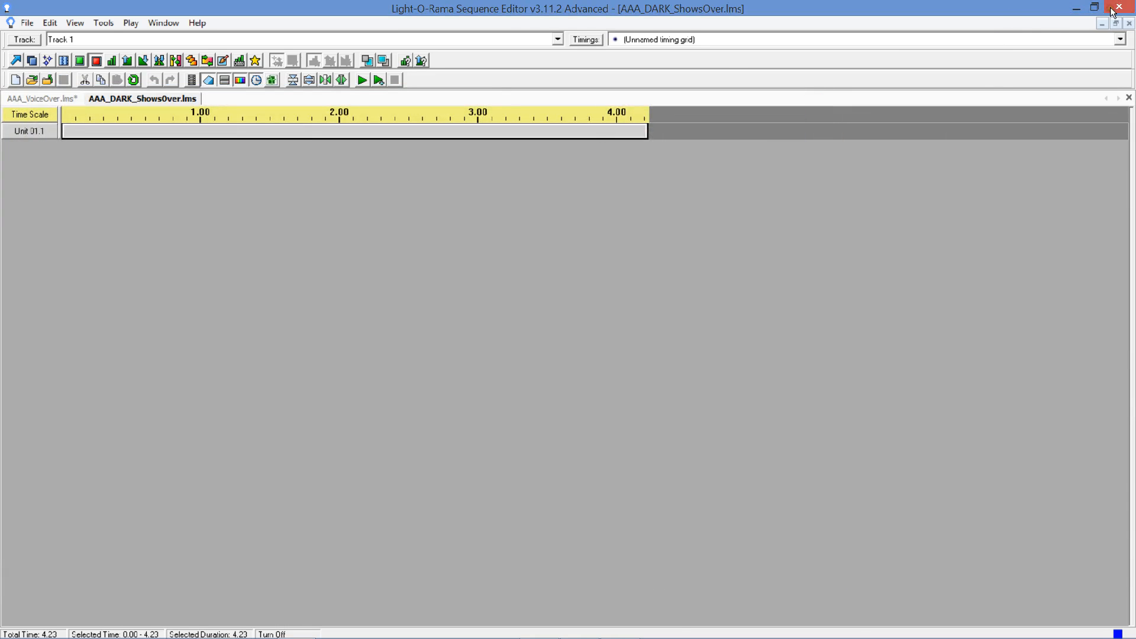
Switch to the LOR Show Editor and add AAA_DARK_ShowsOver to the musical sequences of AAA_BiGShow.
{"action": "key", "text": "alt+Tab"}
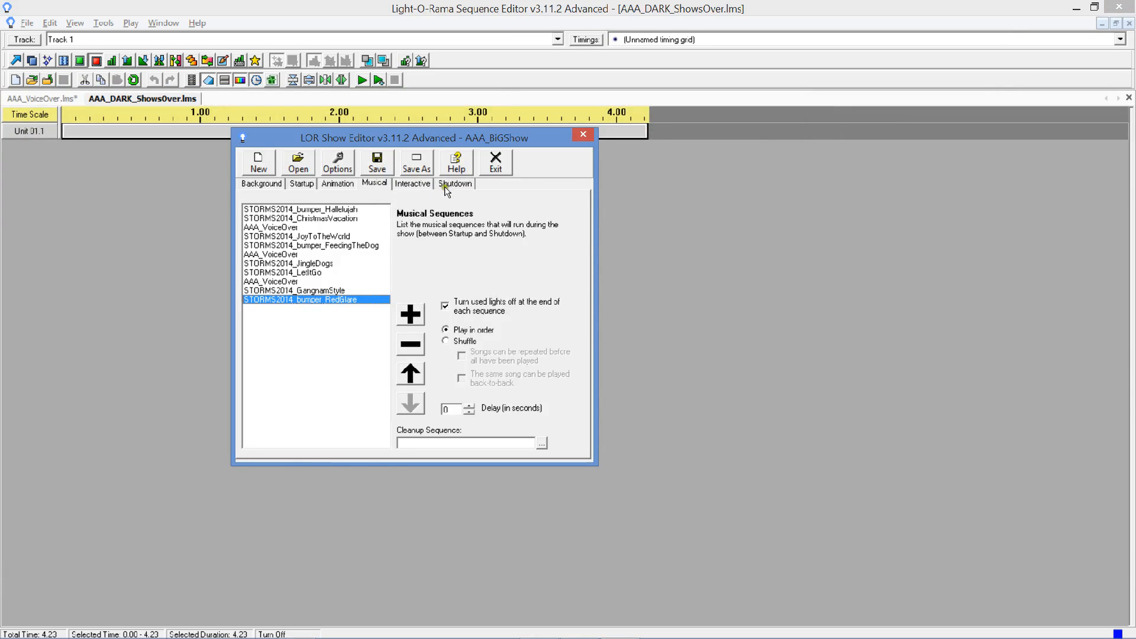
{"action": "left_click", "coordinate": [420, 310]}
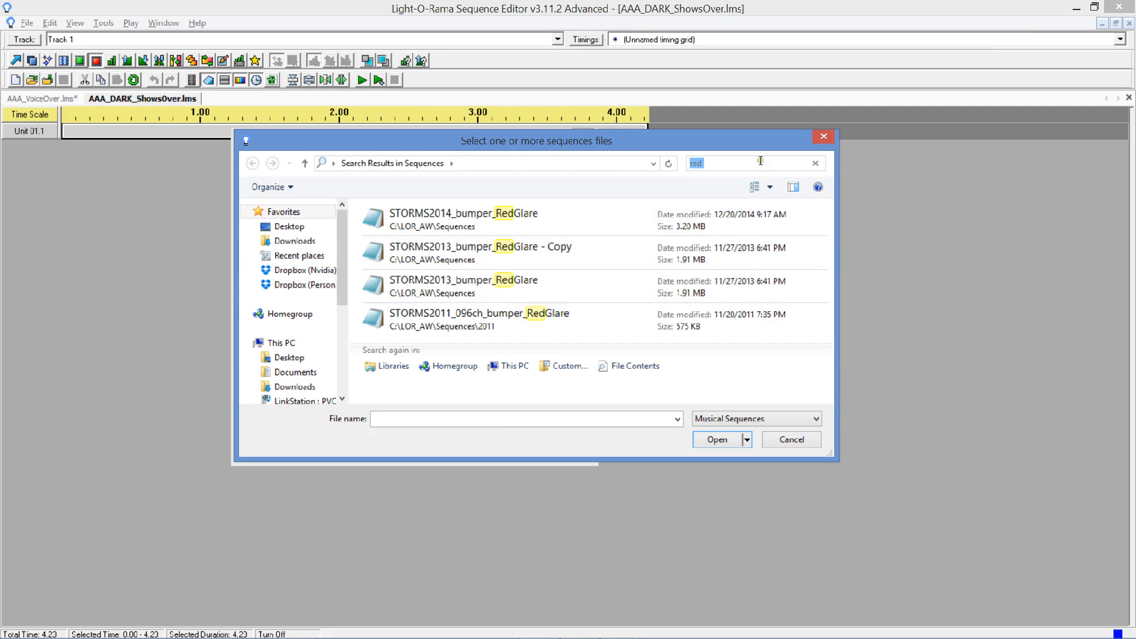
{"action": "type", "text": "aaa"}
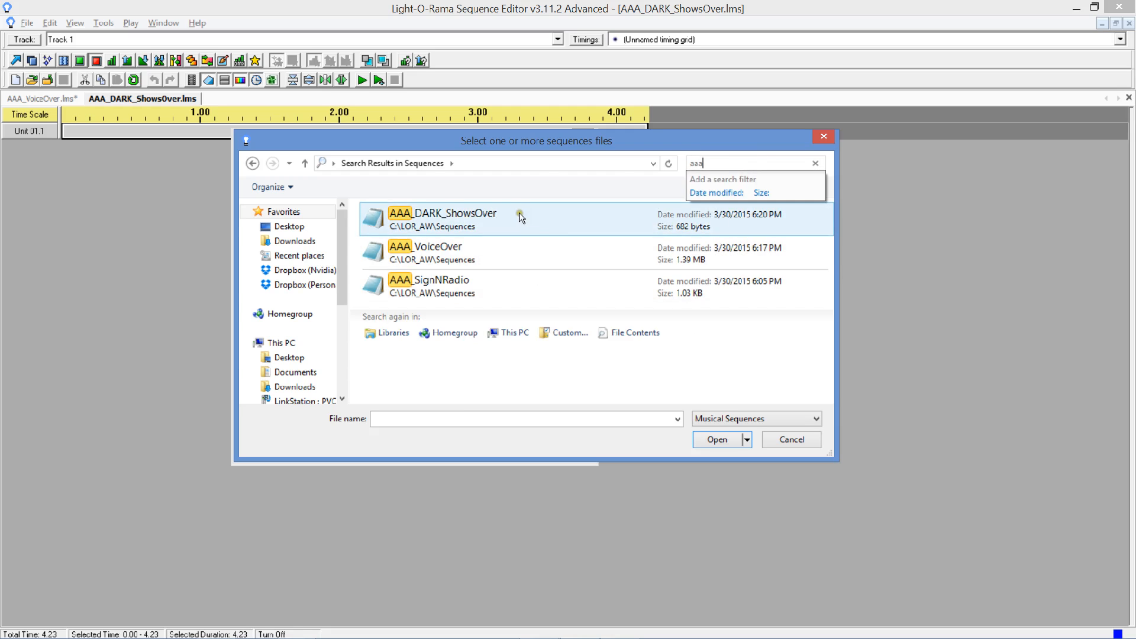
{"action": "left_click", "coordinate": [515, 216]}
{"action": "left_click", "coordinate": [703, 438]}
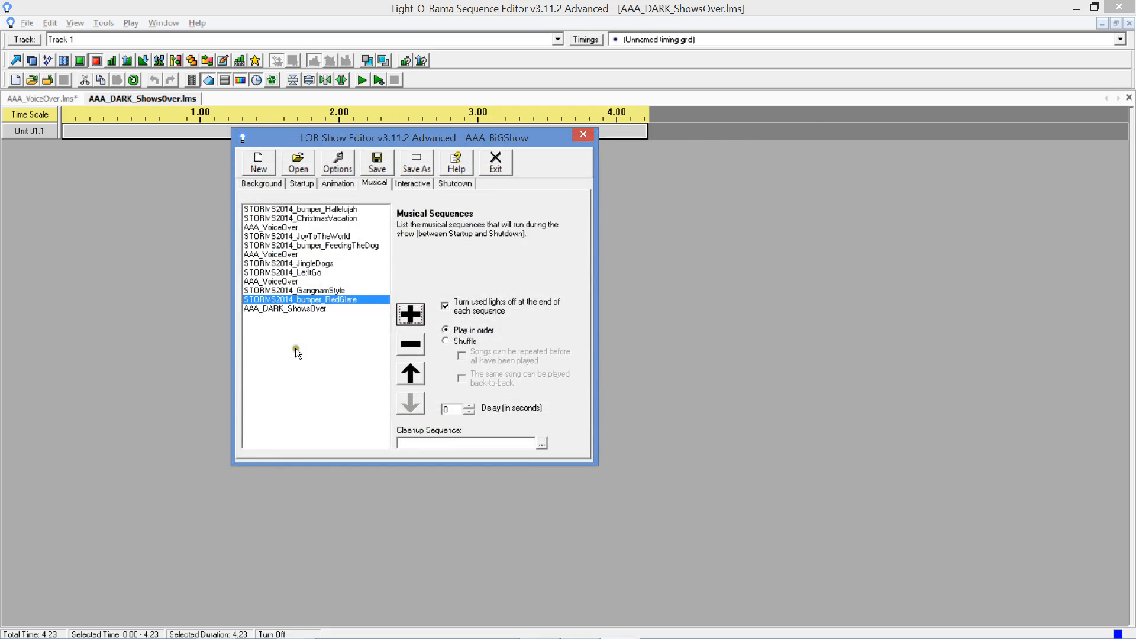
{"action": "left_click", "coordinate": [320, 311]}
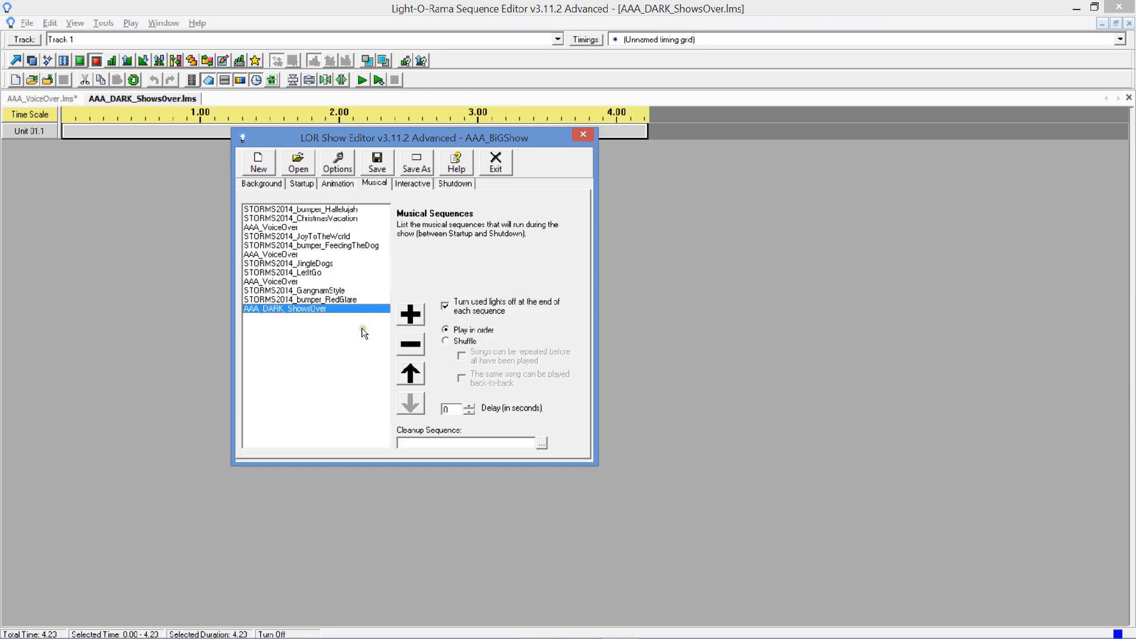
{"action": "left_click", "coordinate": [346, 348]}
Add STORMS2014_LetItGo two more times to the show's musical sequences, finding the file with the search "letit".
{"action": "left_click", "coordinate": [311, 273]}
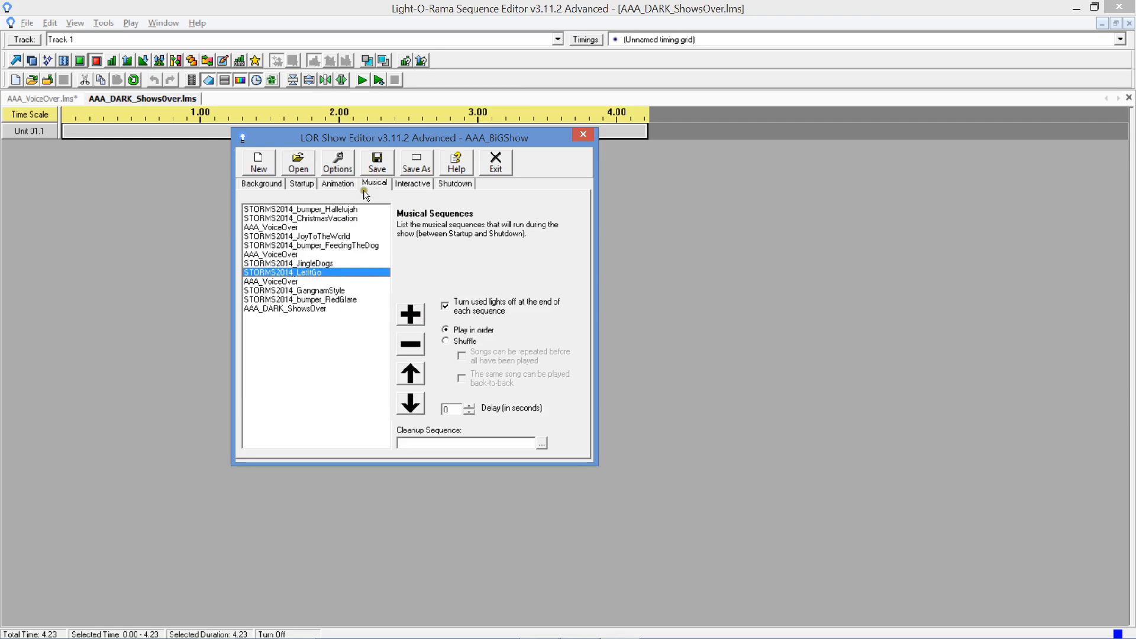
{"action": "left_click", "coordinate": [409, 309]}
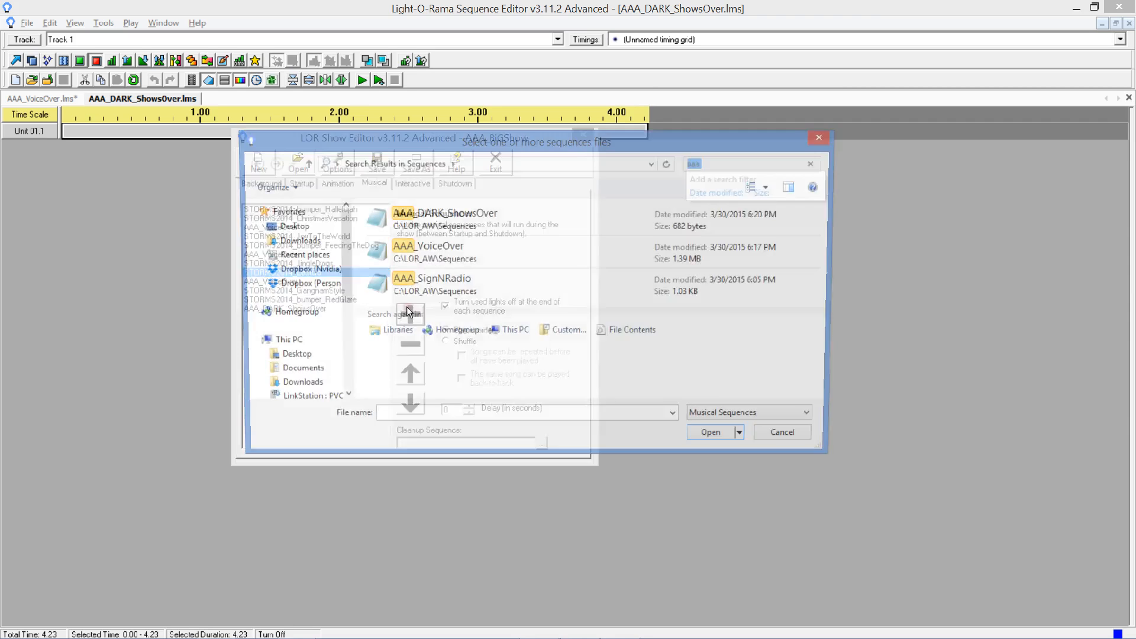
{"action": "type", "text": "letit"}
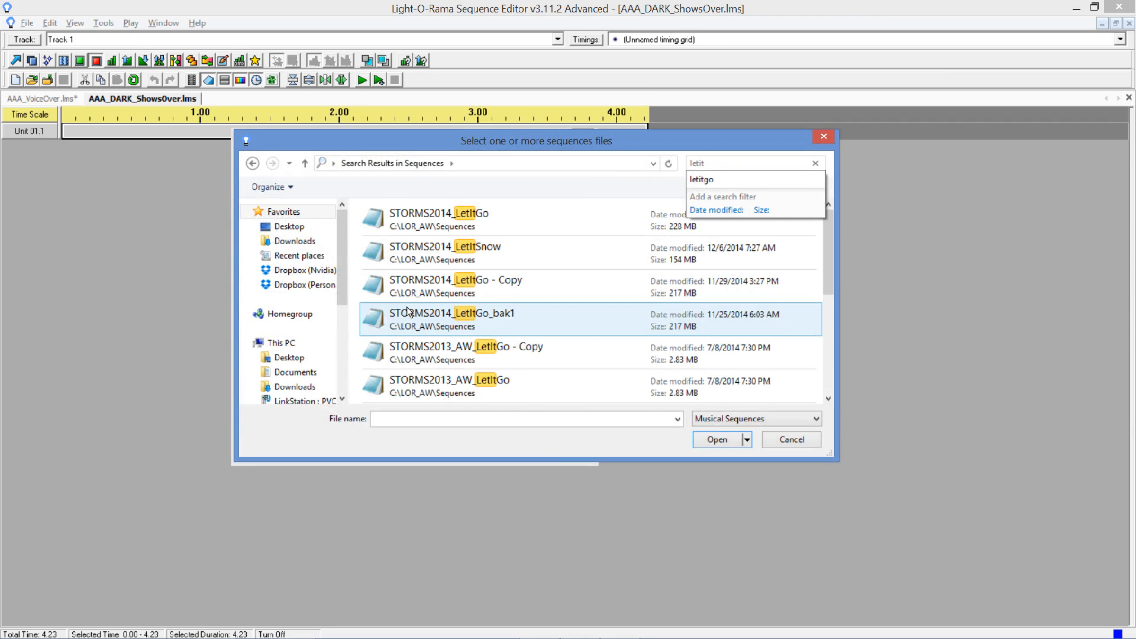
{"action": "left_click", "coordinate": [400, 221]}
{"action": "left_click", "coordinate": [713, 440]}
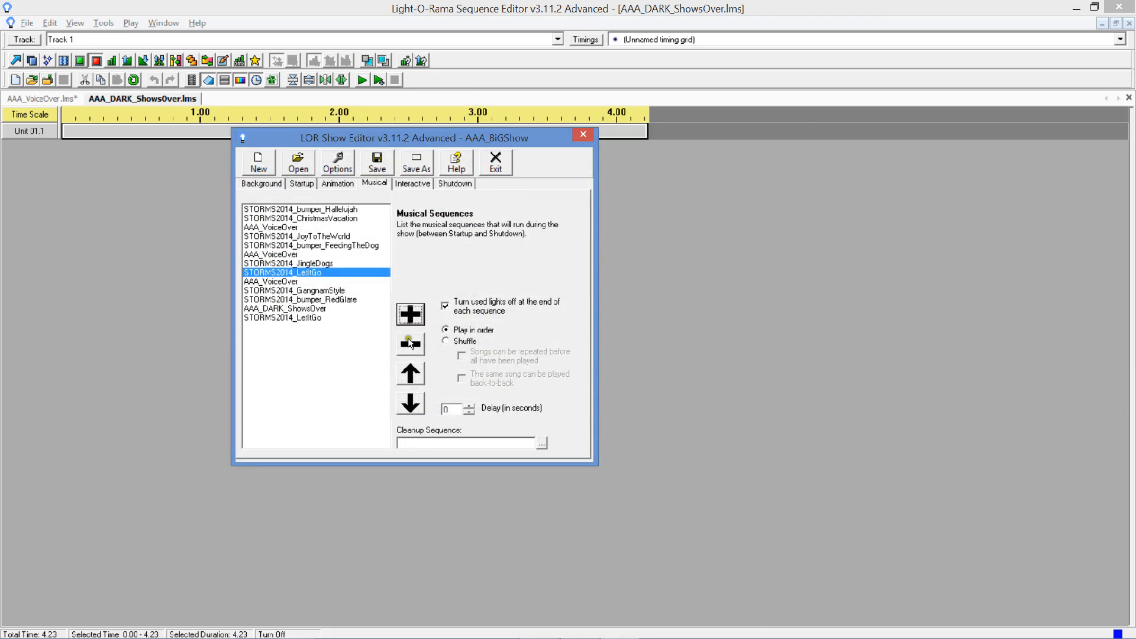
{"action": "left_click", "coordinate": [414, 318]}
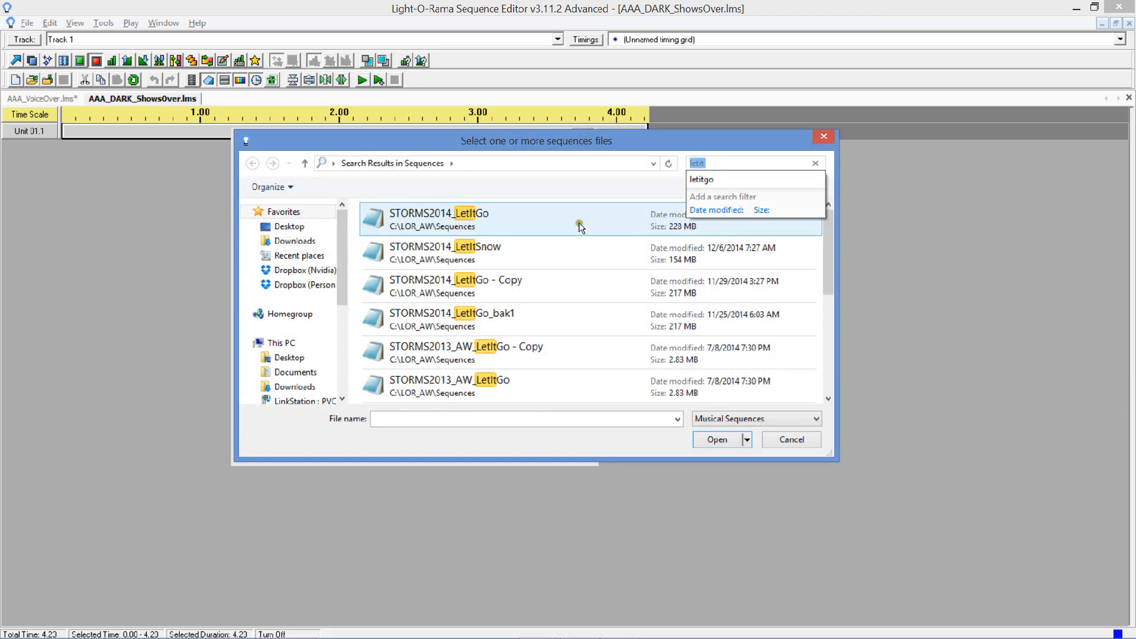
{"action": "left_click", "coordinate": [578, 221]}
{"action": "left_click", "coordinate": [716, 440]}
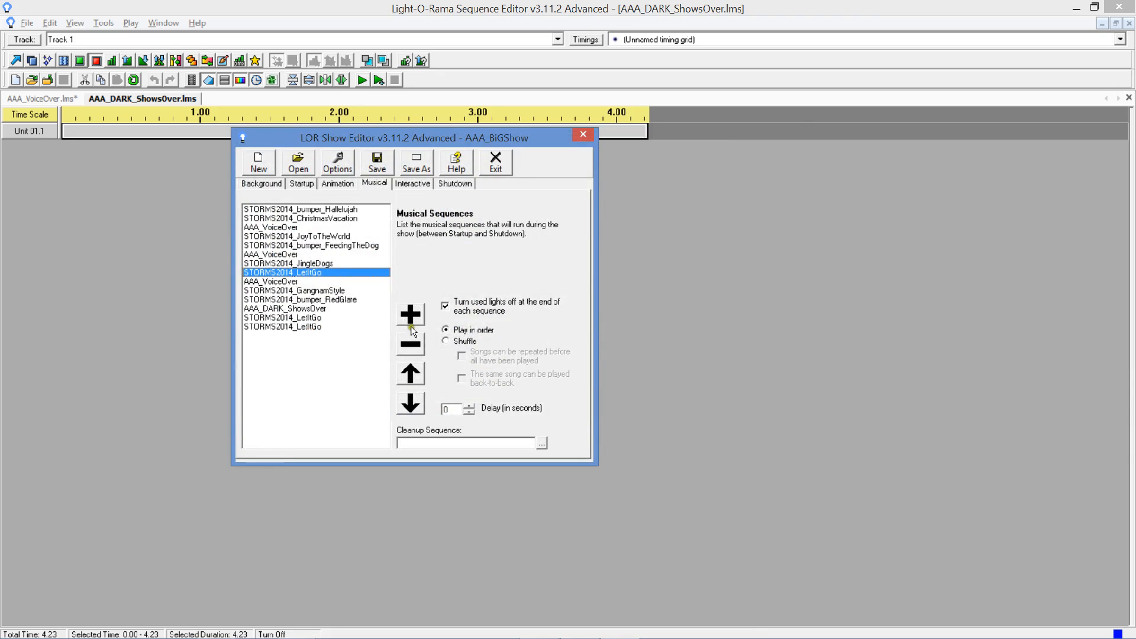
Move the original STORMS2014_LetItGo entry to directly above STORMS2014_GangnamStyle in the musical list.
{"action": "left_click", "coordinate": [410, 375]}
{"action": "left_click", "coordinate": [410, 376]}
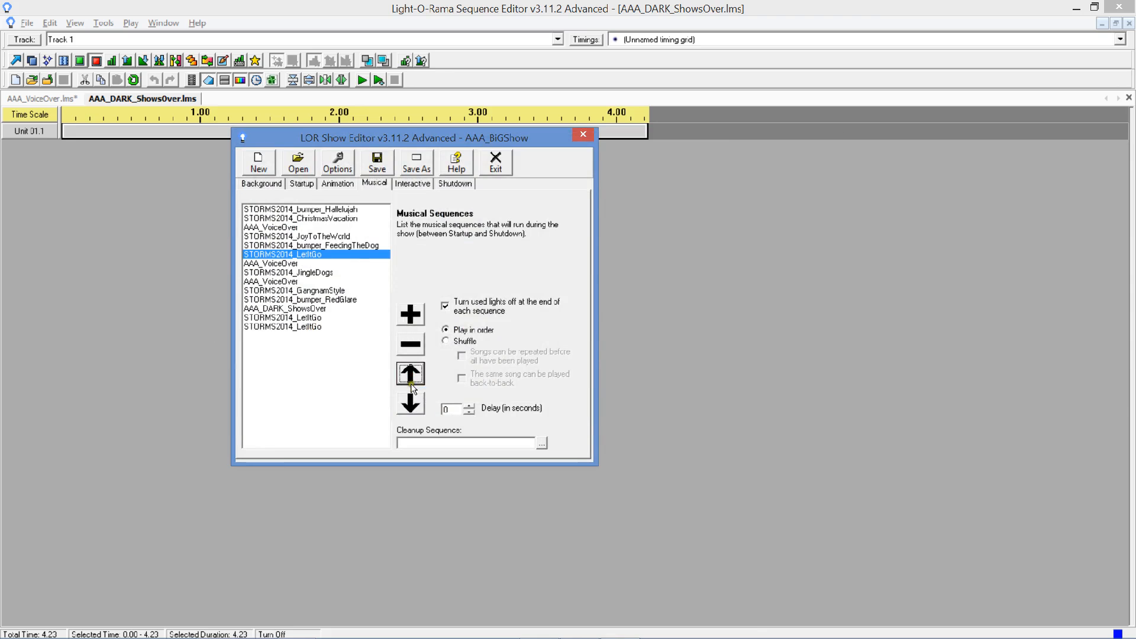
{"action": "left_click", "coordinate": [410, 403]}
{"action": "left_click", "coordinate": [410, 404]}
{"action": "left_click", "coordinate": [411, 404]}
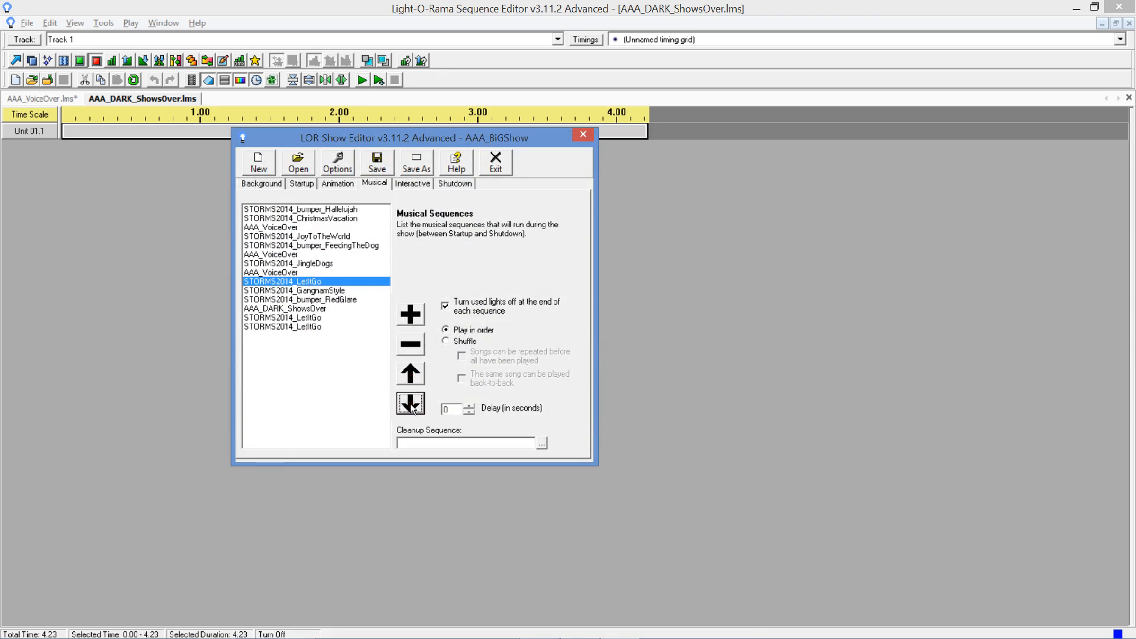
Move the first added STORMS2014_LetItGo entry to directly below STORMS2014_ChristmasVacation.
{"action": "left_click", "coordinate": [310, 318]}
{"action": "left_click", "coordinate": [418, 372]}
{"action": "left_click", "coordinate": [417, 373]}
{"action": "left_click", "coordinate": [417, 373]}
{"action": "left_click", "coordinate": [417, 372]}
{"action": "left_click", "coordinate": [417, 372]}
{"action": "left_click", "coordinate": [417, 373]}
{"action": "left_click", "coordinate": [417, 372]}
{"action": "left_click", "coordinate": [417, 373]}
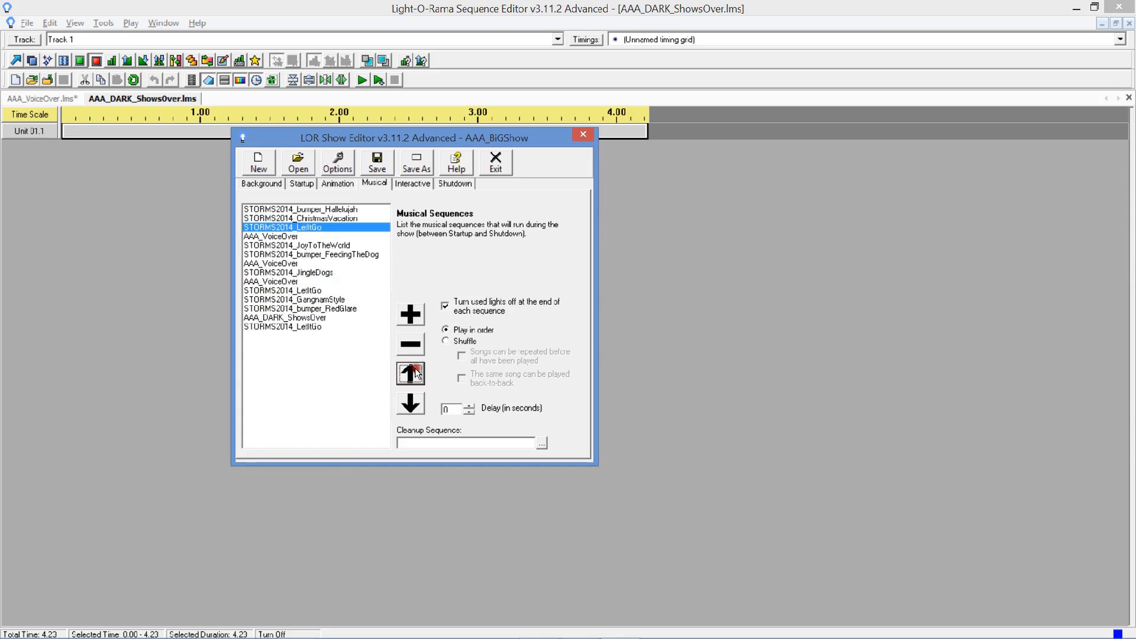
Move the last STORMS2014_LetItGo entry in the list to directly below STORMS2014_JoyToTheWorld.
{"action": "left_click", "coordinate": [306, 318]}
{"action": "left_click", "coordinate": [305, 326]}
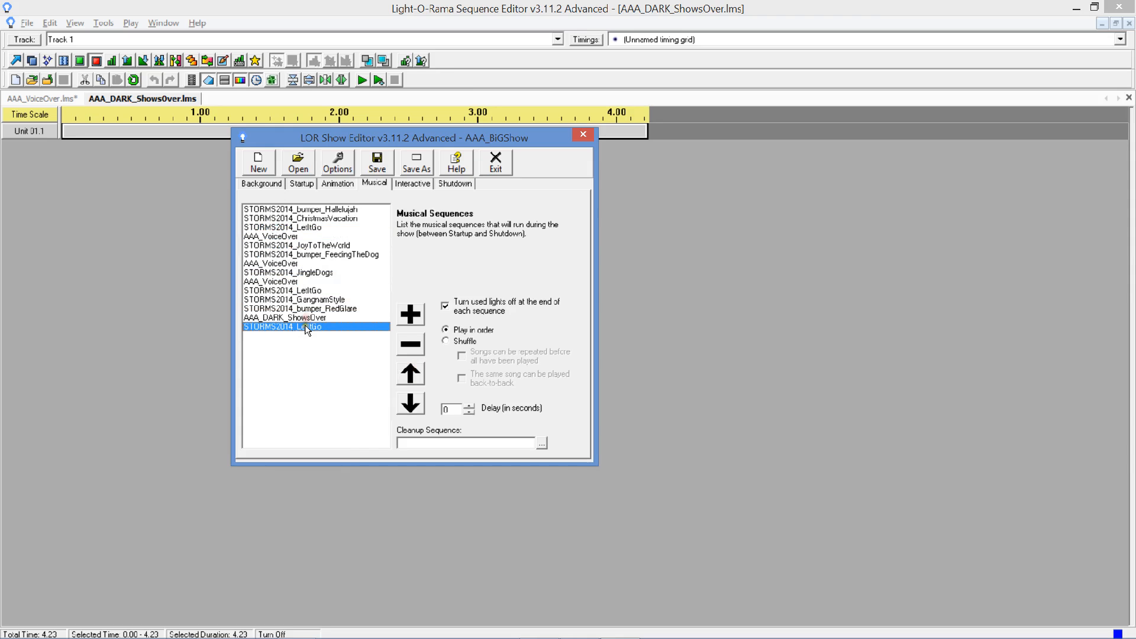
{"action": "left_click", "coordinate": [410, 373]}
{"action": "left_click", "coordinate": [410, 373]}
{"action": "left_click", "coordinate": [411, 373]}
{"action": "left_click", "coordinate": [411, 373]}
{"action": "left_click", "coordinate": [411, 372]}
{"action": "left_click", "coordinate": [410, 373]}
{"action": "left_click", "coordinate": [411, 373]}
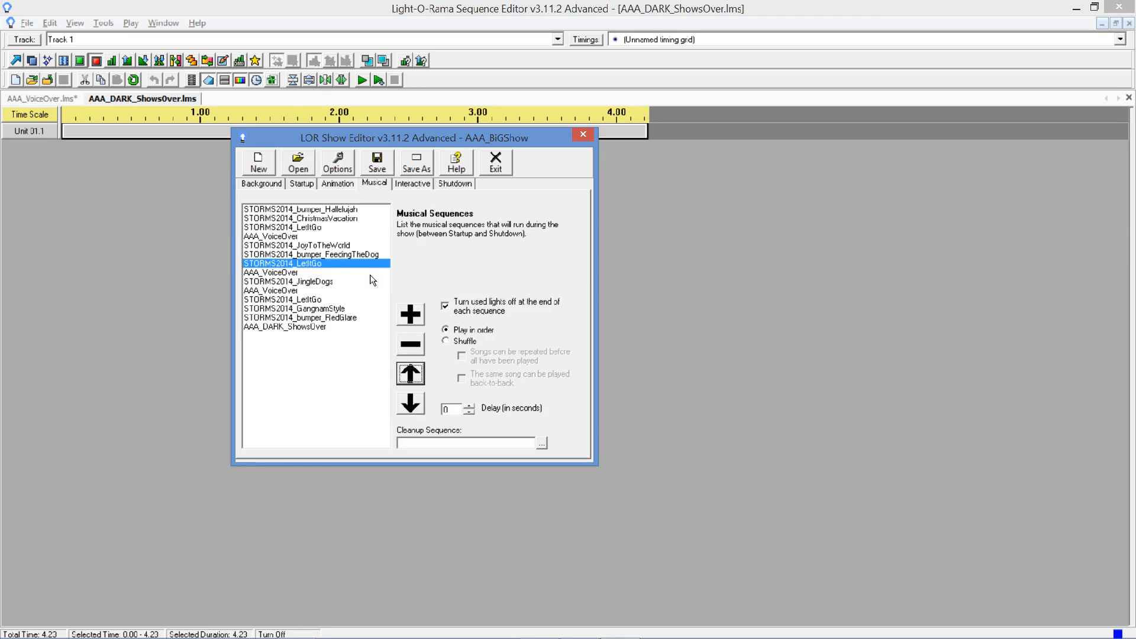
{"action": "key", "text": "Return"}
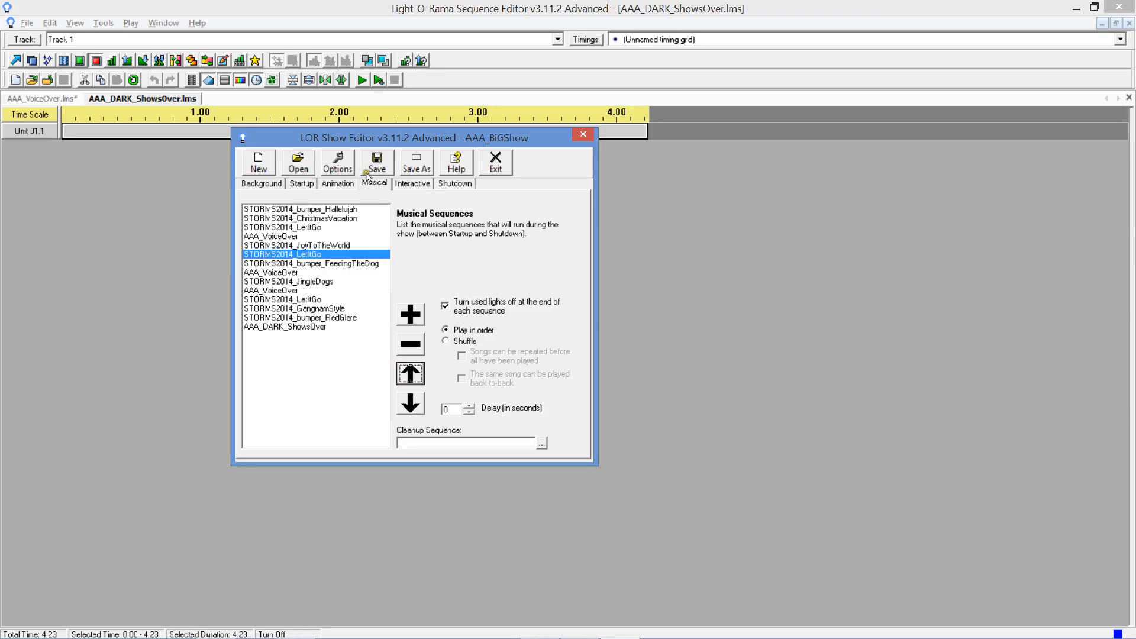
Review the show's interactive groups, startup sequences and shutdown sequences.
{"action": "left_click", "coordinate": [413, 186]}
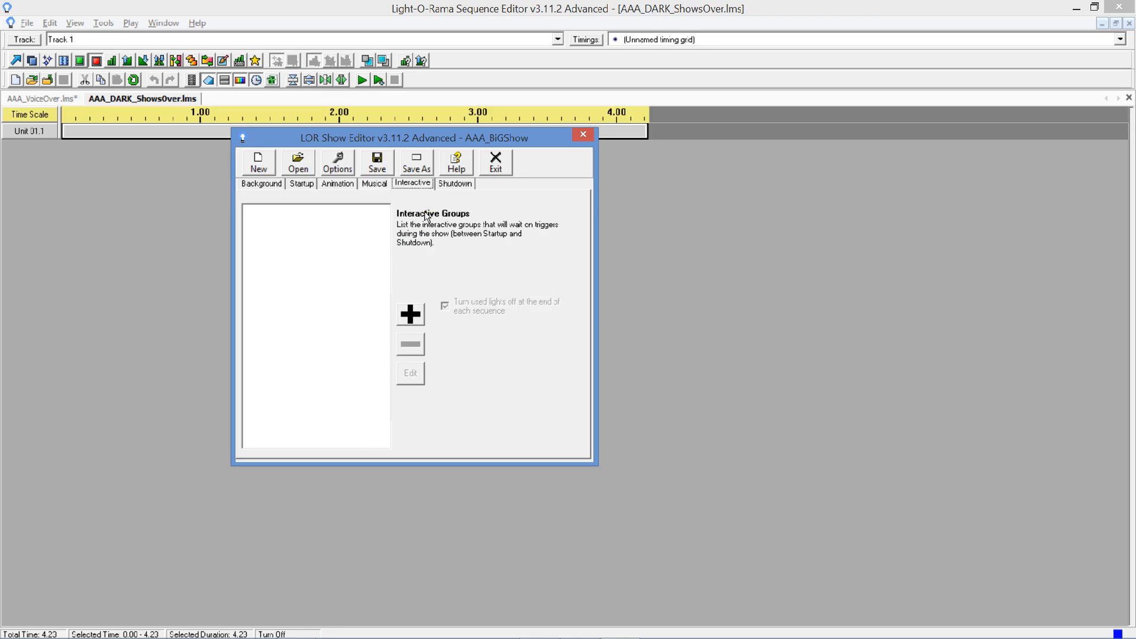
{"action": "left_click", "coordinate": [470, 183]}
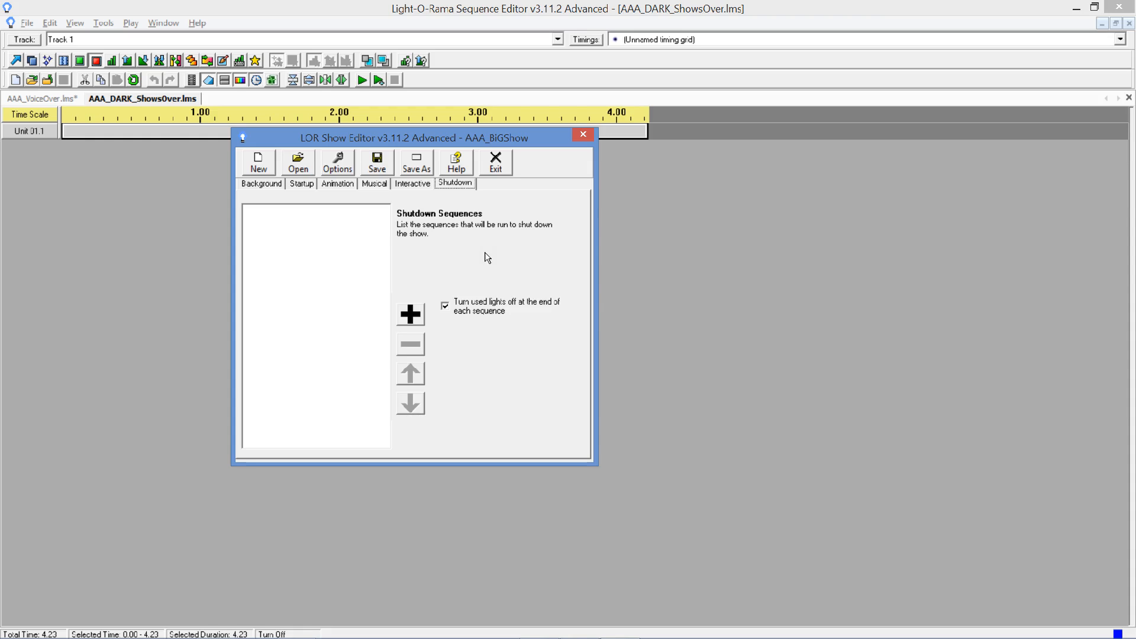
{"action": "left_click", "coordinate": [374, 232]}
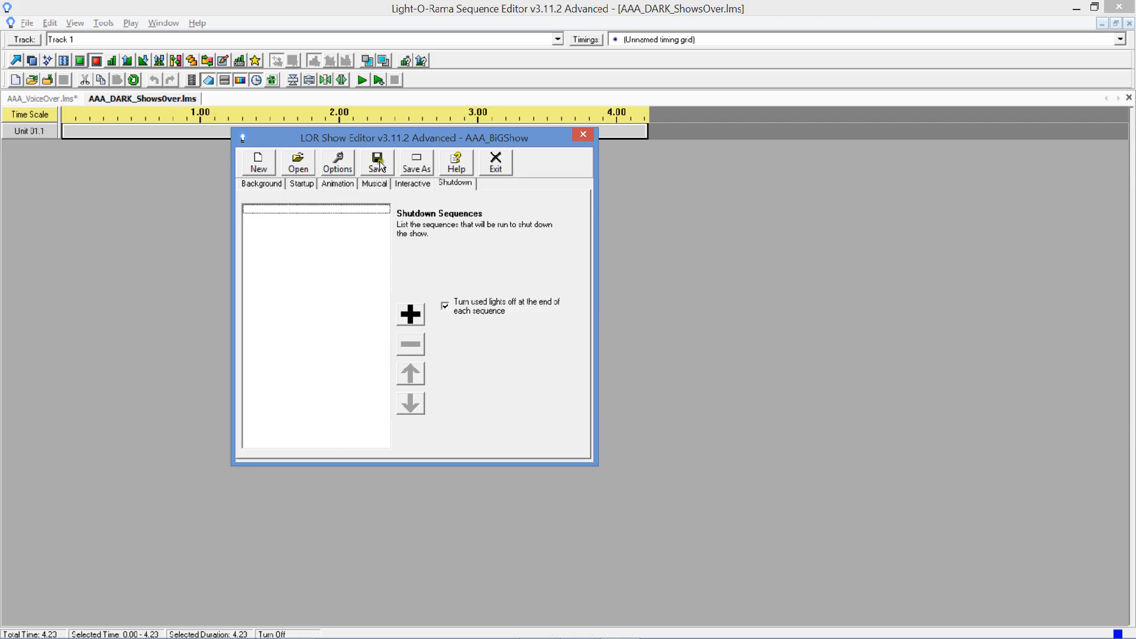
{"action": "left_click", "coordinate": [292, 185]}
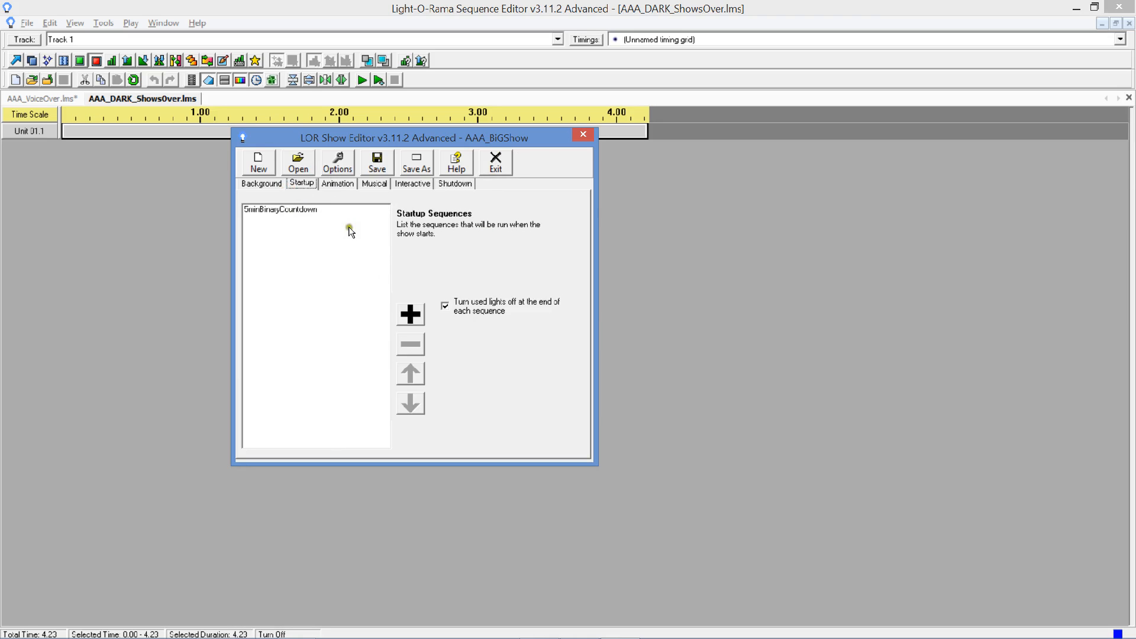
{"action": "left_click", "coordinate": [294, 210]}
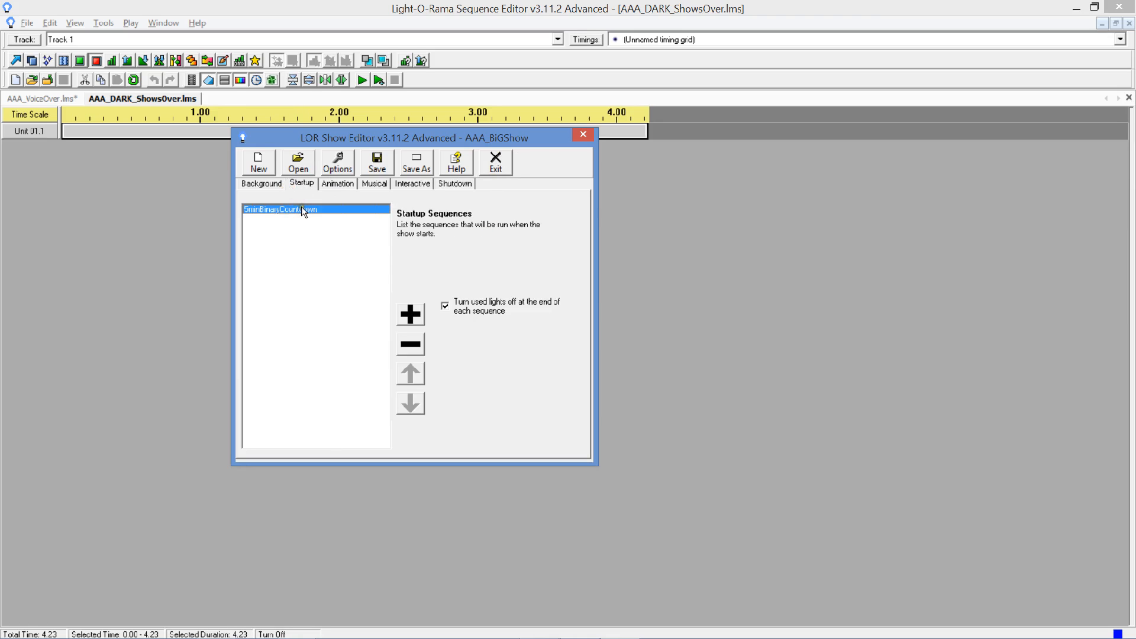
{"action": "left_click", "coordinate": [455, 184]}
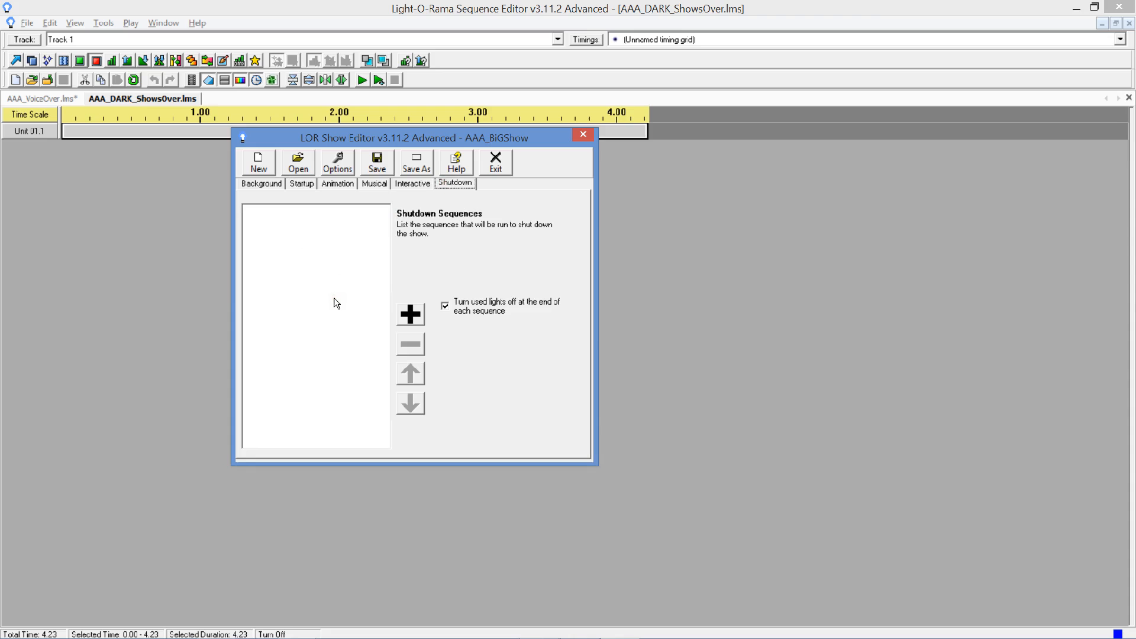
Return to the sequence editor, close AAA_DARK_ShowsOver and start a new musical sequence.
{"action": "left_click", "coordinate": [878, 253]}
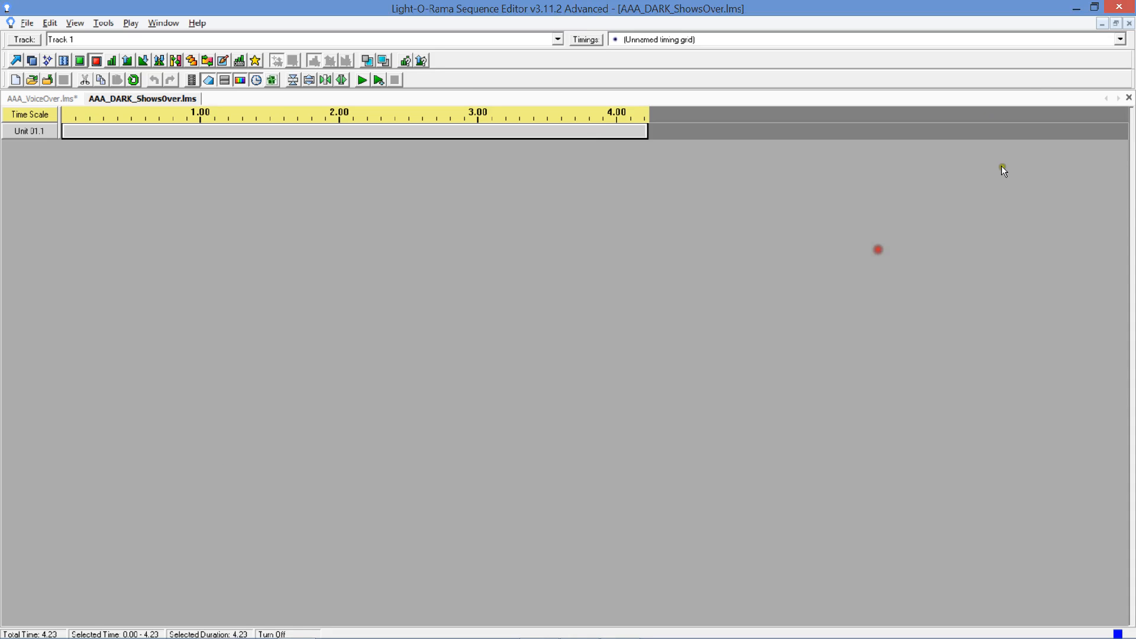
{"action": "left_click", "coordinate": [1127, 99]}
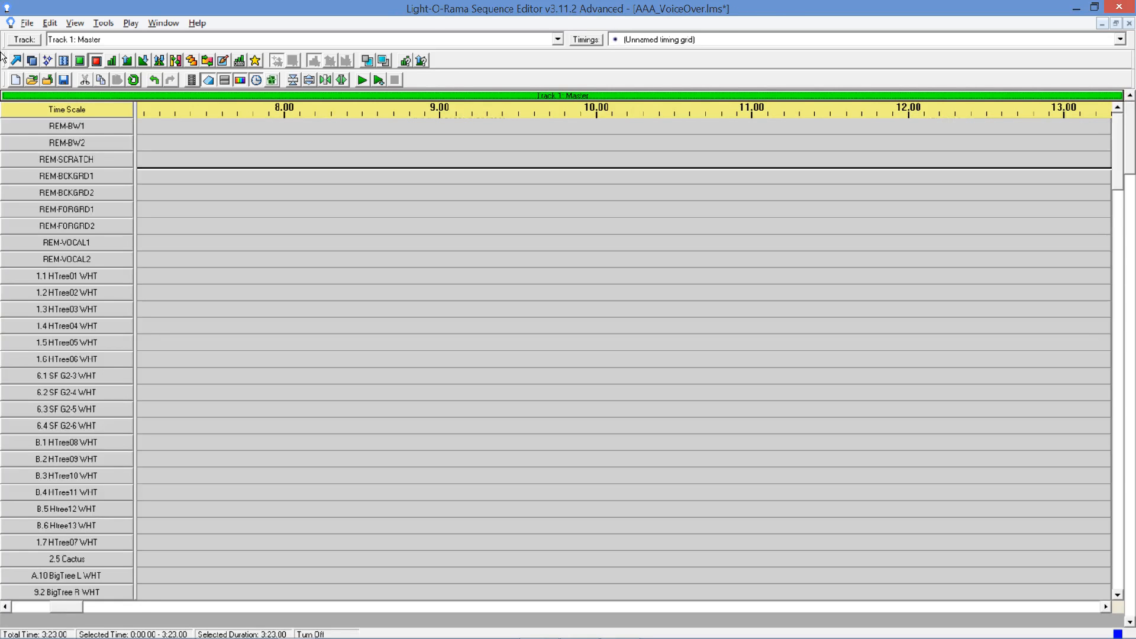
{"action": "left_click", "coordinate": [13, 83]}
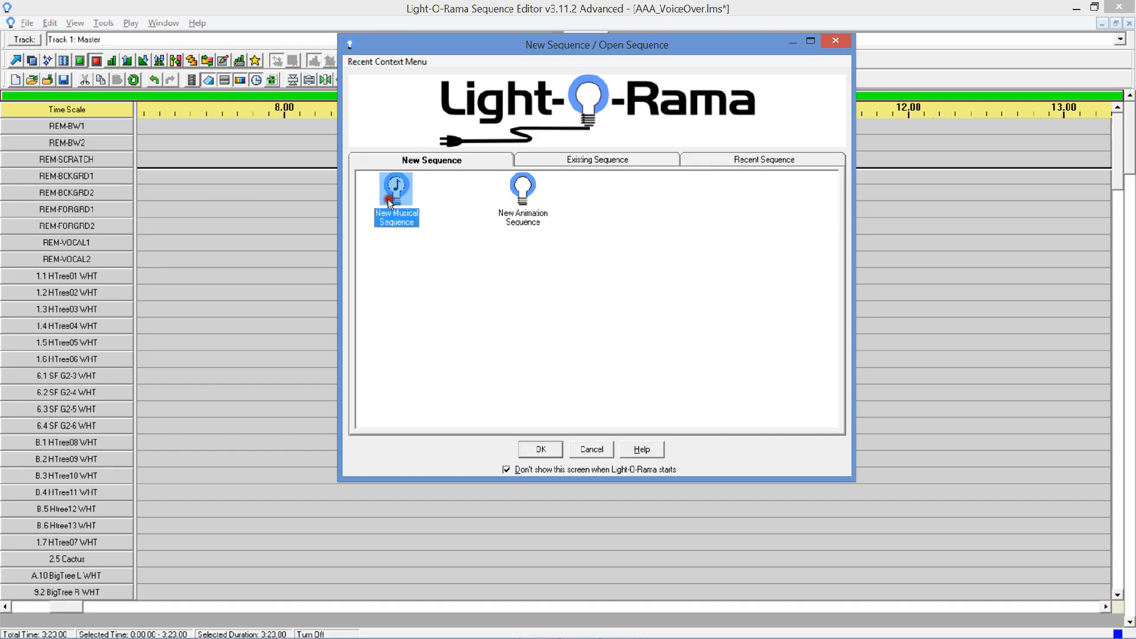
{"action": "double_click", "coordinate": [388, 198]}
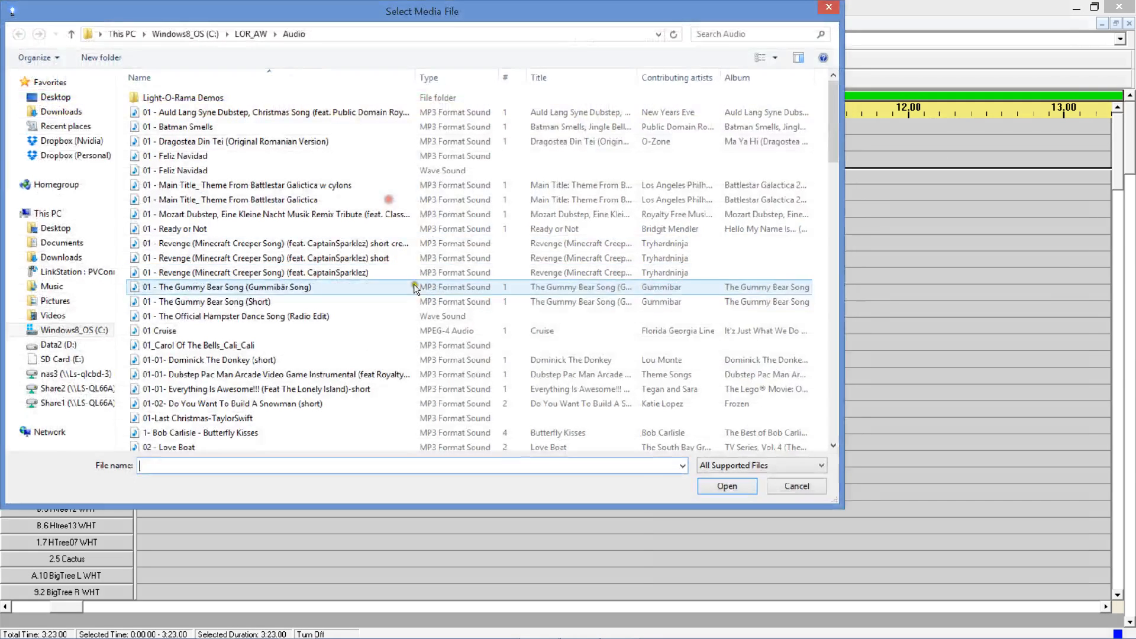
Choose the silcence4min audio from the Audio folder as the new sequence's media file.
{"action": "left_click", "coordinate": [833, 414]}
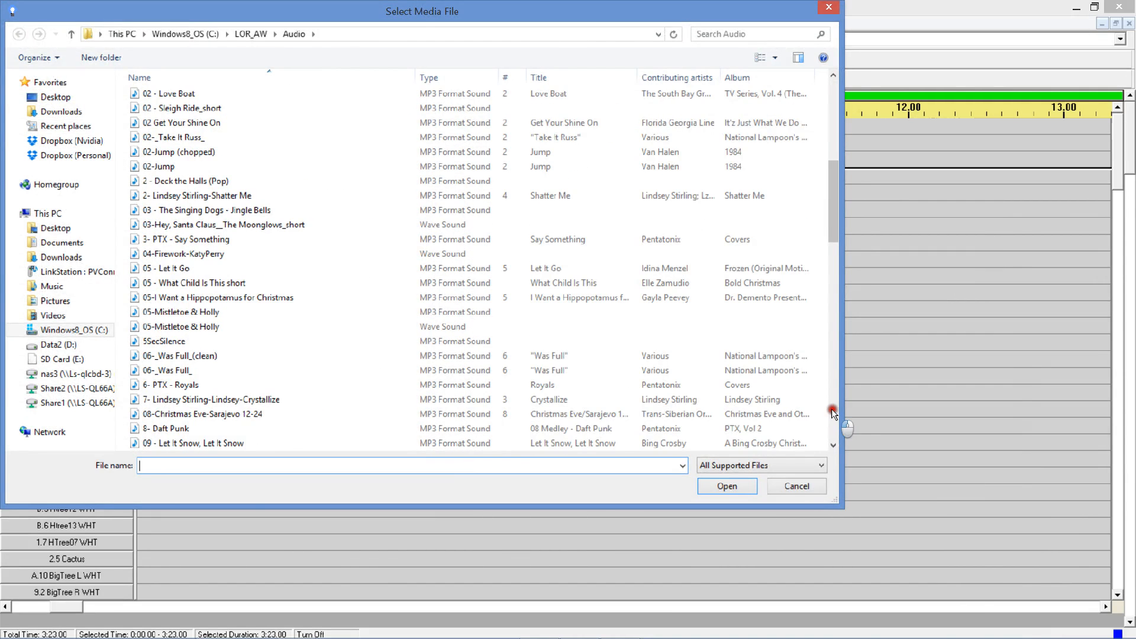
{"action": "left_click", "coordinate": [834, 414]}
{"action": "left_click", "coordinate": [833, 413]}
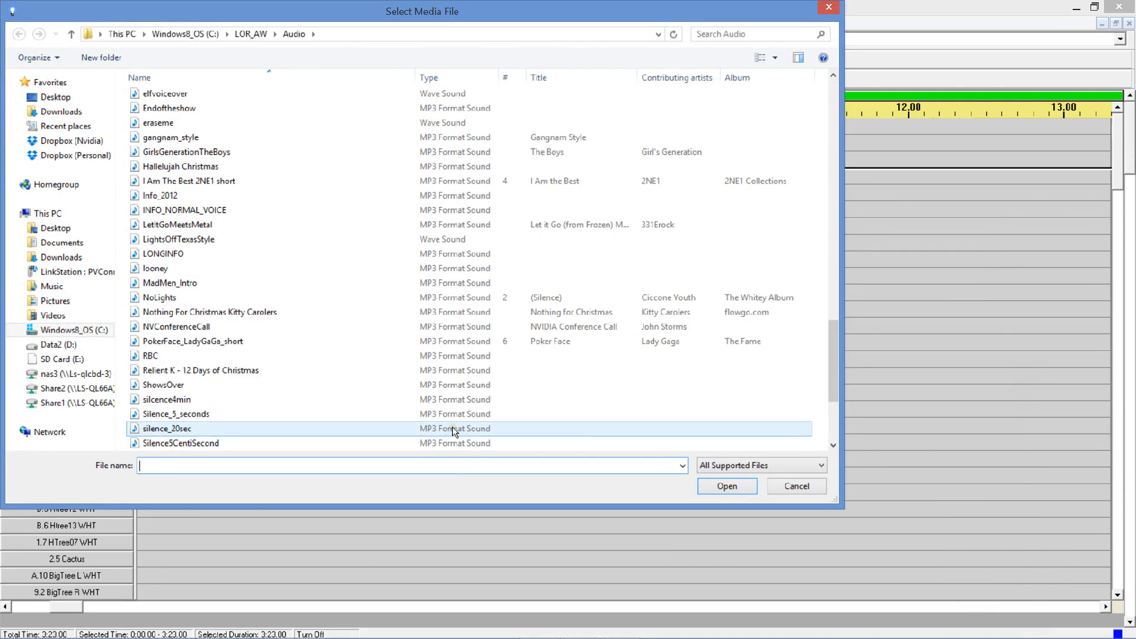
{"action": "left_click", "coordinate": [833, 405]}
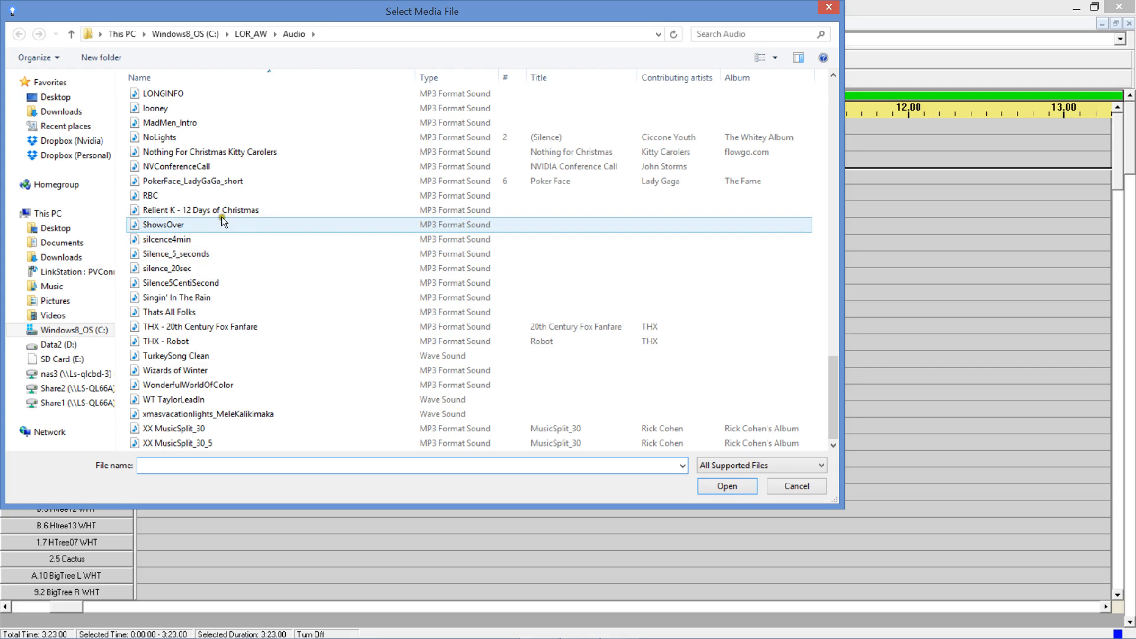
{"action": "left_click", "coordinate": [200, 238]}
{"action": "double_click", "coordinate": [200, 237]}
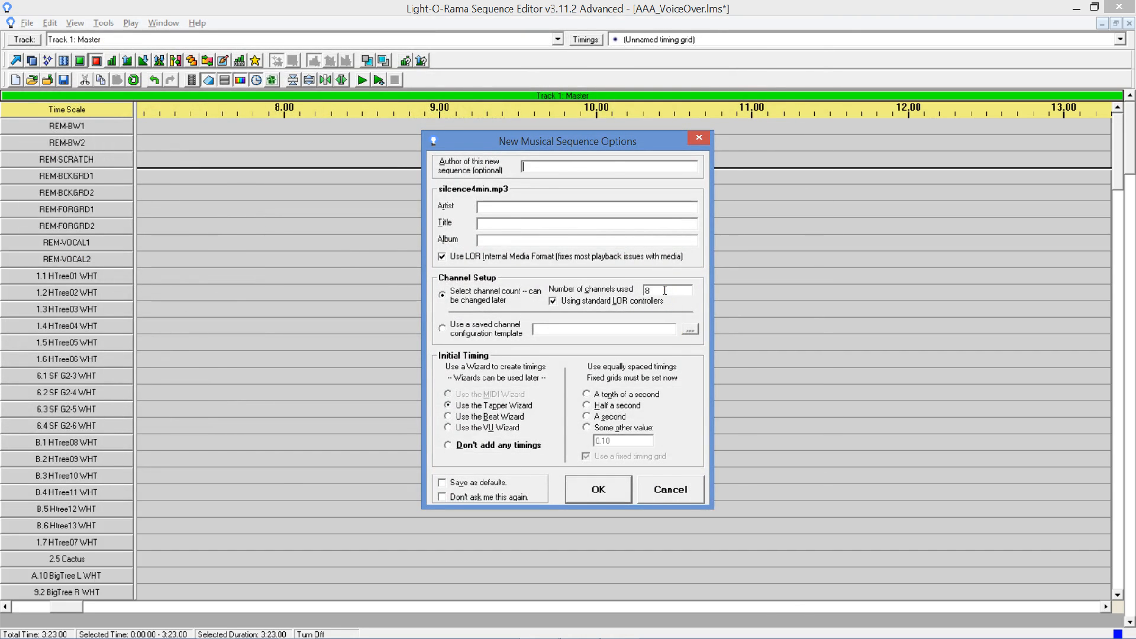
Create the sequence with the saved channel configuration Arrowwood2015_v1_1.lcc and without adding any timings.
{"action": "left_click", "coordinate": [456, 328]}
{"action": "left_click", "coordinate": [690, 329]}
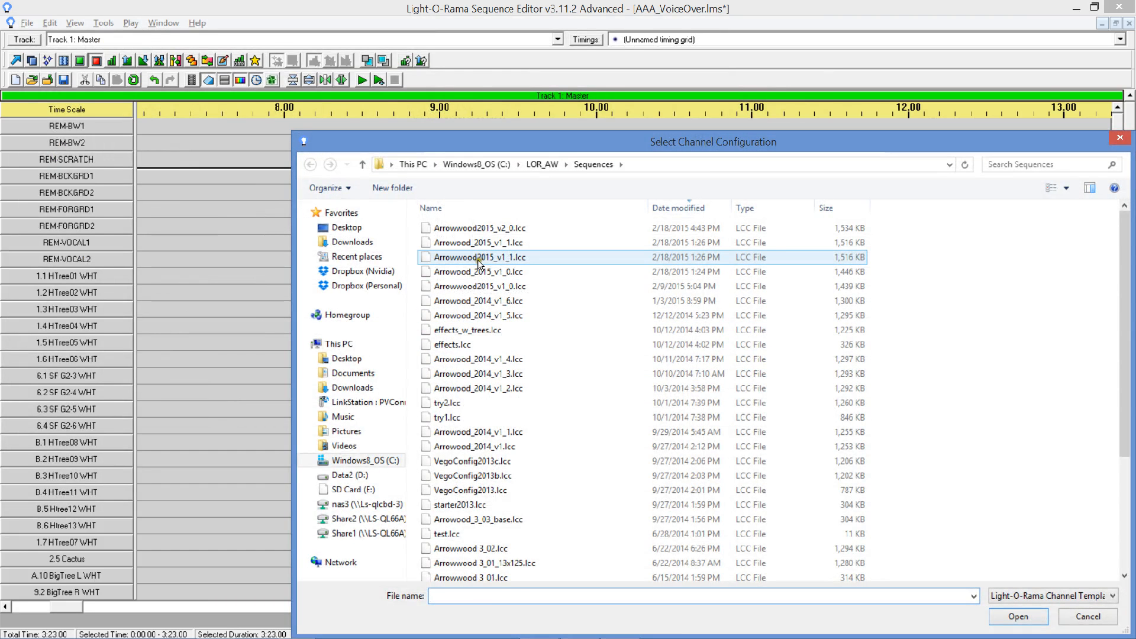
{"action": "double_click", "coordinate": [477, 258]}
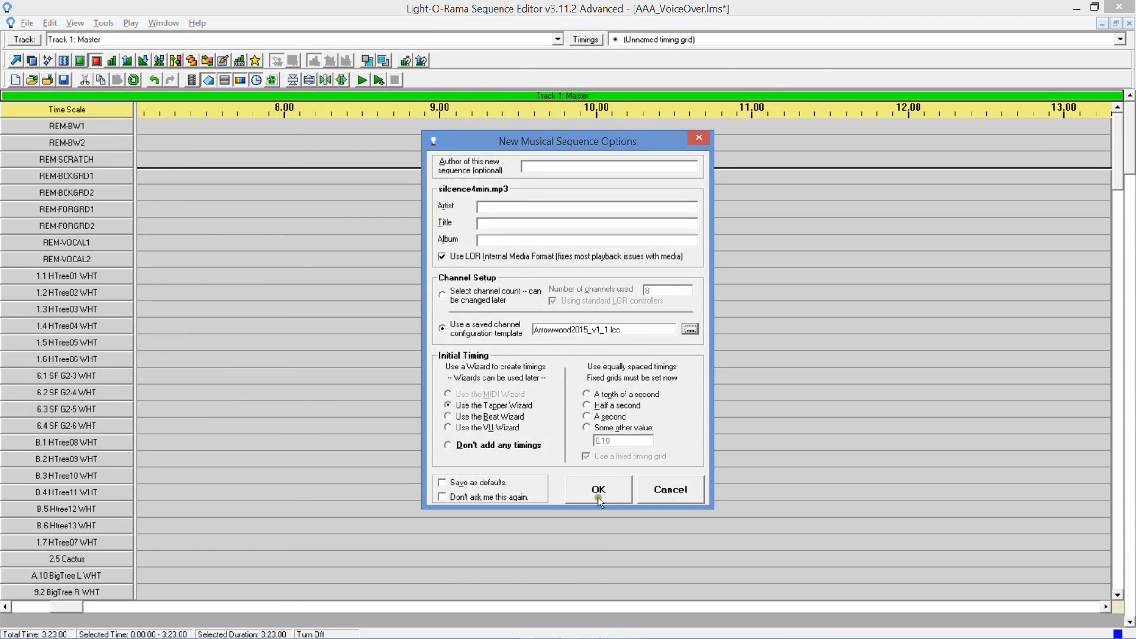
{"action": "left_click", "coordinate": [496, 448]}
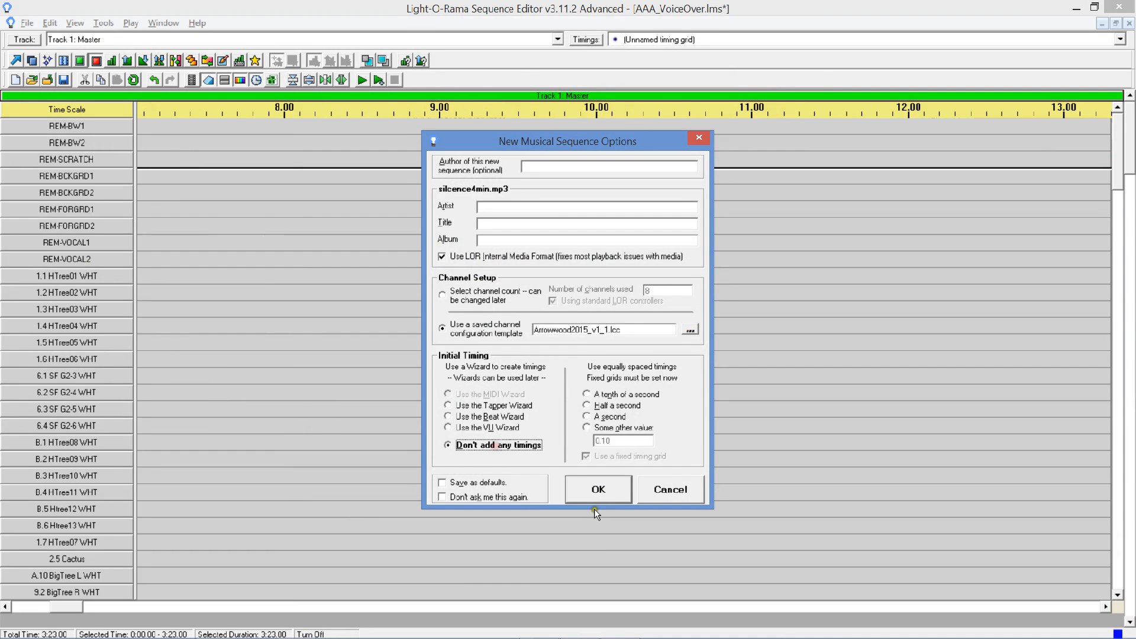
{"action": "left_click", "coordinate": [591, 499]}
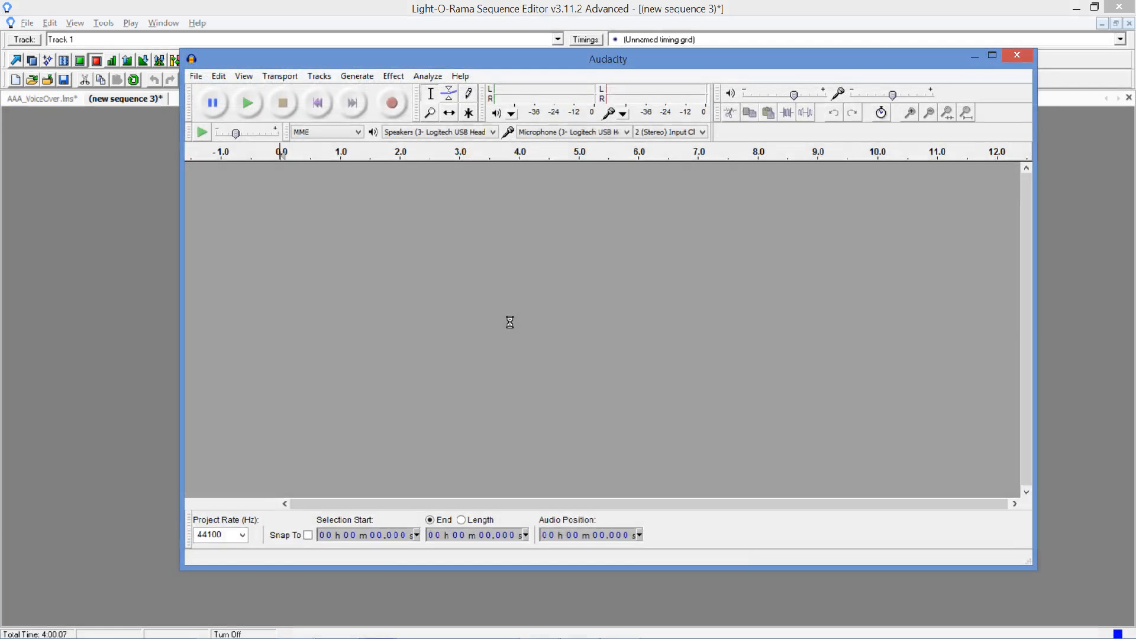
Switch to Audacity and generate a silent audio track lasting 1 minute 5 seconds.
{"action": "left_click", "coordinate": [362, 75]}
{"action": "left_click", "coordinate": [379, 139]}
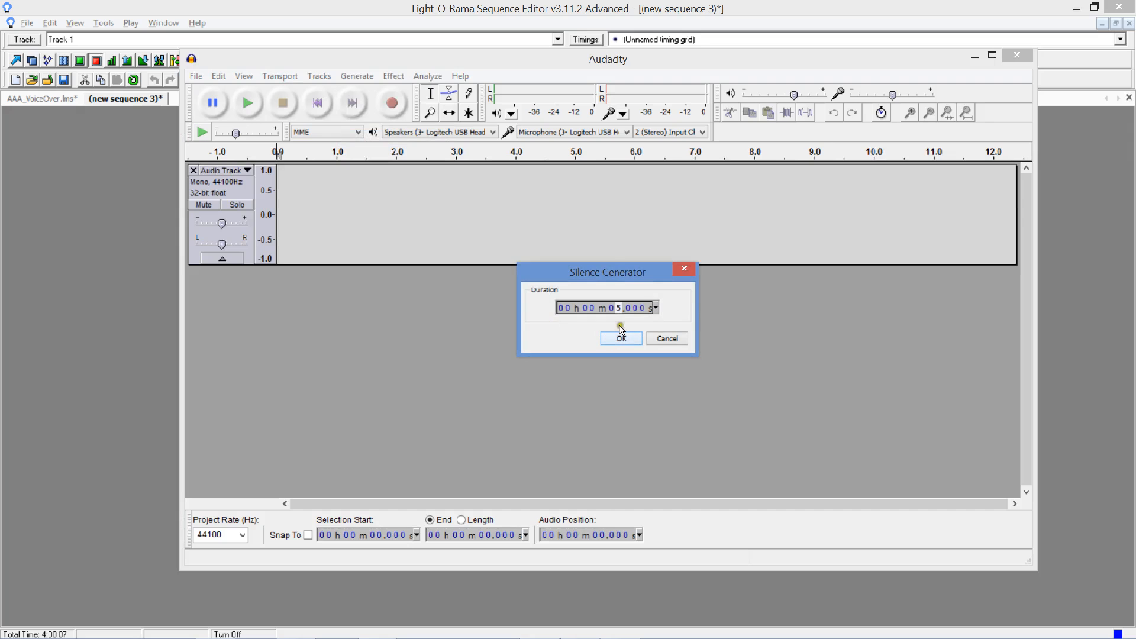
{"action": "left_click", "coordinate": [590, 312]}
{"action": "type", "text": "1"}
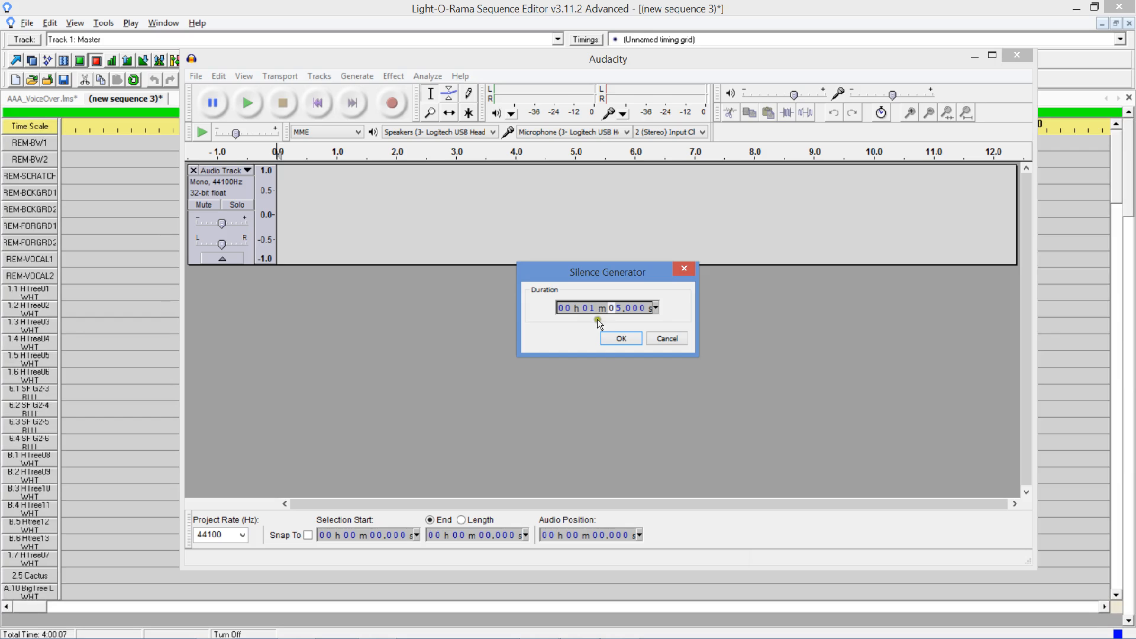
{"action": "left_click", "coordinate": [620, 341]}
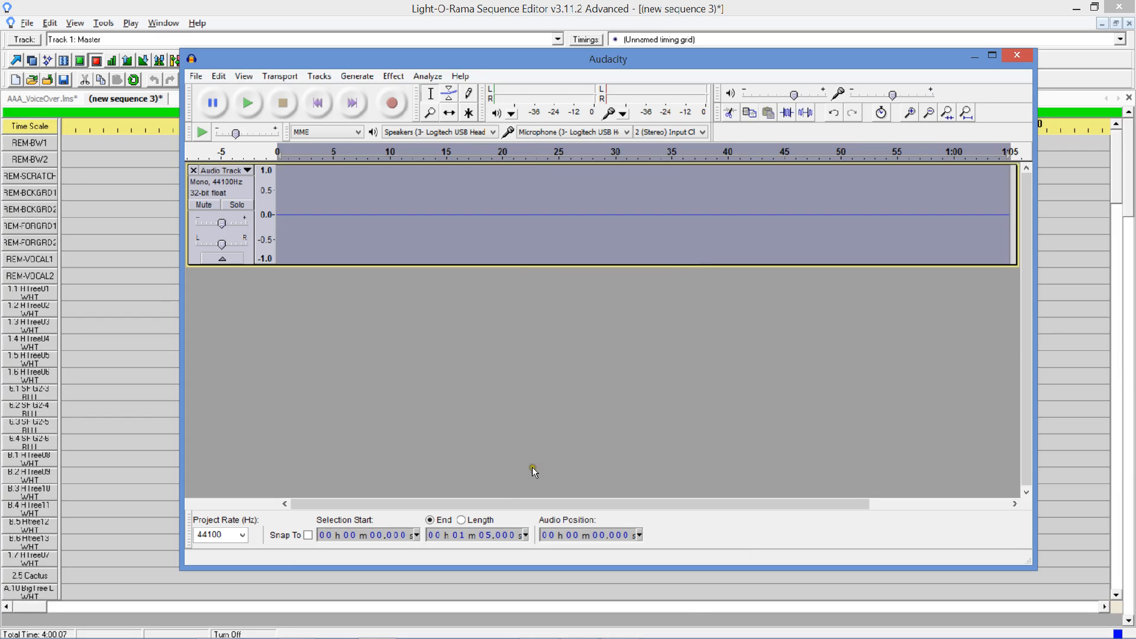
Play the generated silence briefly, stop playback and close Audacity without saving the project.
{"action": "left_click", "coordinate": [254, 112]}
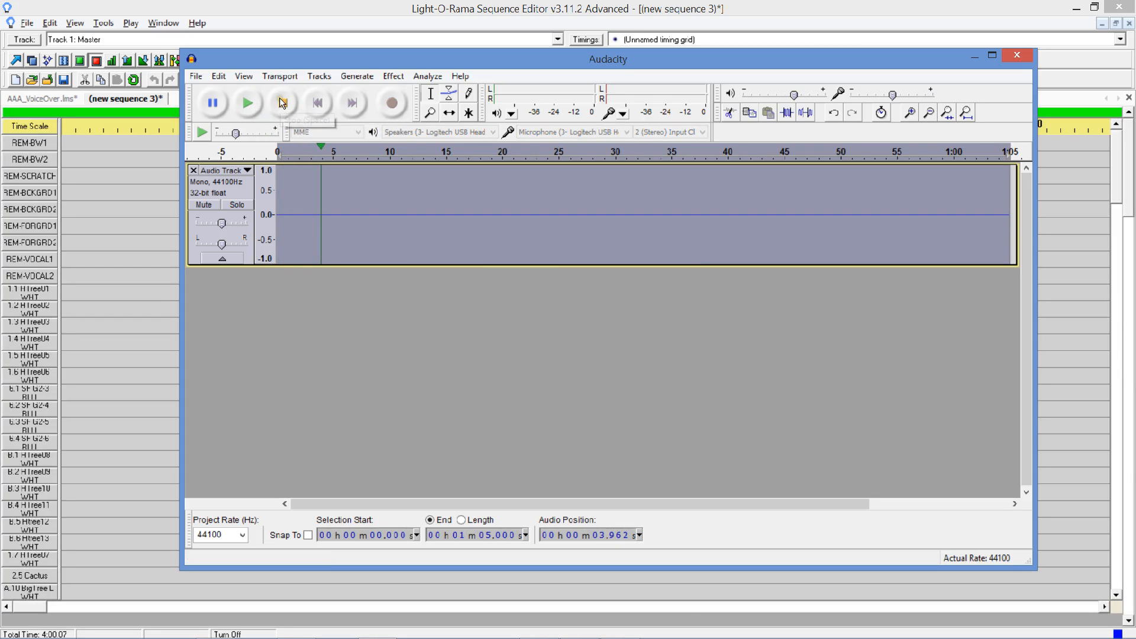
{"action": "left_click", "coordinate": [282, 103]}
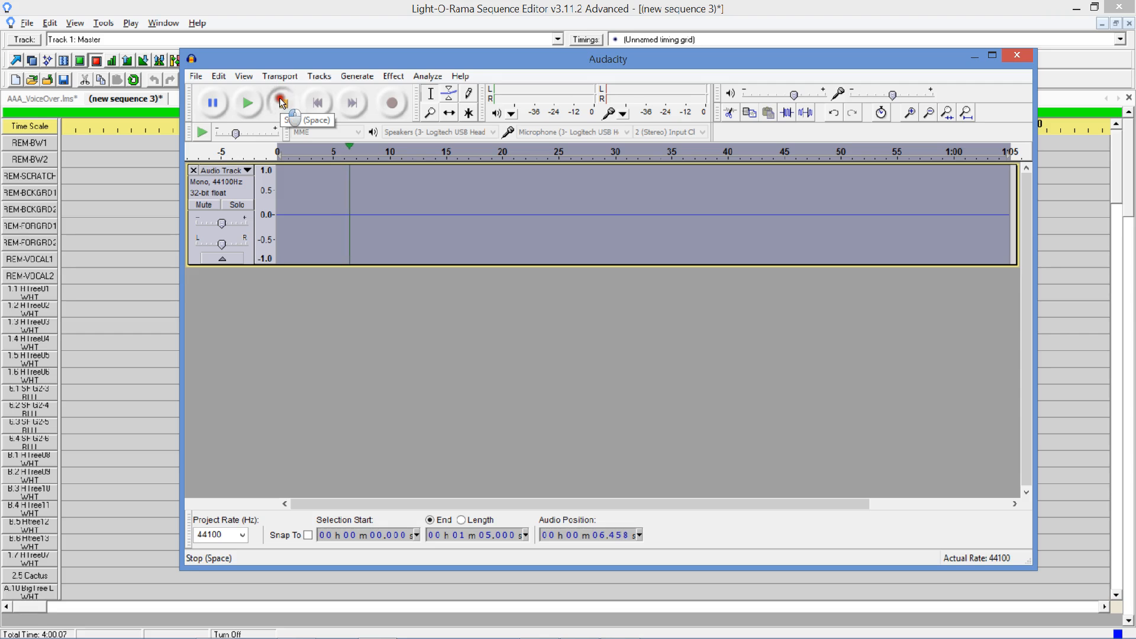
{"action": "left_click", "coordinate": [1017, 55]}
{"action": "left_click", "coordinate": [566, 378]}
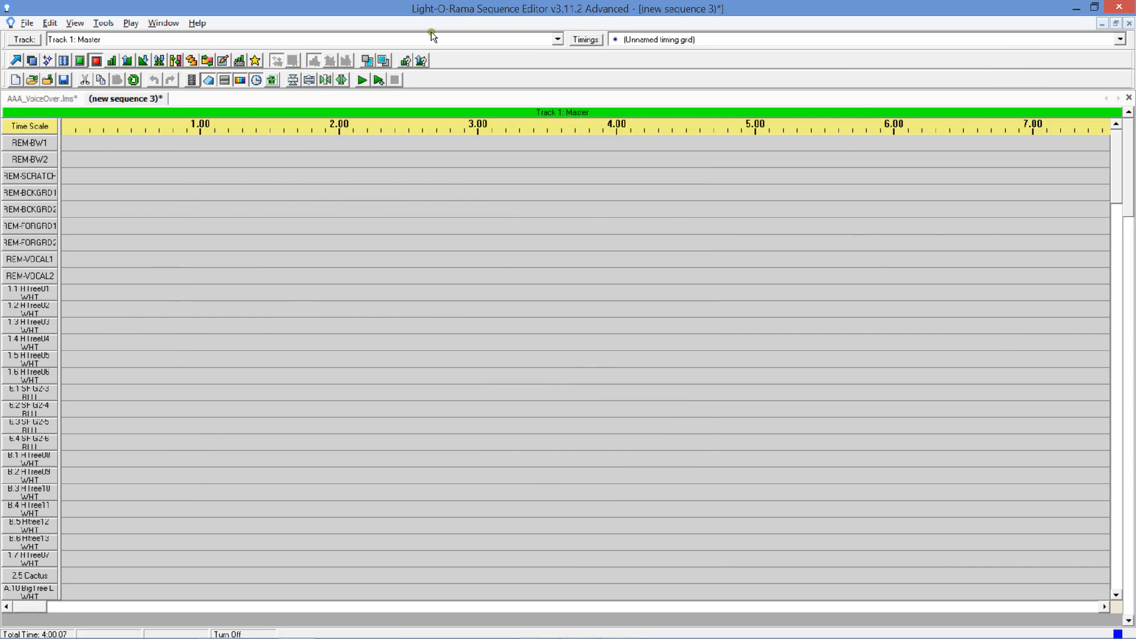
Show Track 2: Tricks in the new sequence and widen the channel name column to fit the full names.
{"action": "left_click", "coordinate": [558, 39]}
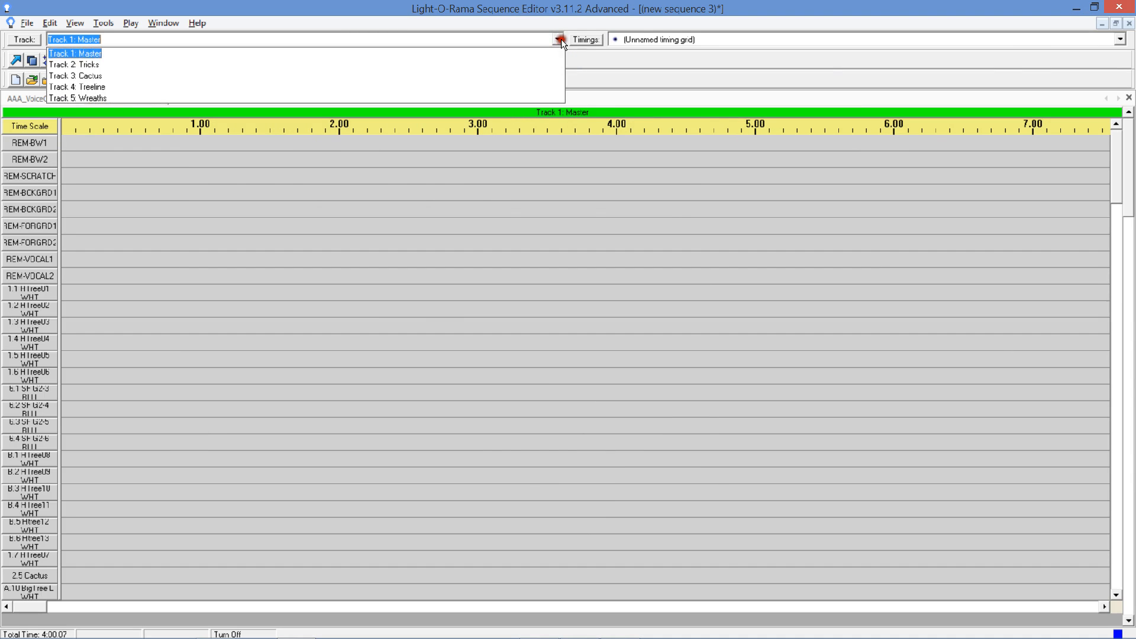
{"action": "left_click", "coordinate": [52, 65]}
{"action": "left_click_drag", "start_coordinate": [60, 291], "coordinate": [157, 284]}
Turn on the EVERYTHING group for the full length of the sequence and check the lit channel rows.
{"action": "left_click", "coordinate": [79, 61]}
{"action": "left_click", "coordinate": [176, 300]}
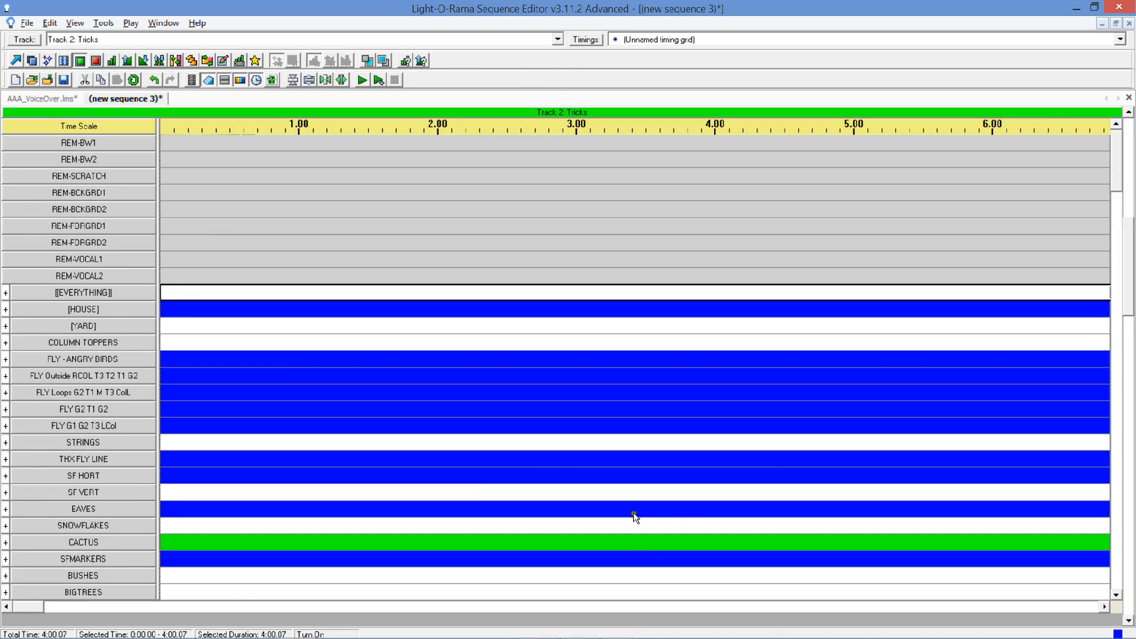
{"action": "mouse_move", "coordinate": [635, 519]}
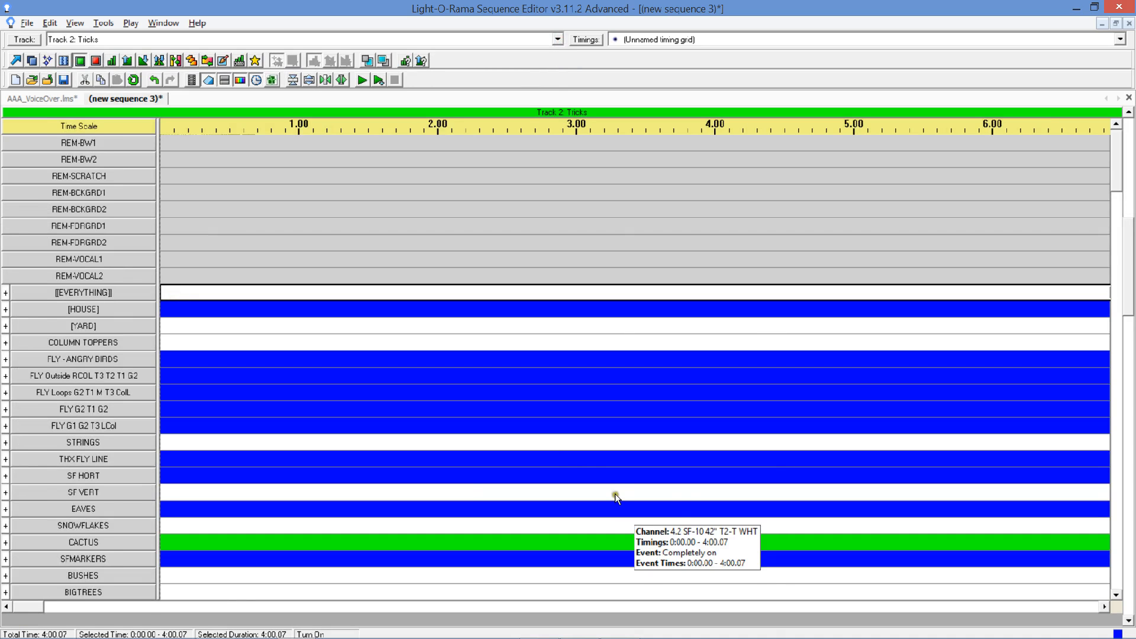
{"action": "scroll", "coordinate": [577, 458], "scroll_direction": "down", "scroll_amount": 3}
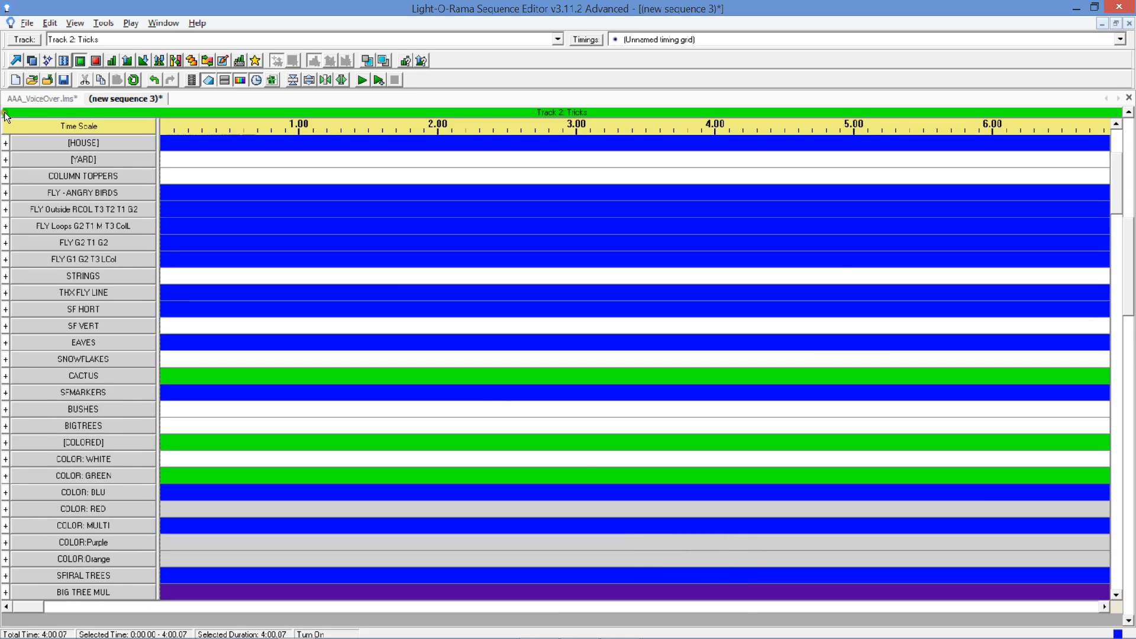
Save the new sequence as AAA_STATIC_ALL_ON in the Sequences folder.
{"action": "left_click", "coordinate": [63, 79]}
{"action": "type", "text": "A"}
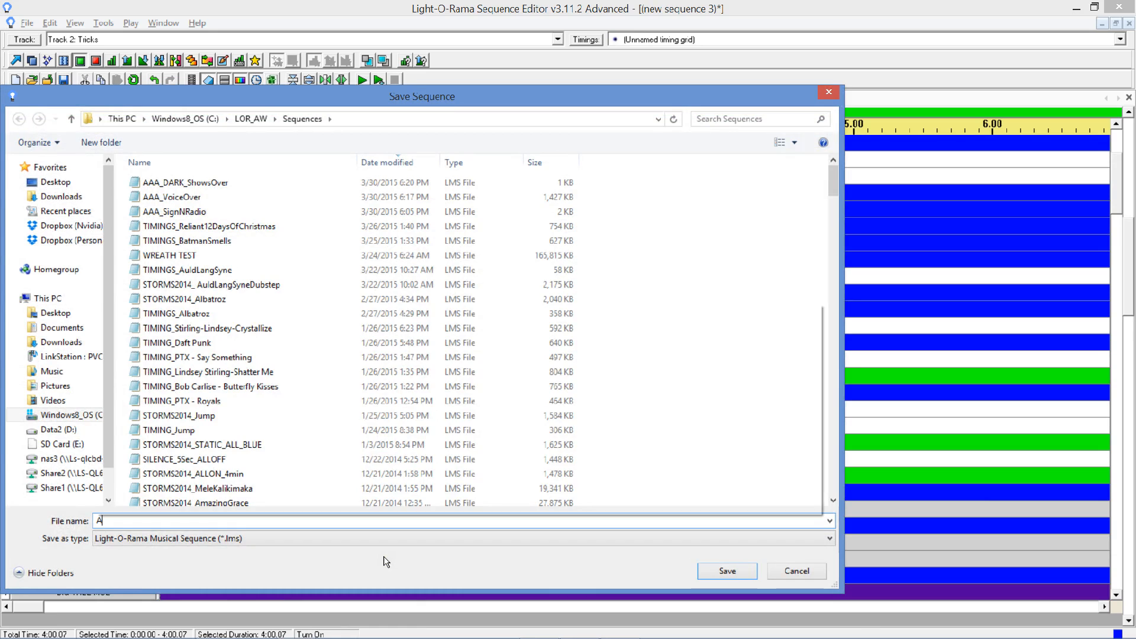
{"action": "type", "text": "AA_ST"}
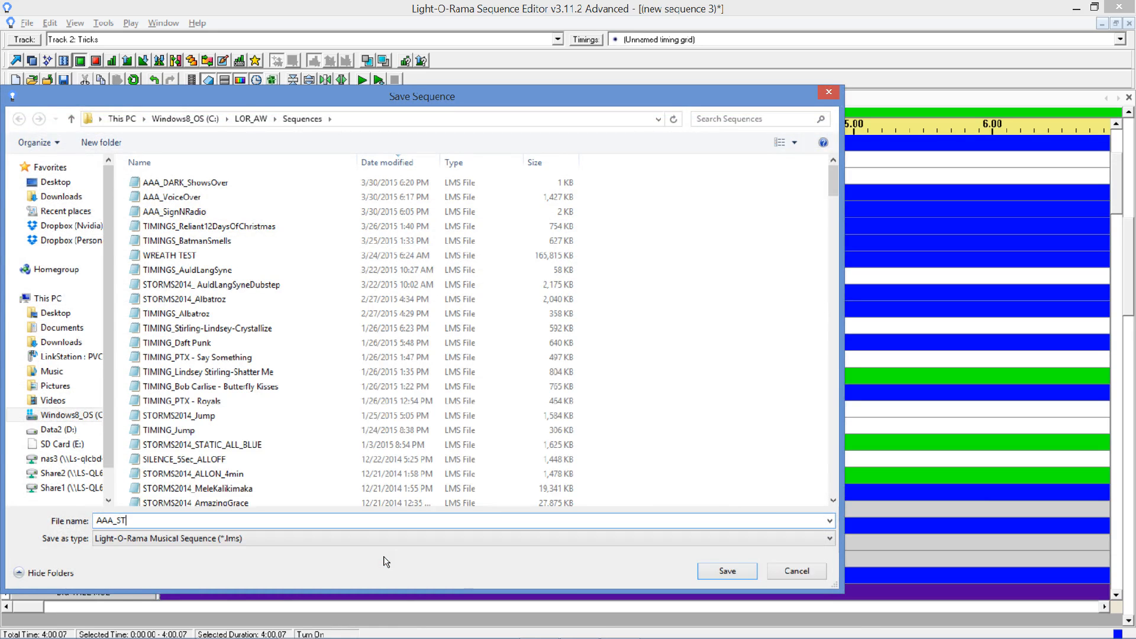
{"action": "type", "text": "ATIC_ALL_ON"}
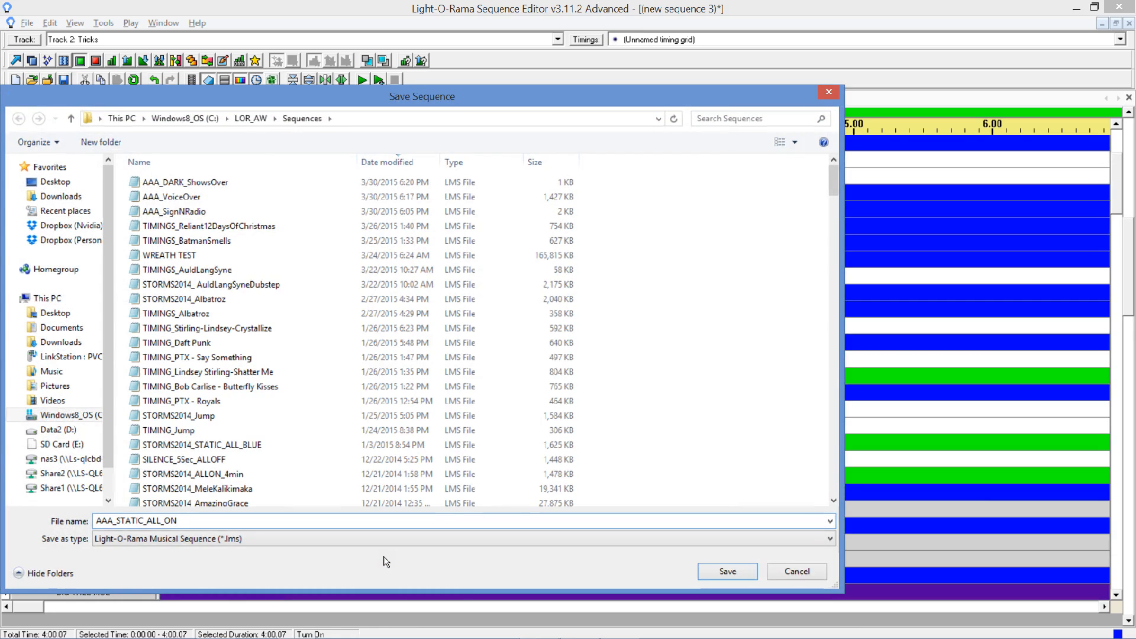
{"action": "key", "text": "Return"}
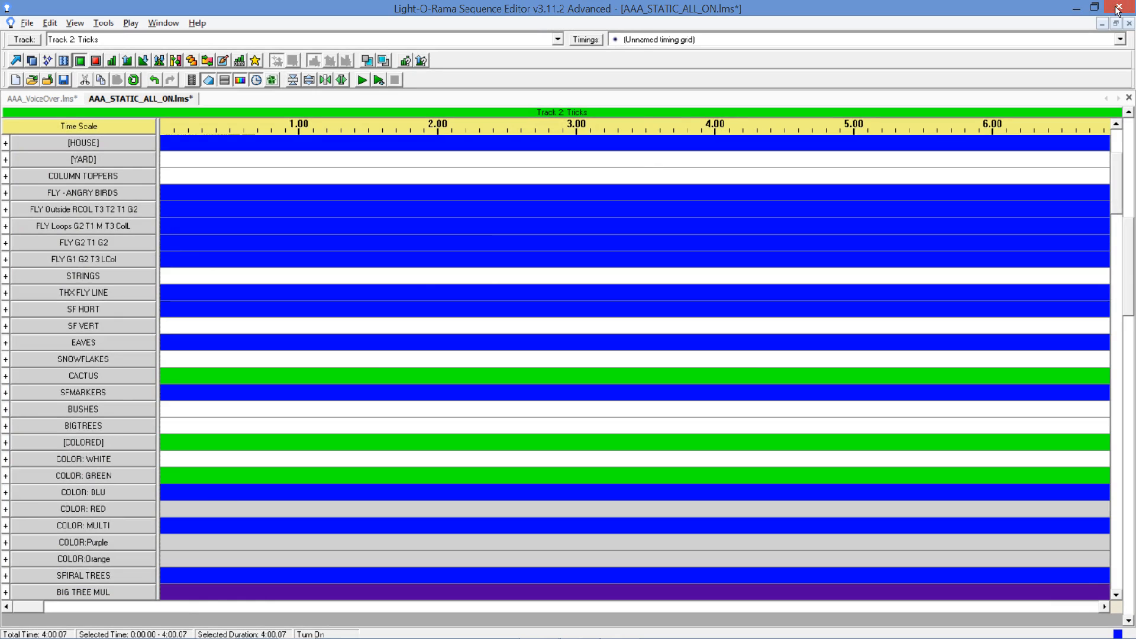
Exit the sequence editor, discarding the AAA_VoiceOver changes and saving AAA_STATIC_ALL_ON.
{"action": "left_click", "coordinate": [1118, 10]}
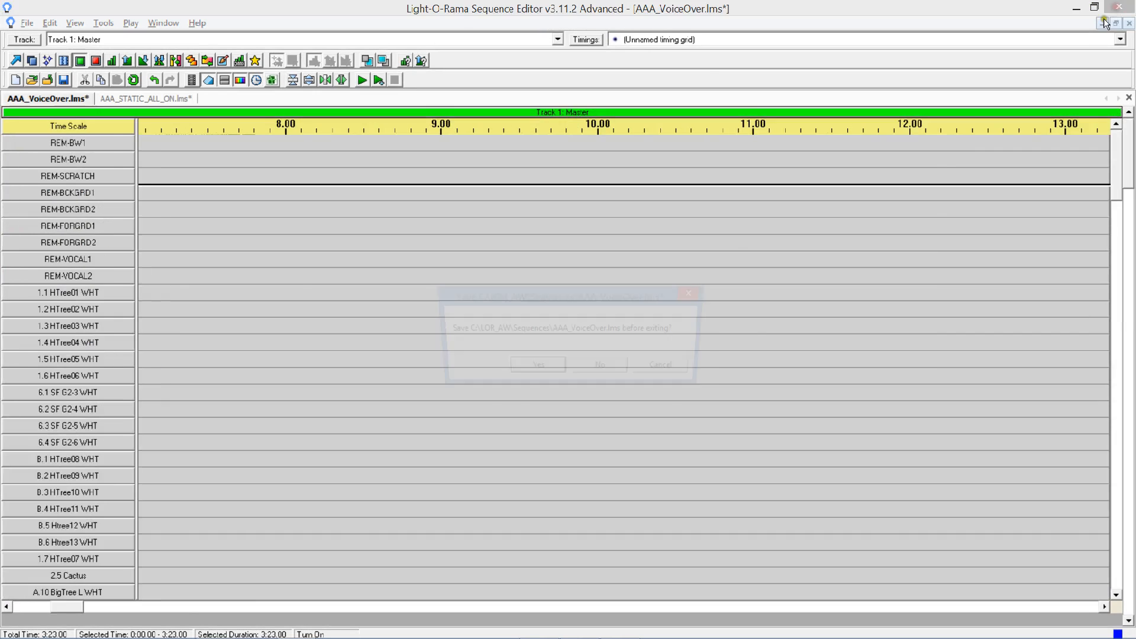
{"action": "left_click", "coordinate": [590, 370]}
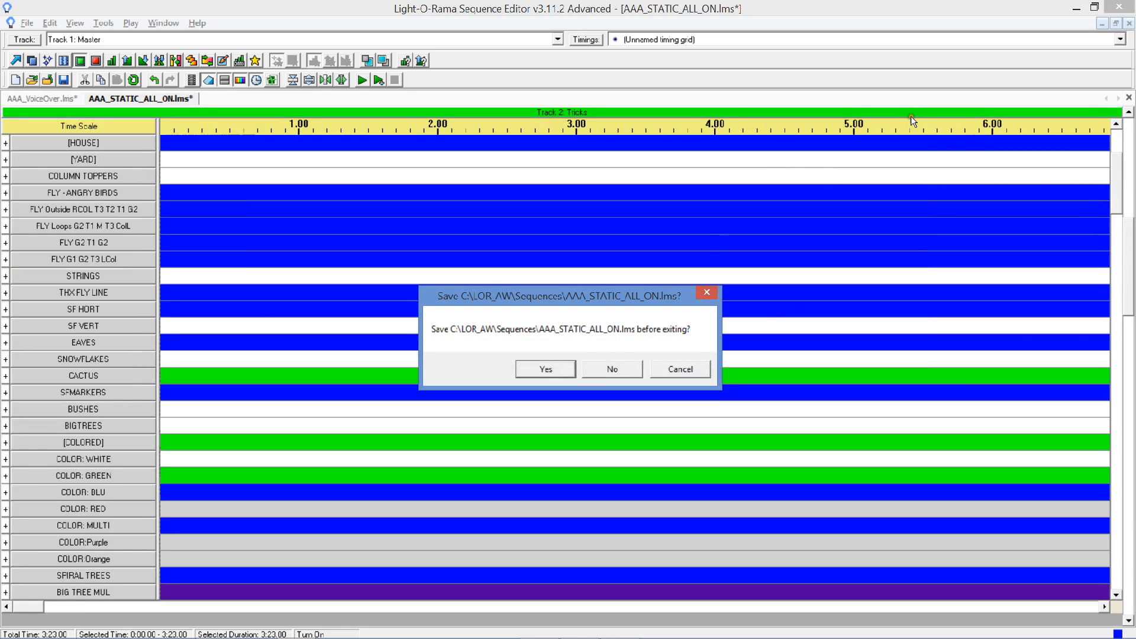
{"action": "left_click", "coordinate": [568, 369]}
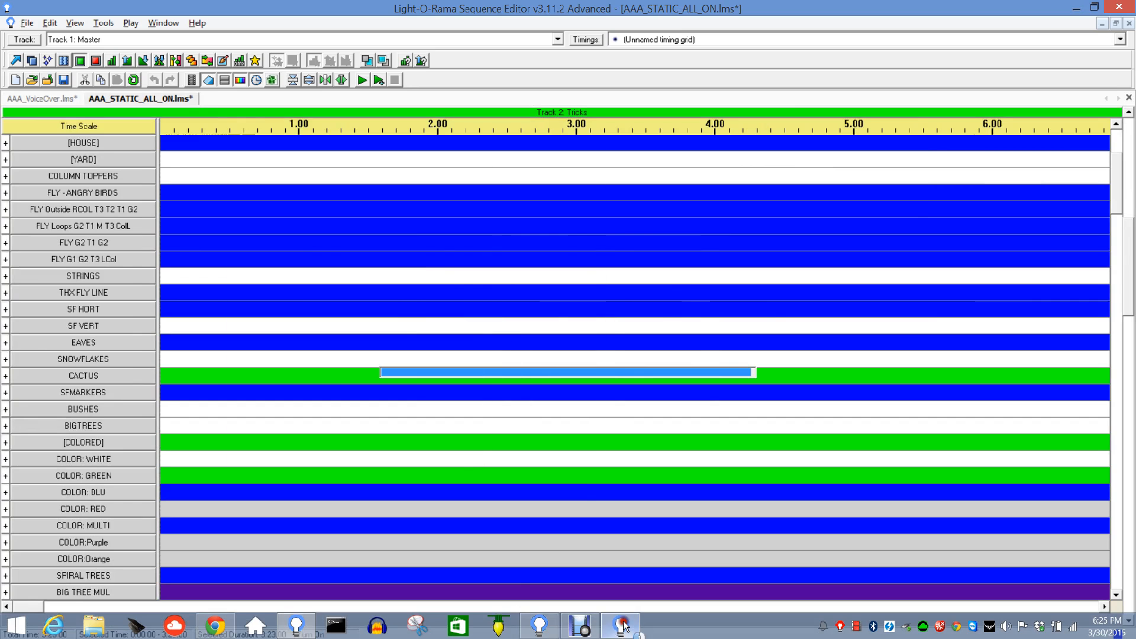
Switch to the LOR Show Editor, search the sequence files for "aaa" and add AAA_STATIC_ALL_ON to the shutdown sequences.
{"action": "left_click", "coordinate": [621, 626]}
{"action": "left_click", "coordinate": [410, 315]}
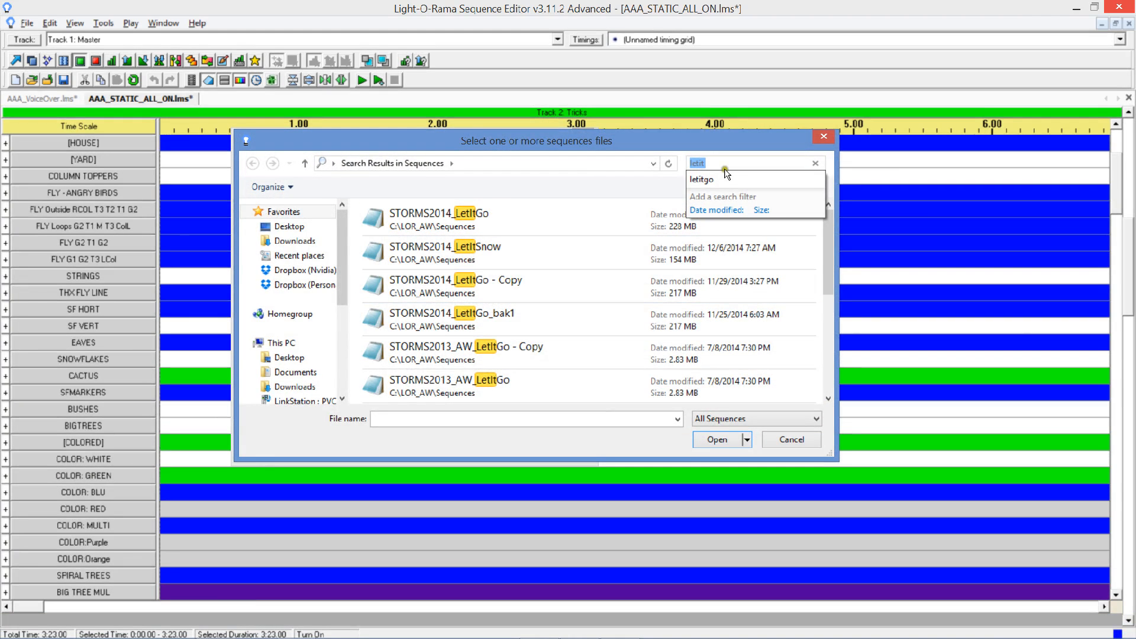
{"action": "type", "text": "aaa"}
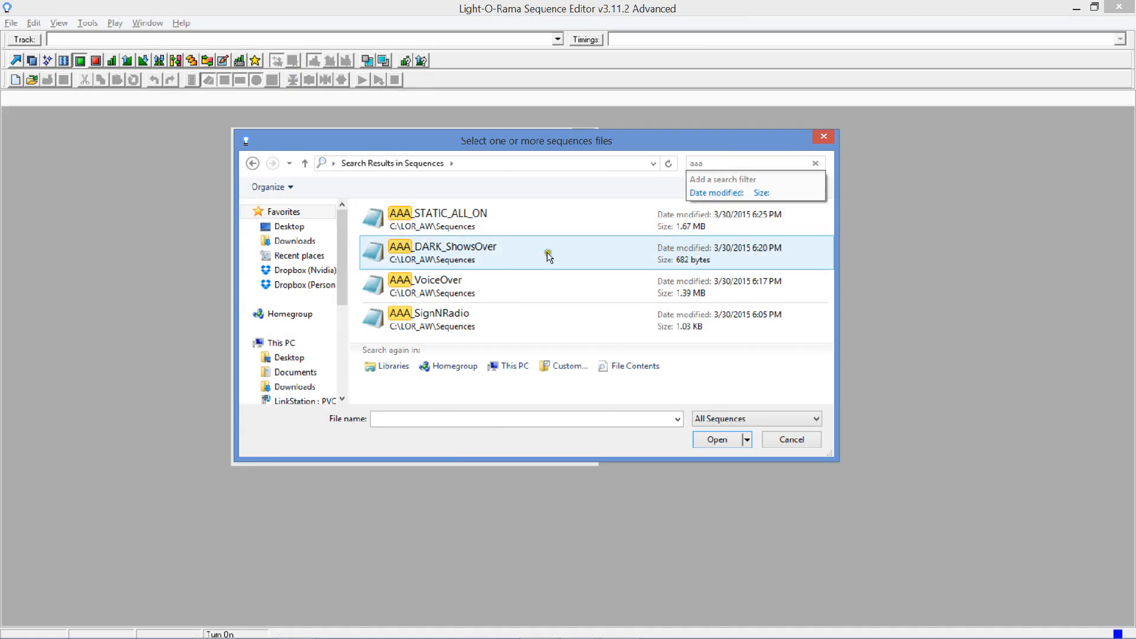
{"action": "left_click", "coordinate": [438, 219]}
{"action": "left_click", "coordinate": [717, 440]}
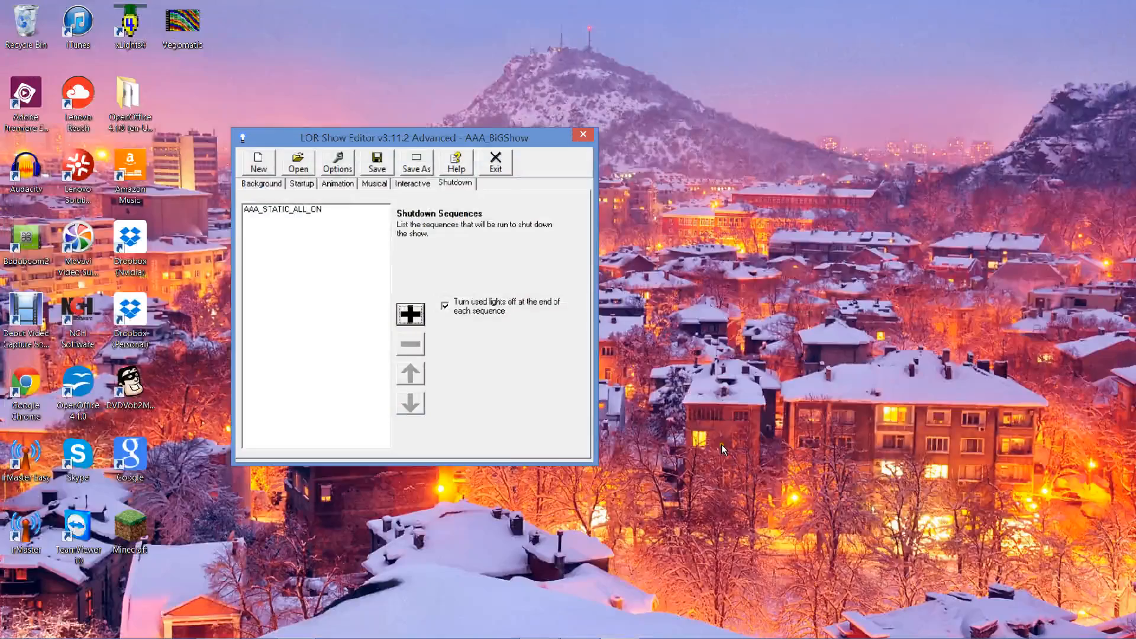
Add AAA_STATIC_ALL_ON to the shutdown sequences six more times and save the show.
{"action": "left_click", "coordinate": [410, 314]}
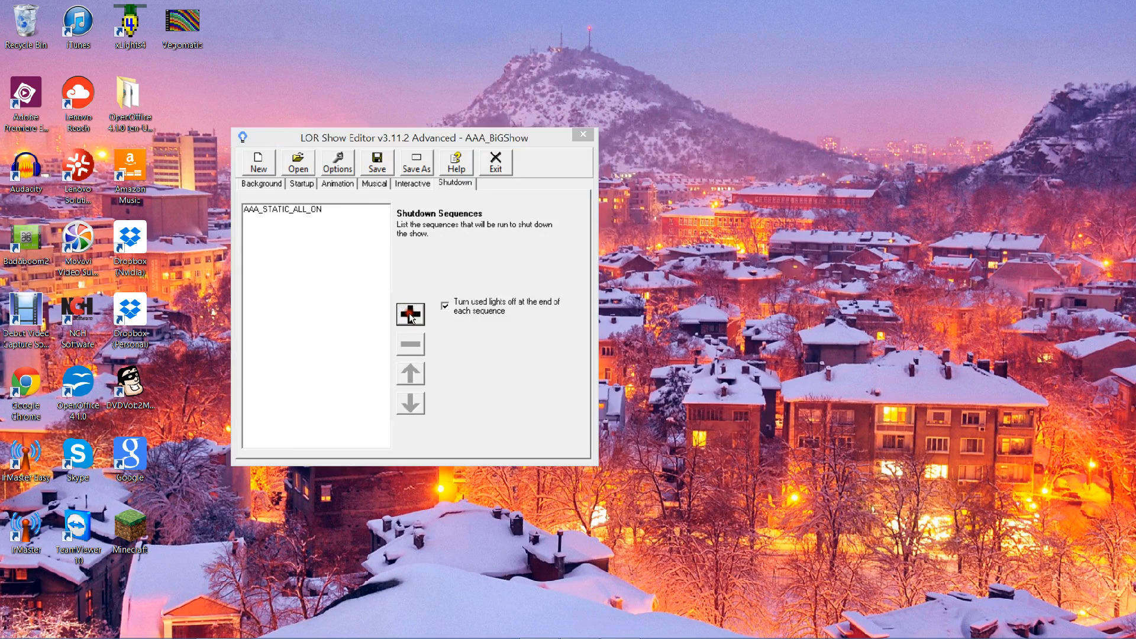
{"action": "double_click", "coordinate": [485, 232]}
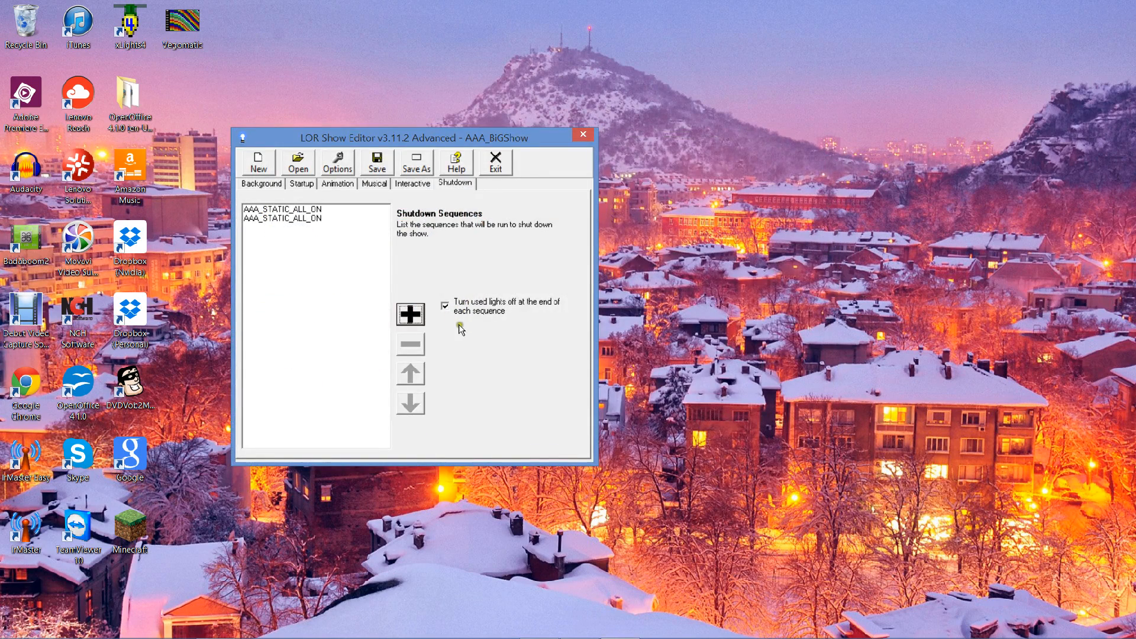
{"action": "left_click", "coordinate": [411, 314]}
{"action": "double_click", "coordinate": [479, 228]}
{"action": "left_click", "coordinate": [407, 310]}
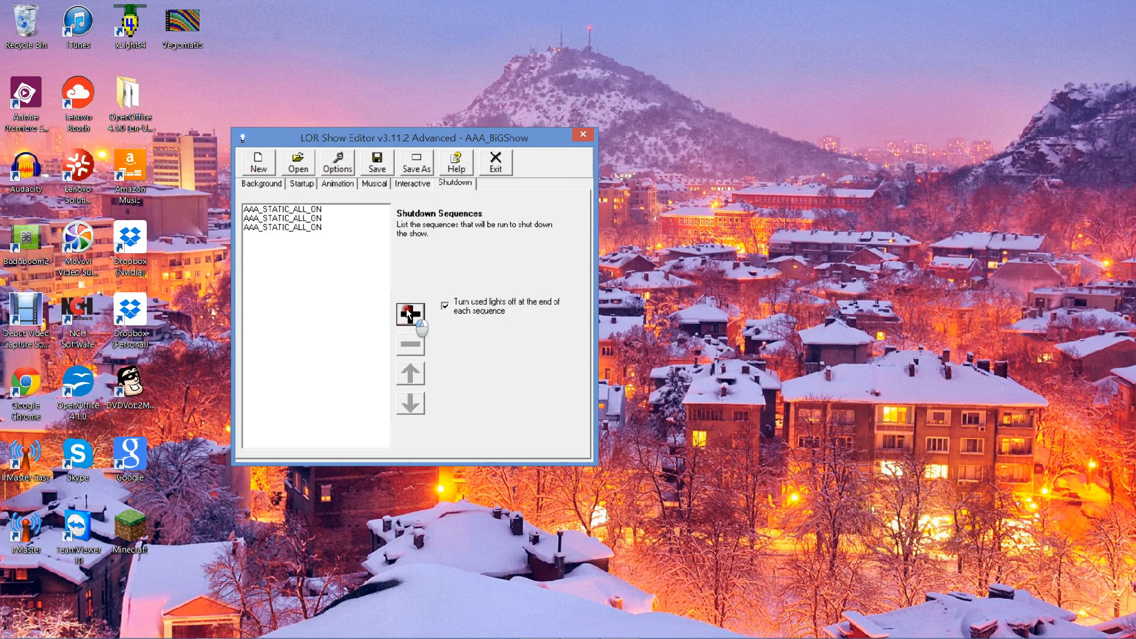
{"action": "double_click", "coordinate": [520, 214]}
{"action": "left_click", "coordinate": [411, 313]}
{"action": "double_click", "coordinate": [526, 216]}
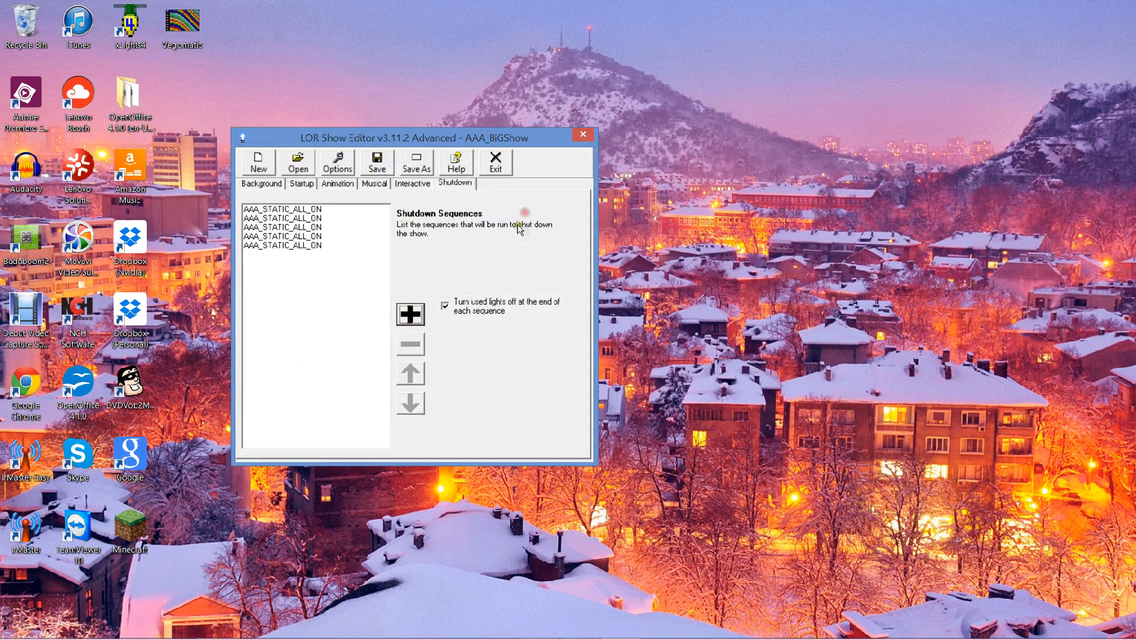
{"action": "left_click", "coordinate": [409, 310]}
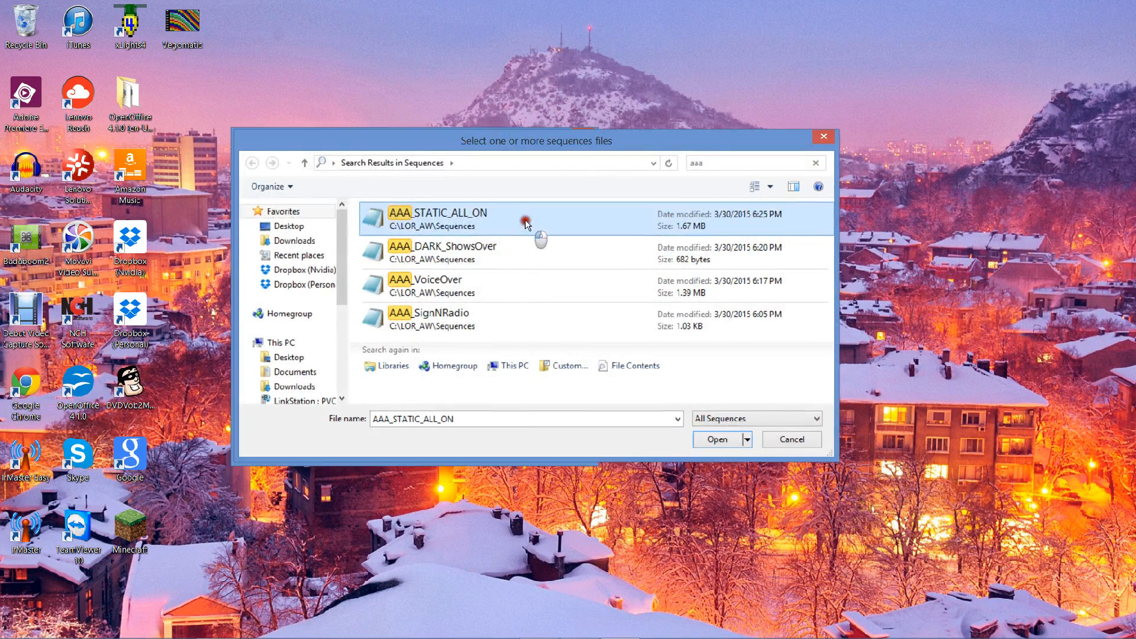
{"action": "double_click", "coordinate": [528, 219]}
{"action": "left_click", "coordinate": [411, 313]}
{"action": "double_click", "coordinate": [518, 225]}
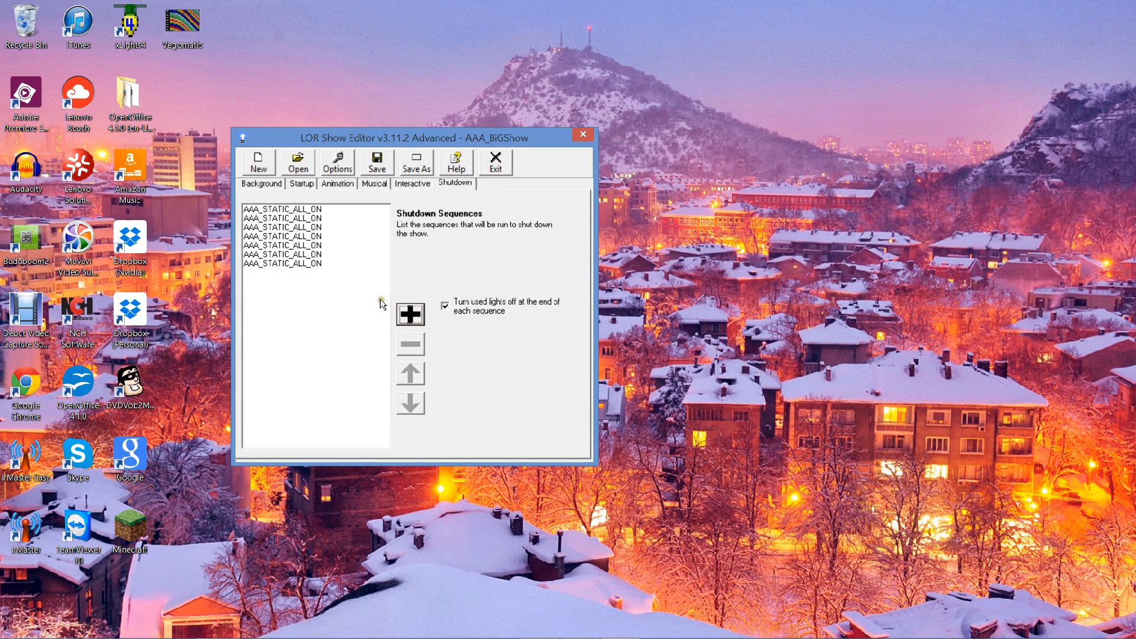
{"action": "left_click", "coordinate": [374, 165]}
Review the show's background, shutdown and startup sequence lists.
{"action": "left_click", "coordinate": [257, 183]}
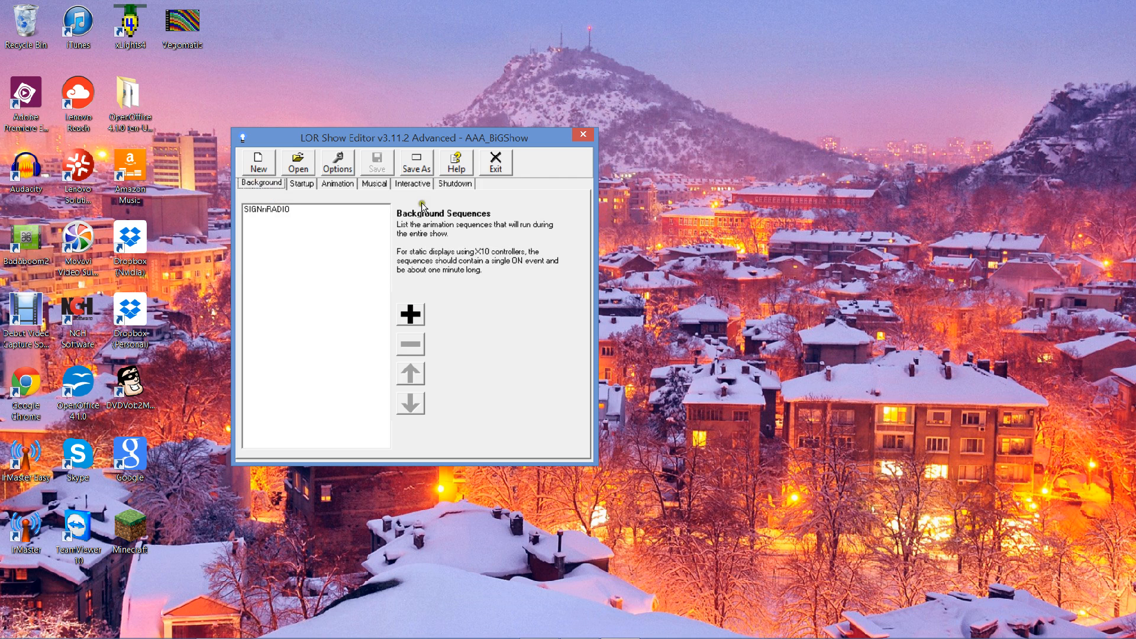
{"action": "left_click", "coordinate": [464, 184]}
{"action": "left_click", "coordinate": [256, 184]}
{"action": "left_click", "coordinate": [445, 187]}
{"action": "left_click", "coordinate": [261, 183]}
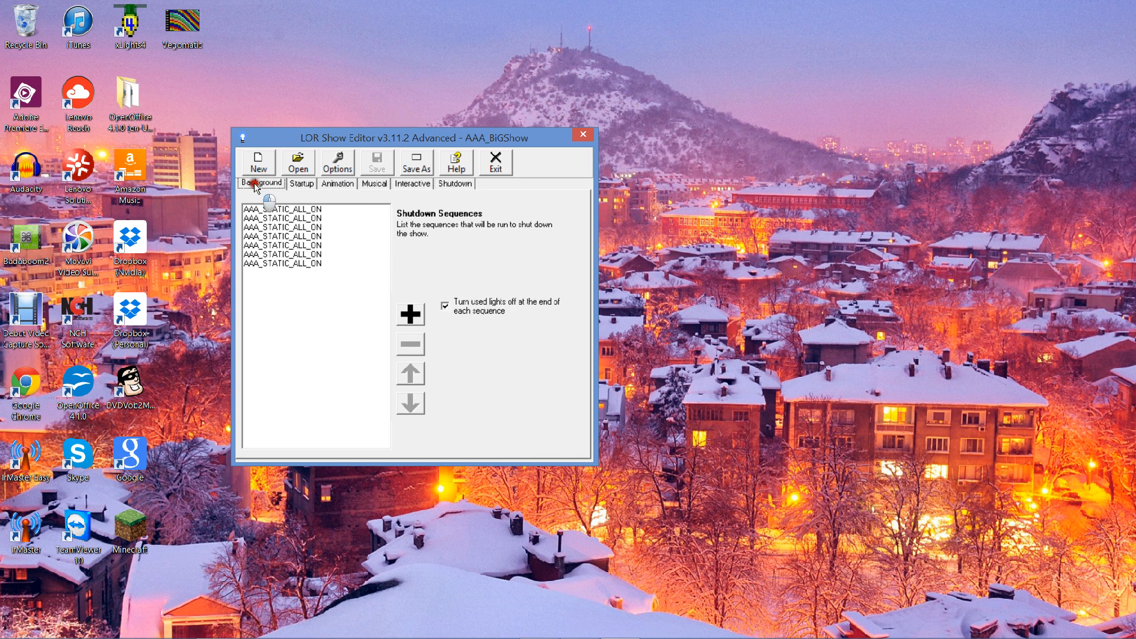
{"action": "left_click", "coordinate": [302, 183]}
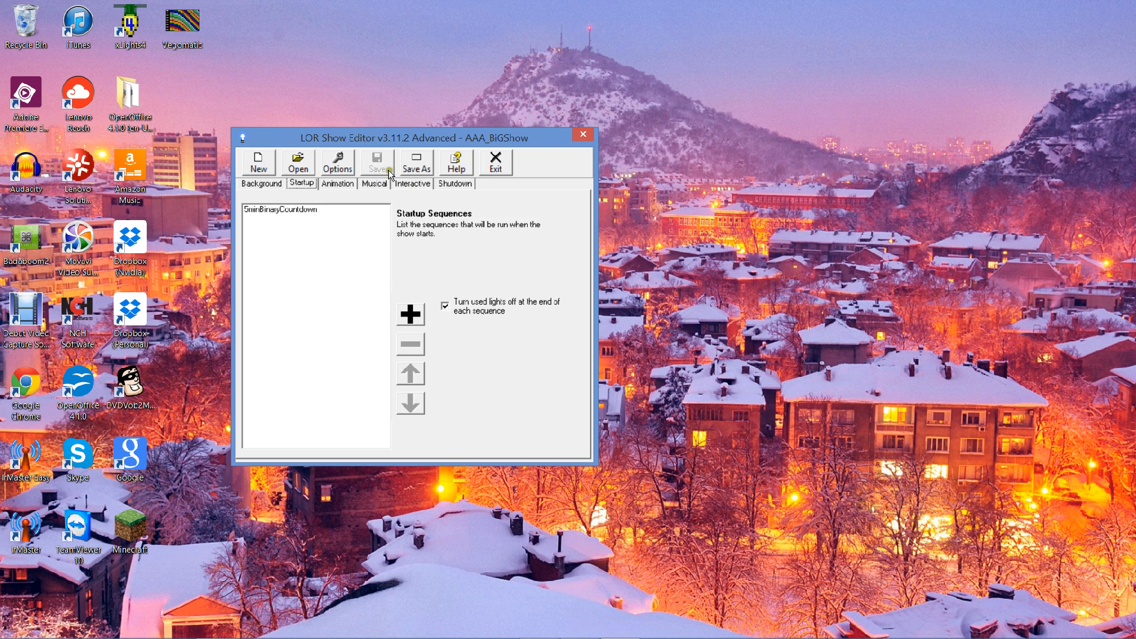
Try to save a copy of the show as AAA_BIGLOOPINGSHOW in the search results location.
{"action": "left_click", "coordinate": [416, 162]}
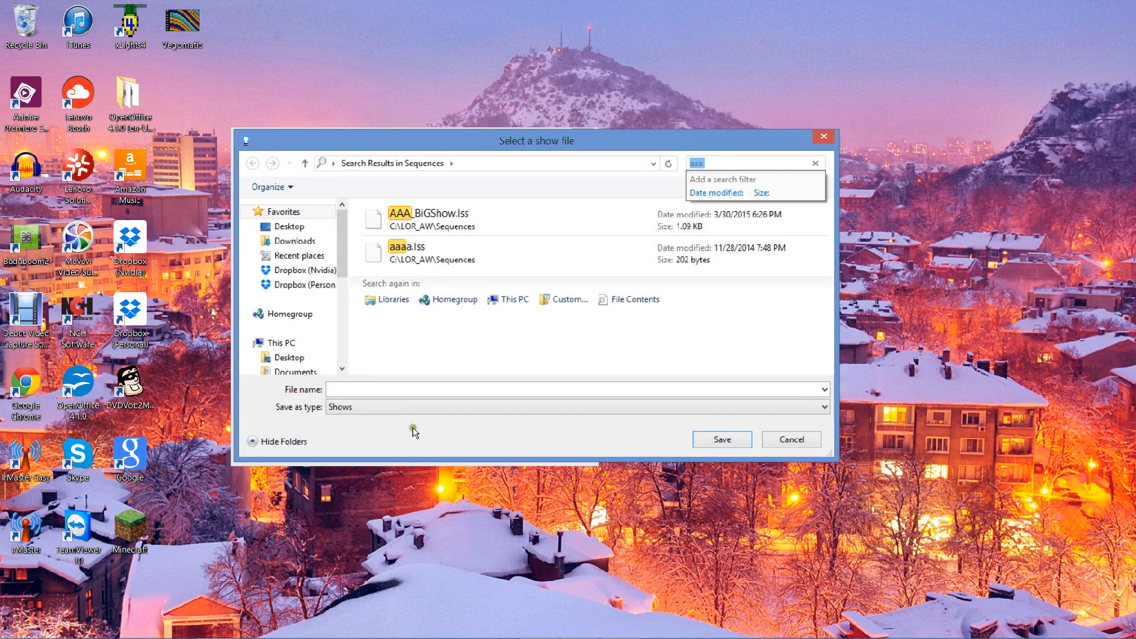
{"action": "left_click", "coordinate": [418, 390]}
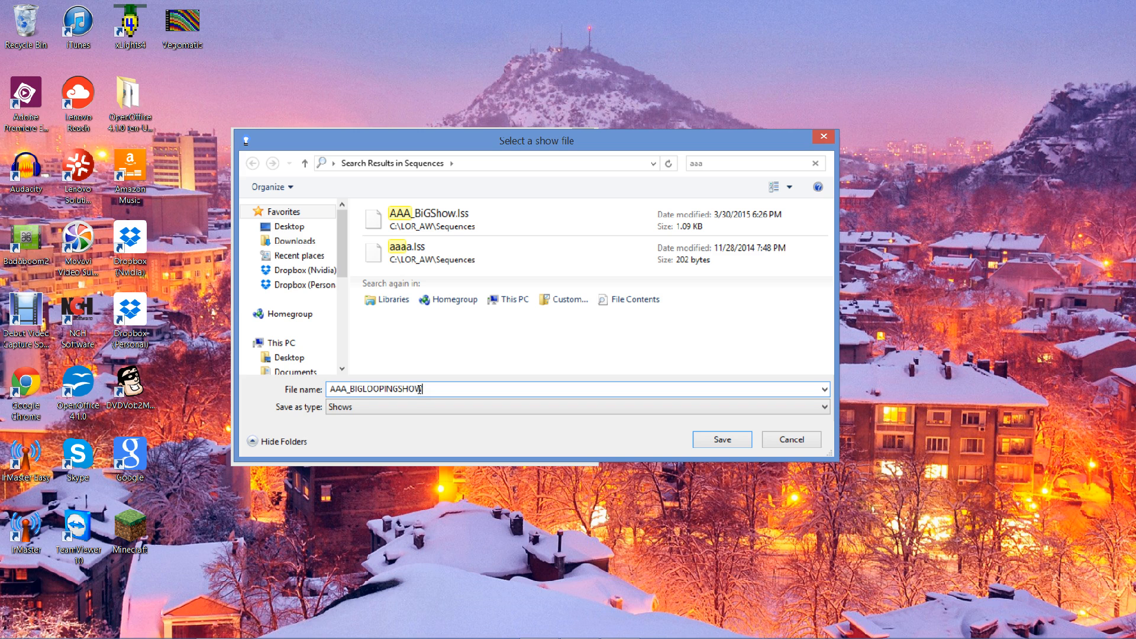
{"action": "key", "text": "Return"}
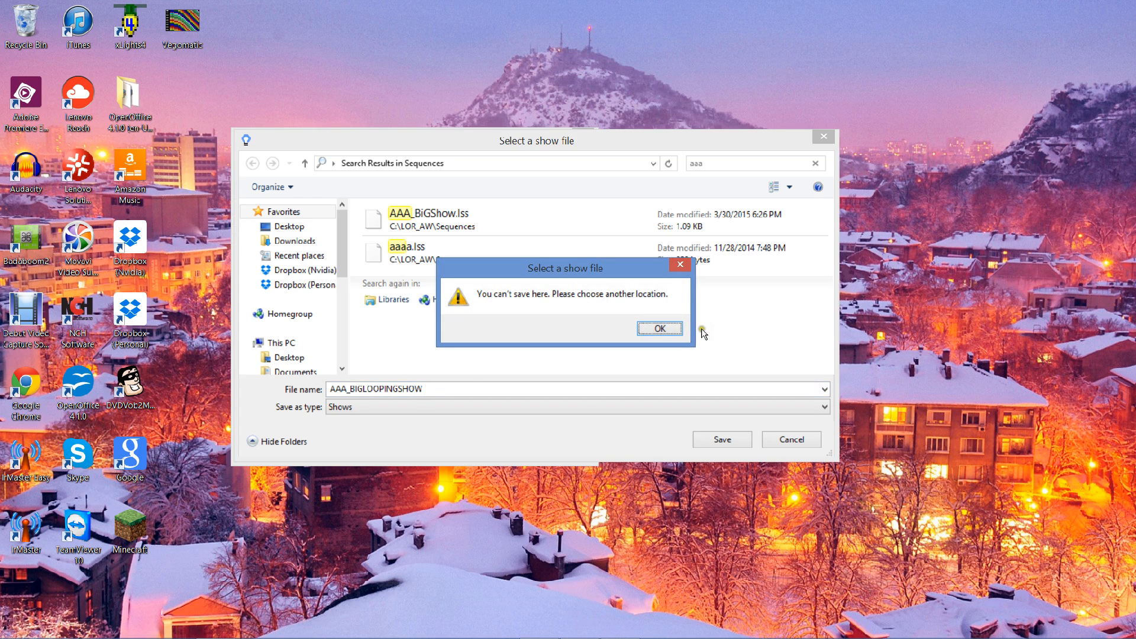
{"action": "left_click", "coordinate": [663, 329]}
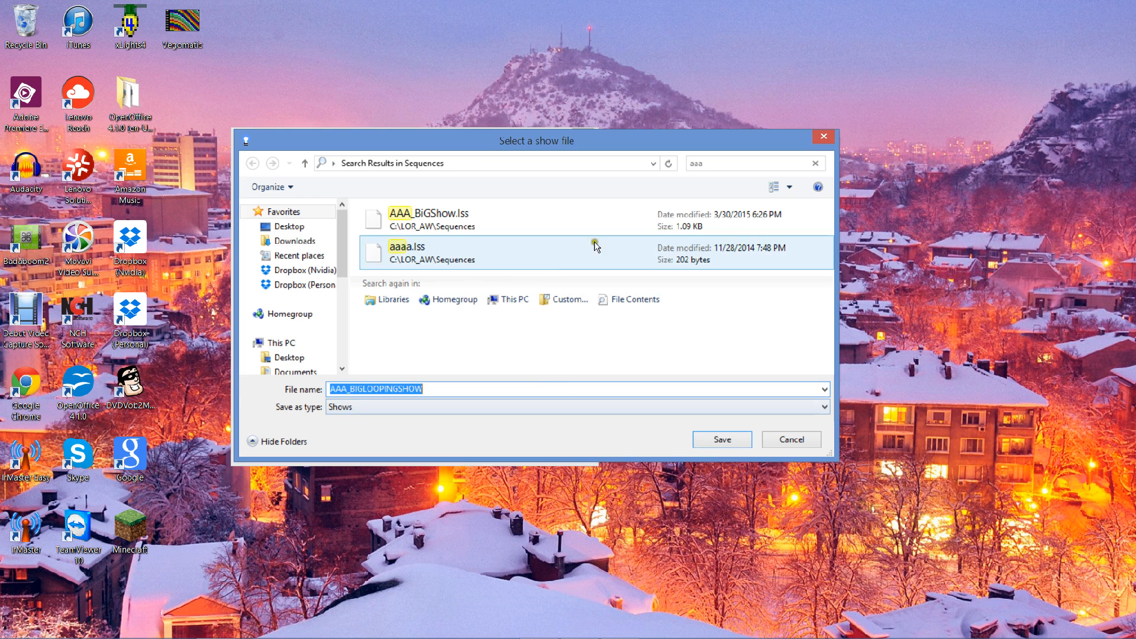
Browse to the LOR_AW Sequences folder on the C drive and save the show there as AAA_BIGLOOPINGSHOW.
{"action": "left_click", "coordinate": [305, 163]}
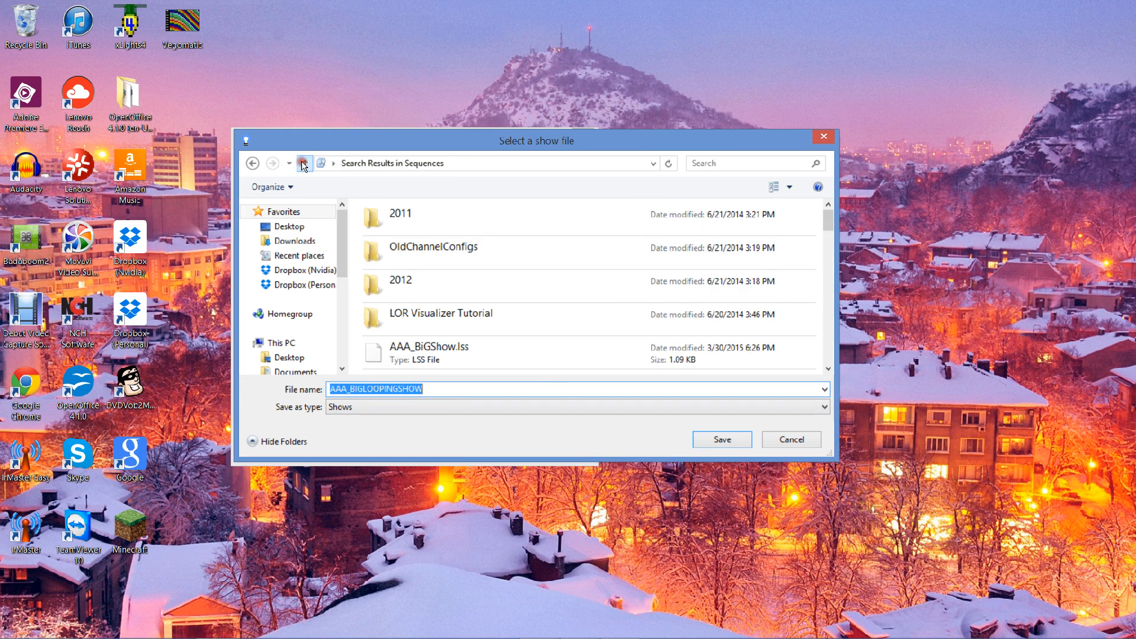
{"action": "left_click", "coordinate": [304, 163]}
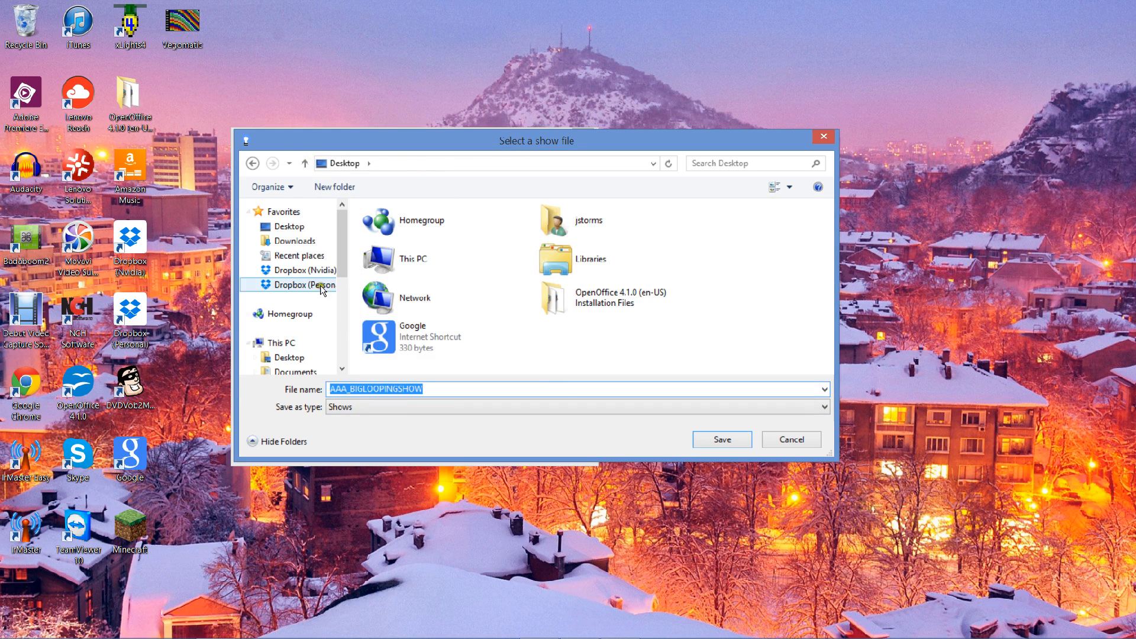
{"action": "left_click", "coordinate": [342, 326]}
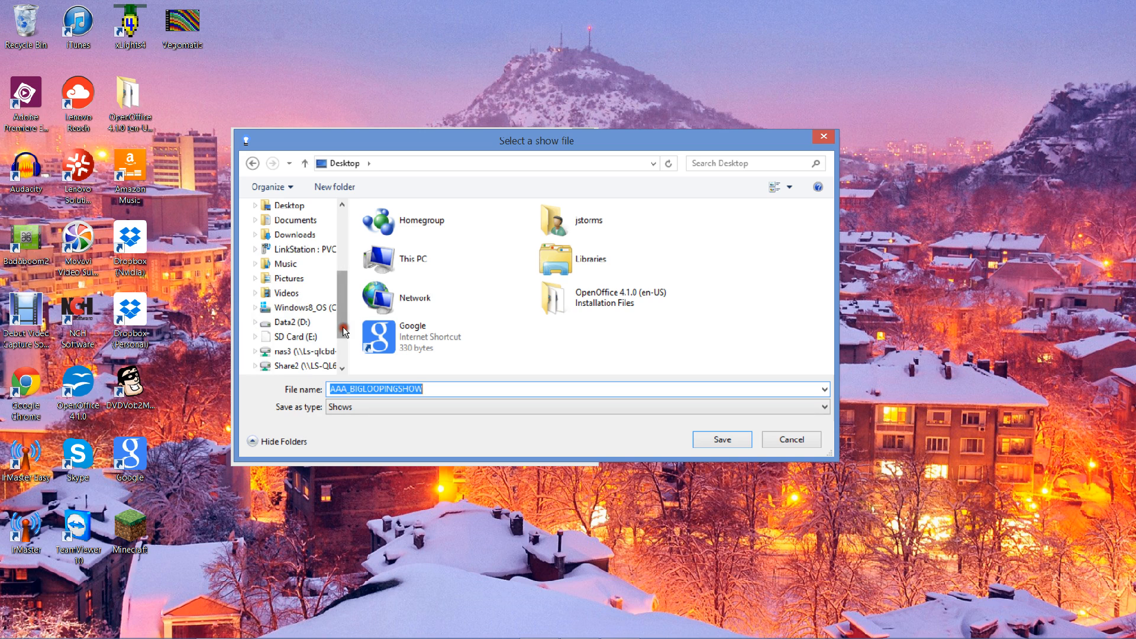
{"action": "left_click", "coordinate": [299, 308]}
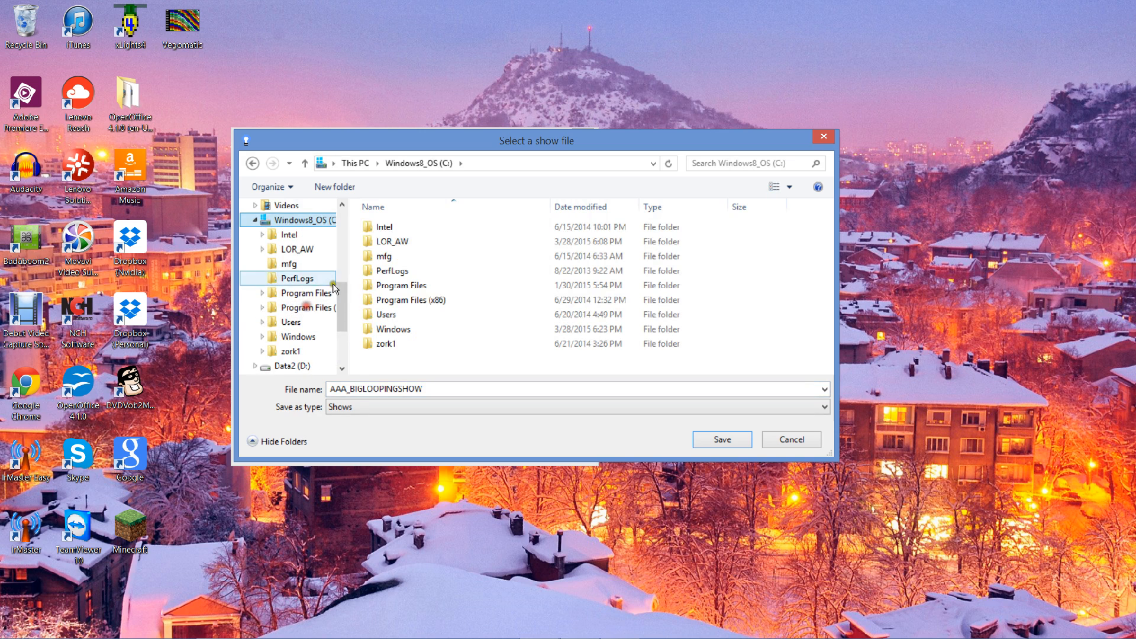
{"action": "double_click", "coordinate": [373, 244]}
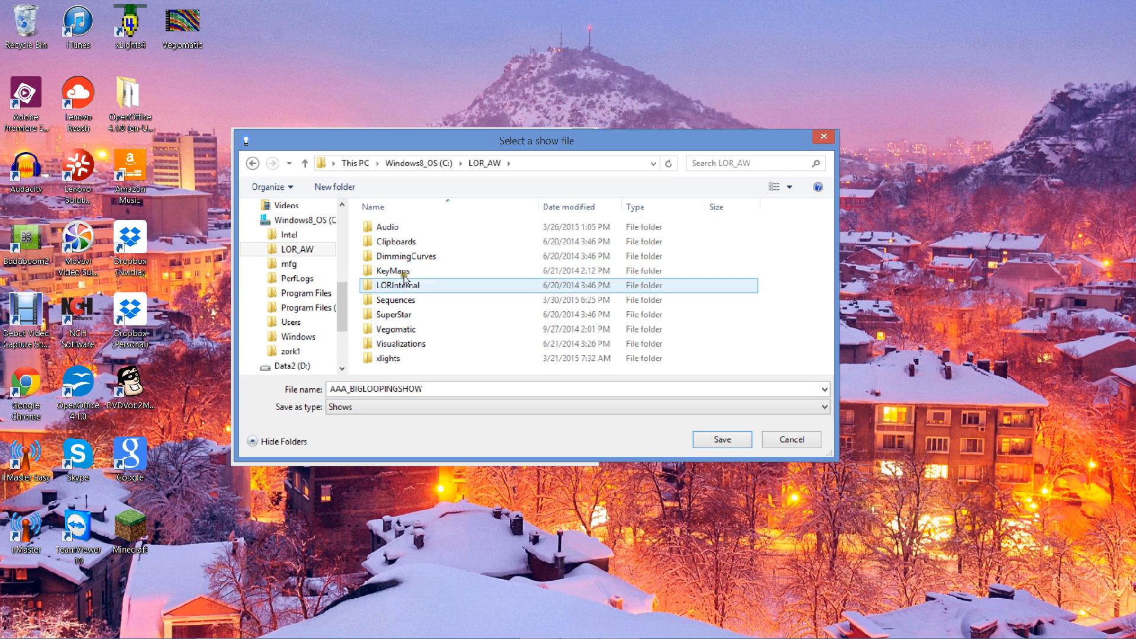
{"action": "double_click", "coordinate": [407, 301]}
{"action": "left_click", "coordinate": [438, 391]}
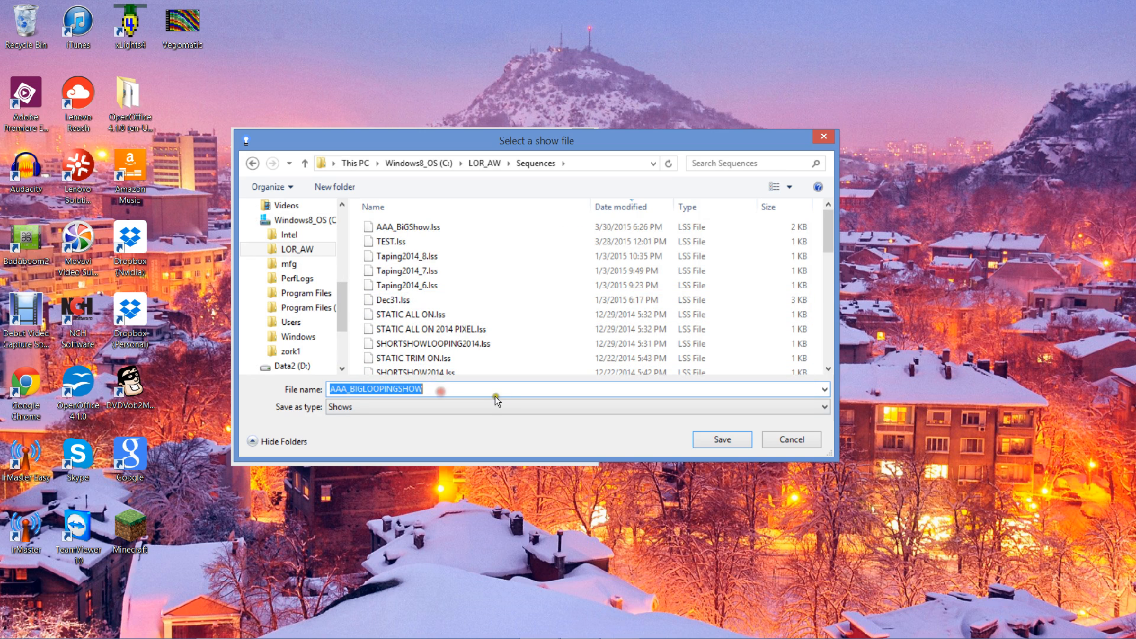
{"action": "left_click", "coordinate": [731, 441]}
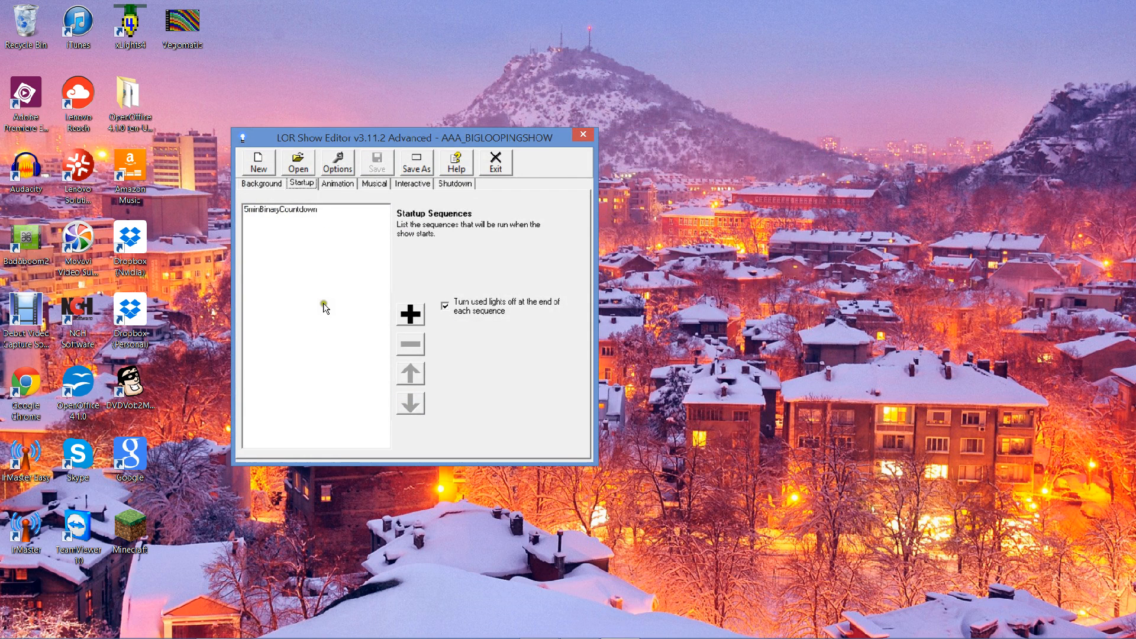
Remove 5minBinaryCountdown from the startup sequences.
{"action": "left_click", "coordinate": [283, 210]}
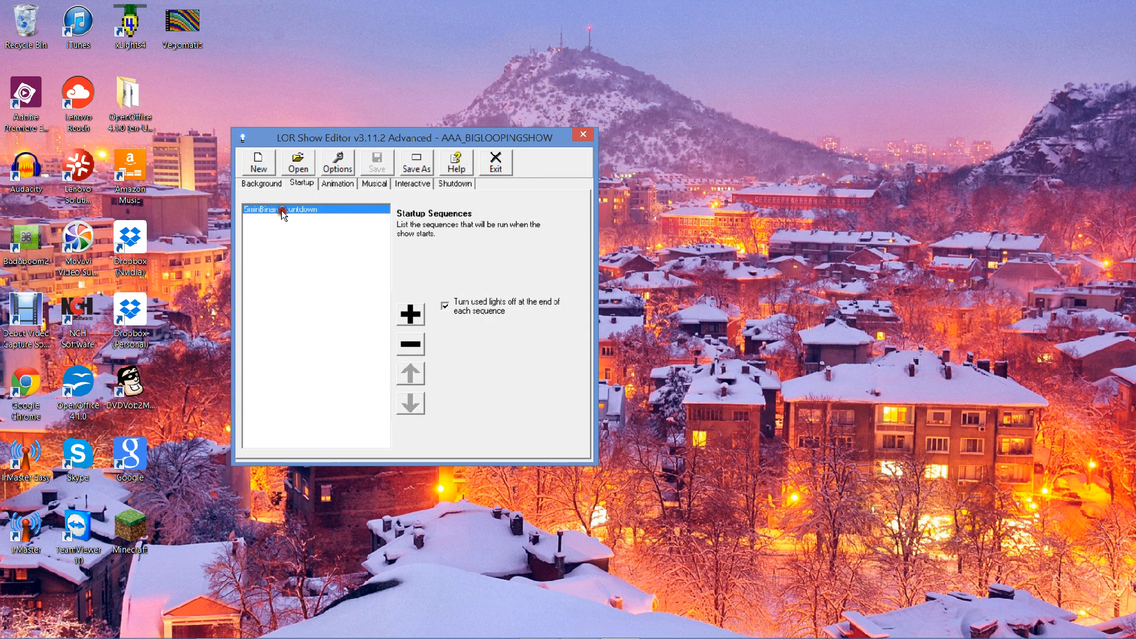
{"action": "left_click", "coordinate": [412, 346]}
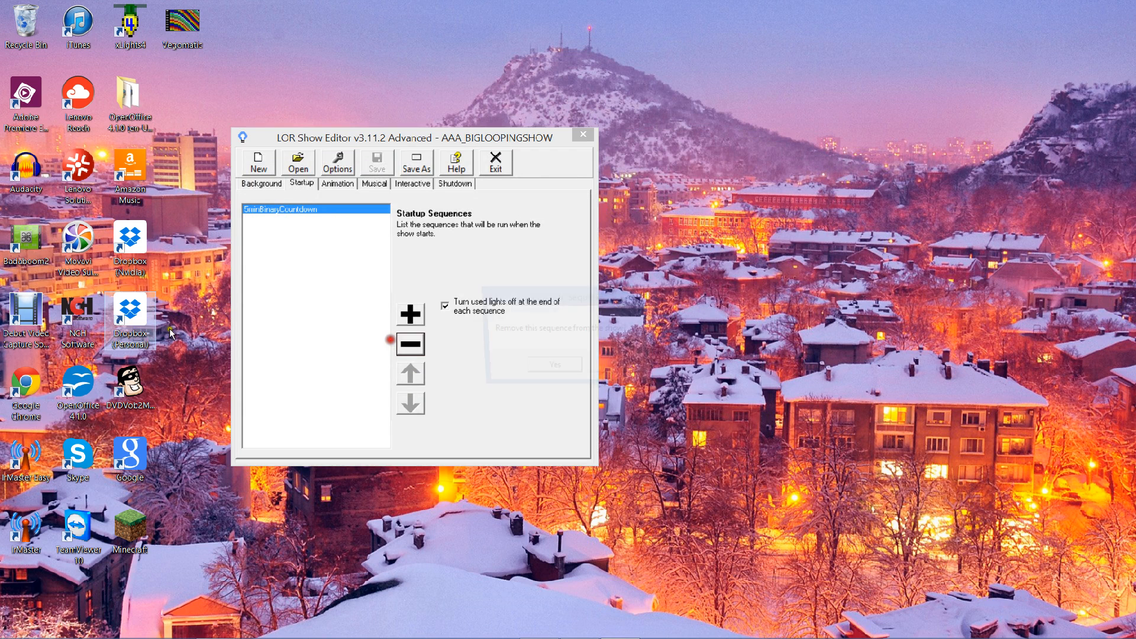
{"action": "left_click", "coordinate": [529, 369]}
Remove every AAA_STATIC_ALL_ON entry from the shutdown sequences.
{"action": "left_click", "coordinate": [455, 184]}
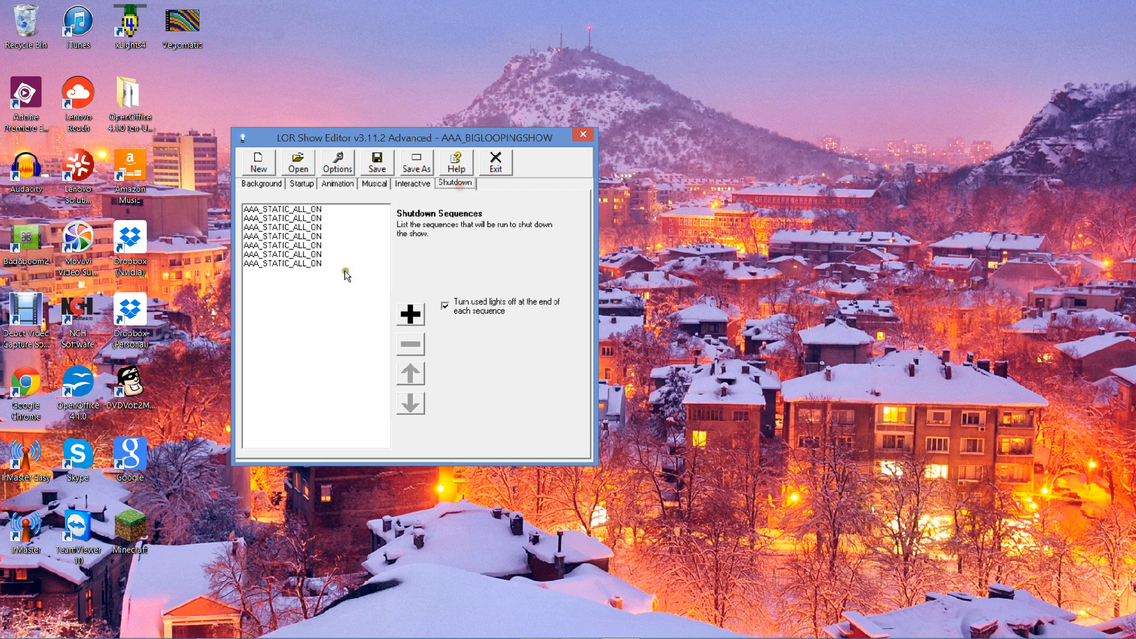
{"action": "left_click", "coordinate": [287, 264]}
{"action": "left_click", "coordinate": [412, 344]}
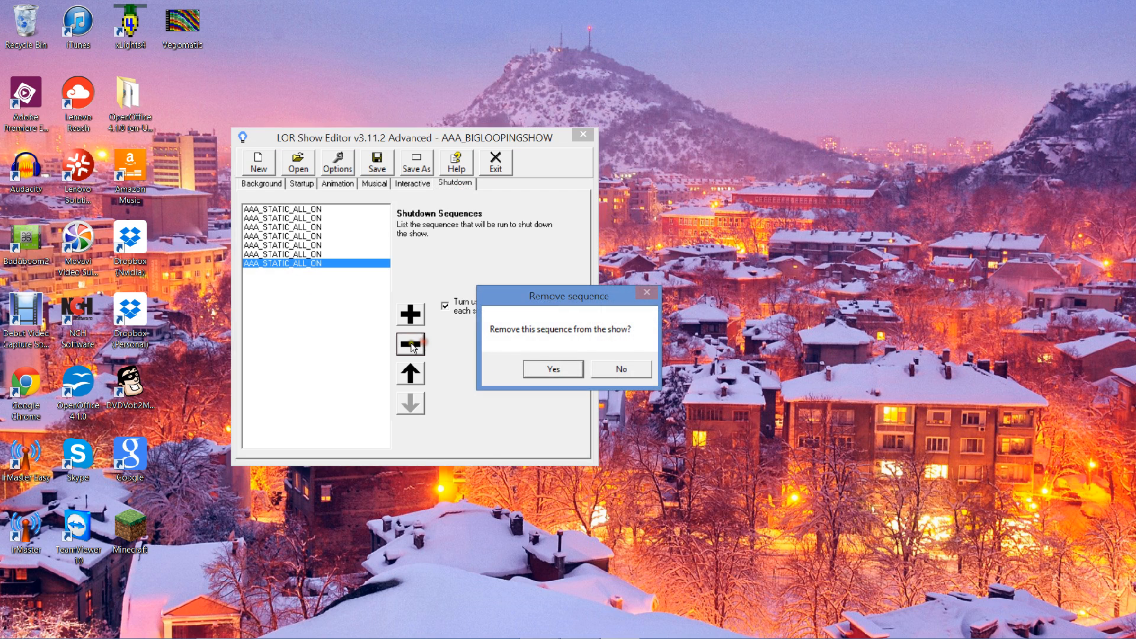
{"action": "left_click", "coordinate": [536, 371]}
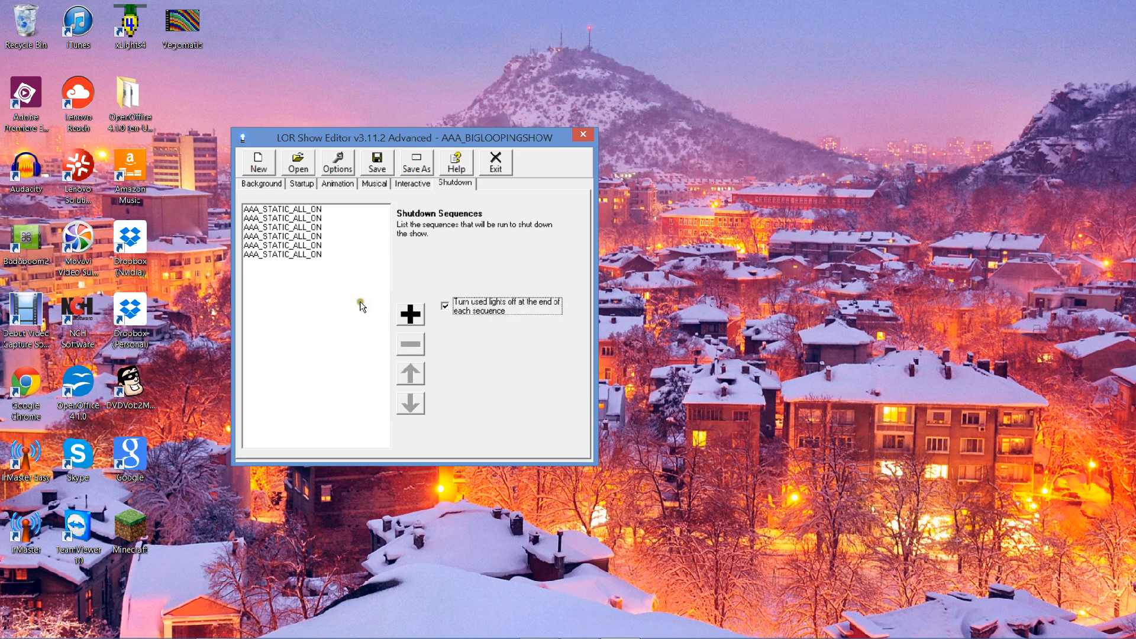
{"action": "left_click", "coordinate": [308, 237]}
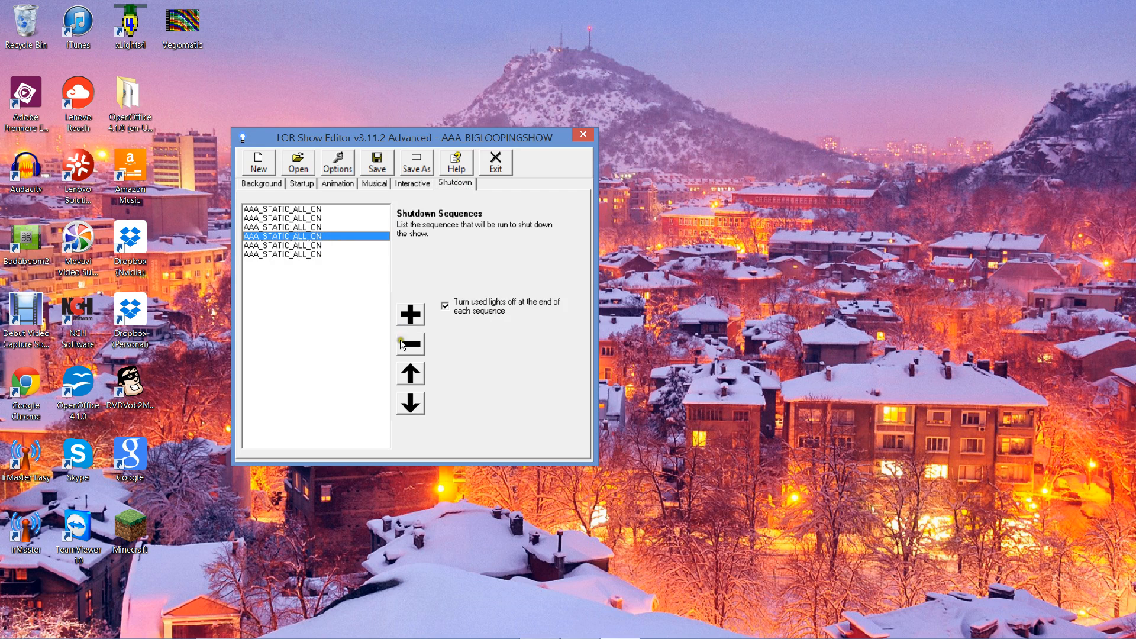
{"action": "left_click", "coordinate": [402, 344]}
{"action": "left_click", "coordinate": [536, 370]}
{"action": "left_click", "coordinate": [244, 227]}
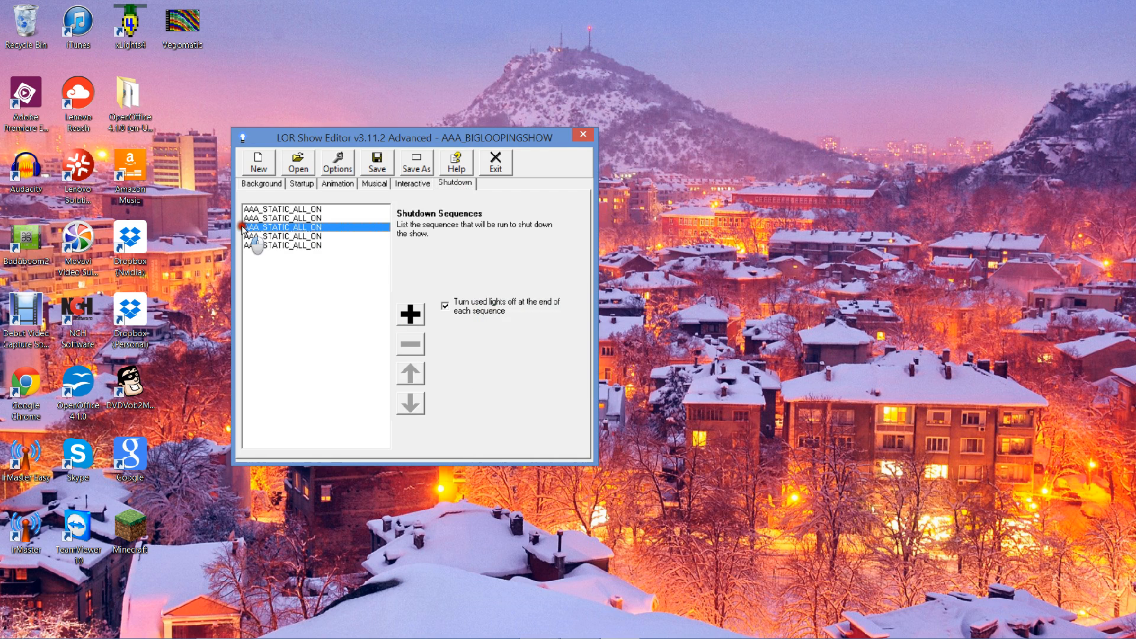
{"action": "left_click", "coordinate": [411, 344]}
{"action": "left_click", "coordinate": [530, 366]}
{"action": "left_click", "coordinate": [309, 236]}
{"action": "left_click", "coordinate": [411, 344]}
{"action": "left_click", "coordinate": [569, 371]}
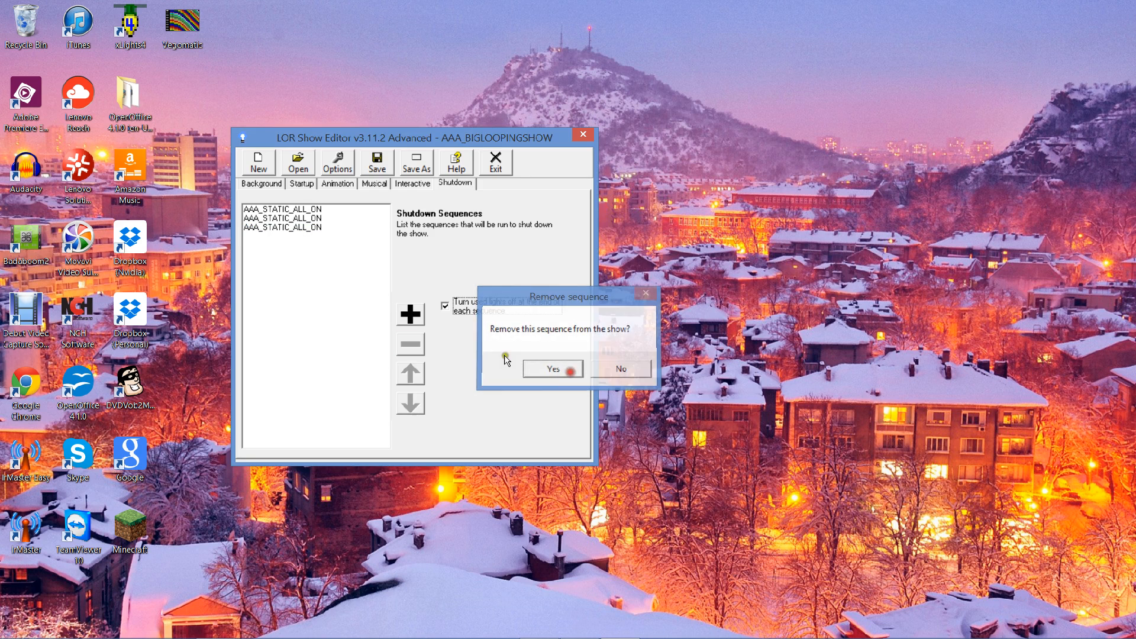
{"action": "left_click", "coordinate": [297, 218]}
{"action": "left_click", "coordinate": [412, 344]}
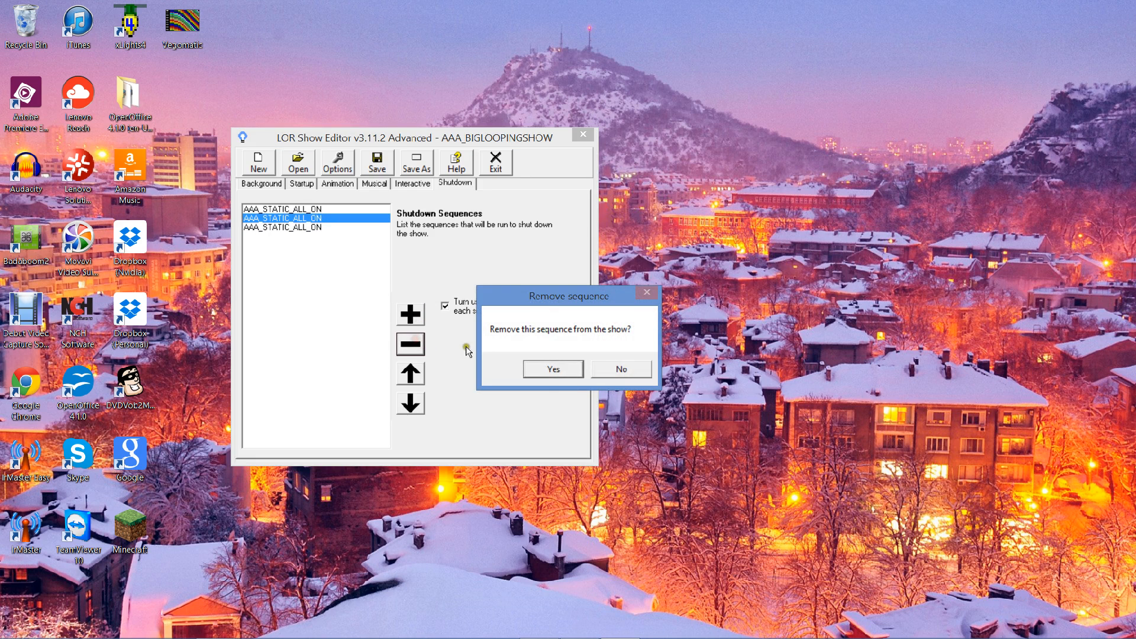
{"action": "left_click", "coordinate": [554, 369]}
{"action": "left_click", "coordinate": [290, 218]}
{"action": "left_click", "coordinate": [410, 344]}
{"action": "left_click", "coordinate": [539, 367]}
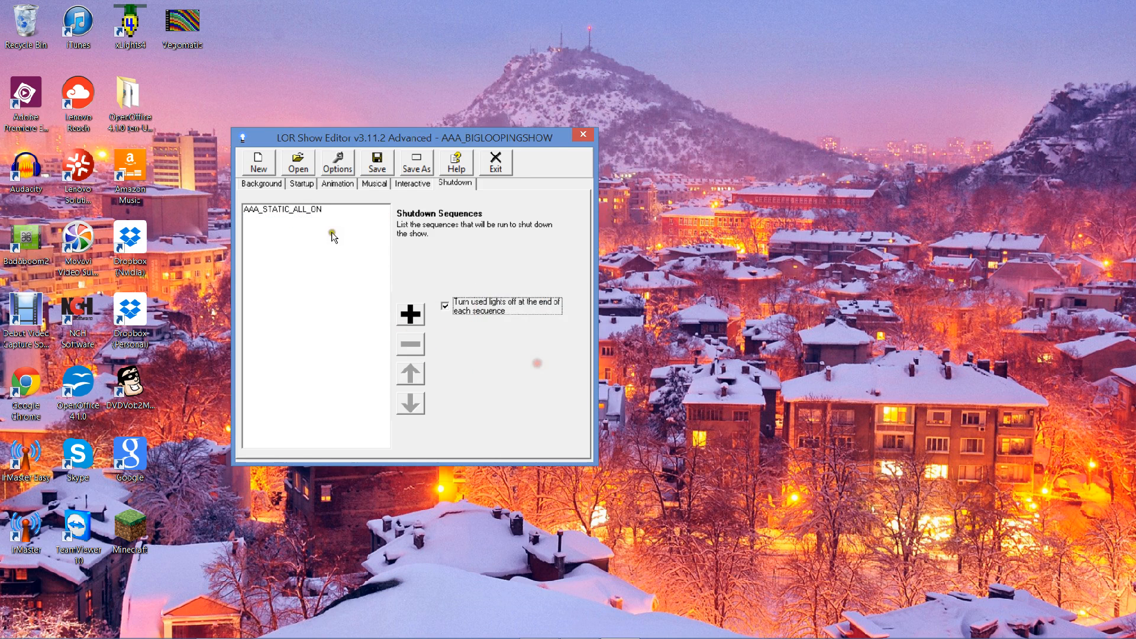
{"action": "left_click", "coordinate": [299, 211]}
{"action": "left_click", "coordinate": [410, 343]}
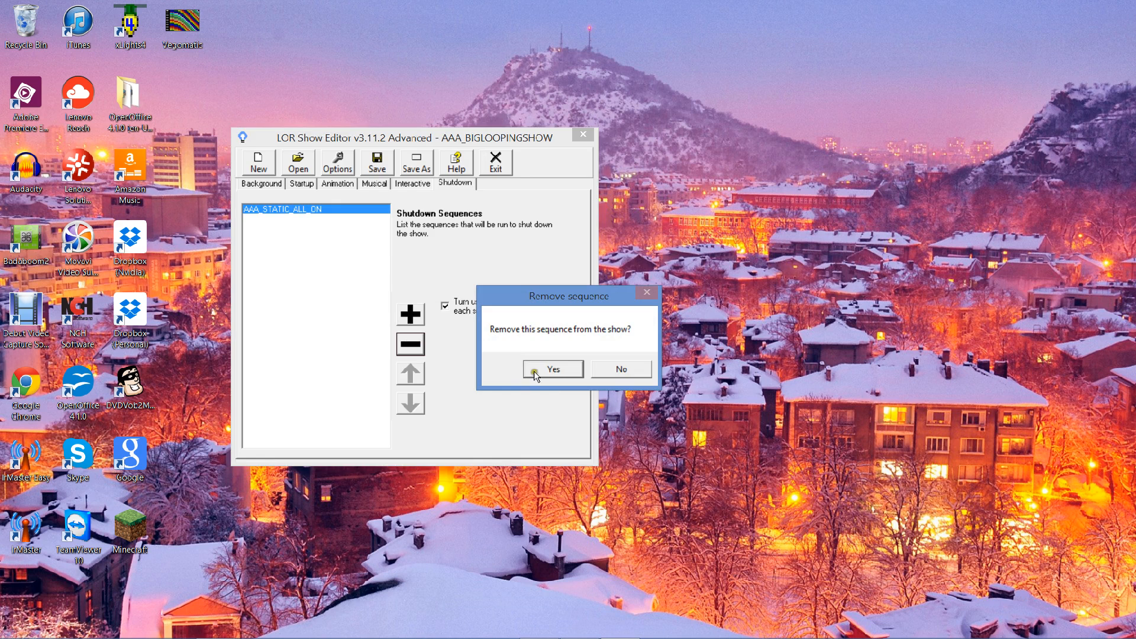
{"action": "left_click", "coordinate": [534, 371]}
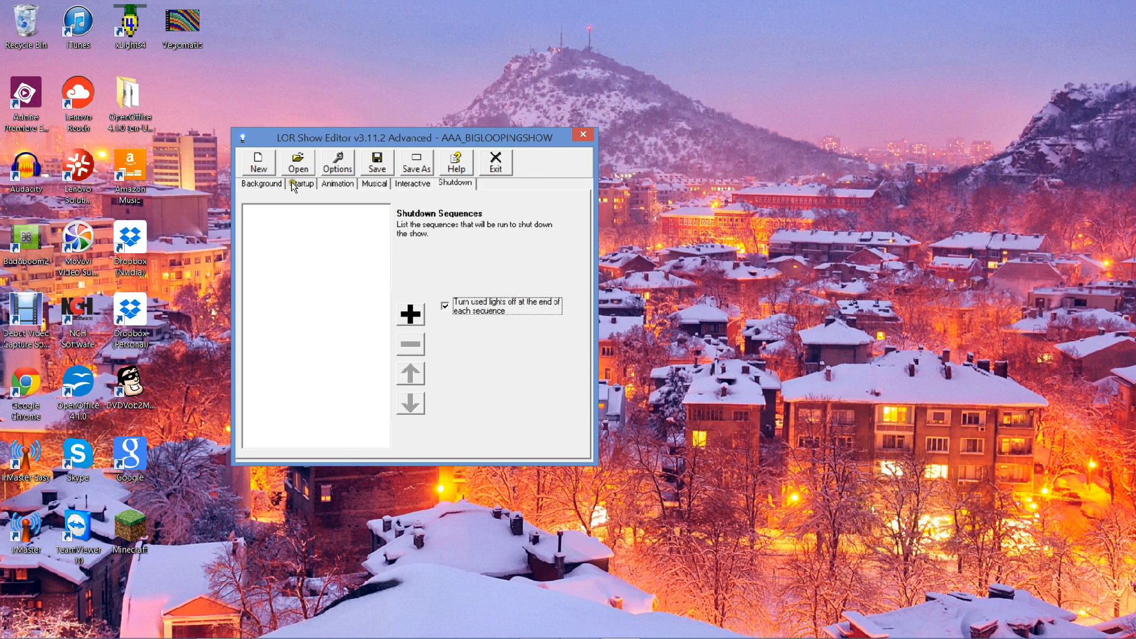
Add the SILENCE_5Sec_ALLOFF sequence to the show's startup sequences.
{"action": "left_click", "coordinate": [275, 183]}
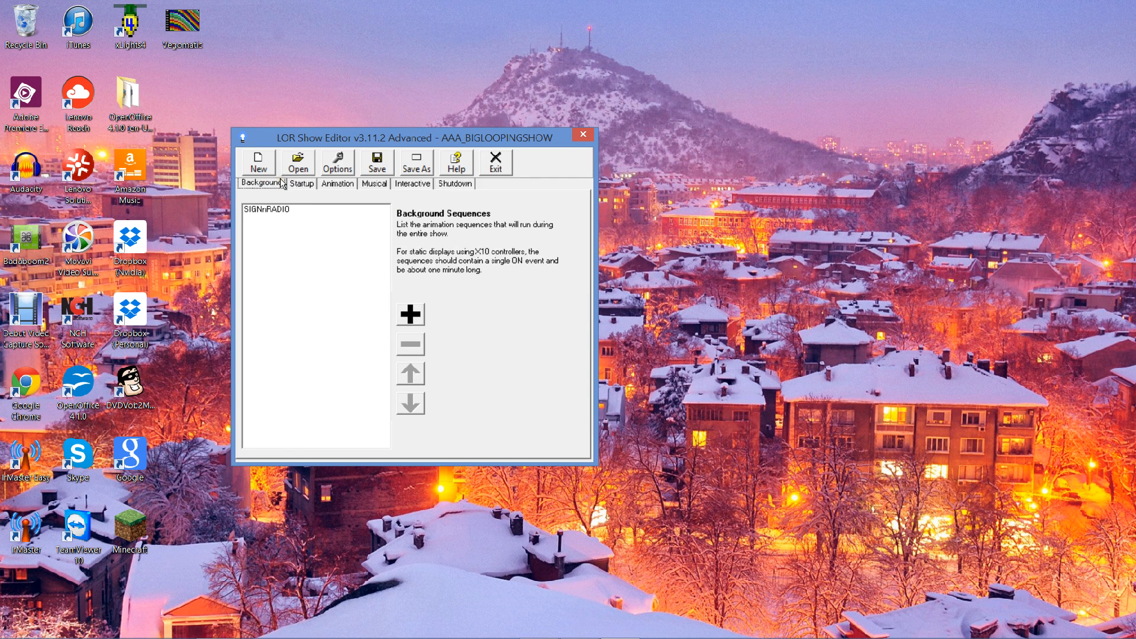
{"action": "left_click", "coordinate": [300, 184]}
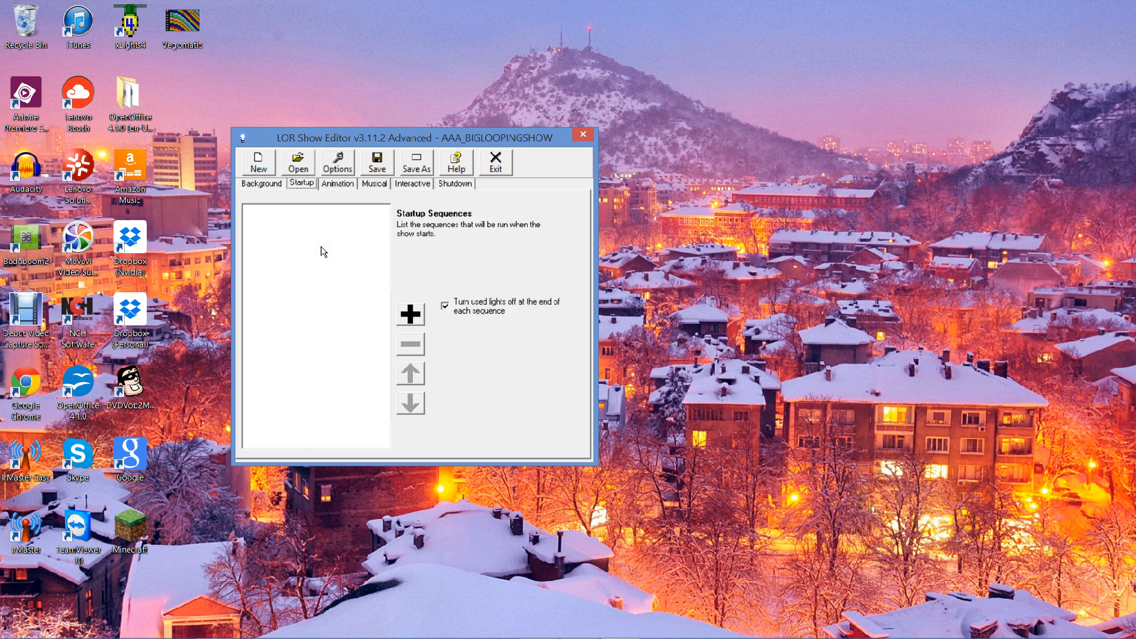
{"action": "left_click", "coordinate": [410, 316]}
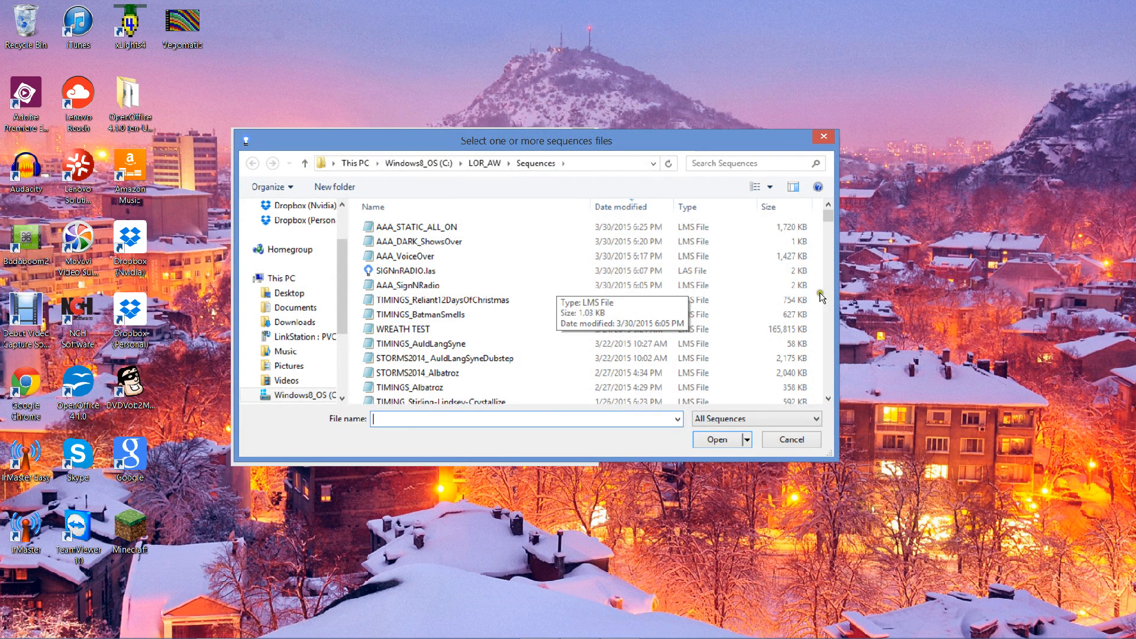
{"action": "left_click", "coordinate": [829, 386]}
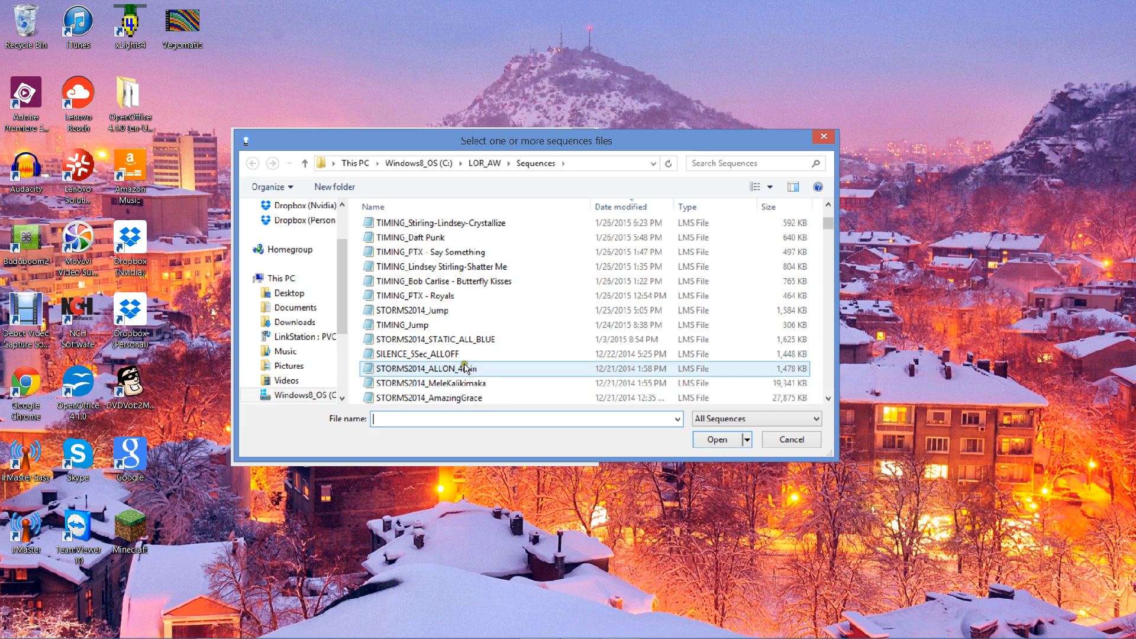
{"action": "left_click", "coordinate": [430, 354]}
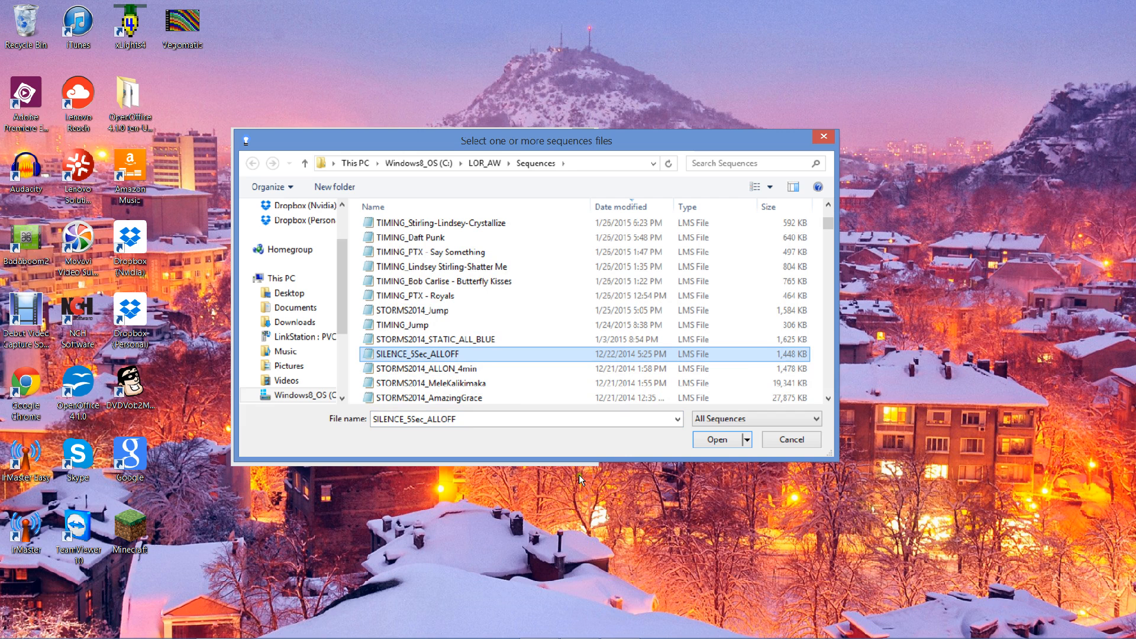
{"action": "left_click", "coordinate": [717, 441]}
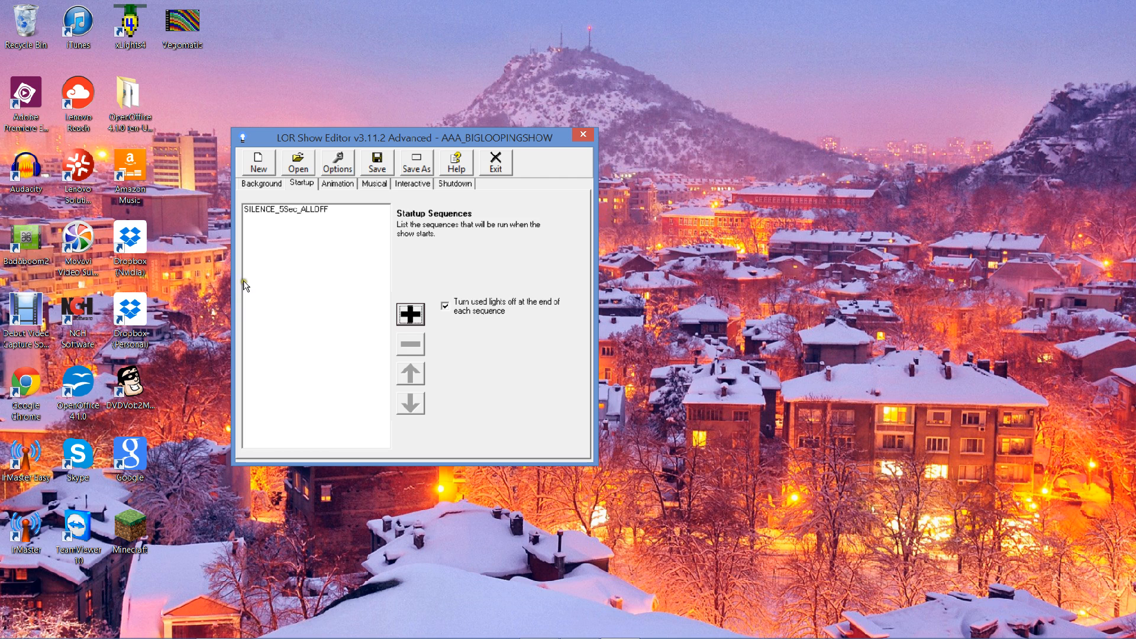
Remove AAA_DARK_ShowsOver from the end of the musical sequences.
{"action": "left_click", "coordinate": [345, 183]}
{"action": "left_click", "coordinate": [369, 185]}
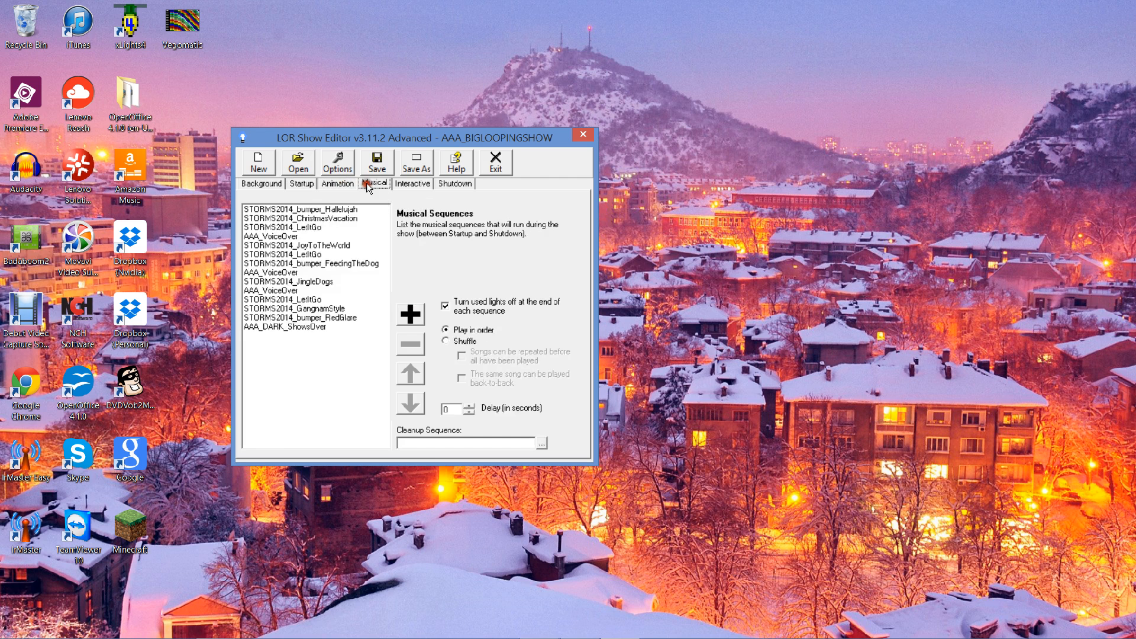
{"action": "left_click", "coordinate": [410, 185]}
{"action": "left_click", "coordinate": [452, 184]}
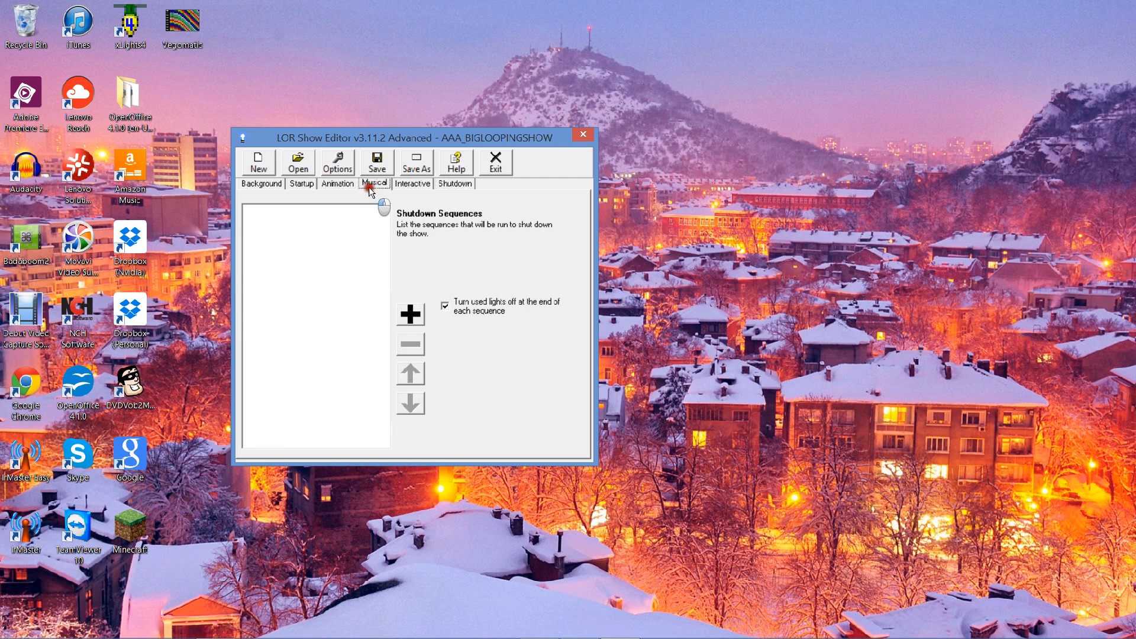
{"action": "left_click", "coordinate": [374, 183]}
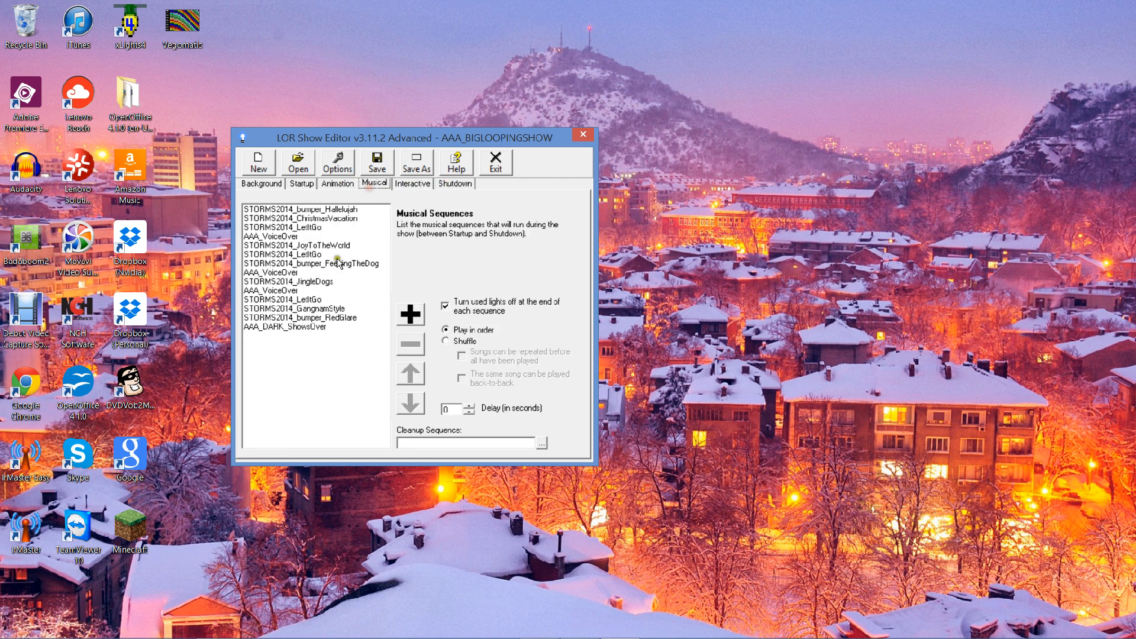
{"action": "left_click", "coordinate": [294, 328]}
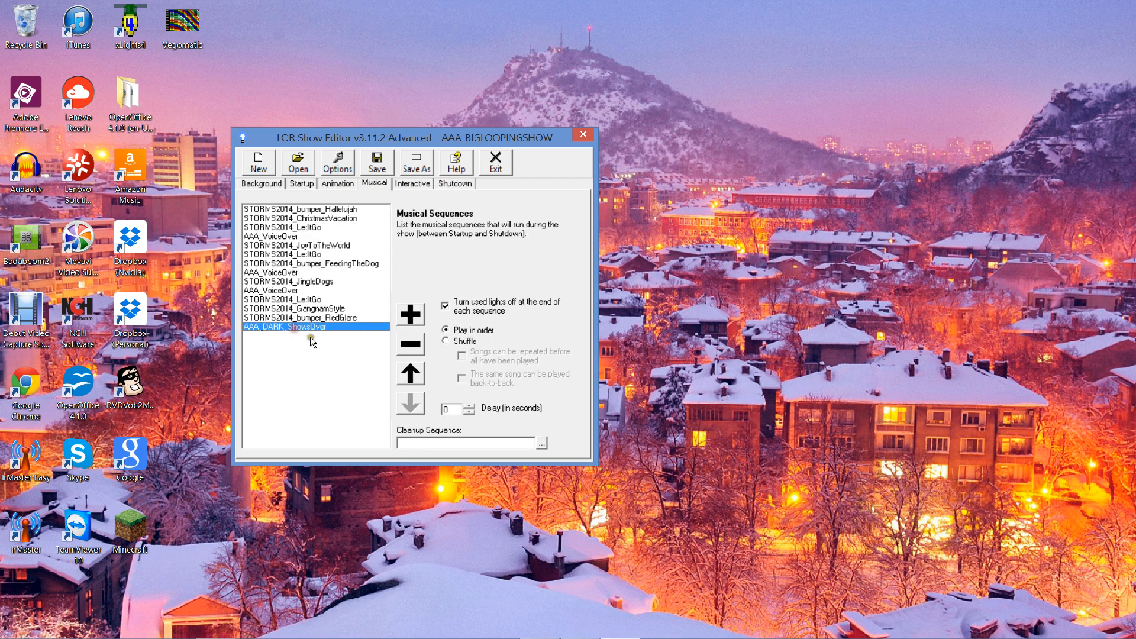
{"action": "left_click", "coordinate": [410, 344]}
{"action": "left_click", "coordinate": [537, 371]}
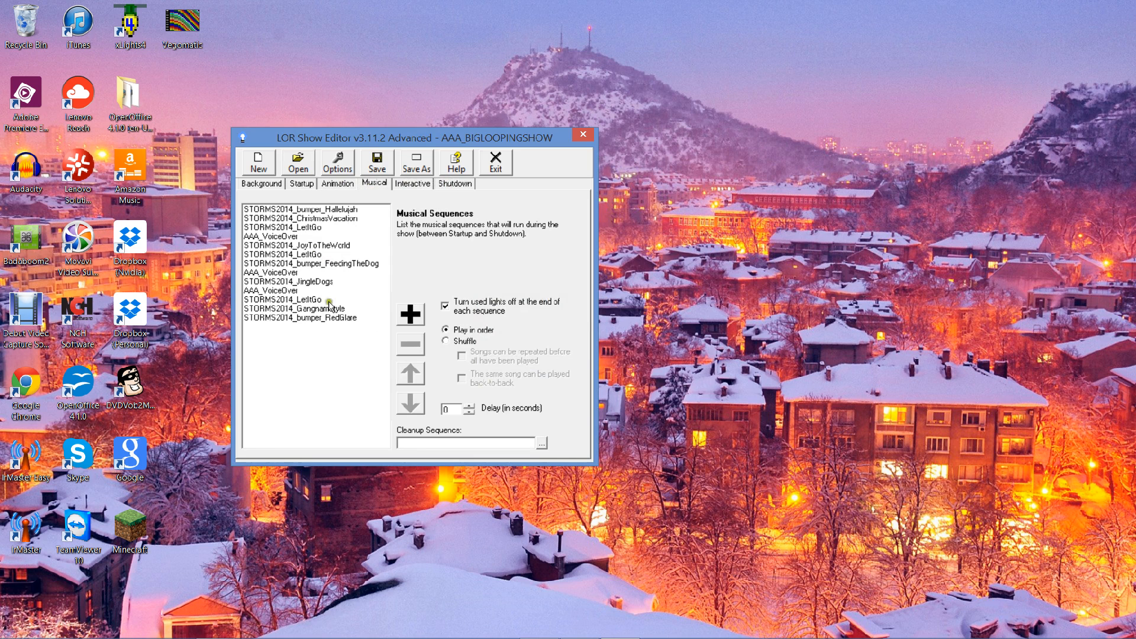
Remove the last two AAA_VoiceOver entries from the musical sequences, keeping only the first one.
{"action": "left_click", "coordinate": [308, 291]}
{"action": "left_click", "coordinate": [417, 344]}
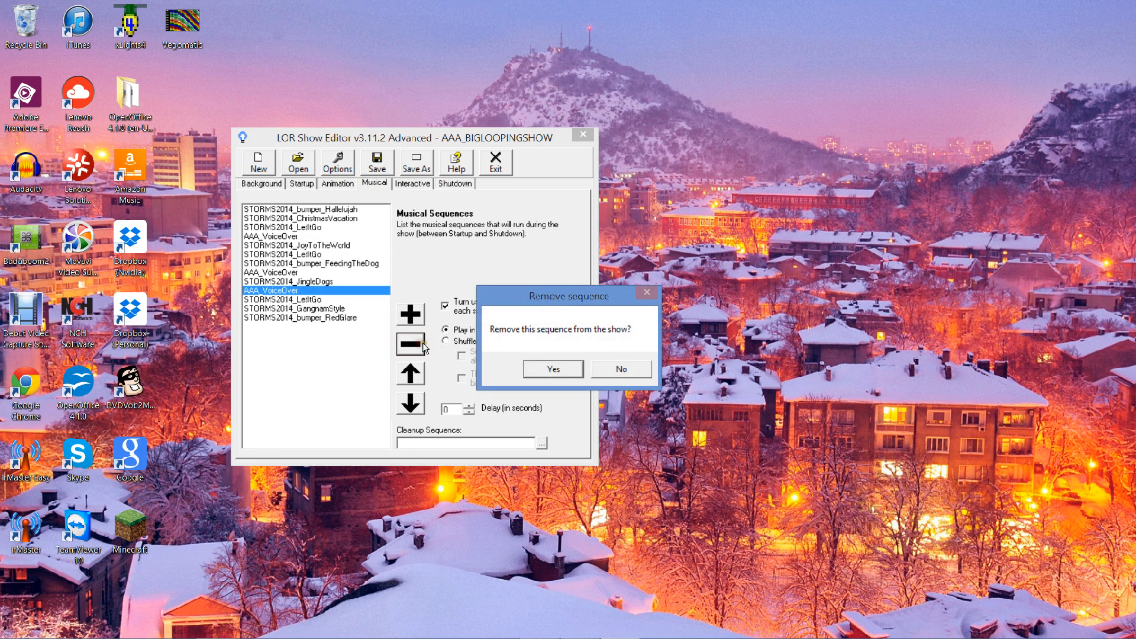
{"action": "left_click", "coordinate": [536, 369]}
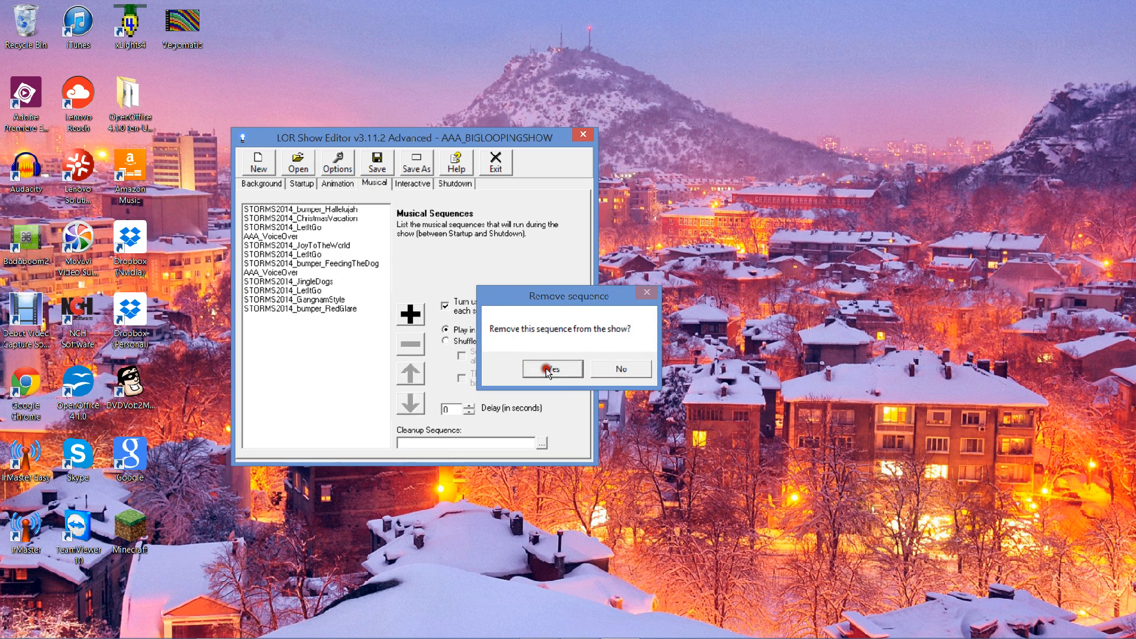
{"action": "left_click", "coordinate": [277, 272]}
{"action": "left_click", "coordinate": [418, 343]}
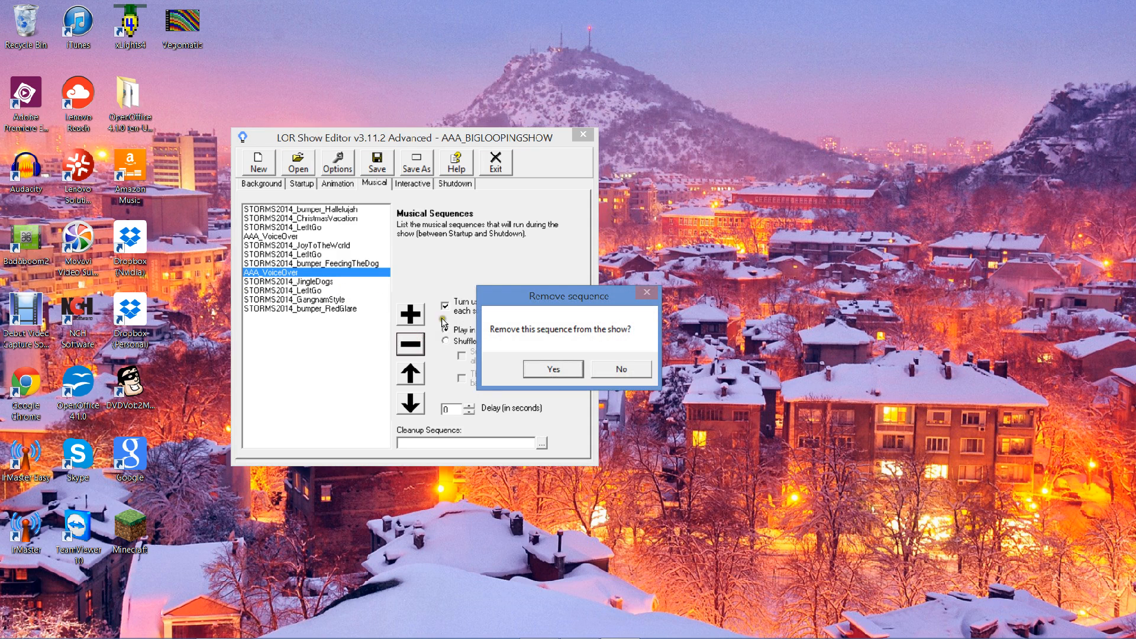
{"action": "left_click", "coordinate": [539, 369]}
Move the remaining AAA_VoiceOver entry to the beginning of the musical sequences and save the show.
{"action": "left_click", "coordinate": [264, 236]}
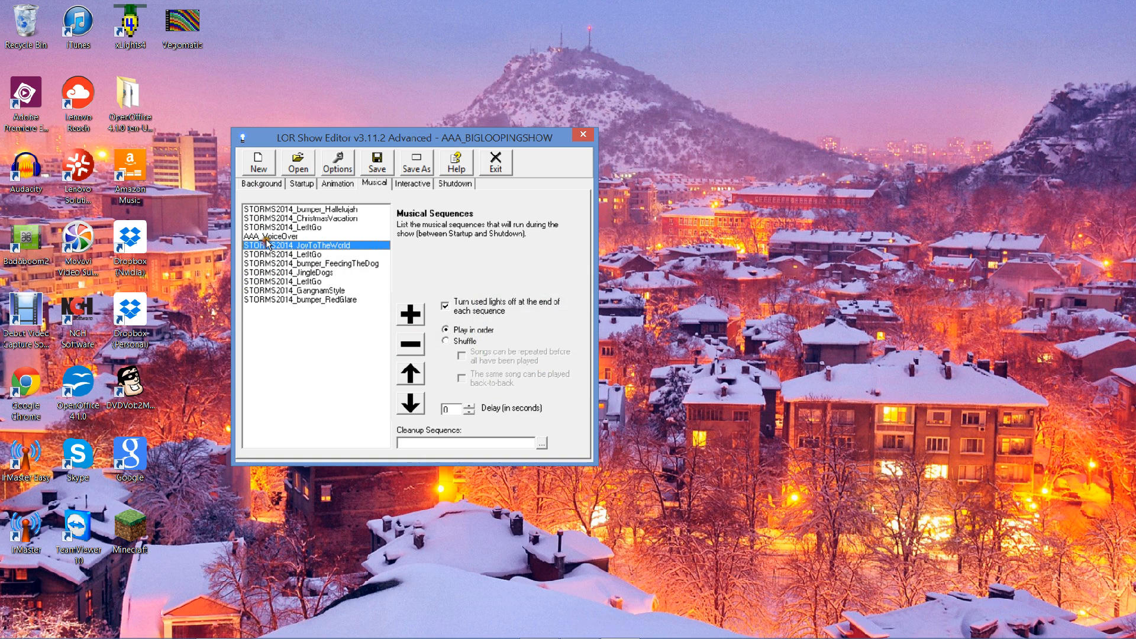
{"action": "left_click", "coordinate": [410, 373]}
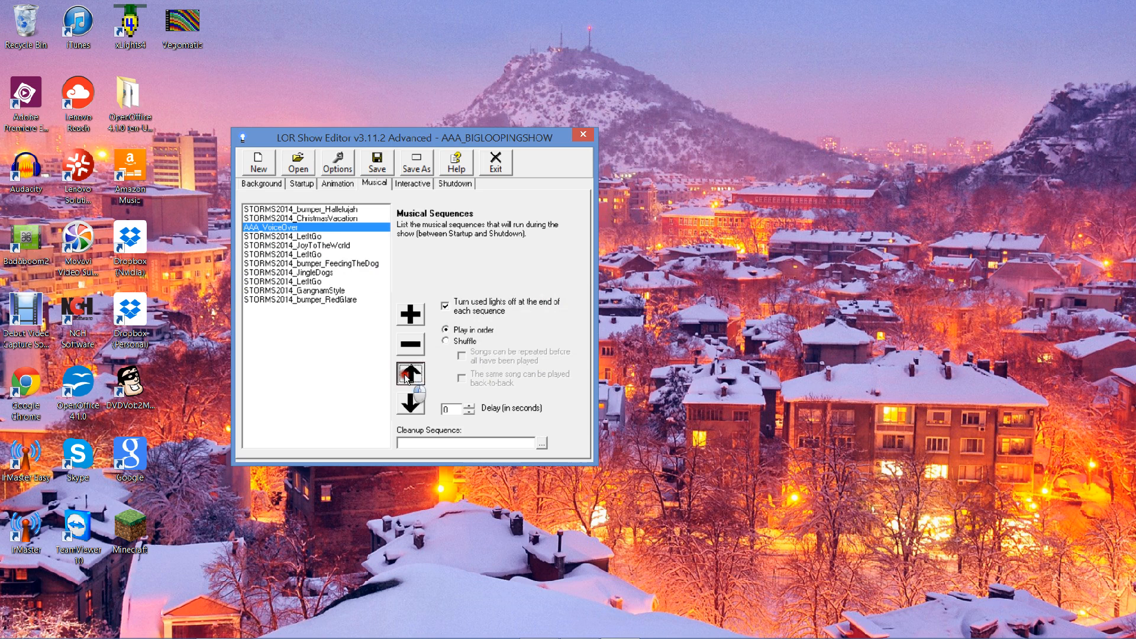
{"action": "left_click", "coordinate": [410, 374]}
{"action": "left_click", "coordinate": [410, 374]}
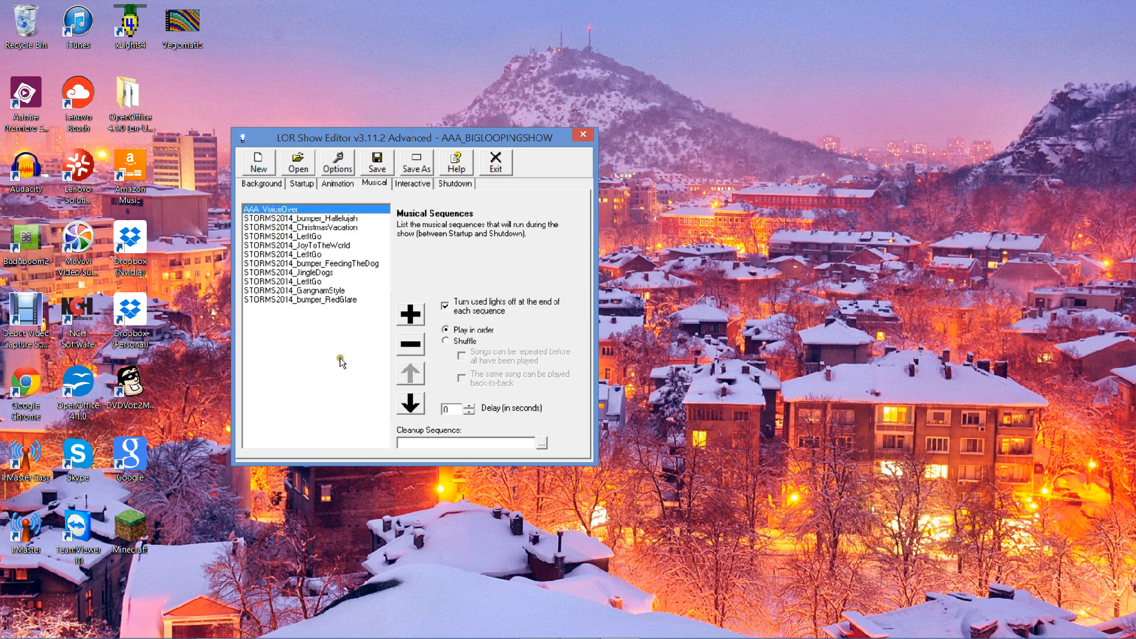
{"action": "left_click", "coordinate": [375, 170]}
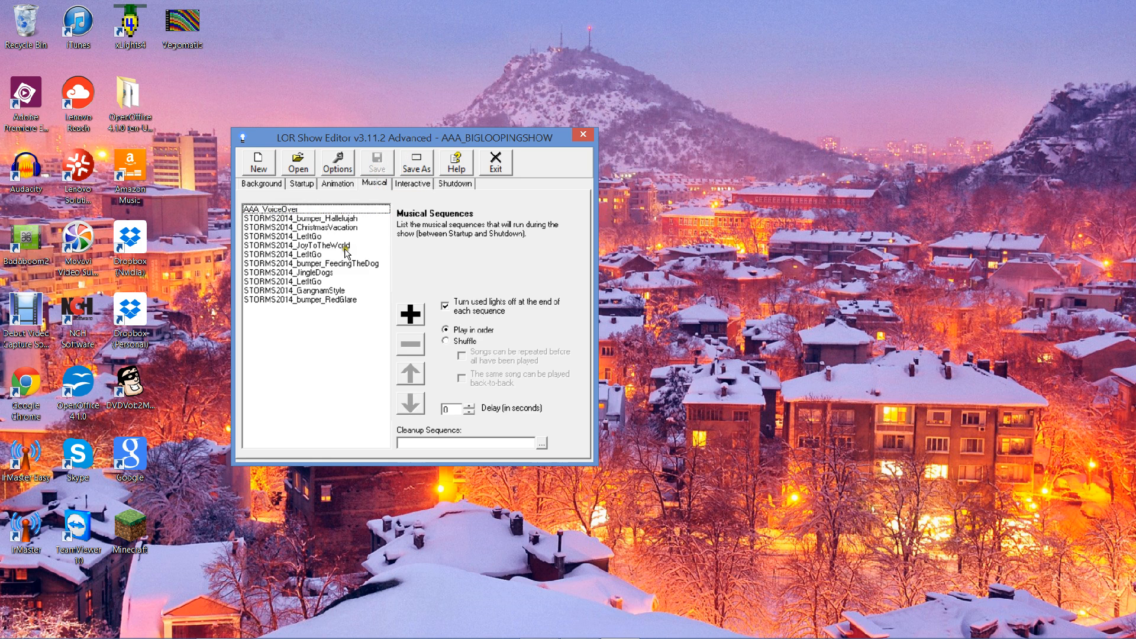
Save a copy of the show in the Sequences folder as AAA_MEDLOOPINGSHOW.
{"action": "left_click", "coordinate": [417, 165]}
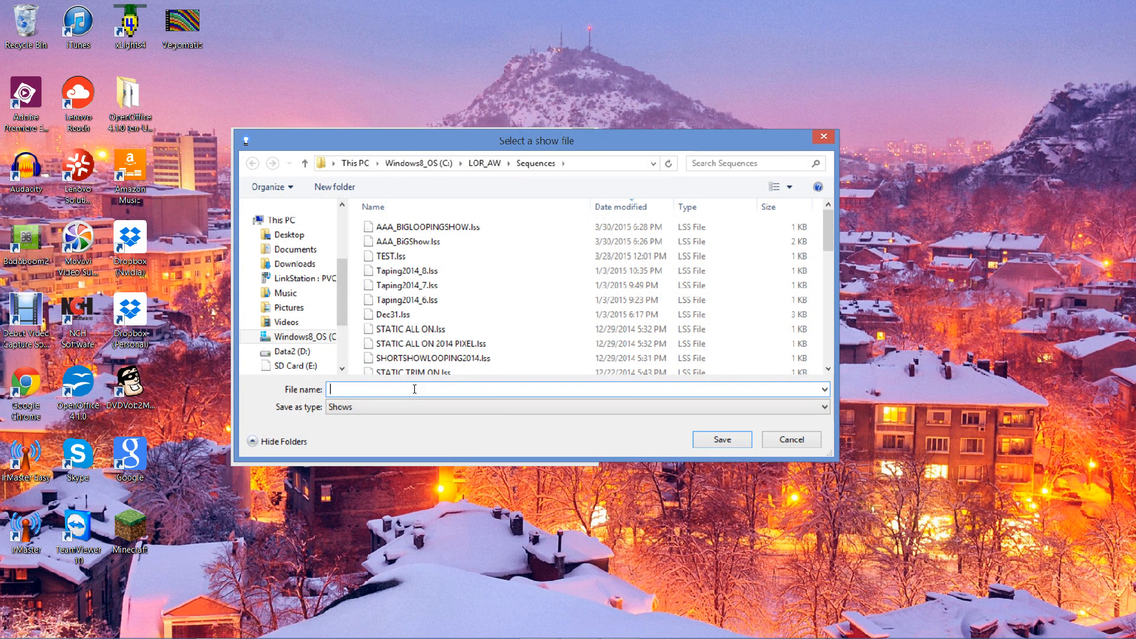
{"action": "type", "text": "AAA_MEDLOOPINGSHOW"}
{"action": "key", "text": "Return"}
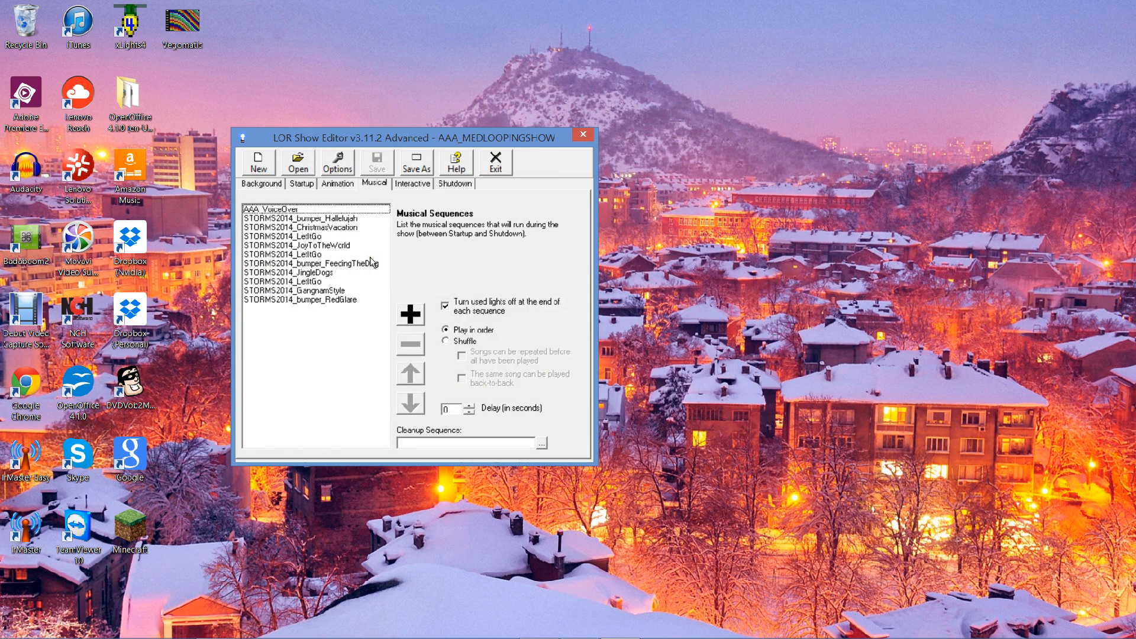
Remove STORMS2014_bumper_RedGlare and STORMS2014_bumper_Hallelujah from the musical sequences.
{"action": "left_click", "coordinate": [324, 299]}
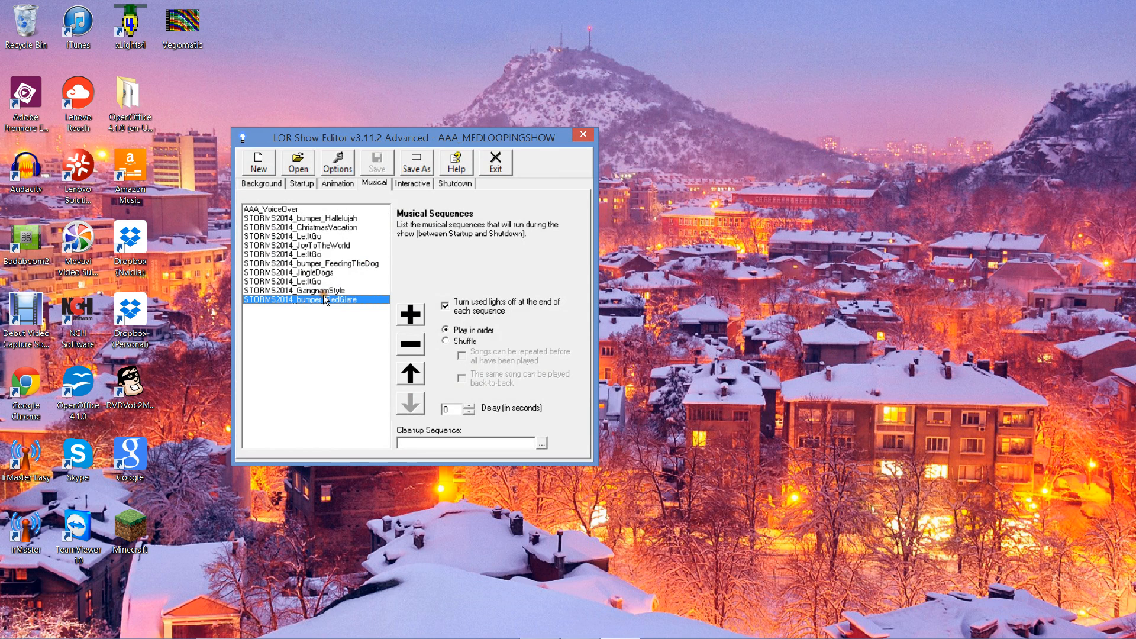
{"action": "left_click", "coordinate": [410, 344]}
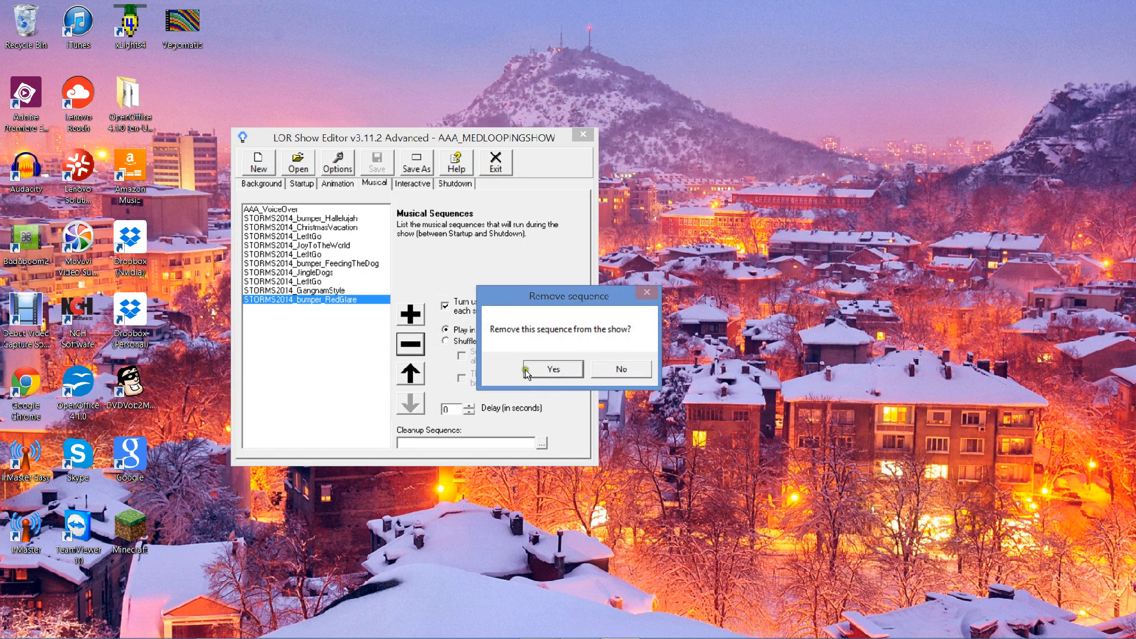
{"action": "left_click", "coordinate": [541, 367]}
{"action": "left_click", "coordinate": [343, 218]}
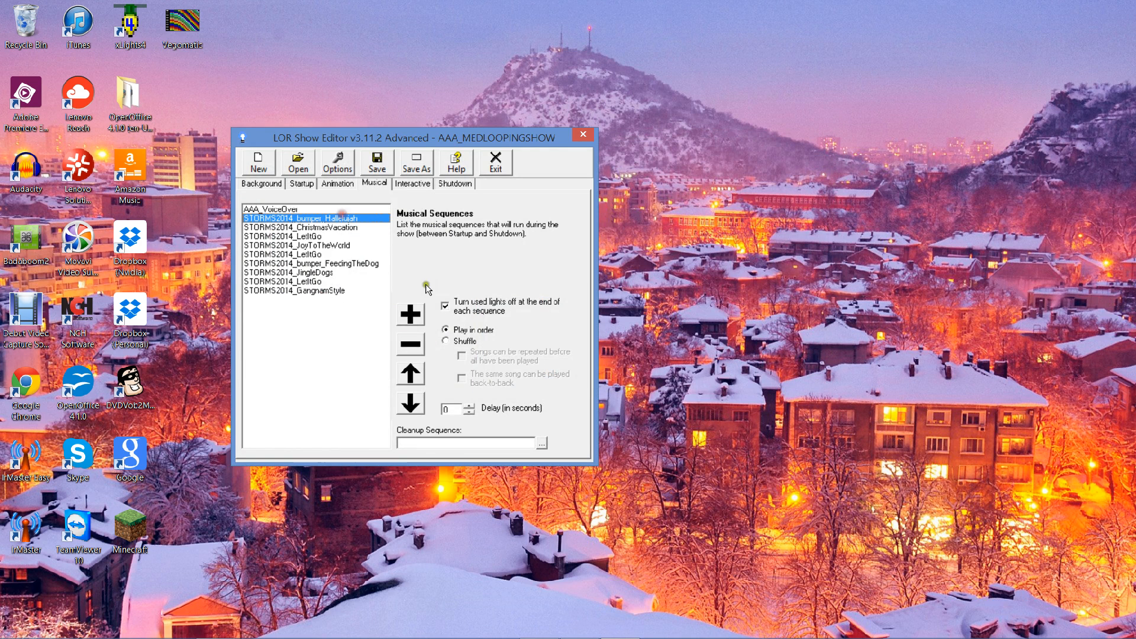
{"action": "left_click", "coordinate": [421, 343]}
{"action": "left_click", "coordinate": [541, 368]}
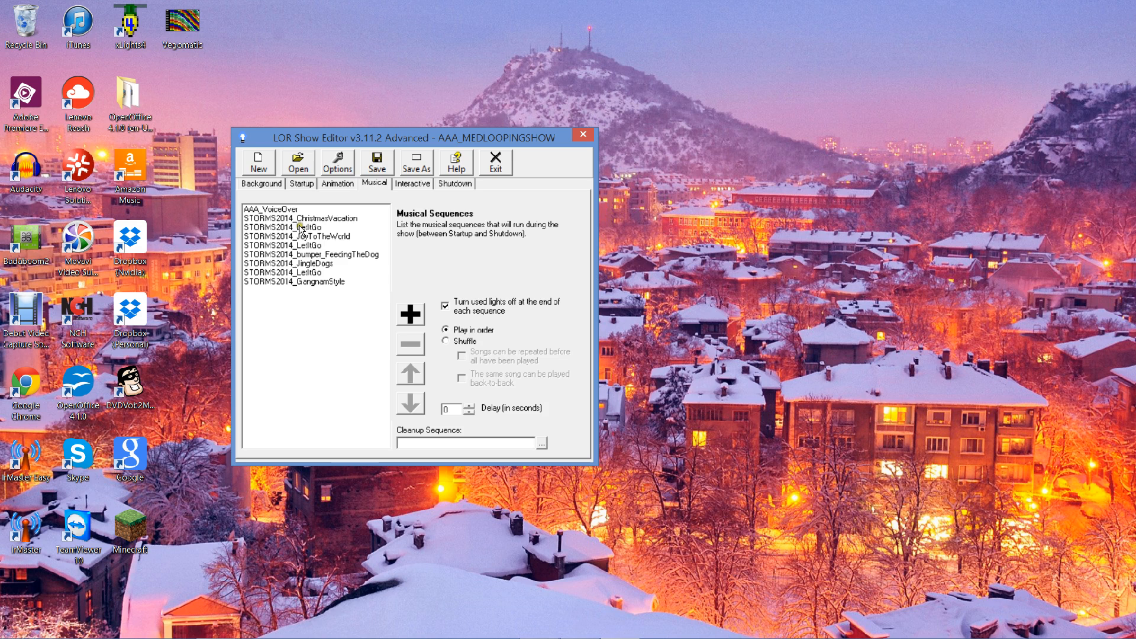
Remove STORMS2014_JoyToTheWorld and the STORMS2014_LetItGo entry directly after it from the musical sequences.
{"action": "left_click", "coordinate": [347, 218]}
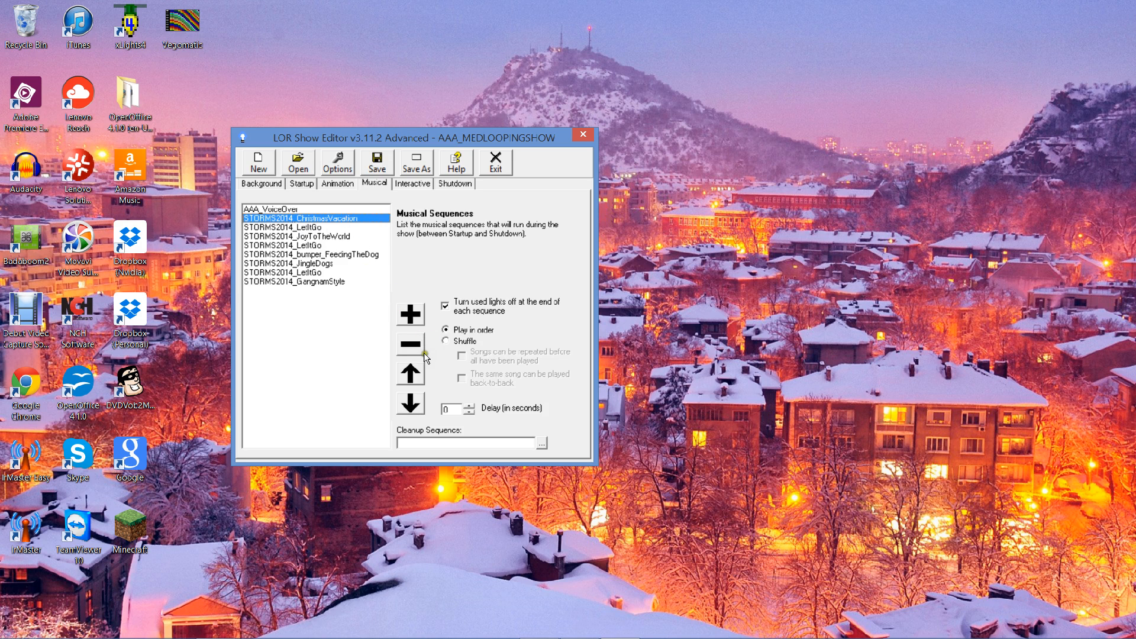
{"action": "left_click", "coordinate": [310, 237]}
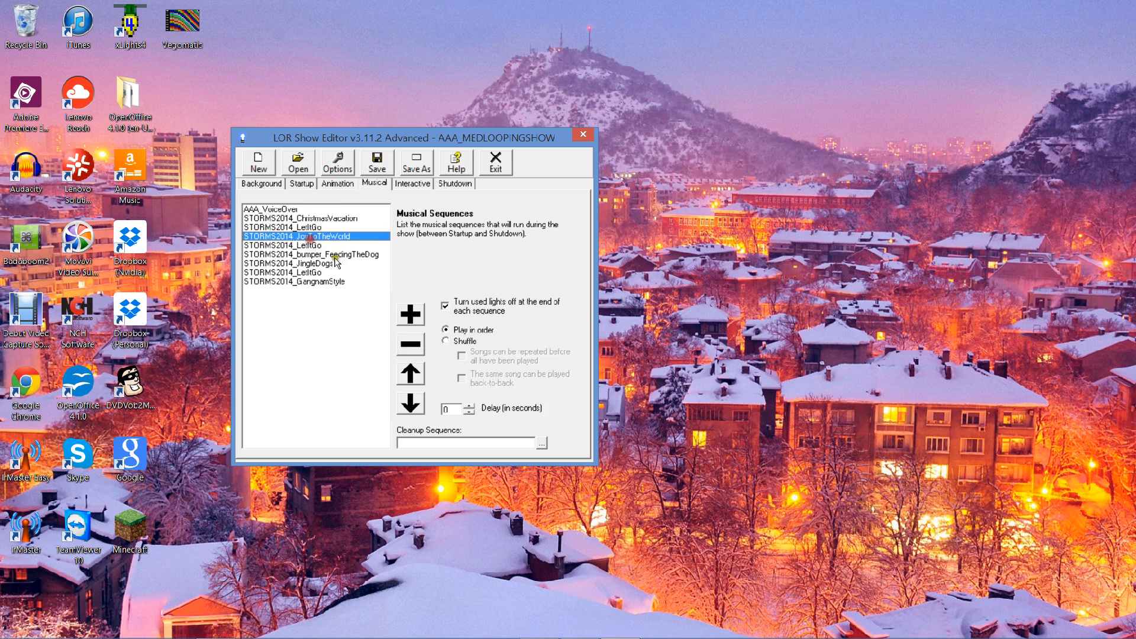
{"action": "left_click", "coordinate": [410, 344]}
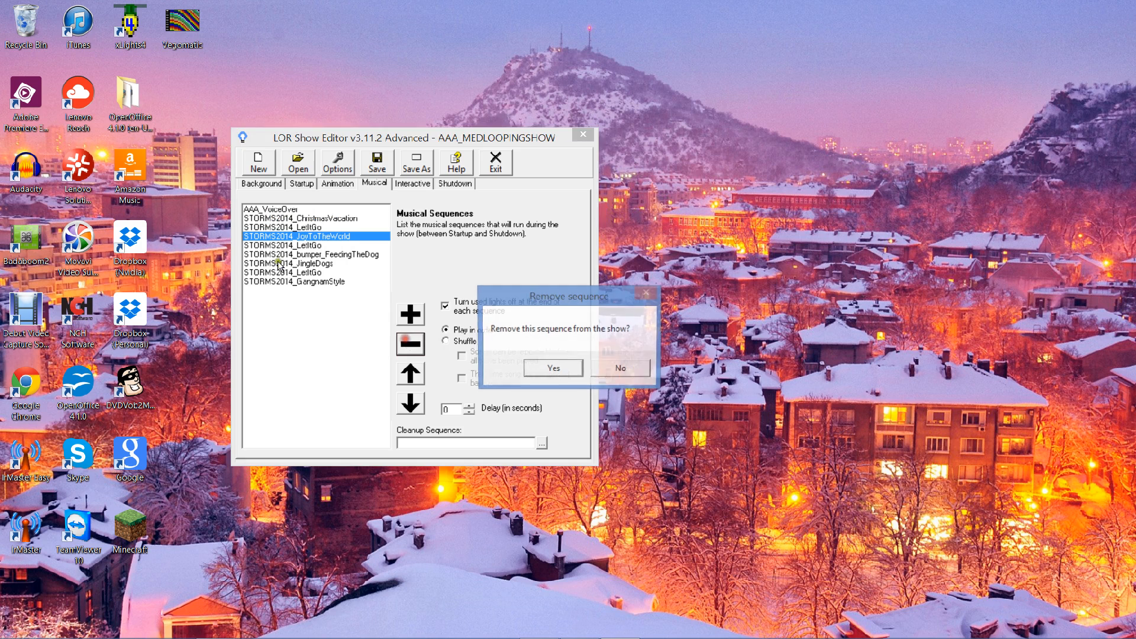
{"action": "left_click", "coordinate": [554, 370]}
{"action": "left_click", "coordinate": [308, 237]}
{"action": "left_click", "coordinate": [414, 339]}
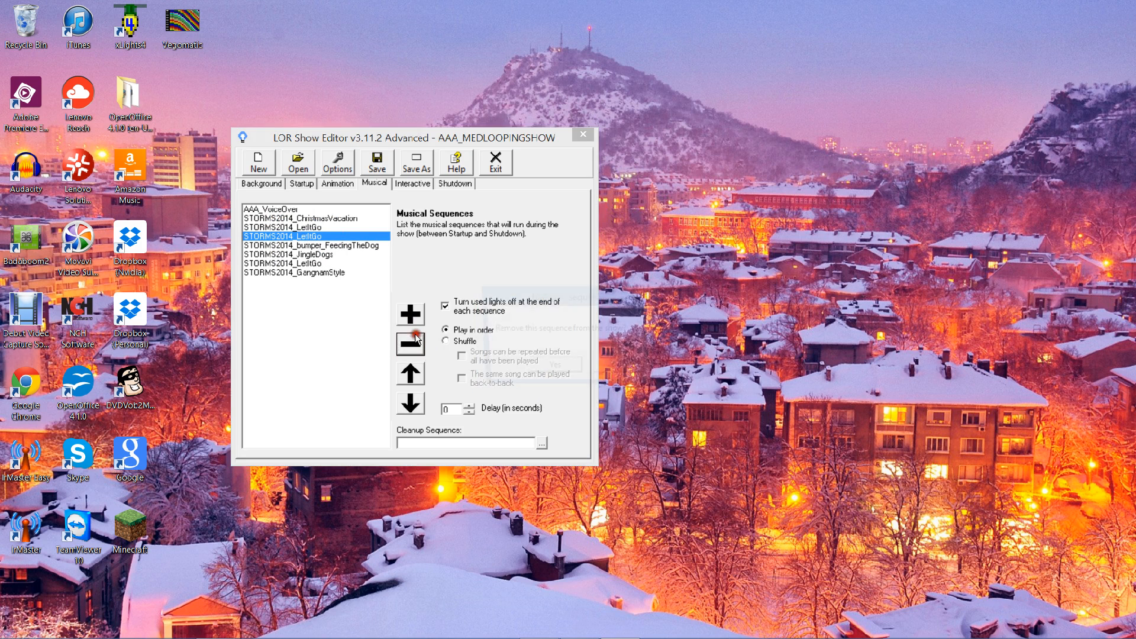
{"action": "left_click", "coordinate": [572, 373]}
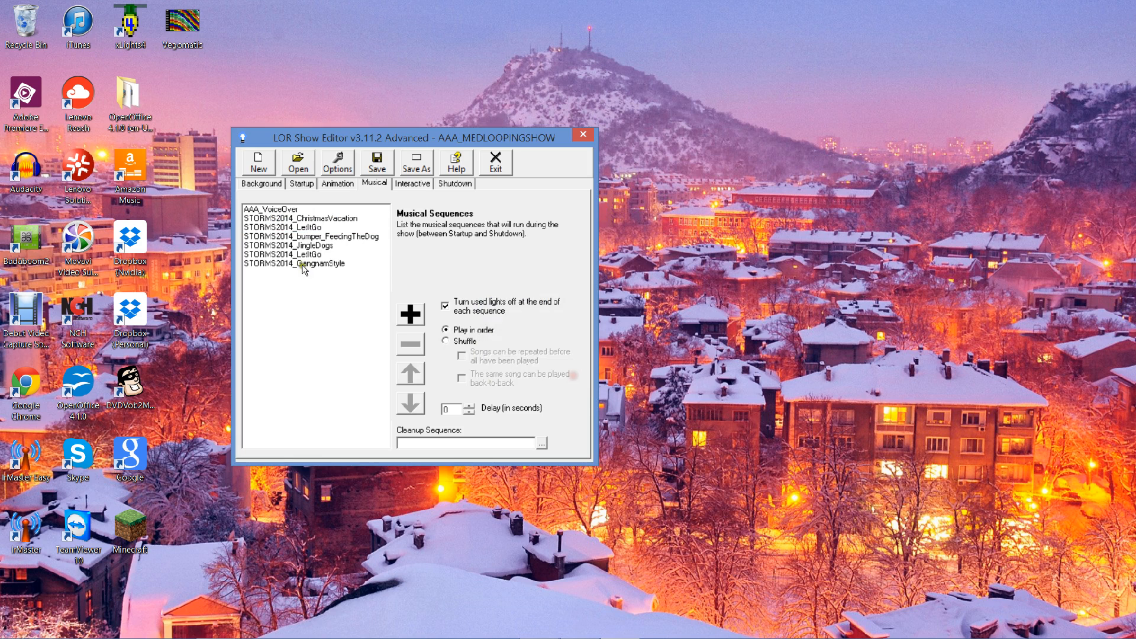
Remove the STORMS2014_LetItGo entry between JingleDogs and GangnamStyle from the musical sequences and save the show.
{"action": "left_click", "coordinate": [309, 254]}
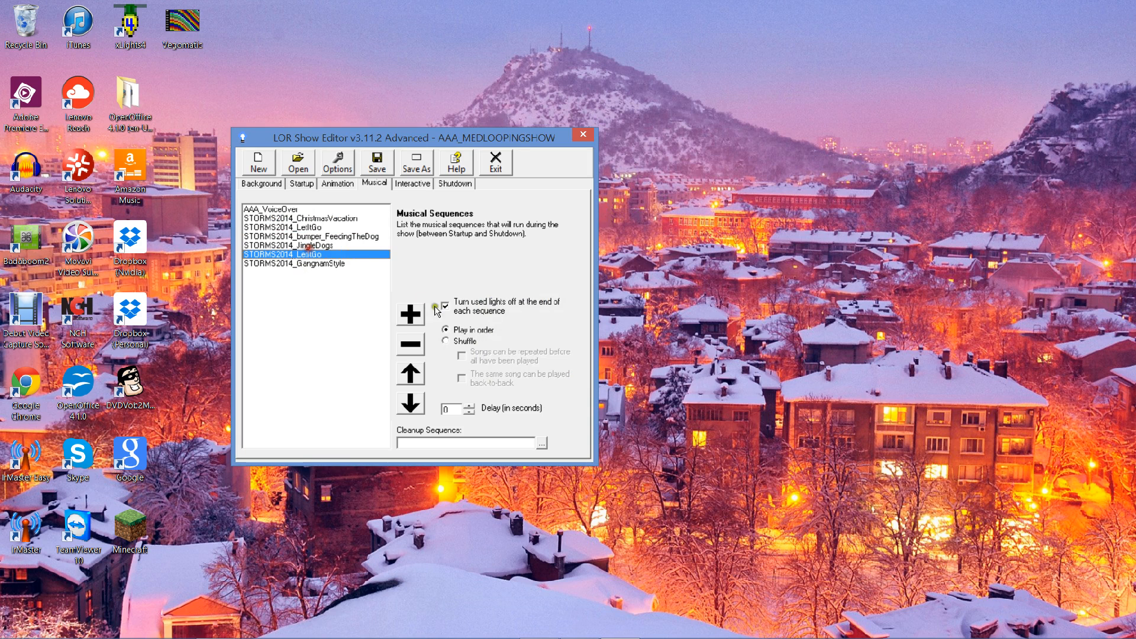
{"action": "left_click", "coordinate": [414, 345]}
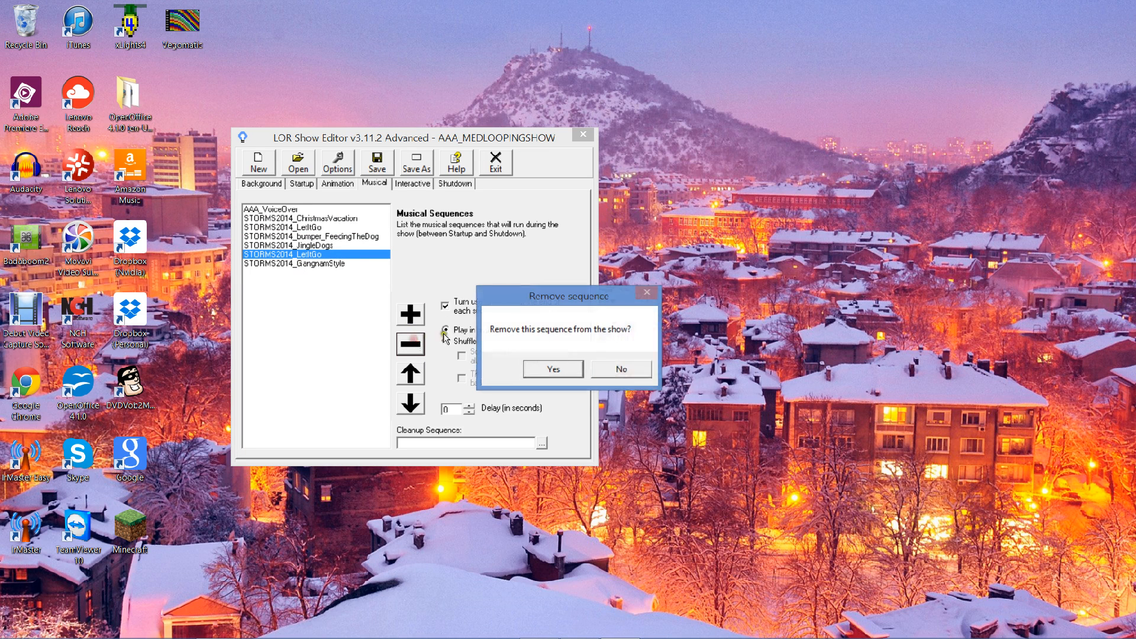
{"action": "left_click", "coordinate": [563, 373]}
{"action": "left_click", "coordinate": [344, 236]}
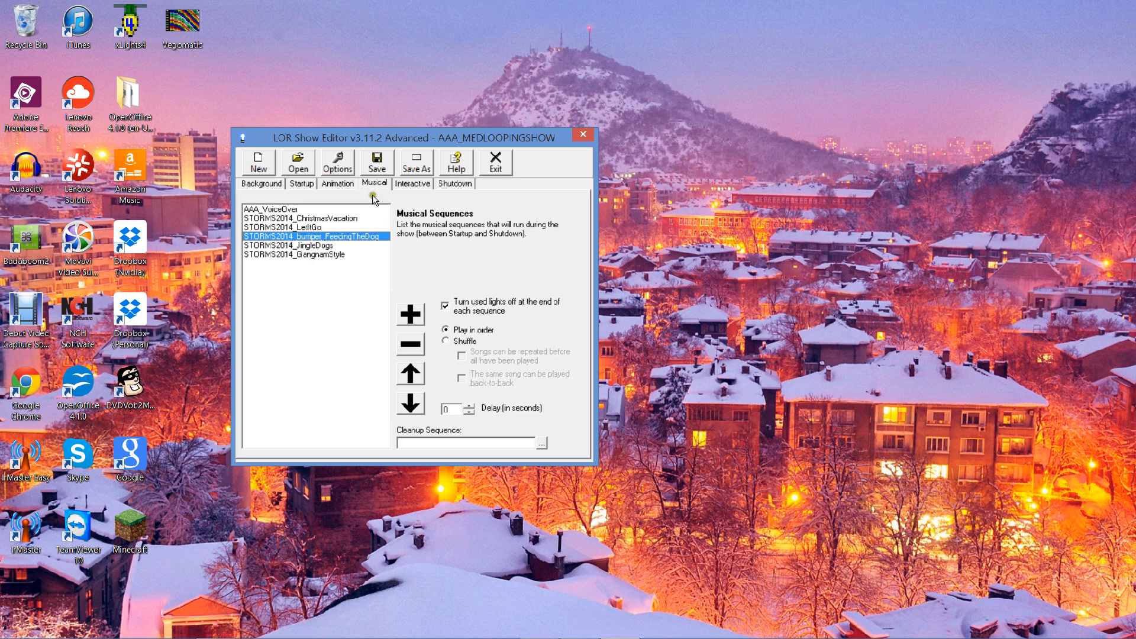
{"action": "left_click", "coordinate": [374, 163]}
Save a copy of the show in the Sequences folder as AAA_CRAZYLOOPING.
{"action": "left_click", "coordinate": [430, 164]}
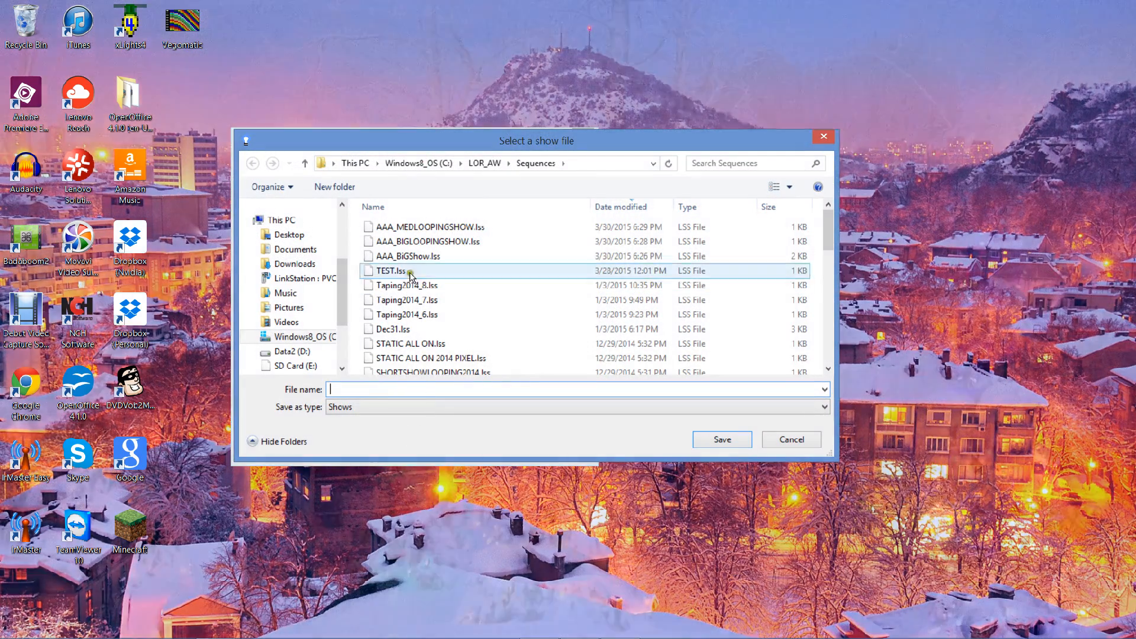
{"action": "type", "text": "AAA_"}
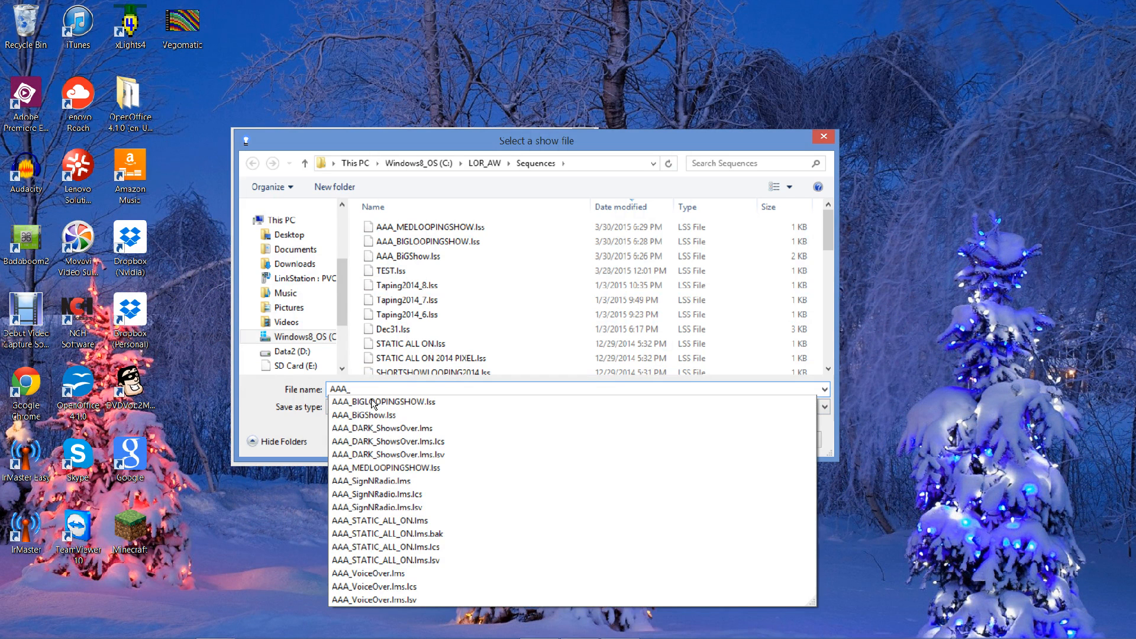
{"action": "type", "text": "CRAZYLOOPING"}
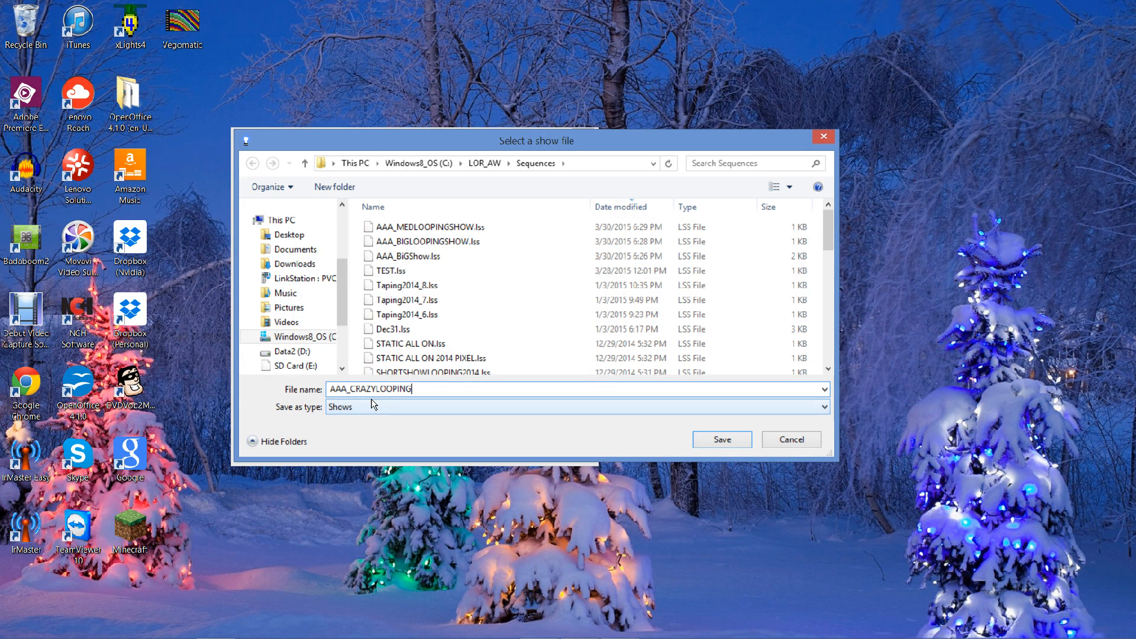
{"action": "key", "text": "Return"}
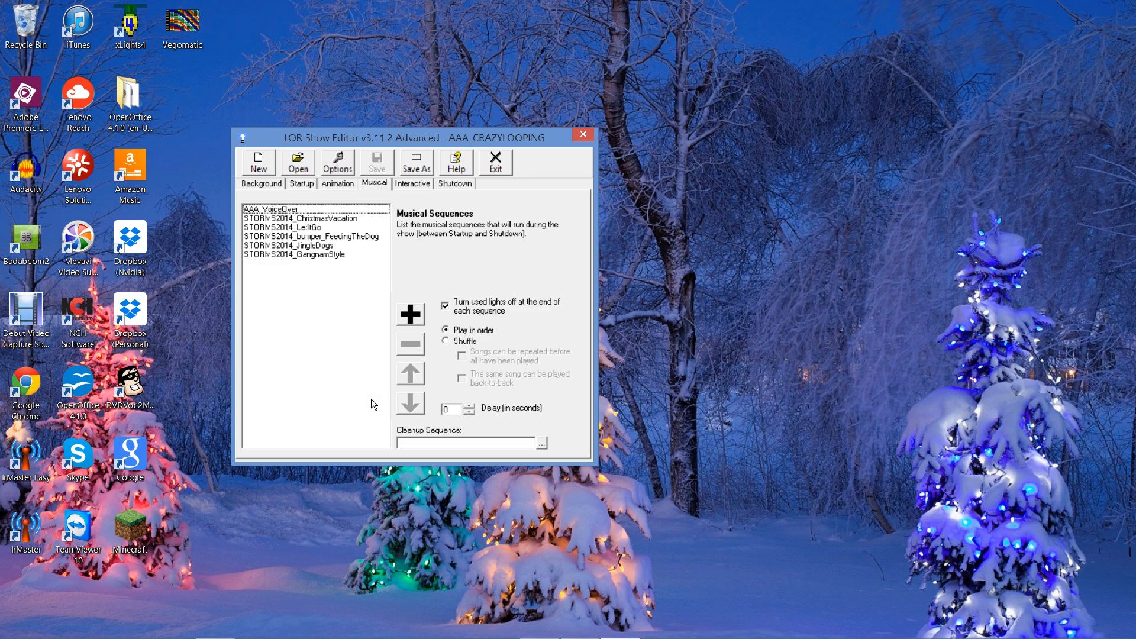
Remove STORMS2014_ChristmasVacation and STORMS2014_bumper_FeedingTheDog from the musical sequences.
{"action": "left_click", "coordinate": [286, 210]}
{"action": "left_click", "coordinate": [286, 218]}
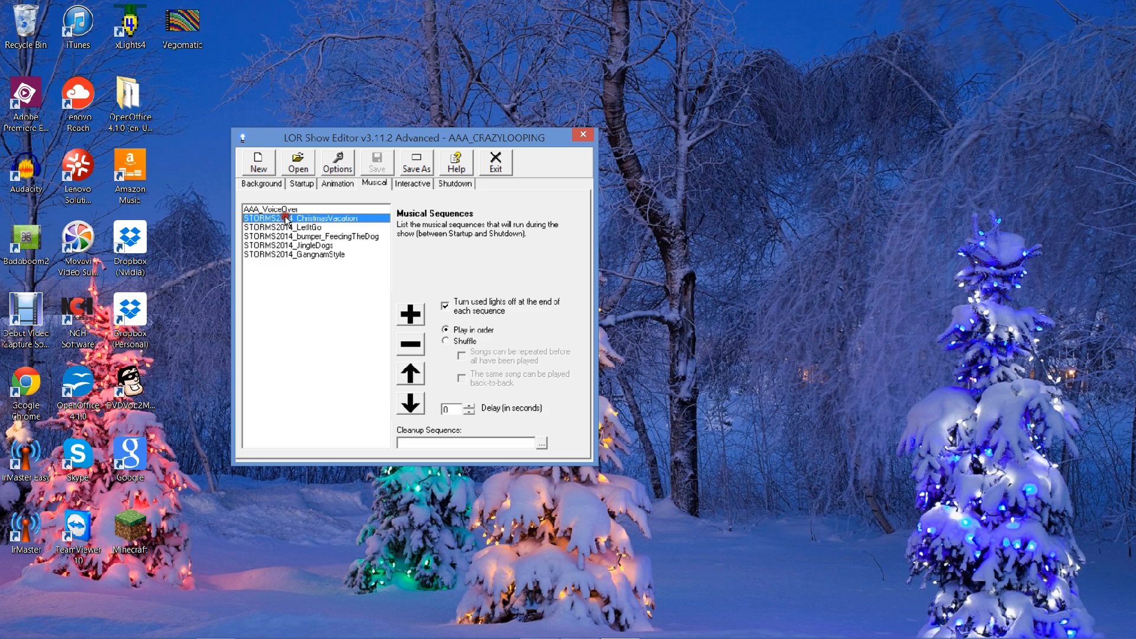
{"action": "left_click", "coordinate": [421, 352]}
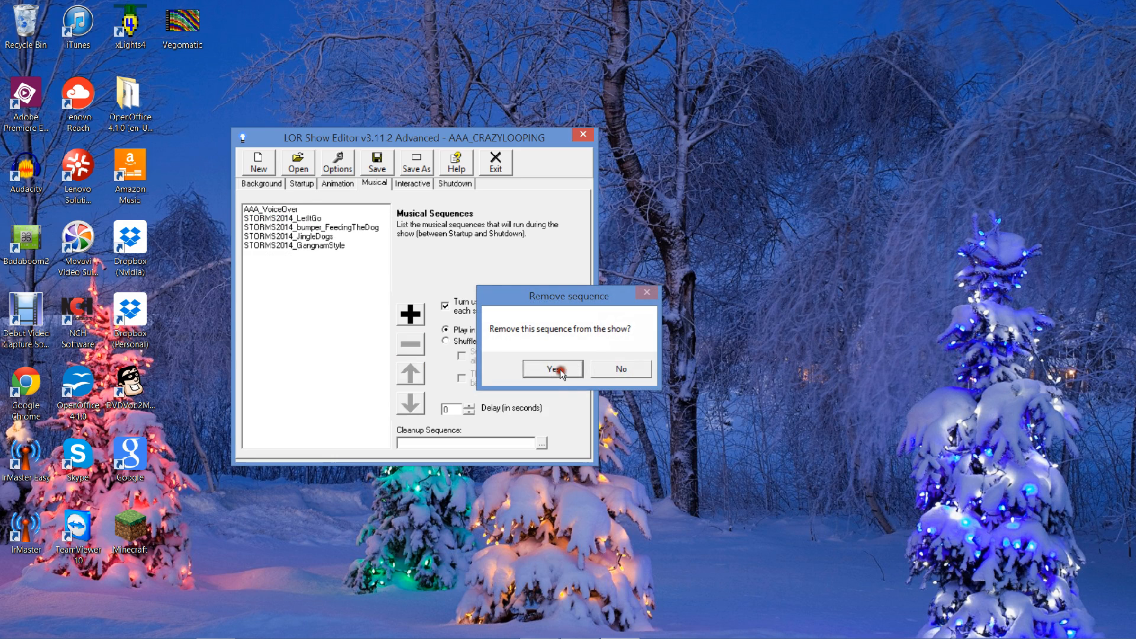
{"action": "left_click", "coordinate": [558, 368]}
{"action": "left_click", "coordinate": [330, 237]}
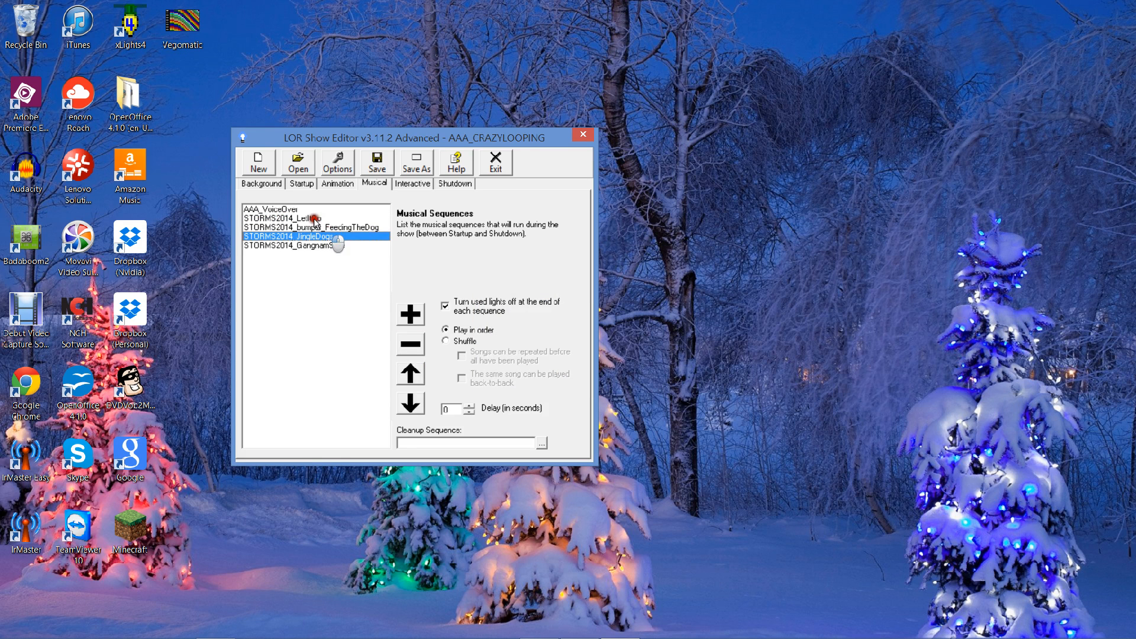
{"action": "left_click", "coordinate": [314, 228]}
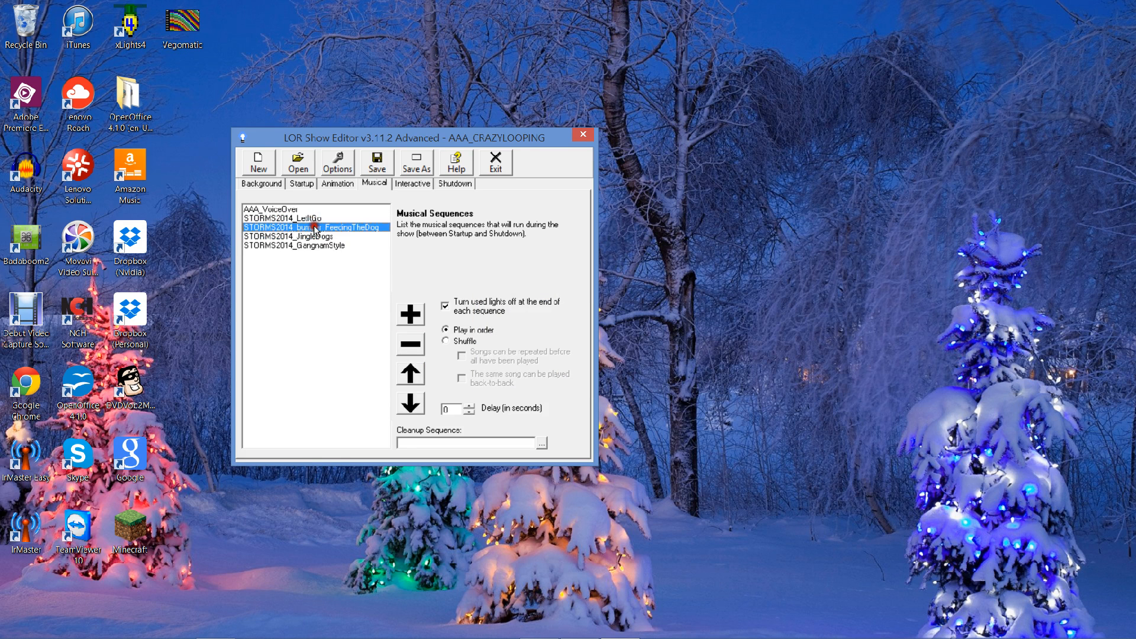
{"action": "left_click", "coordinate": [410, 344]}
{"action": "left_click", "coordinate": [545, 370]}
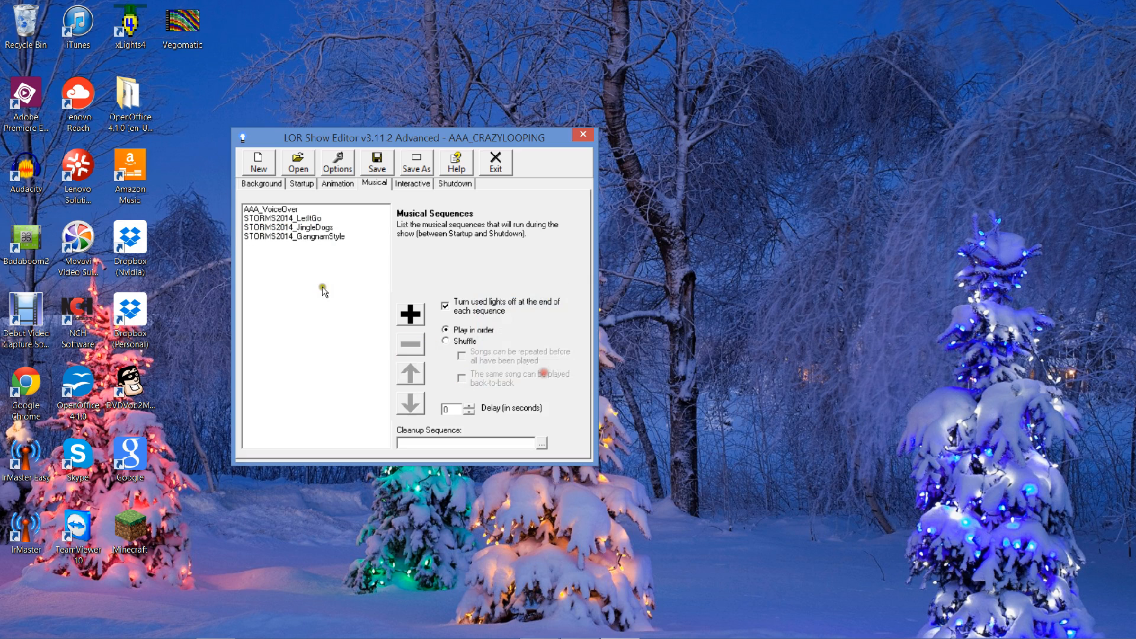
Remove STORMS2014_JingleDogs and STORMS2014_GangnamStyle from the musical sequences and save the show.
{"action": "left_click", "coordinate": [303, 228]}
{"action": "left_click", "coordinate": [414, 347]}
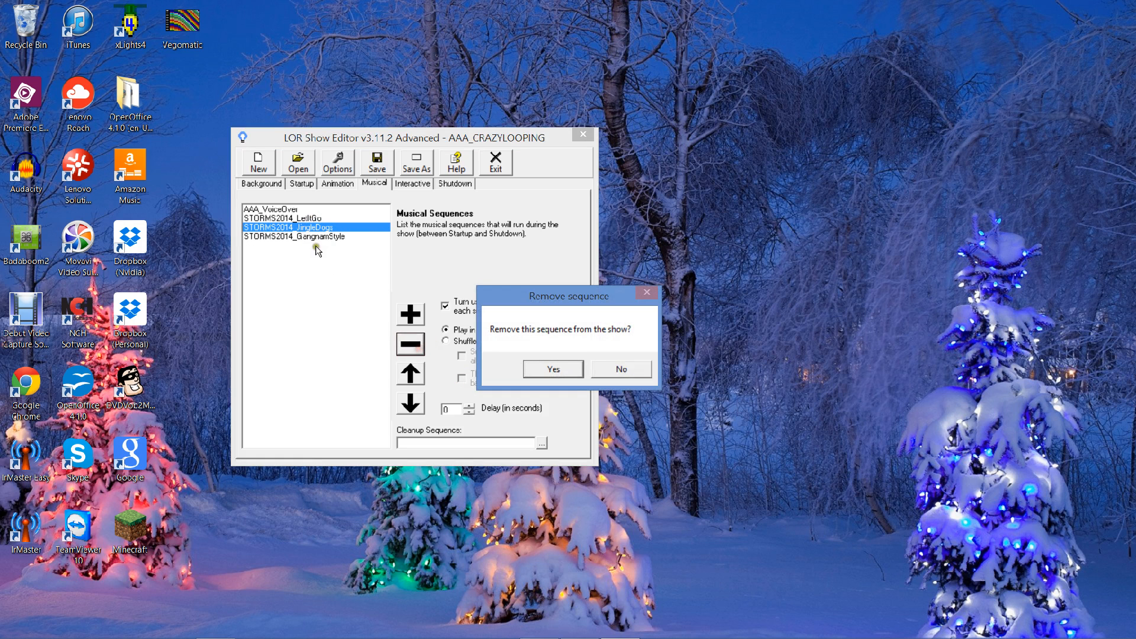
{"action": "left_click", "coordinate": [533, 369]}
{"action": "left_click", "coordinate": [276, 229]}
{"action": "left_click", "coordinate": [417, 345]}
{"action": "left_click", "coordinate": [552, 372]}
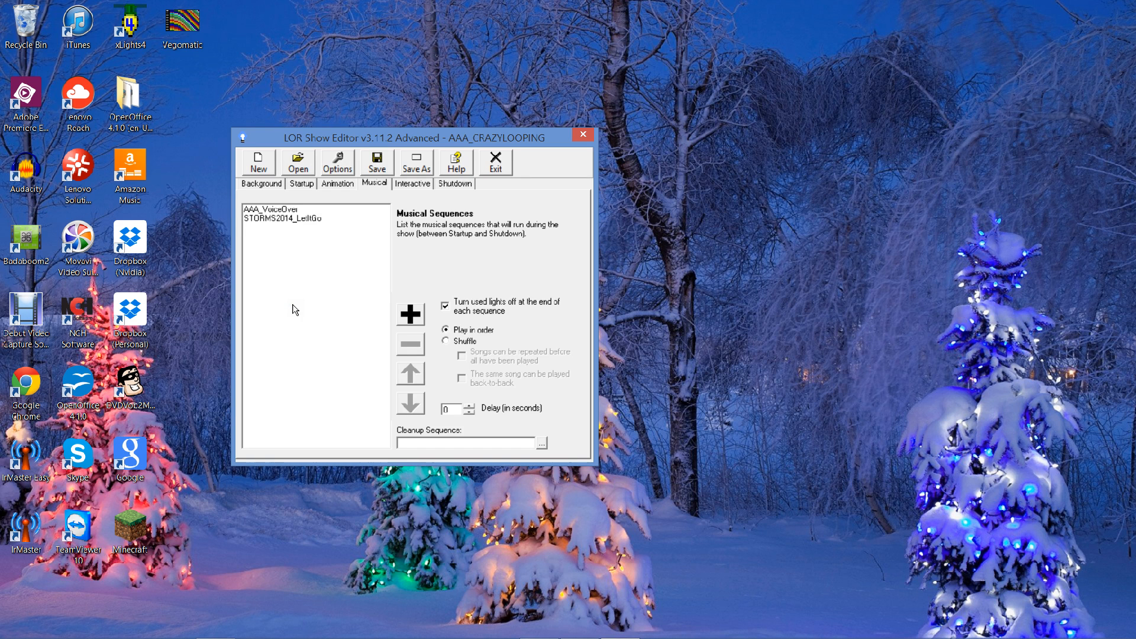
{"action": "left_click", "coordinate": [367, 157]}
{"action": "left_click", "coordinate": [287, 325]}
Start a new show and add STORMS2014_LetItGo to its musical sequences, searching the files for "let".
{"action": "left_click", "coordinate": [249, 158]}
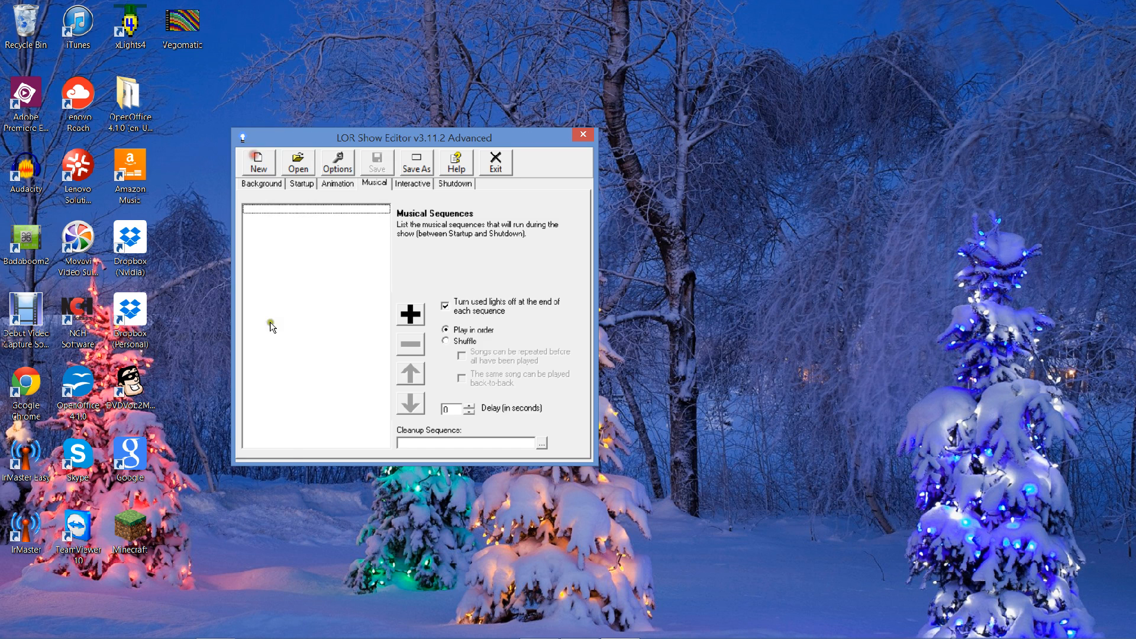
{"action": "left_click", "coordinate": [410, 314]}
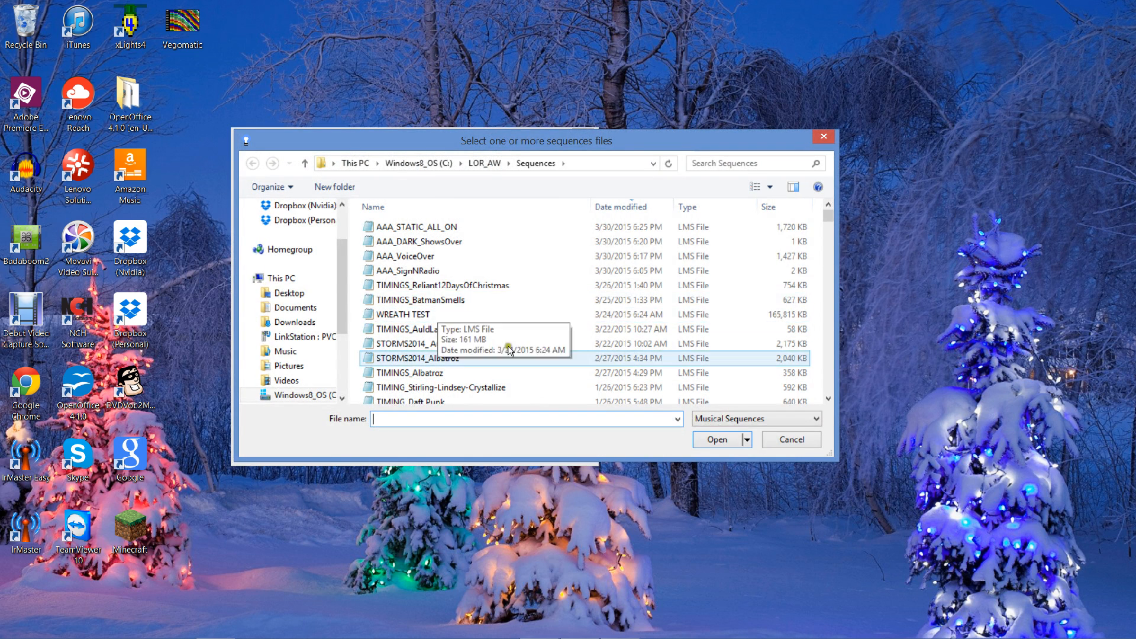
{"action": "left_click", "coordinate": [712, 162]}
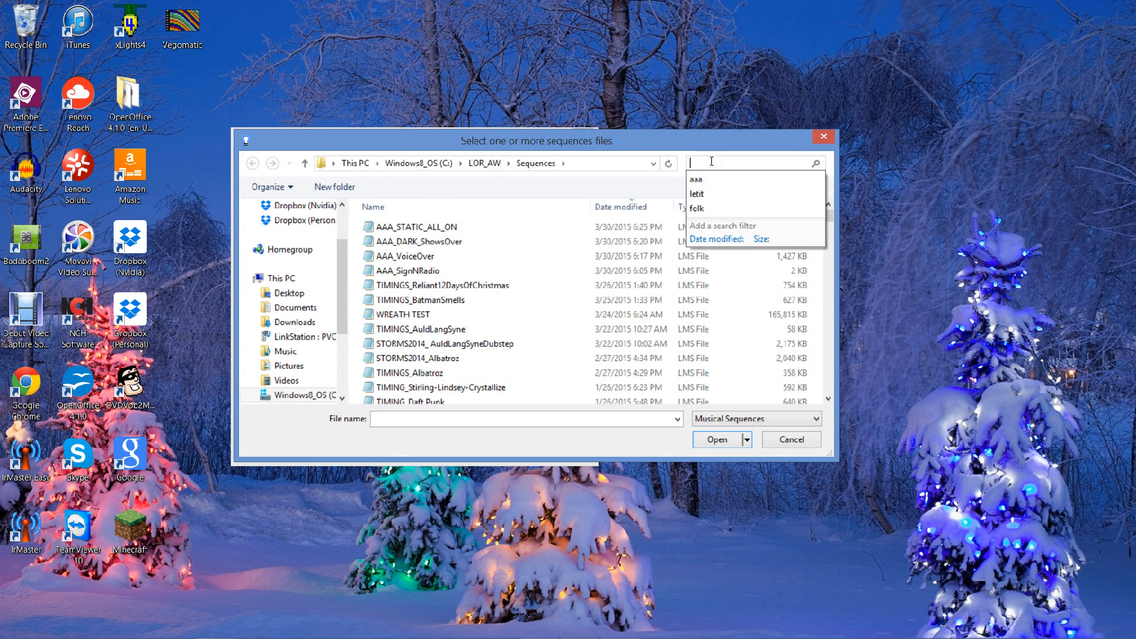
{"action": "type", "text": "let"}
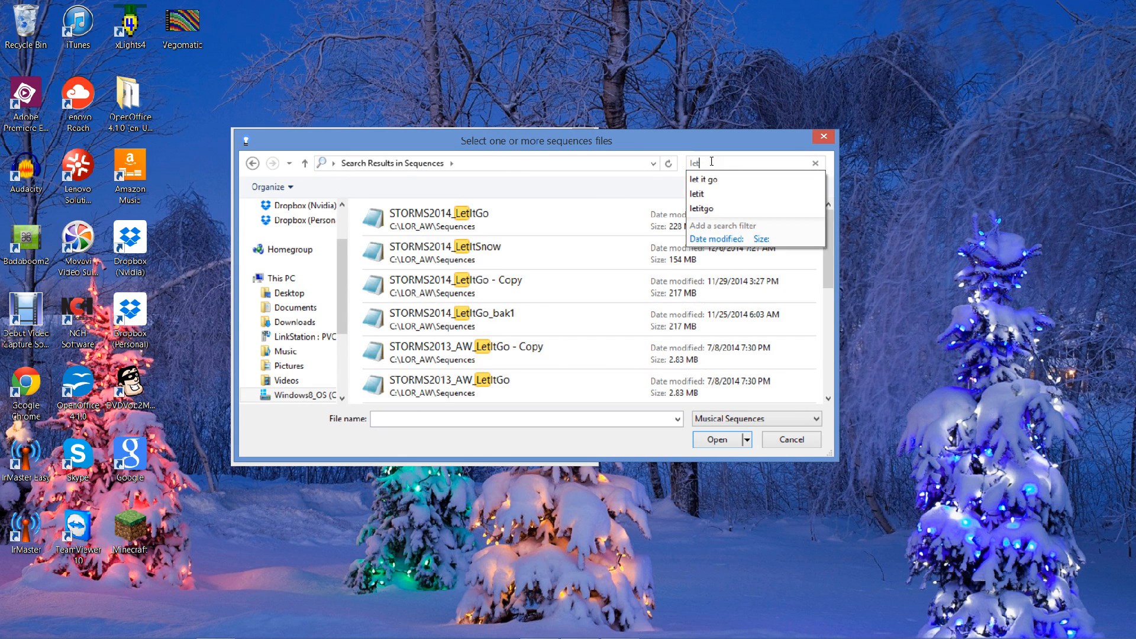
{"action": "left_click", "coordinate": [540, 222]}
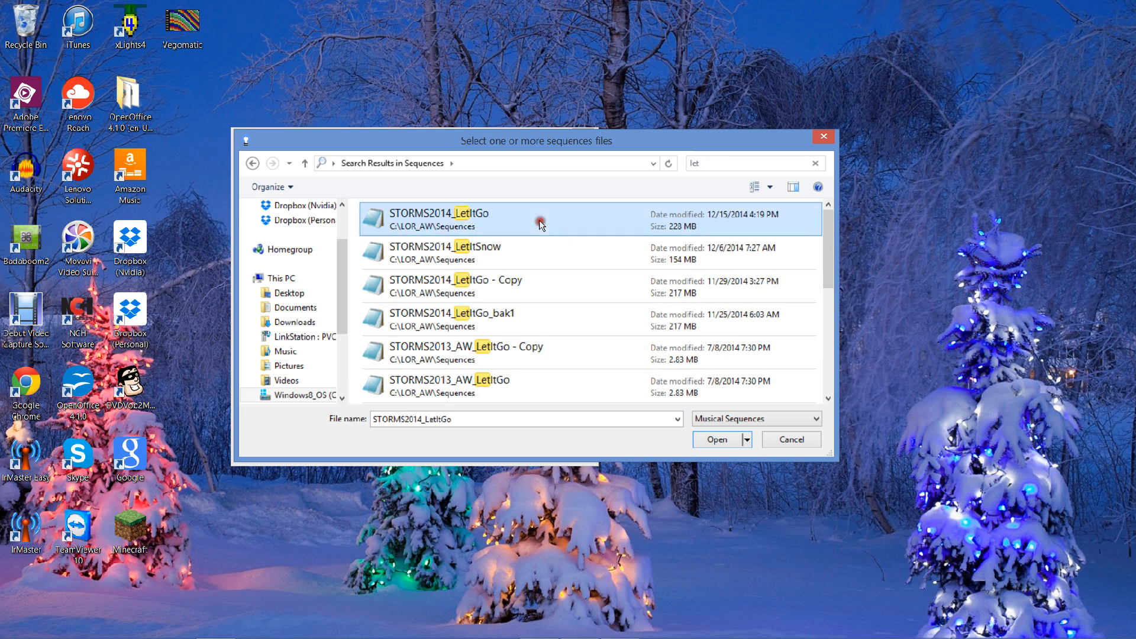
{"action": "double_click", "coordinate": [539, 223]}
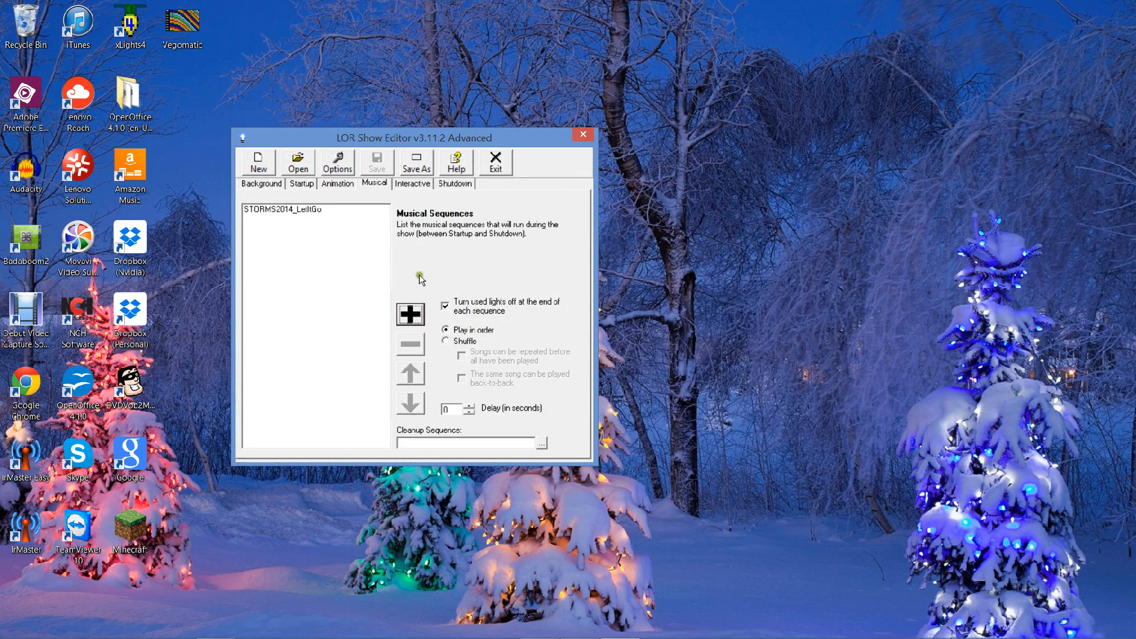
Search the sequence files for "do" and add STORMS2014_DoYouWantToBuildASnowman to the musical sequences.
{"action": "left_click", "coordinate": [416, 315]}
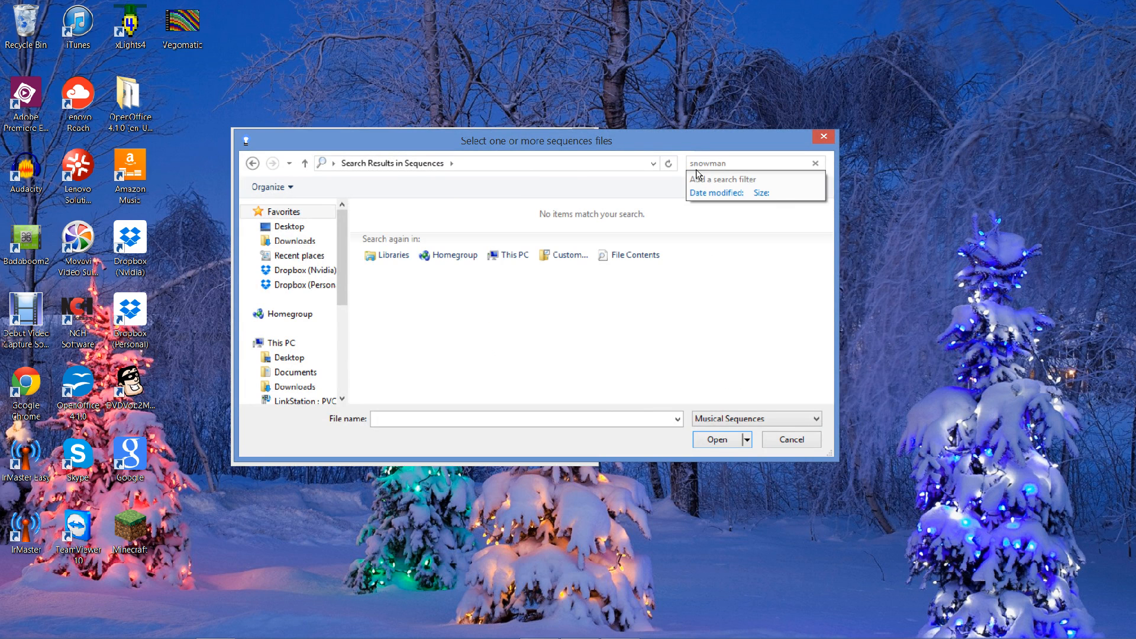
{"action": "key", "text": "BackSpace"}
{"action": "key", "text": "BackSpace"}
{"action": "key", "text": "BackSpace"}
{"action": "key", "text": "BackSpace"}
{"action": "key", "text": "BackSpace"}
{"action": "key", "text": "BackSpace"}
{"action": "type", "text": "do"}
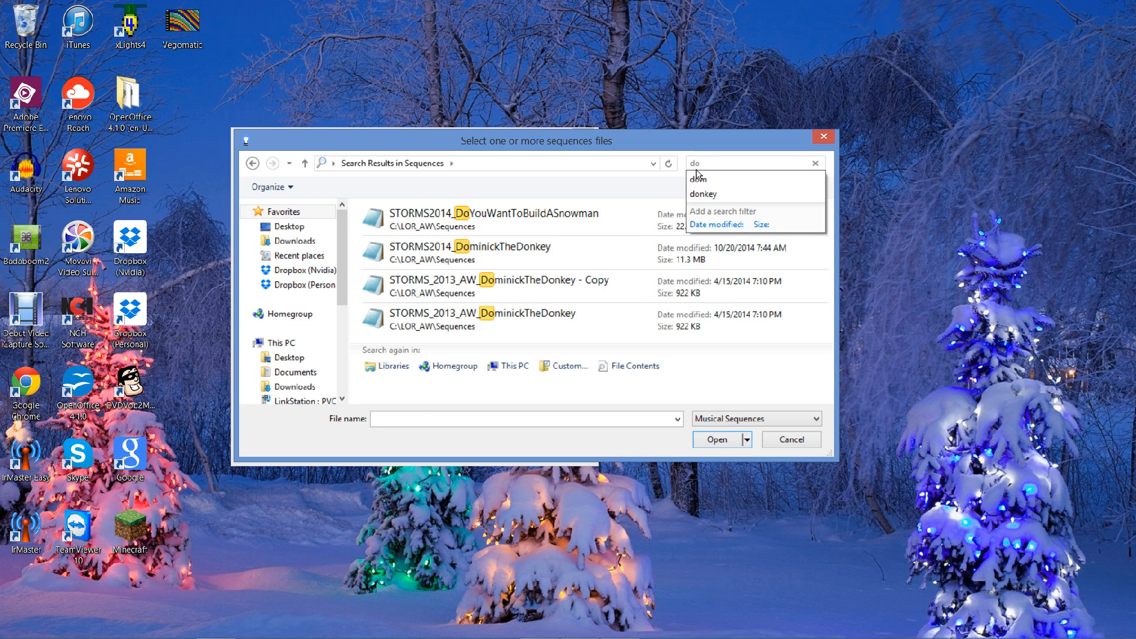
{"action": "left_click", "coordinate": [555, 217]}
{"action": "double_click", "coordinate": [555, 216]}
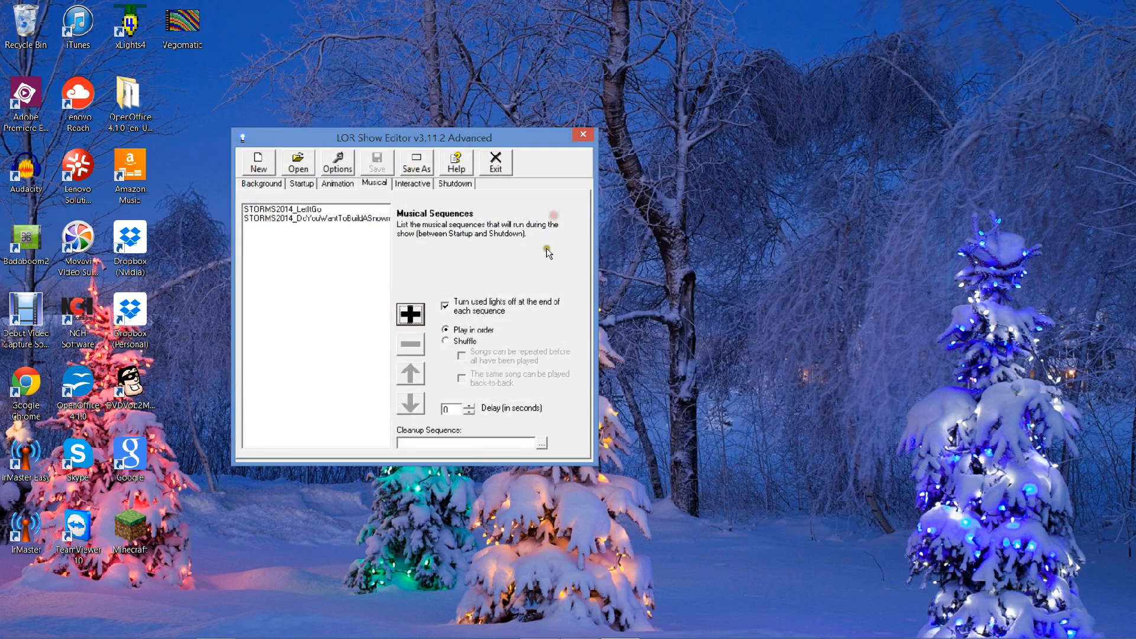
Search the sequence files for "every" and add STORMS2014_EverythingIsAwesome to the musical sequences.
{"action": "left_click", "coordinate": [412, 309]}
{"action": "left_click", "coordinate": [716, 165]}
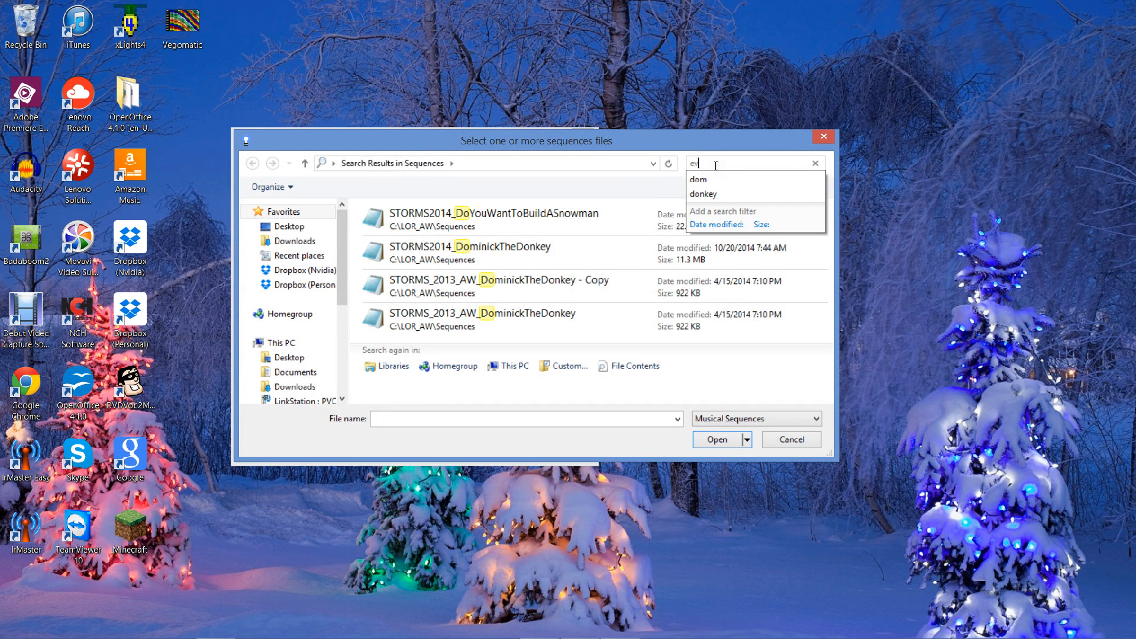
{"action": "type", "text": "y"}
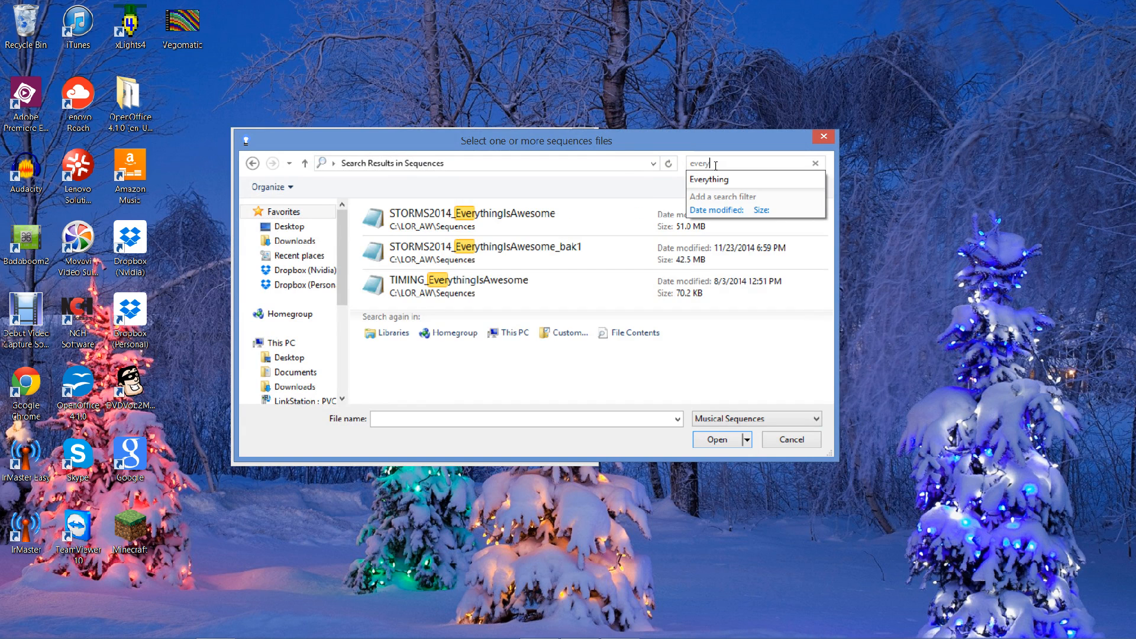
{"action": "double_click", "coordinate": [569, 226]}
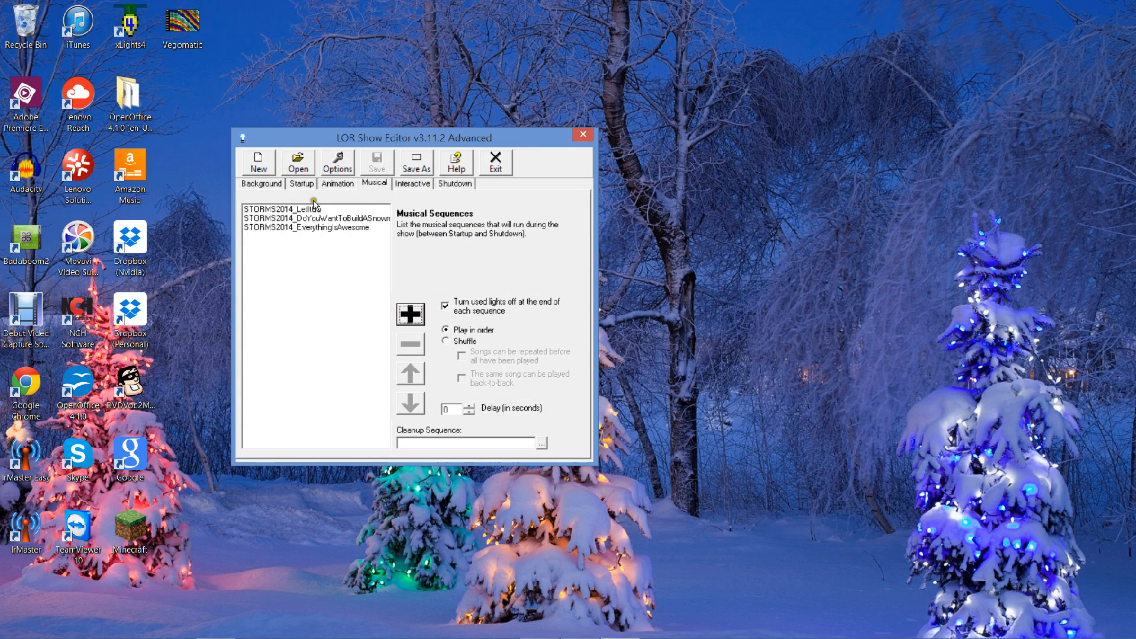
Search the animation files for "radio" and add bkgrnd_radio to the show's background sequences.
{"action": "left_click", "coordinate": [272, 182]}
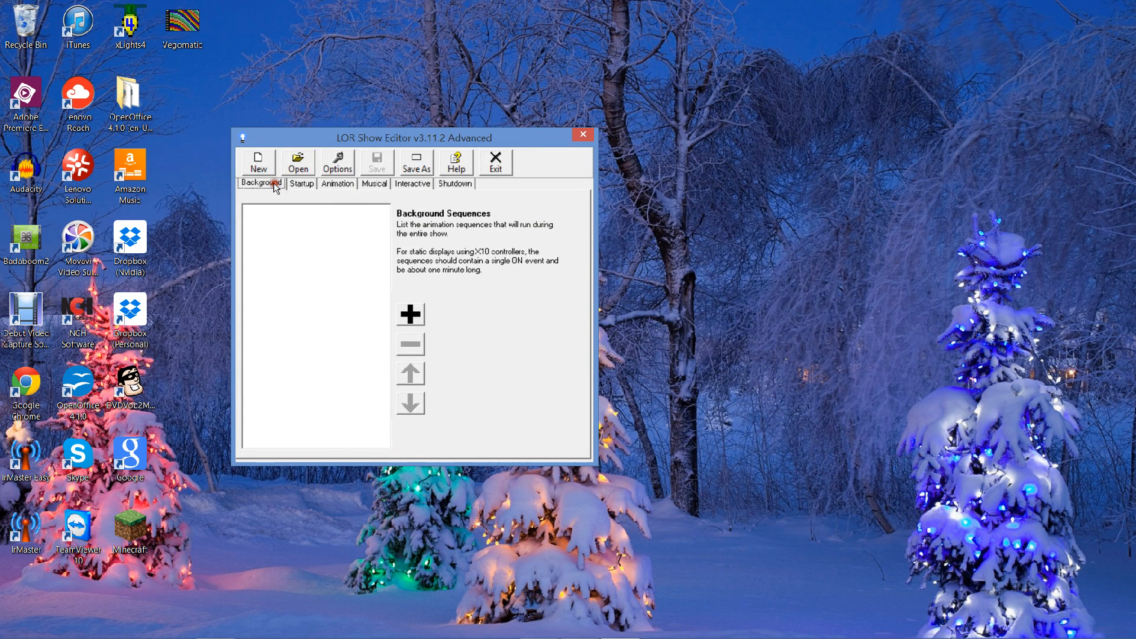
{"action": "left_click", "coordinate": [416, 318]}
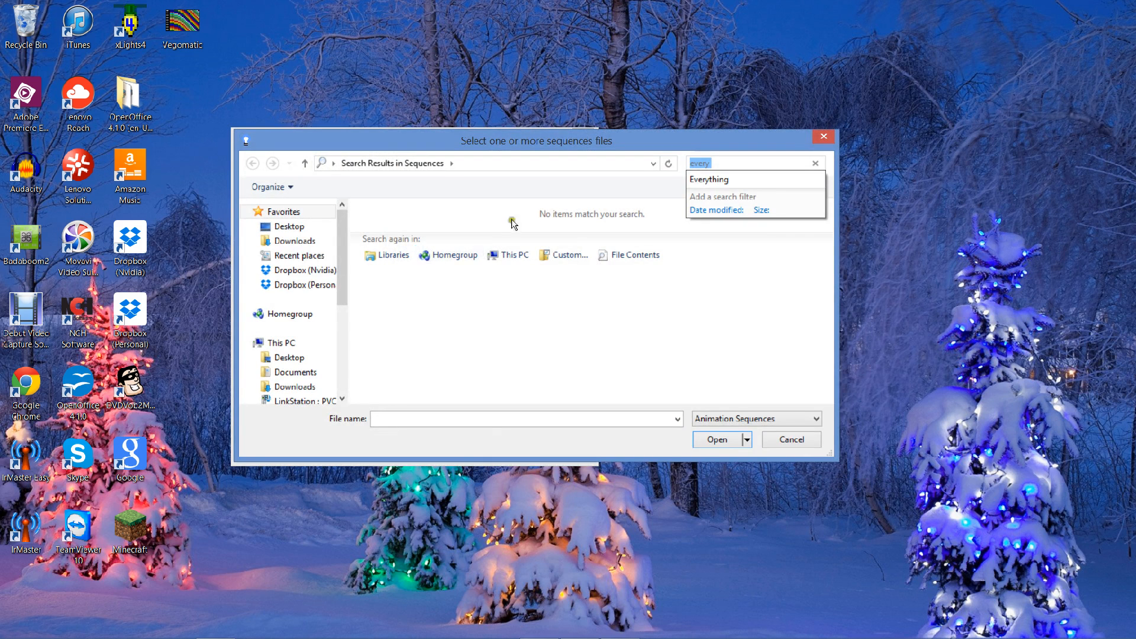
{"action": "key", "text": "BackSpace"}
{"action": "type", "text": "radio"}
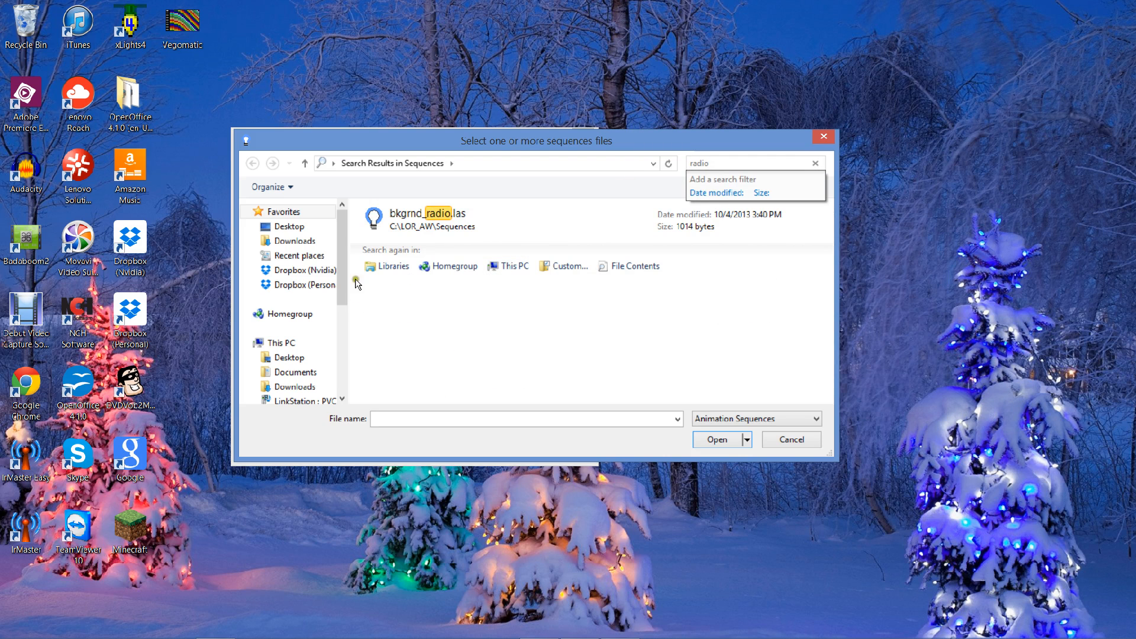
{"action": "double_click", "coordinate": [395, 215]}
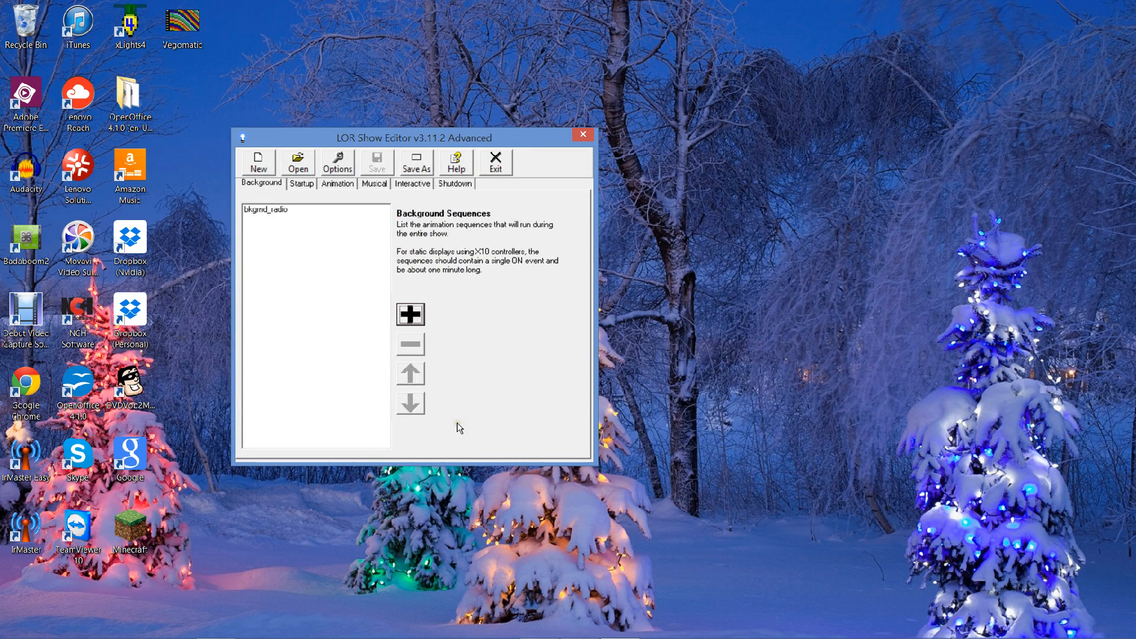
Try to save the new show under the name AAA_FROZEN in the search results location.
{"action": "left_click", "coordinate": [358, 233]}
{"action": "left_click", "coordinate": [424, 185]}
{"action": "left_click", "coordinate": [416, 169]}
{"action": "left_click", "coordinate": [425, 352]}
{"action": "left_click", "coordinate": [419, 385]}
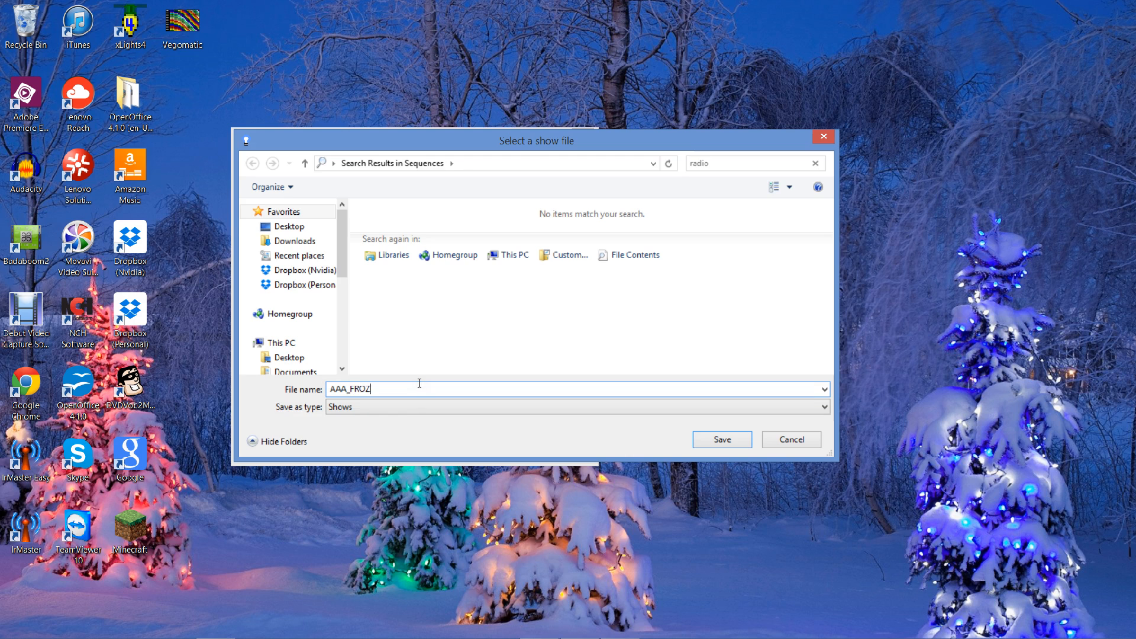
{"action": "key", "text": "Return"}
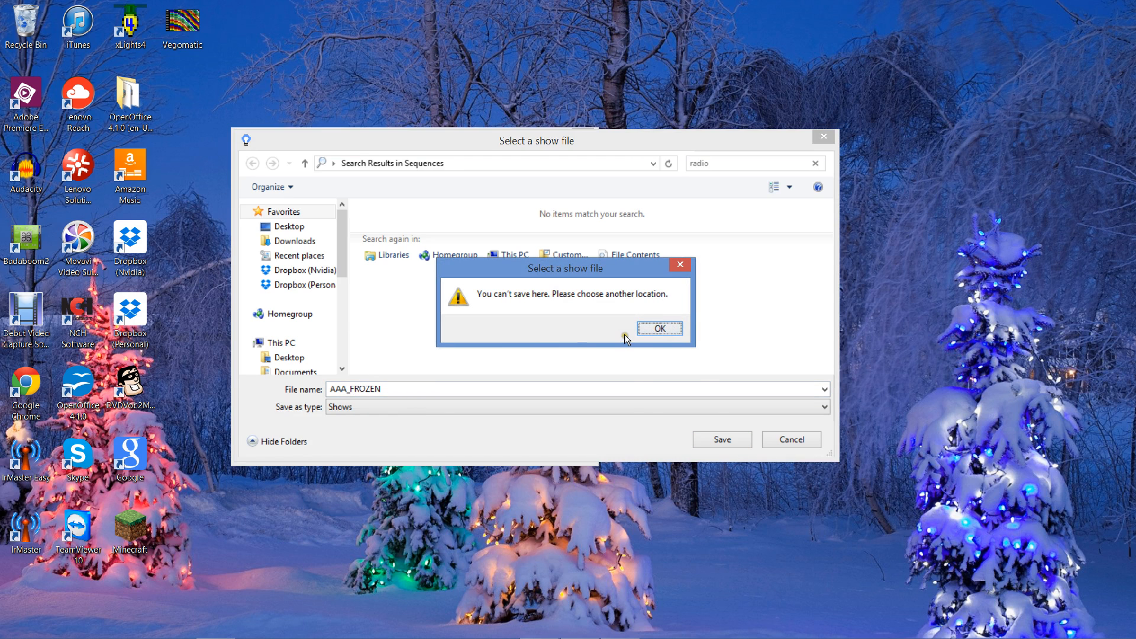
{"action": "left_click", "coordinate": [661, 330]}
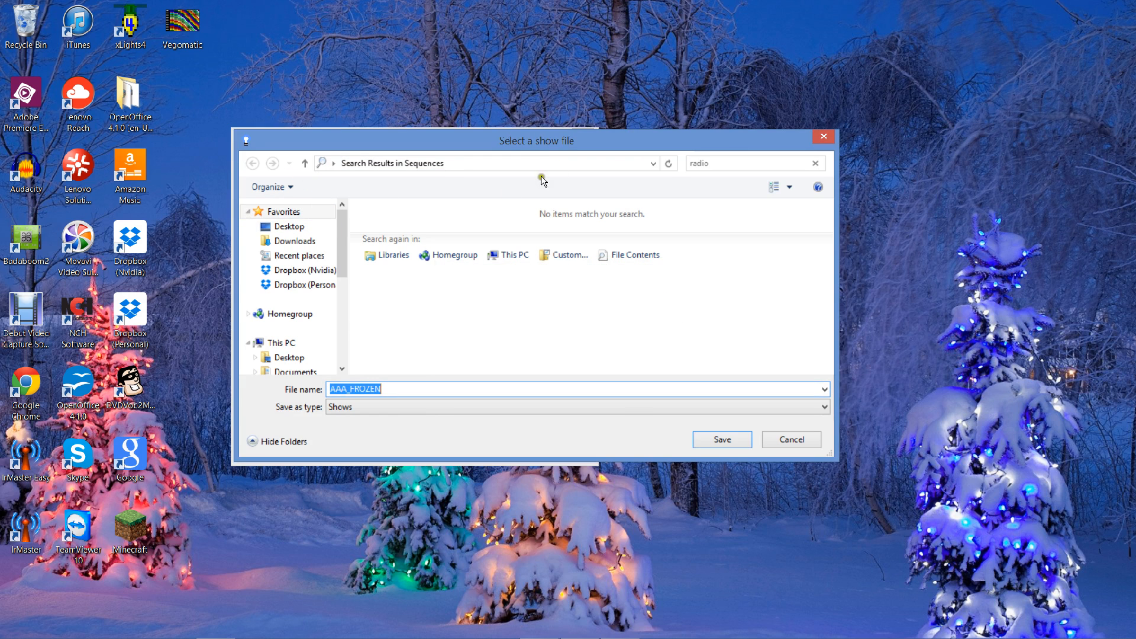
Browse to LOR_AW on the Windows8_OS (C:) drive to save the show as AAA_FROZEN, and start a new empty show.
{"action": "left_click", "coordinate": [609, 162]}
{"action": "left_click", "coordinate": [638, 162]}
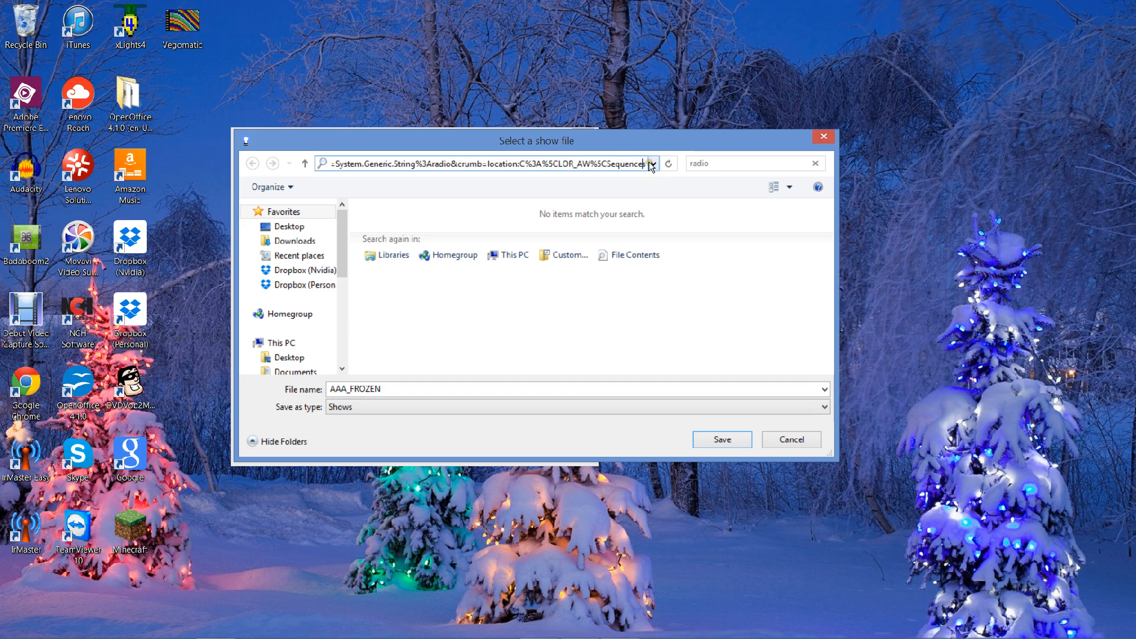
{"action": "left_click", "coordinate": [651, 163]}
{"action": "left_click", "coordinate": [579, 348]}
{"action": "left_click", "coordinate": [345, 351]}
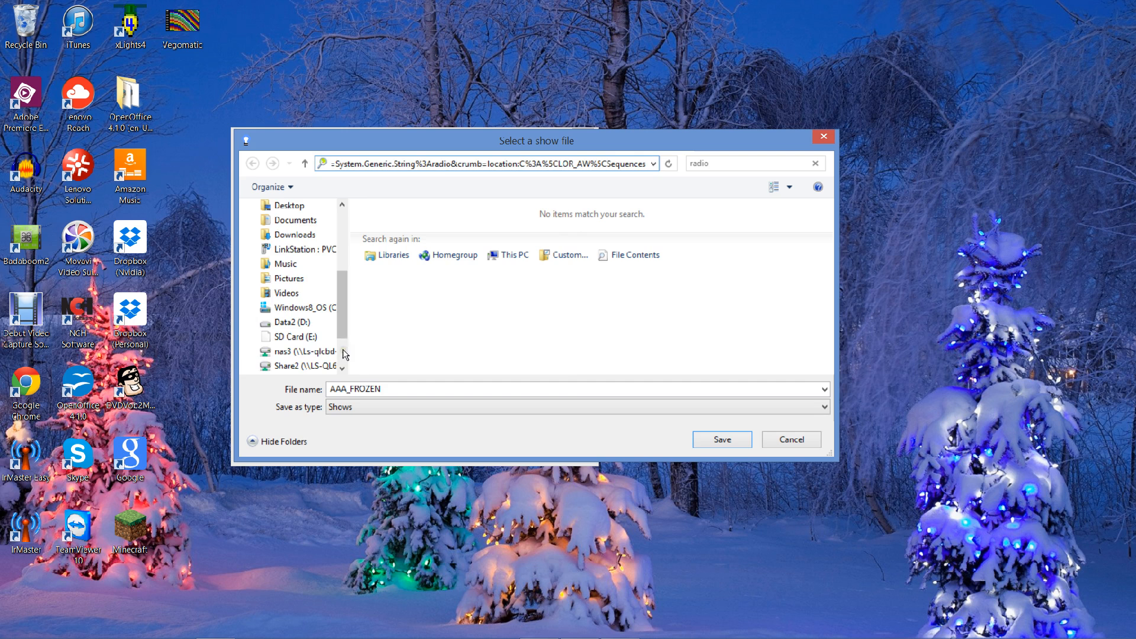
{"action": "left_click", "coordinate": [295, 308]}
{"action": "double_click", "coordinate": [373, 241]}
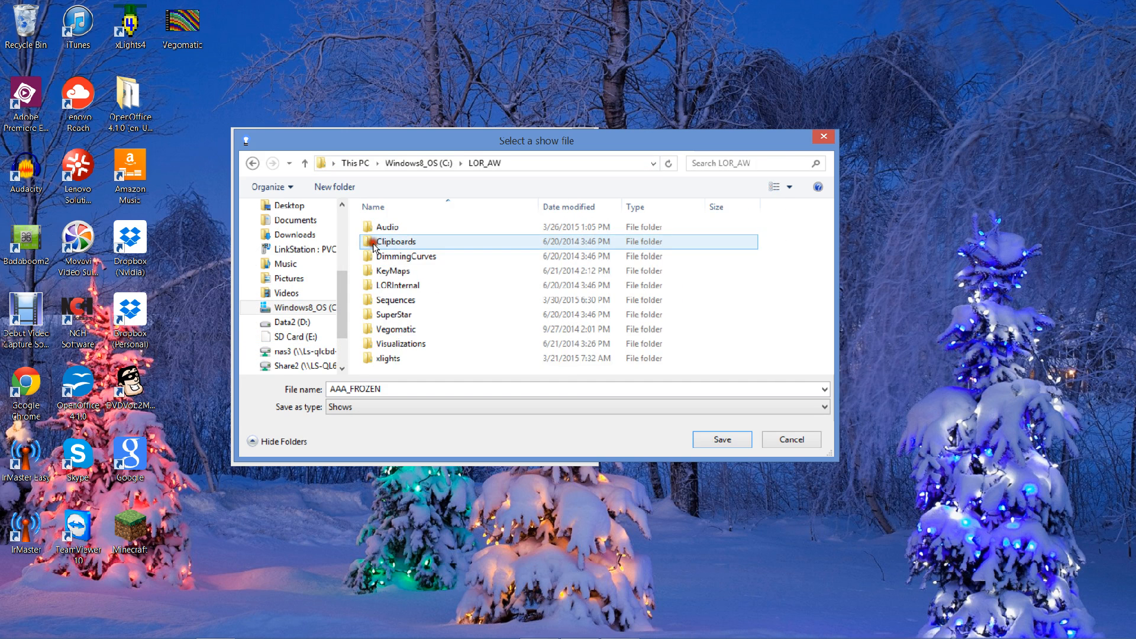
{"action": "left_click", "coordinate": [717, 439]}
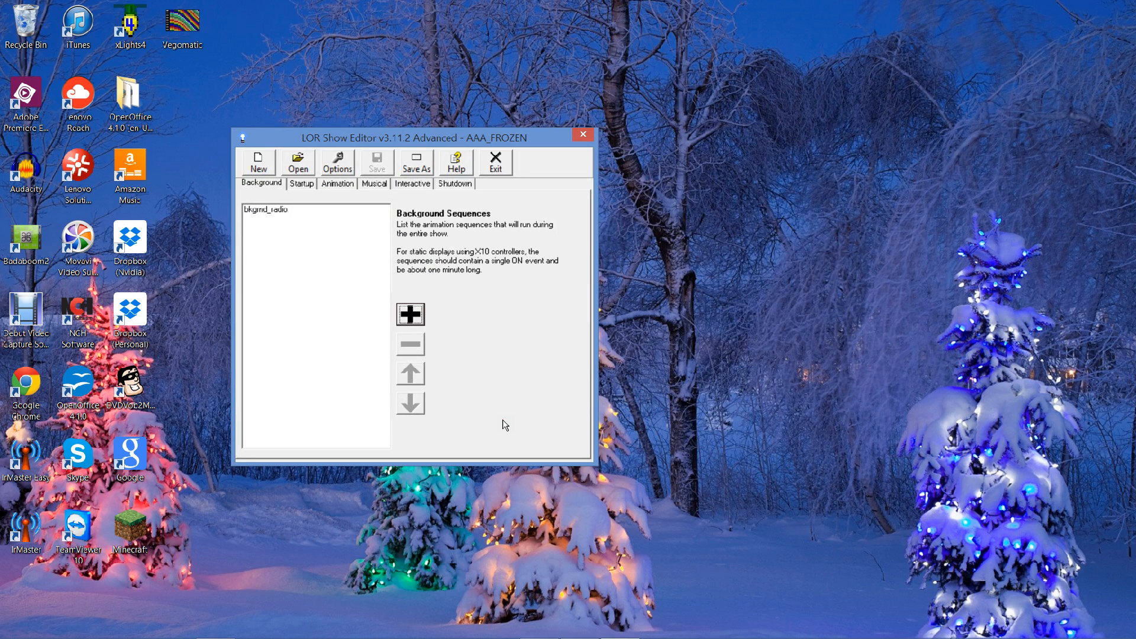
{"action": "left_click", "coordinate": [260, 165]}
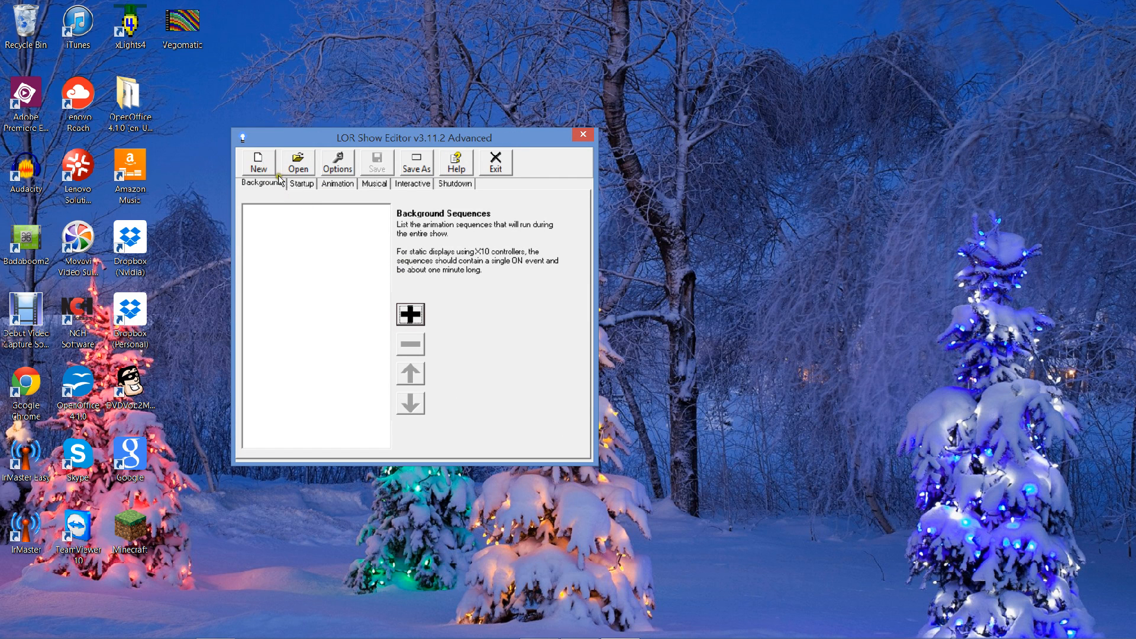
{"action": "left_click", "coordinate": [410, 314]}
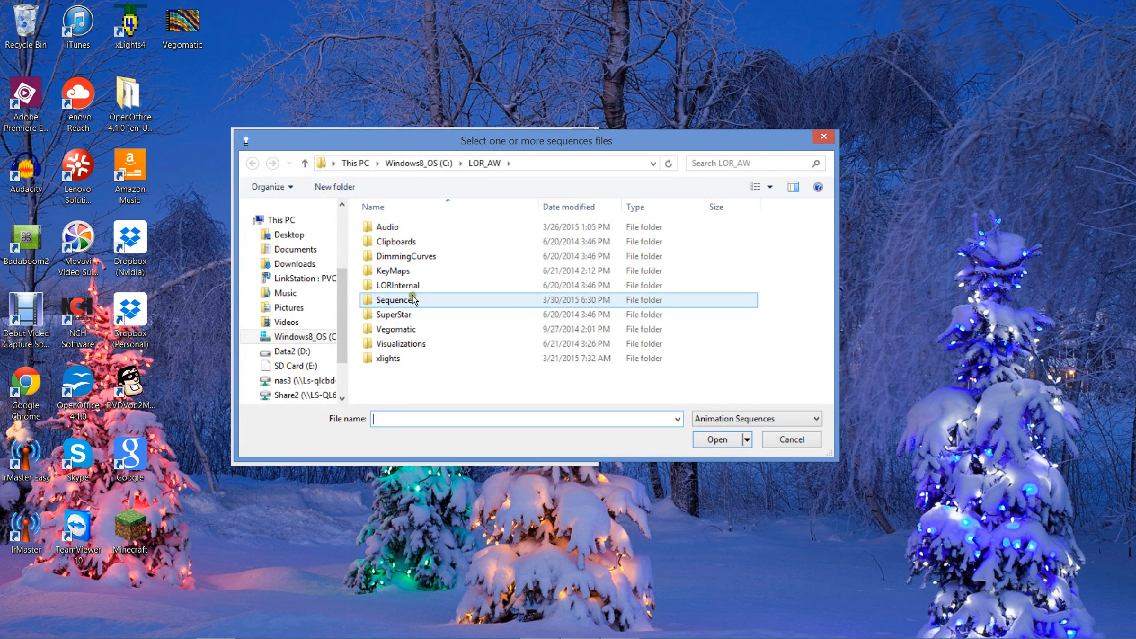
{"action": "double_click", "coordinate": [399, 300]}
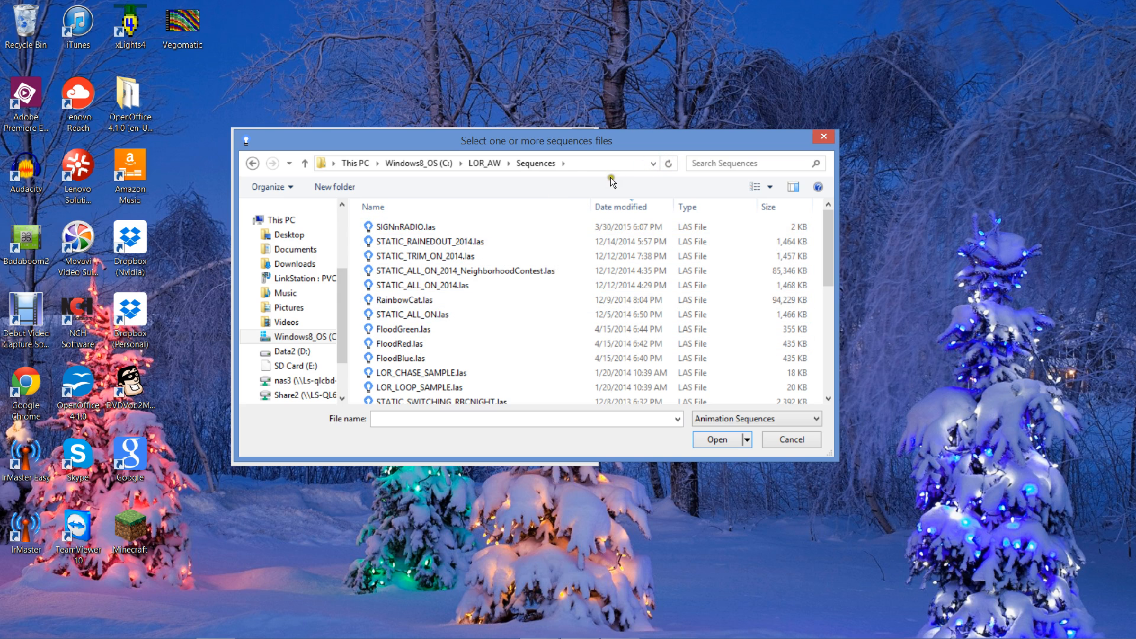
{"action": "left_click", "coordinate": [482, 164]}
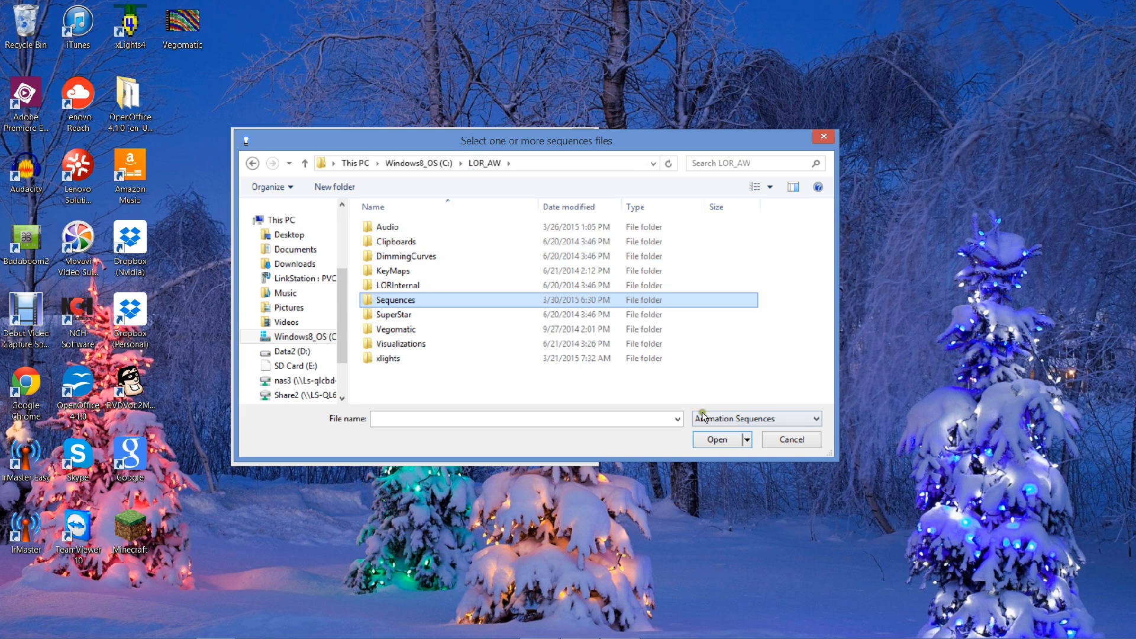
In File Explorer, move AAA_FROZEN.lss from LOR_AW on the Windows8_OS (C:) drive into the Sequences folder, and cancel the pending sequence selection.
{"action": "left_click", "coordinate": [101, 629]}
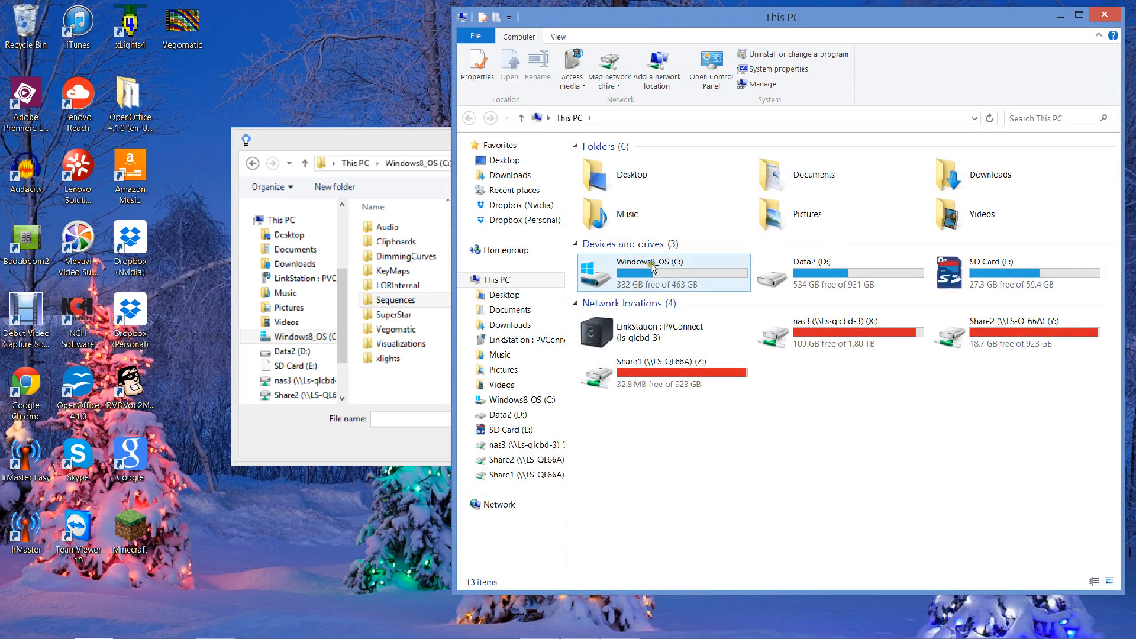
{"action": "double_click", "coordinate": [624, 265]}
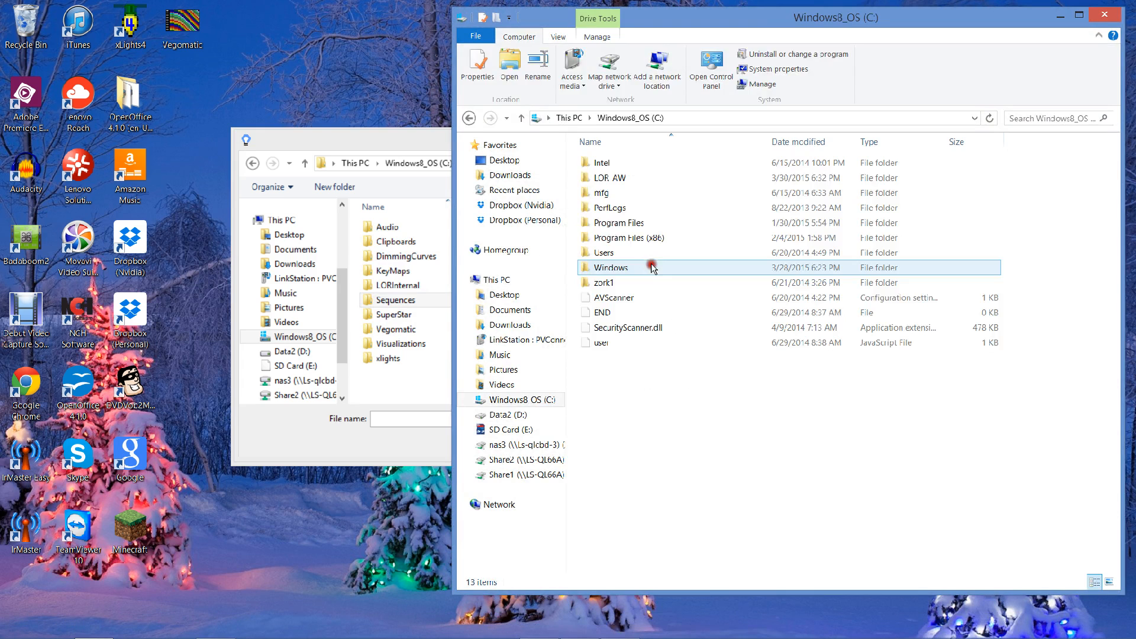
{"action": "double_click", "coordinate": [621, 179]}
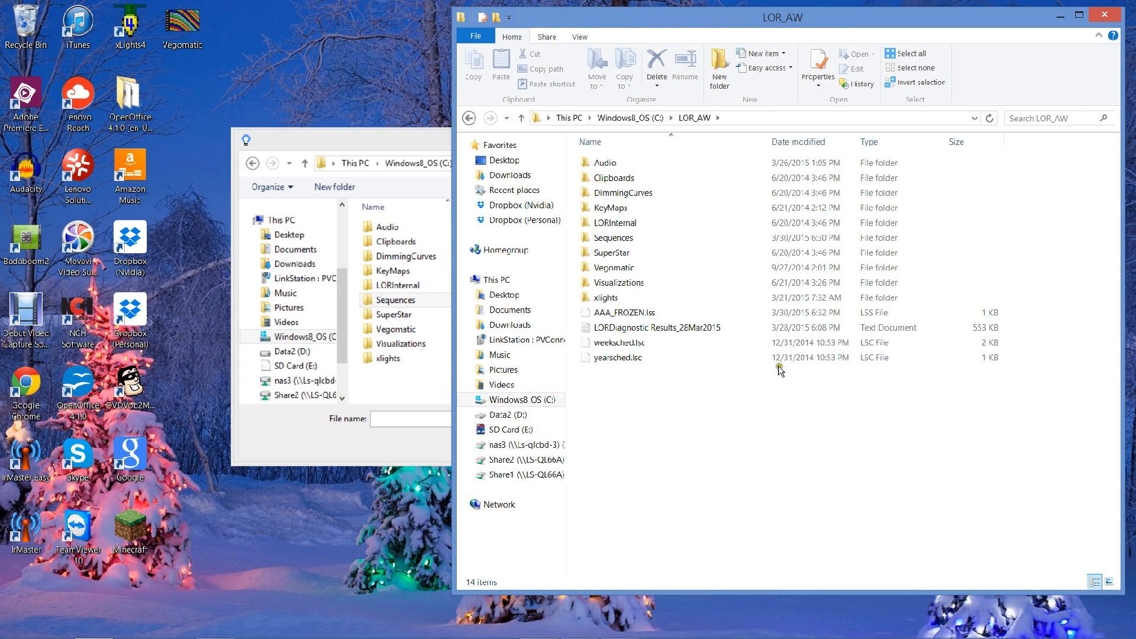
{"action": "left_click", "coordinate": [644, 313]}
{"action": "left_click_drag", "start_coordinate": [644, 314], "coordinate": [414, 222]}
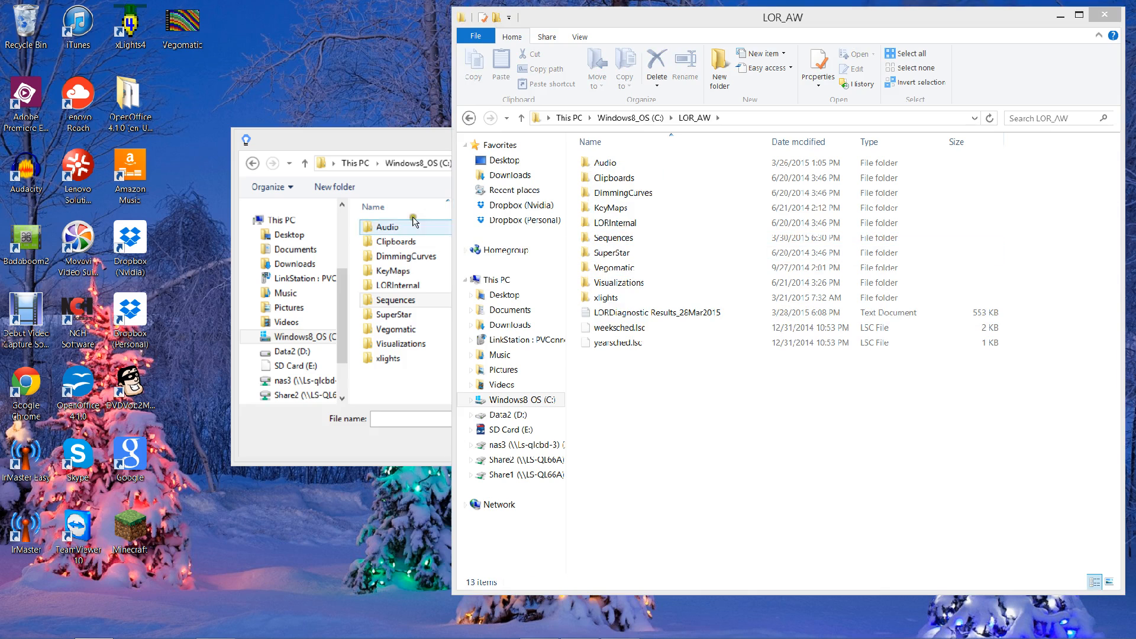
{"action": "left_click", "coordinate": [350, 136]}
{"action": "left_click", "coordinate": [1116, 9]}
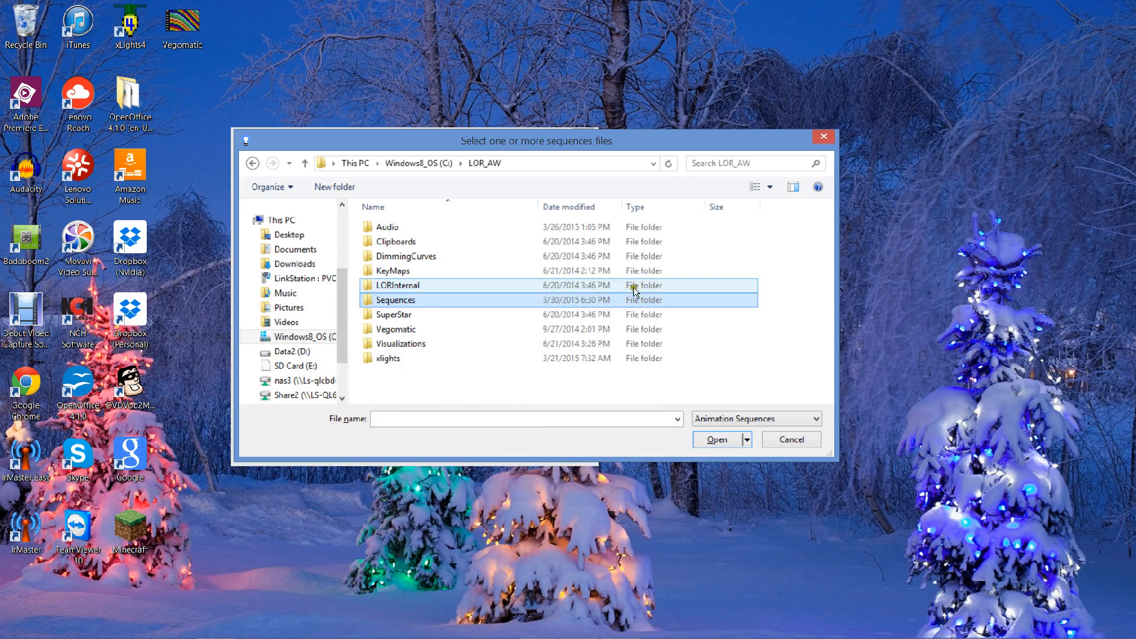
{"action": "left_click_drag", "start_coordinate": [667, 146], "coordinate": [716, 218]}
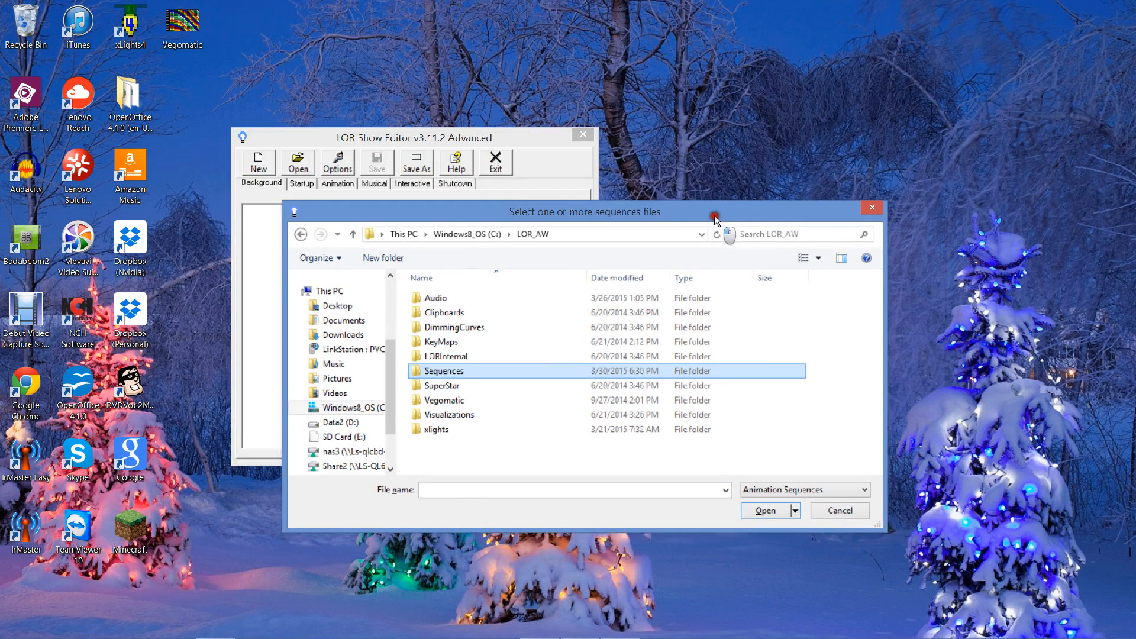
{"action": "left_click", "coordinate": [840, 511]}
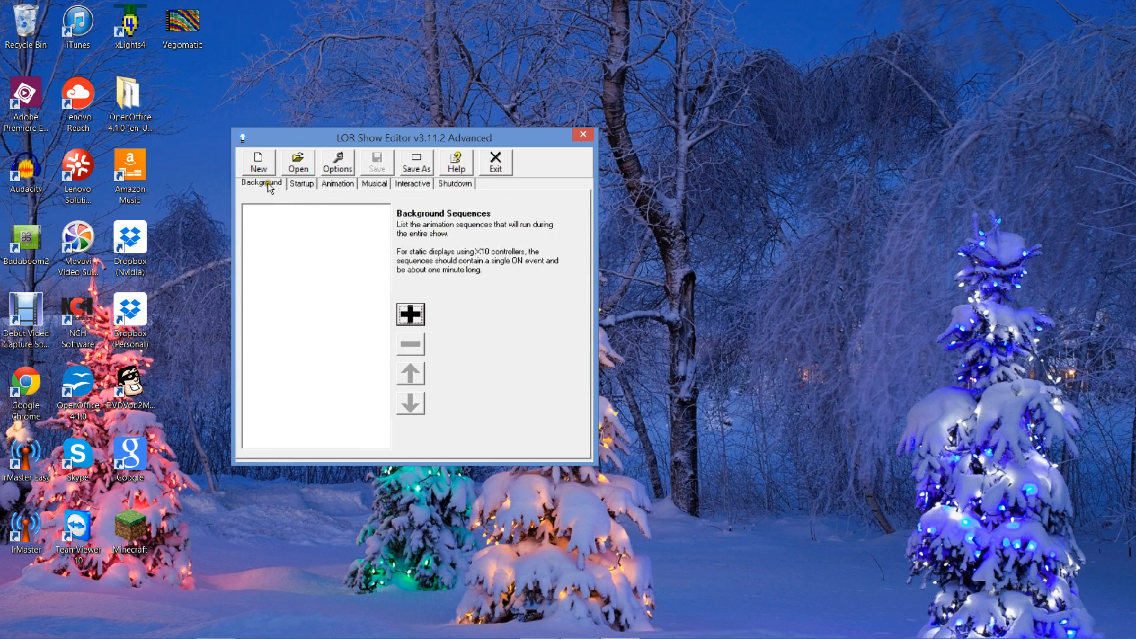
Search the Sequences folder for "aaa", clear the search, and add SIGNnRADIO to the new show's background sequences.
{"action": "left_click", "coordinate": [403, 309]}
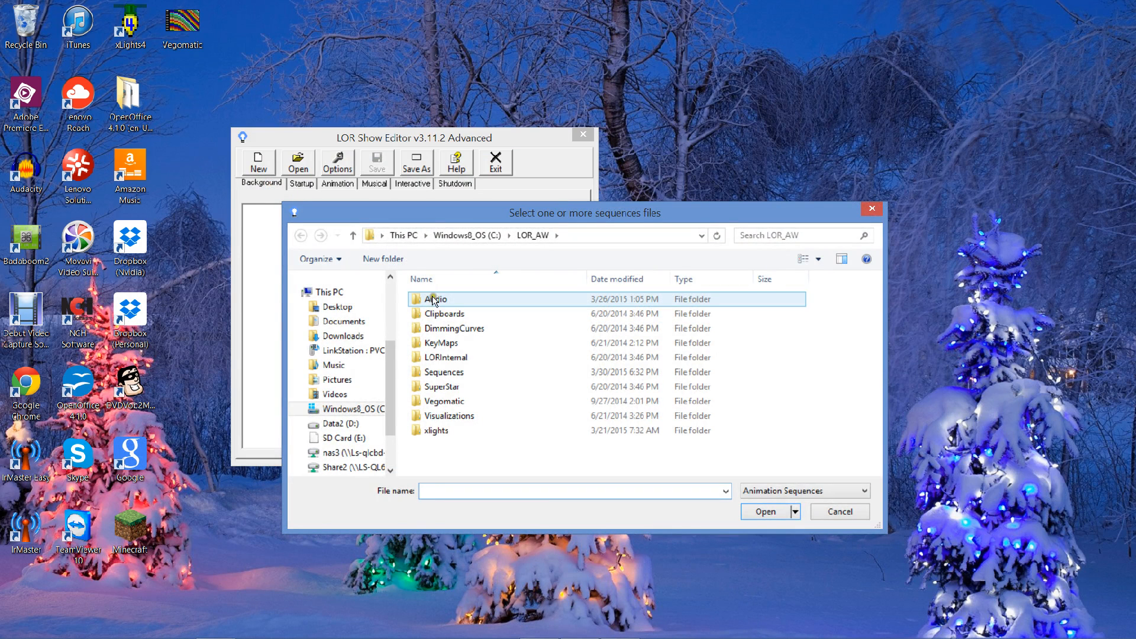
{"action": "double_click", "coordinate": [445, 373]}
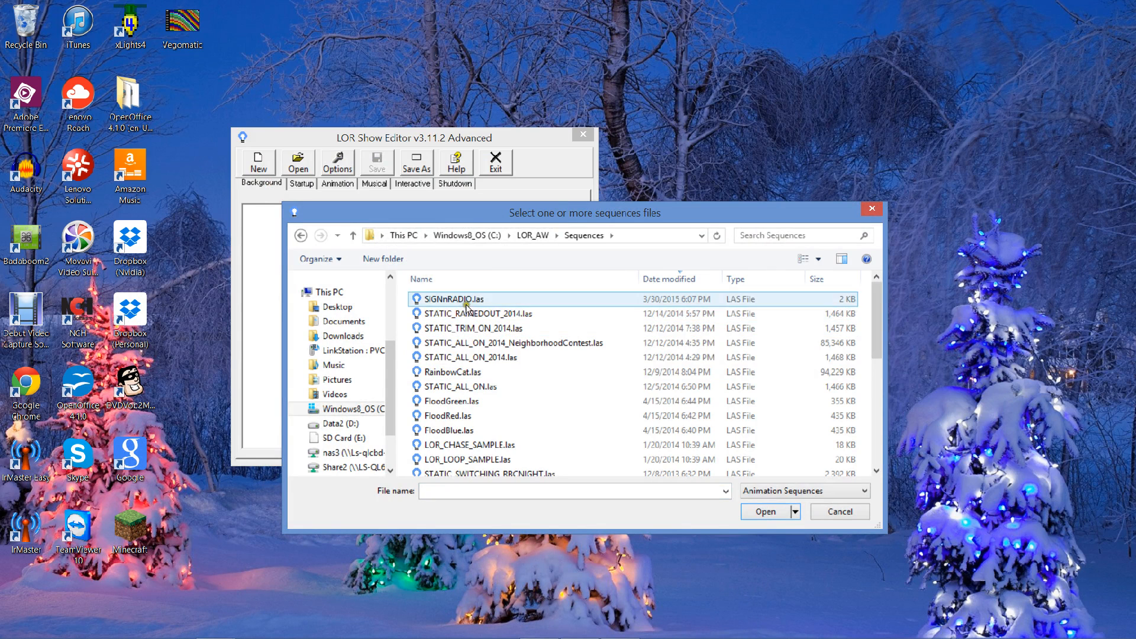
{"action": "left_click", "coordinate": [486, 303]}
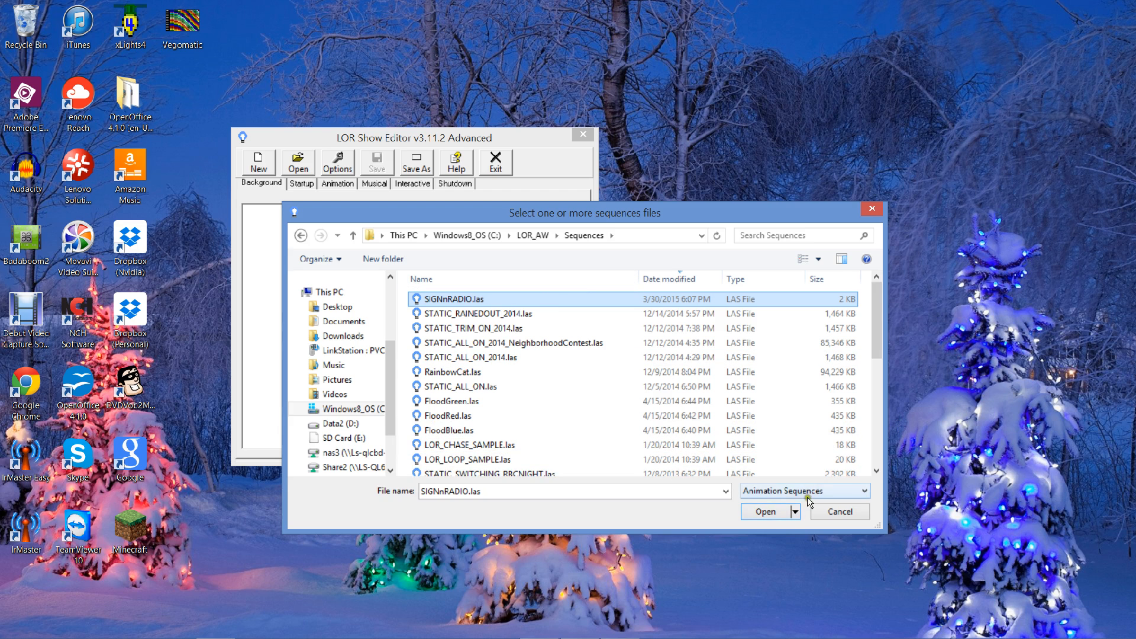
{"action": "left_click", "coordinate": [774, 236]}
{"action": "type", "text": "aaa"}
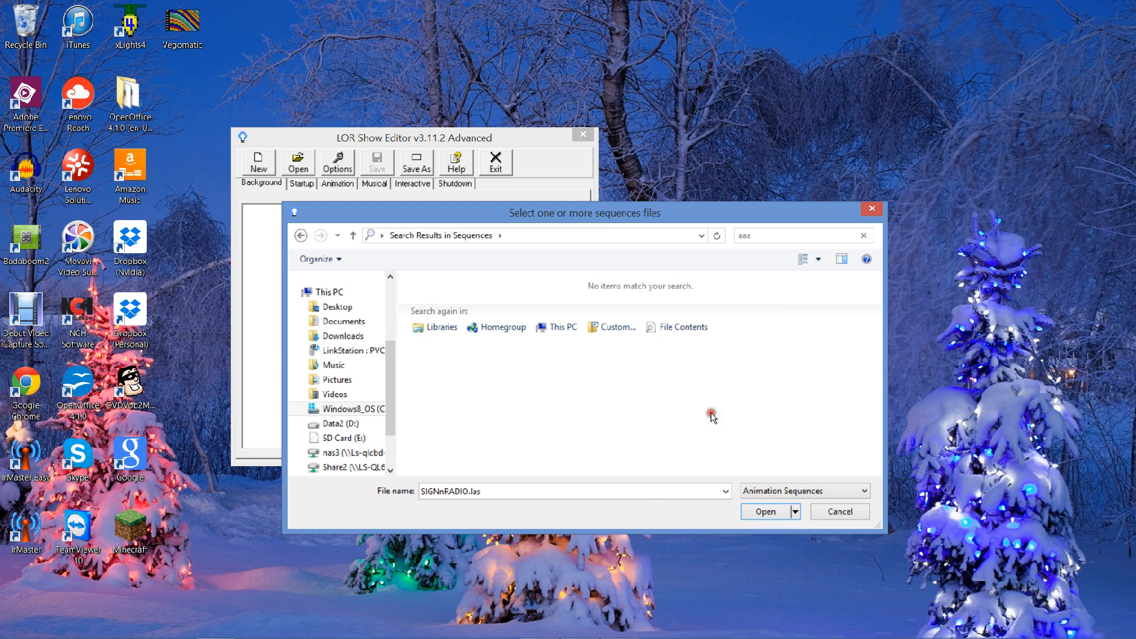
{"action": "left_click", "coordinate": [741, 236]}
{"action": "key", "text": "BackSpace"}
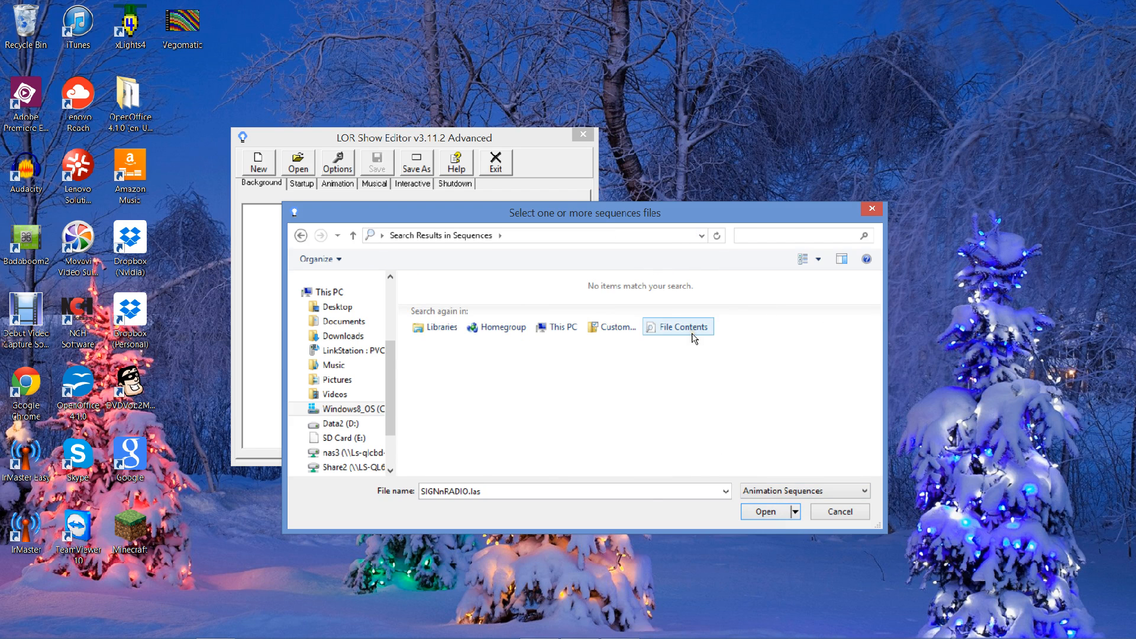
{"action": "double_click", "coordinate": [507, 298]}
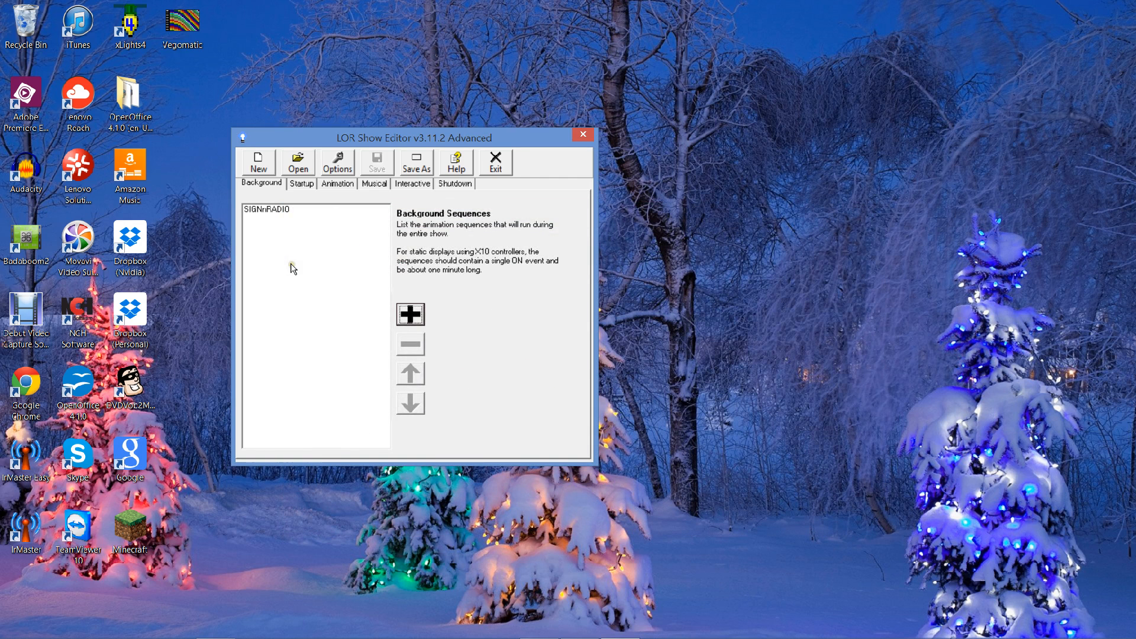
Remove SIGNnRADIO from the show's background sequences.
{"action": "left_click", "coordinate": [345, 211]}
{"action": "left_click", "coordinate": [401, 344]}
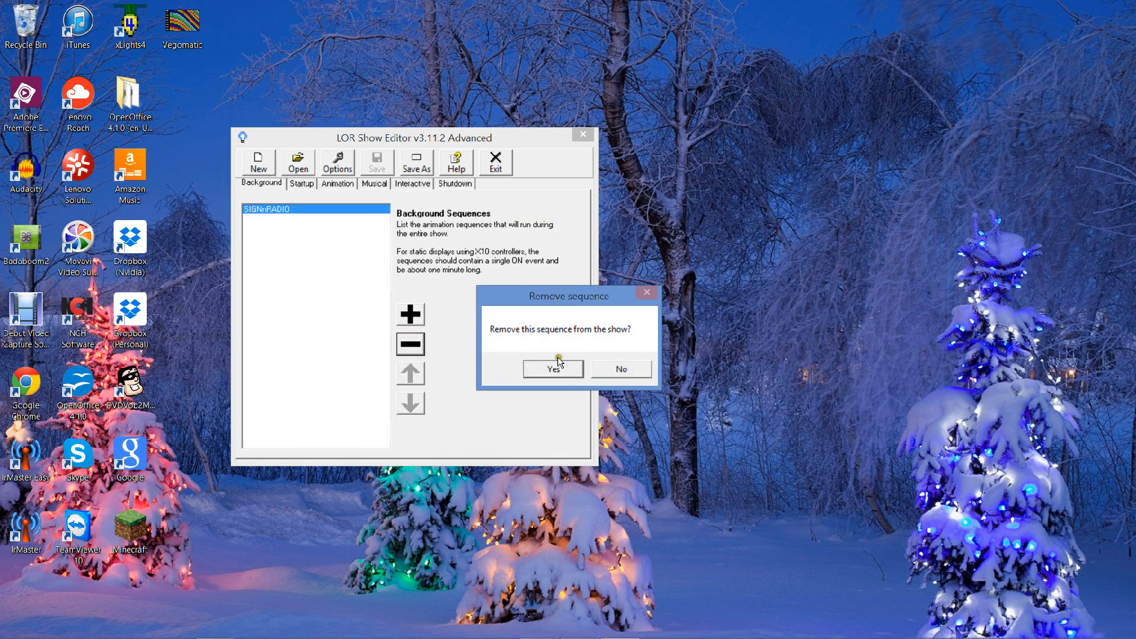
{"action": "left_click", "coordinate": [553, 369]}
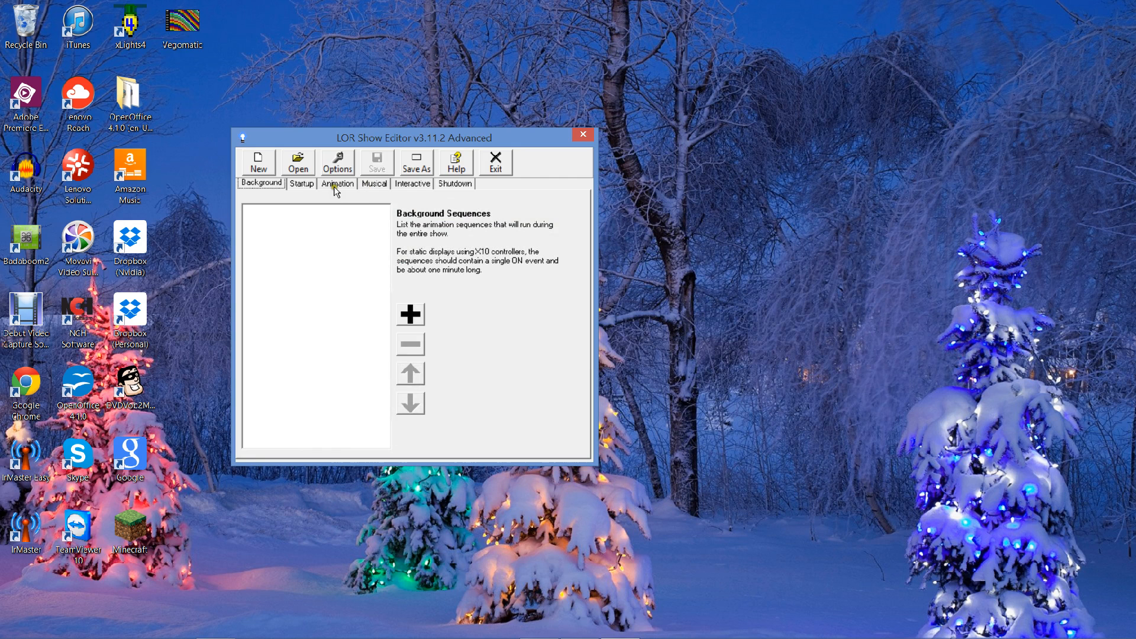
Add AAA_STATIC_ALL_ON from the Sequences folder to the show's musical sequences.
{"action": "left_click", "coordinate": [370, 184]}
{"action": "left_click", "coordinate": [410, 314]}
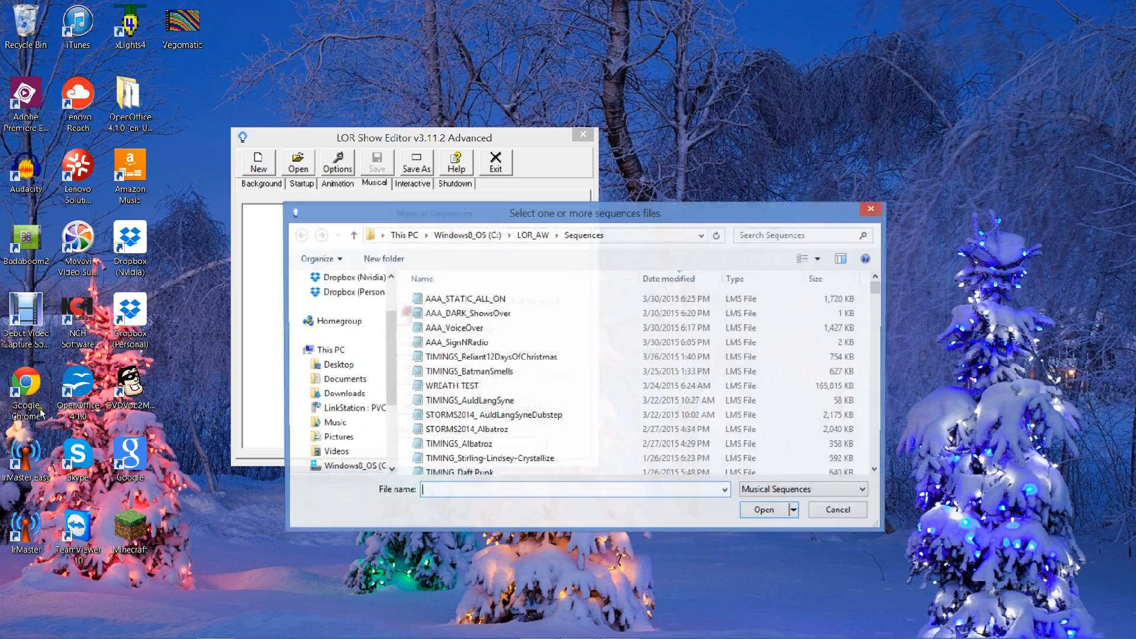
{"action": "double_click", "coordinate": [457, 301]}
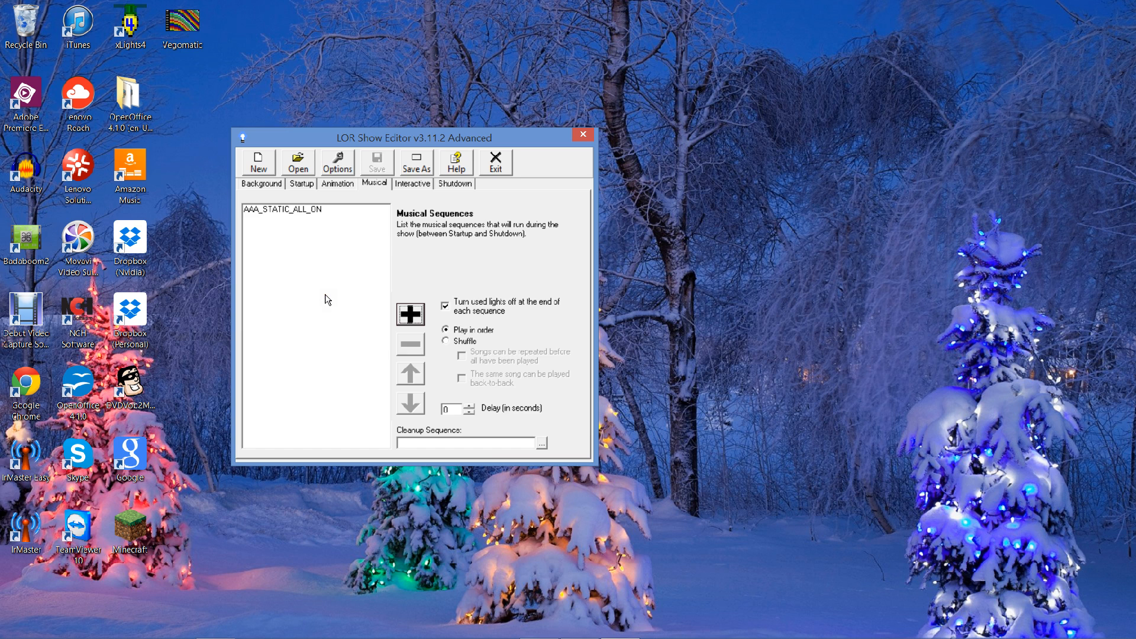
{"action": "left_click", "coordinate": [320, 209]}
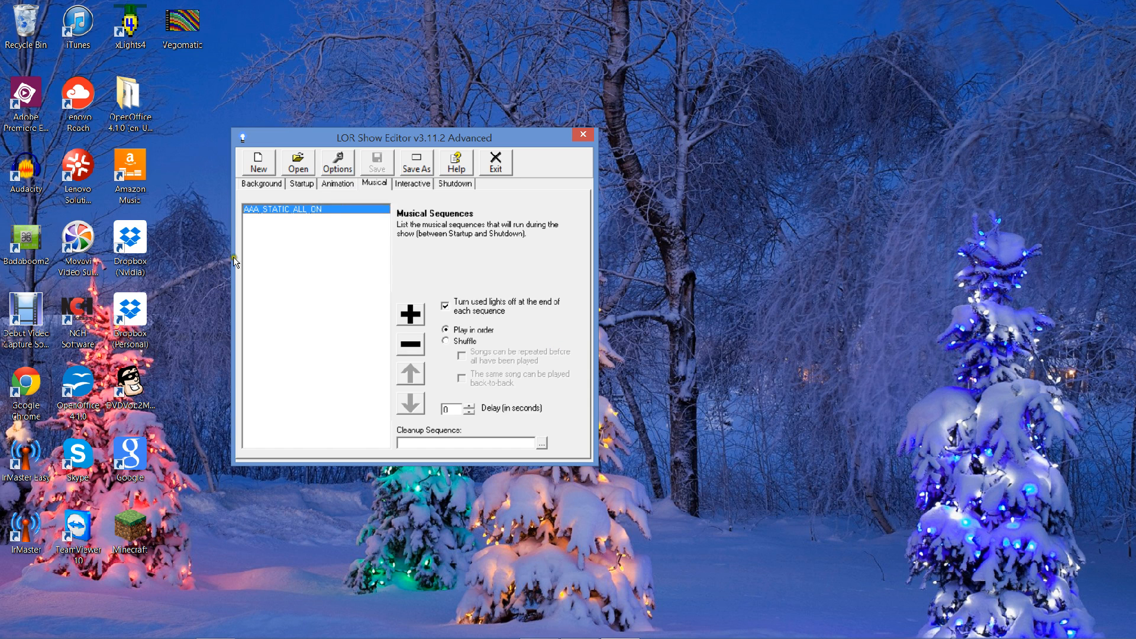
Save the new show as AAA_STATICON in the Sequences folder.
{"action": "left_click", "coordinate": [416, 162]}
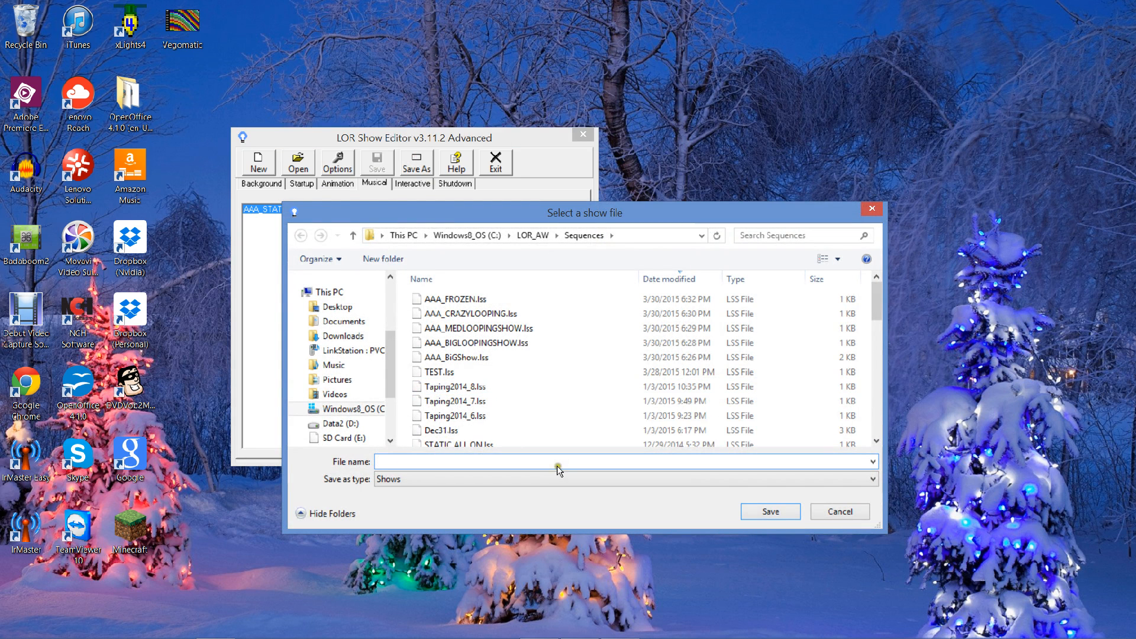
{"action": "left_click", "coordinate": [556, 467]}
{"action": "type", "text": "AAA_STAT"}
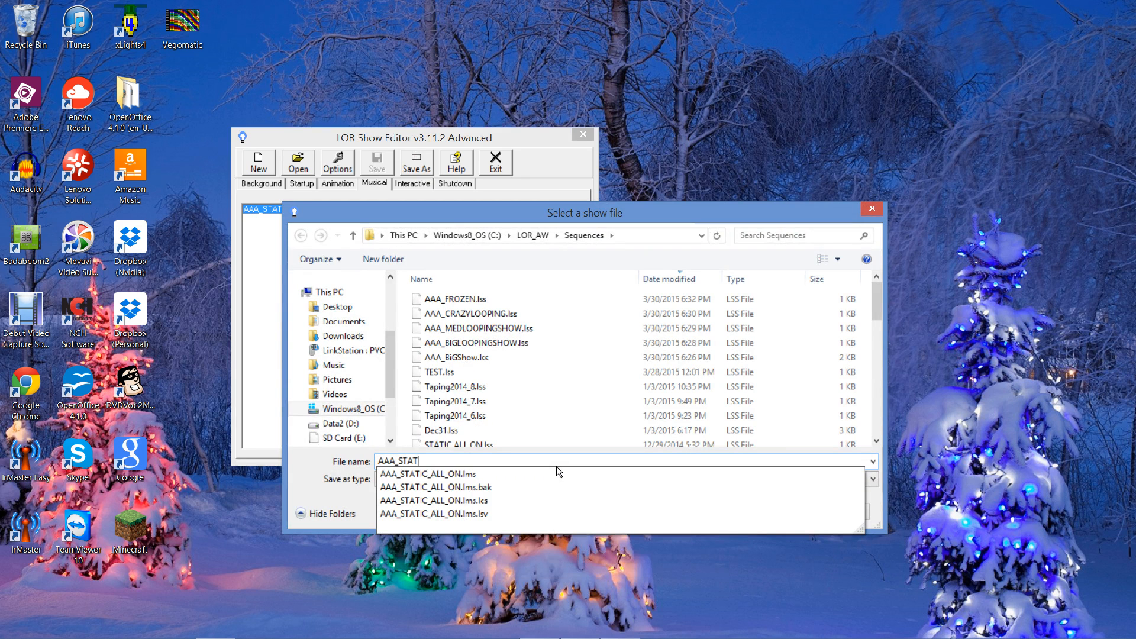
{"action": "type", "text": "ICON"}
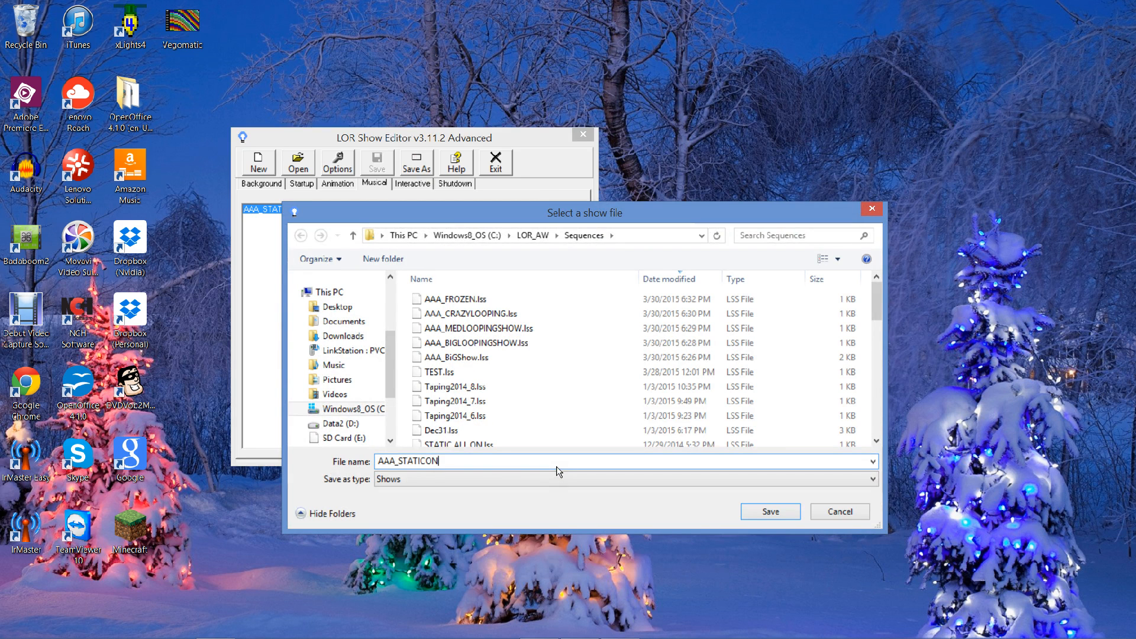
{"action": "key", "text": "Return"}
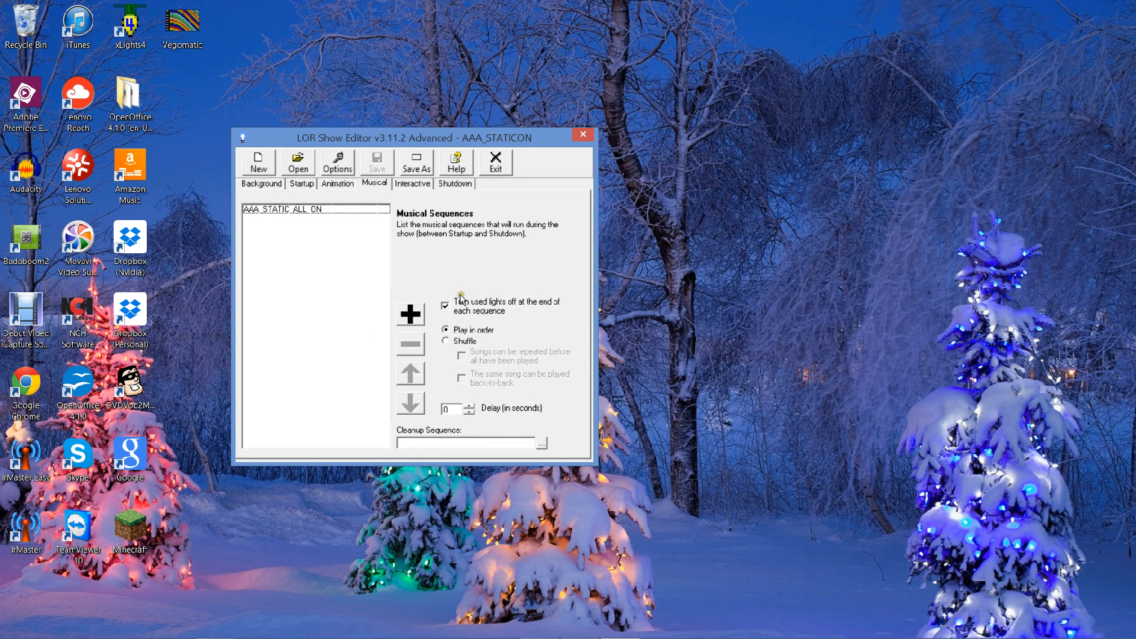
{"action": "mouse_move", "coordinate": [299, 629]}
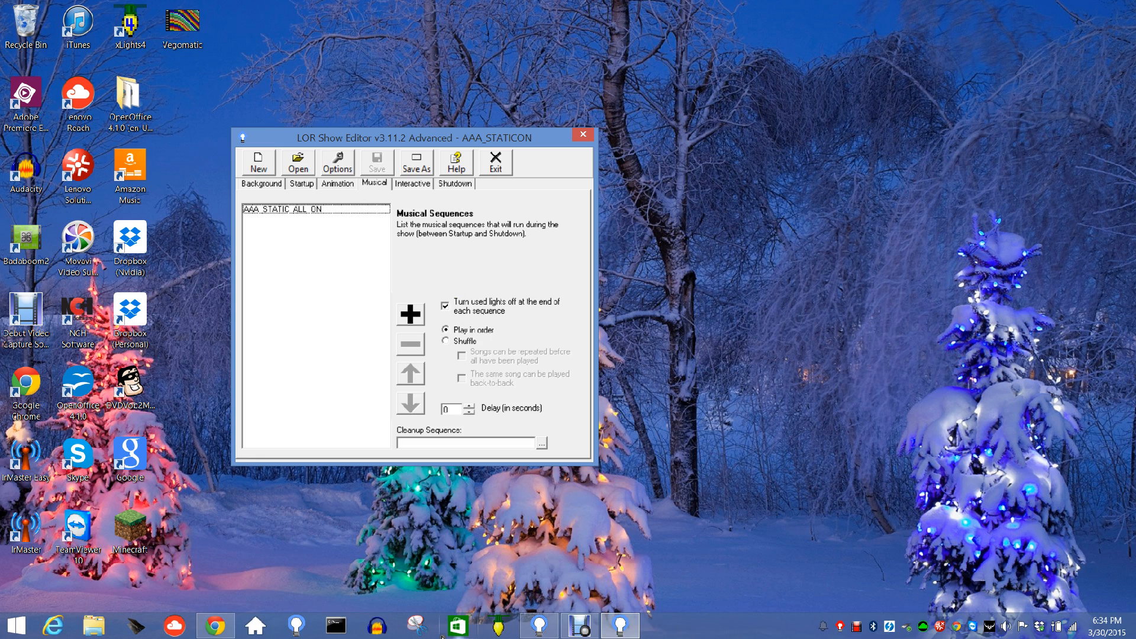
{"action": "left_click", "coordinate": [215, 626]}
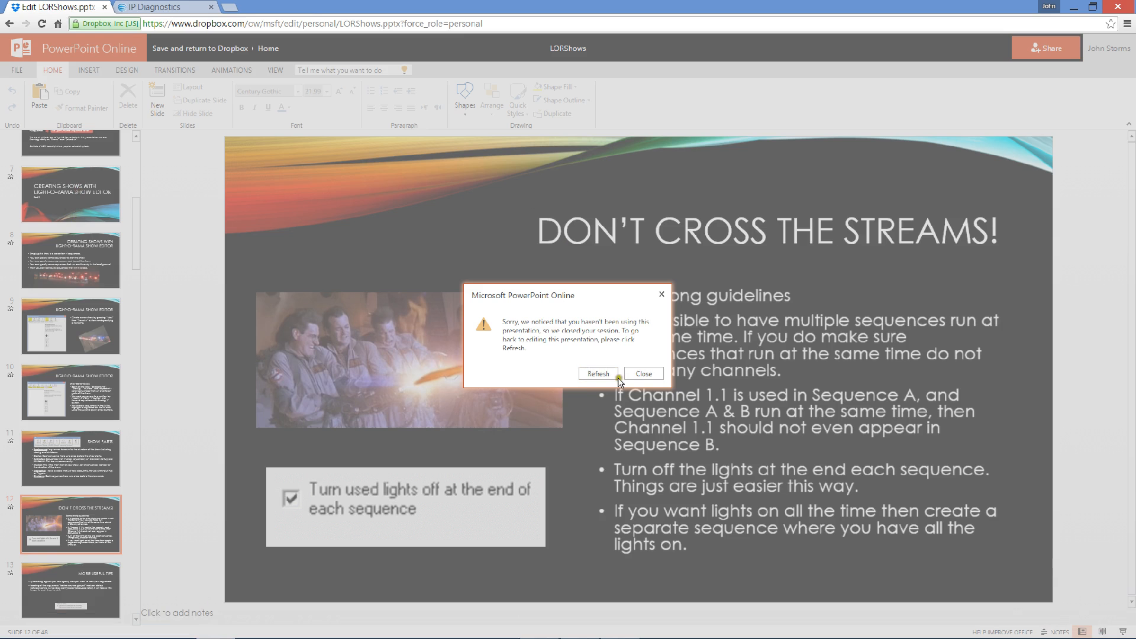
{"action": "left_click", "coordinate": [648, 375]}
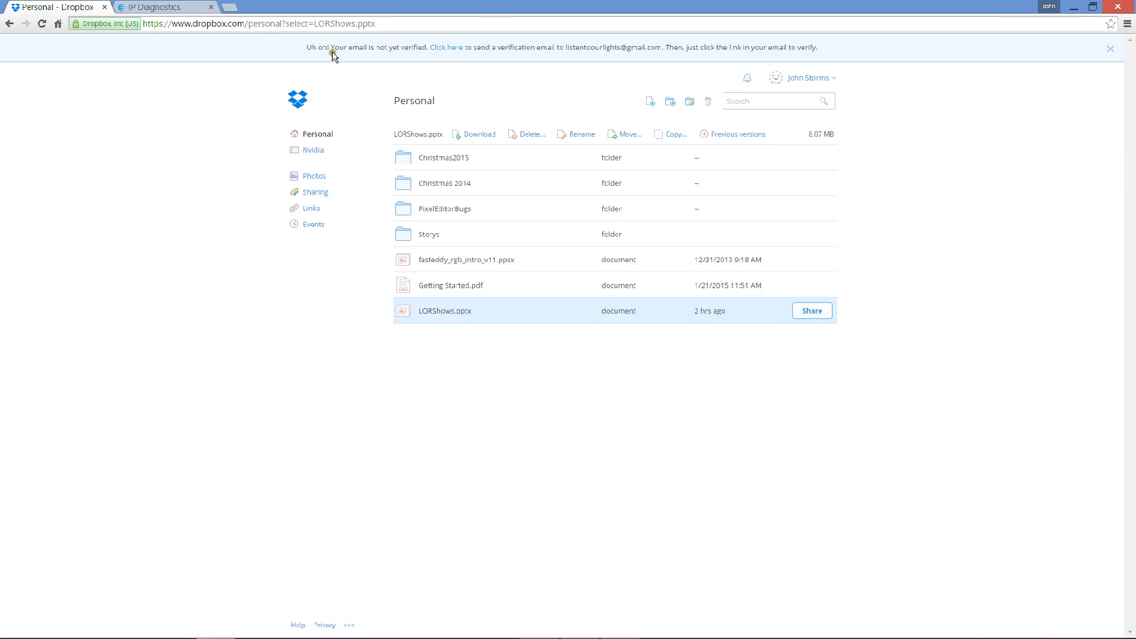
{"action": "left_click", "coordinate": [1073, 6]}
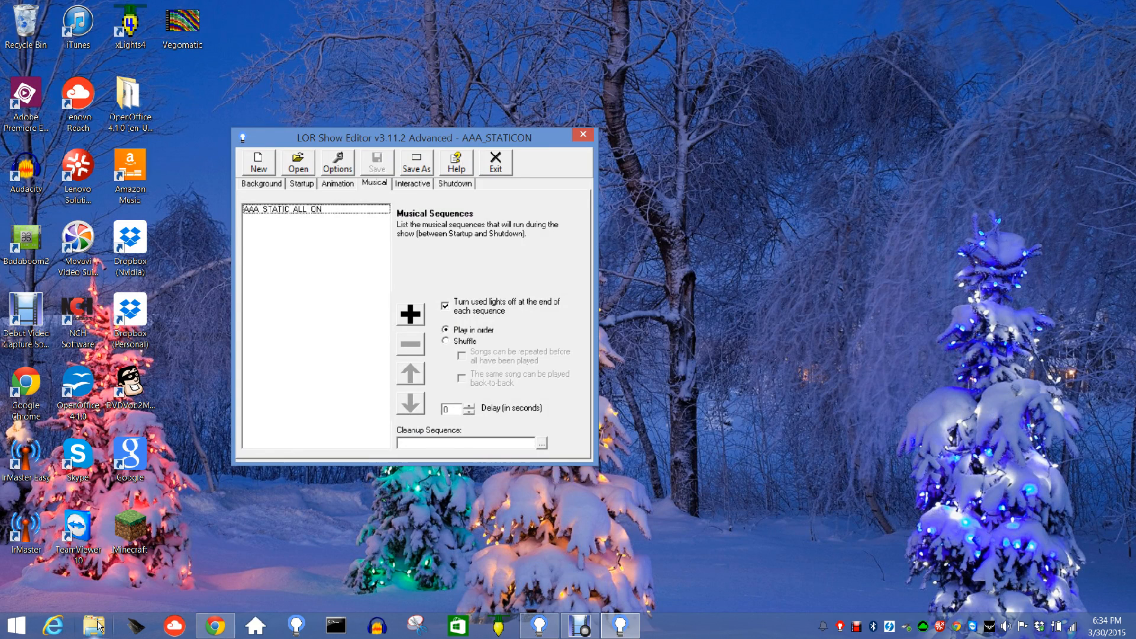
Open the LORShows presentation from the Dropbox (Personal) folder in PowerPoint and decline making PowerPoint the default program.
{"action": "left_click", "coordinate": [96, 625]}
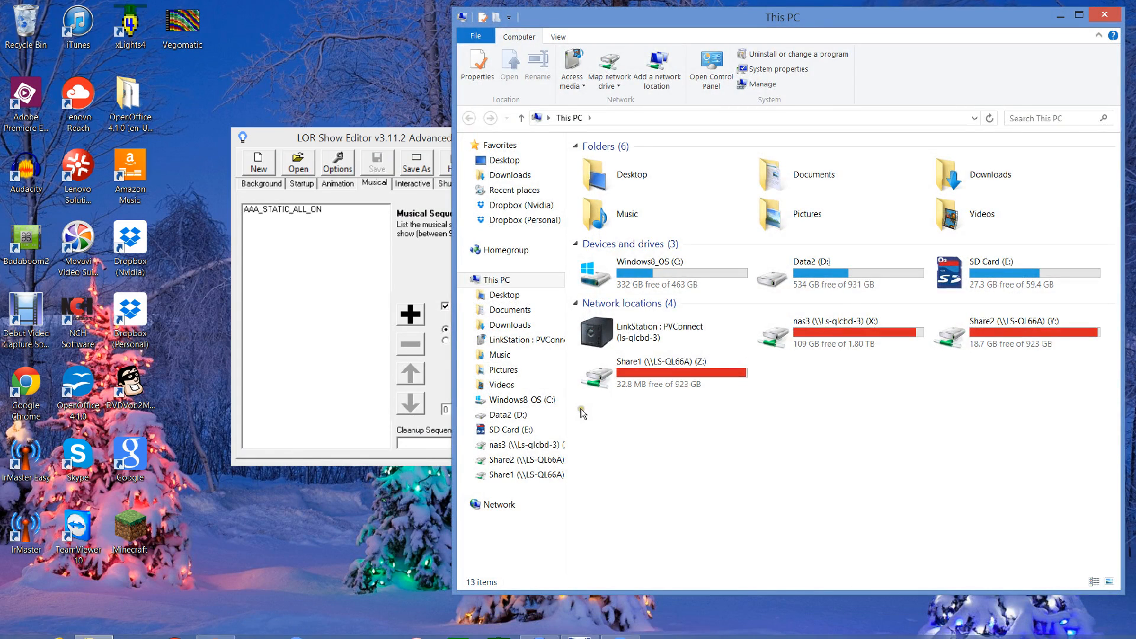
{"action": "left_click", "coordinate": [535, 220]}
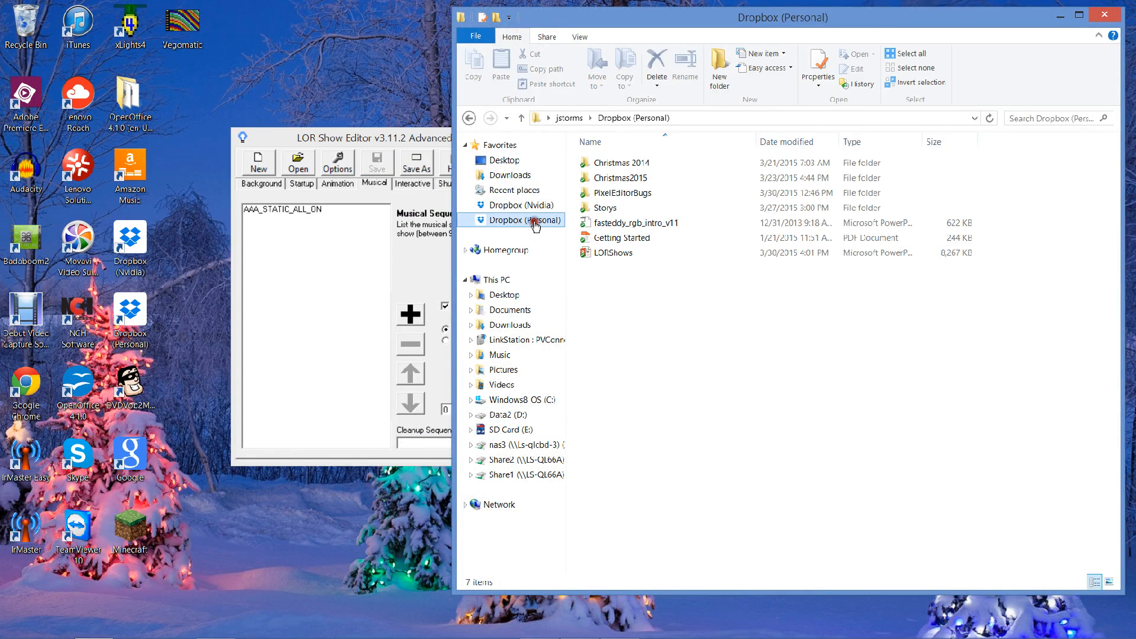
{"action": "double_click", "coordinate": [613, 253]}
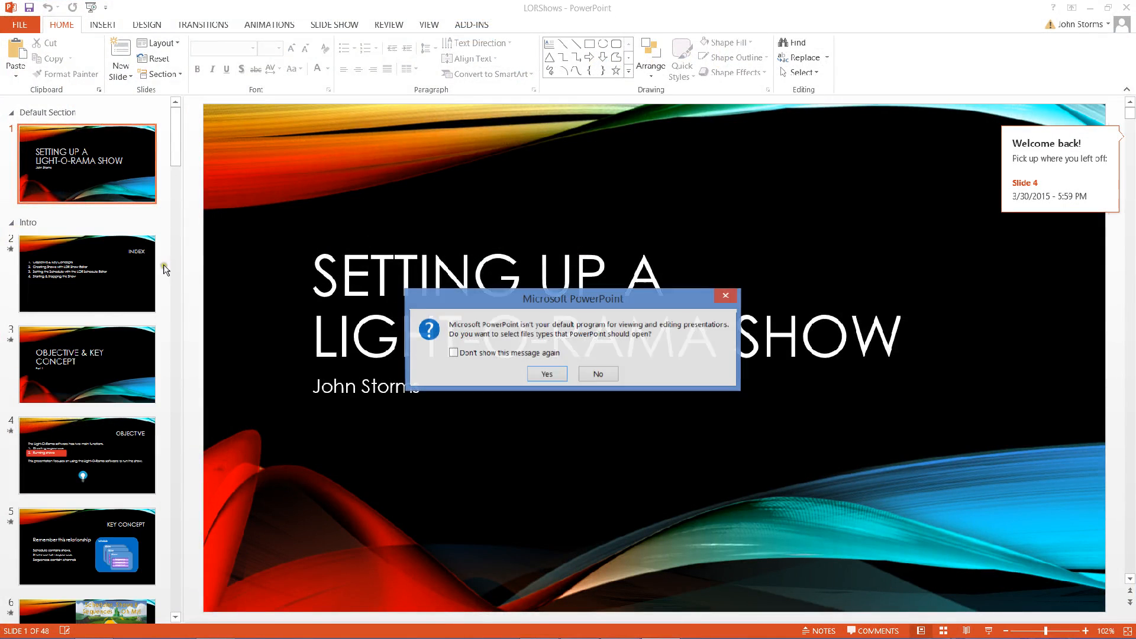
{"action": "left_click", "coordinate": [595, 375]}
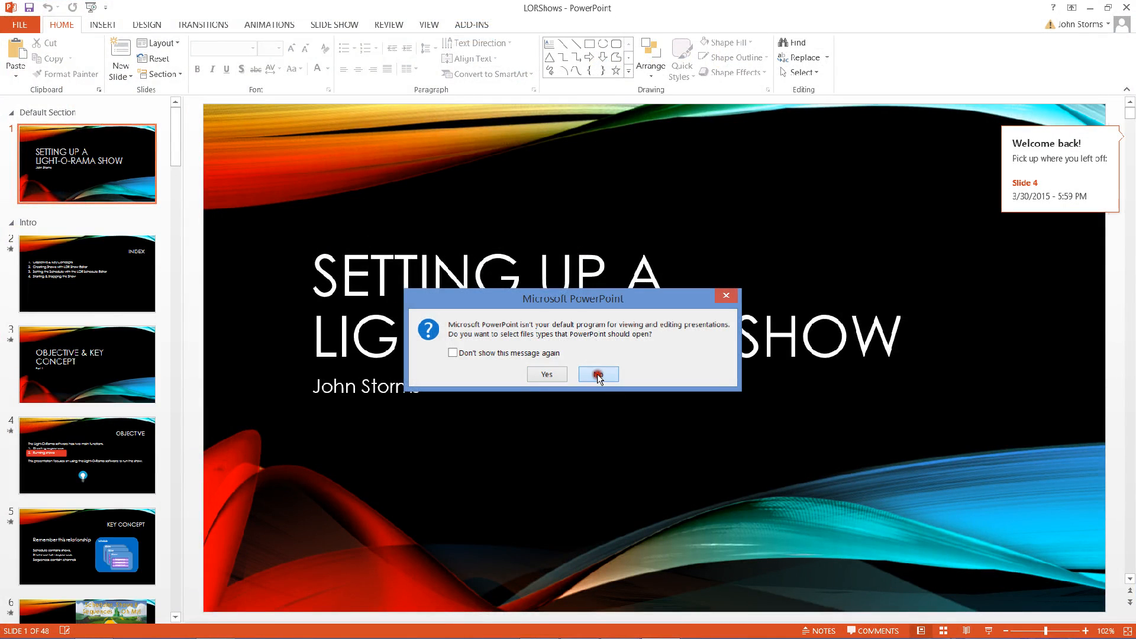
Look through the presentation's slides from the Intro section into the Show Editor section, as far as slide 13, More Useful Tips.
{"action": "left_click", "coordinate": [58, 379]}
{"action": "left_click", "coordinate": [83, 545]}
{"action": "scroll", "coordinate": [72, 567], "scroll_direction": "down", "scroll_amount": 3}
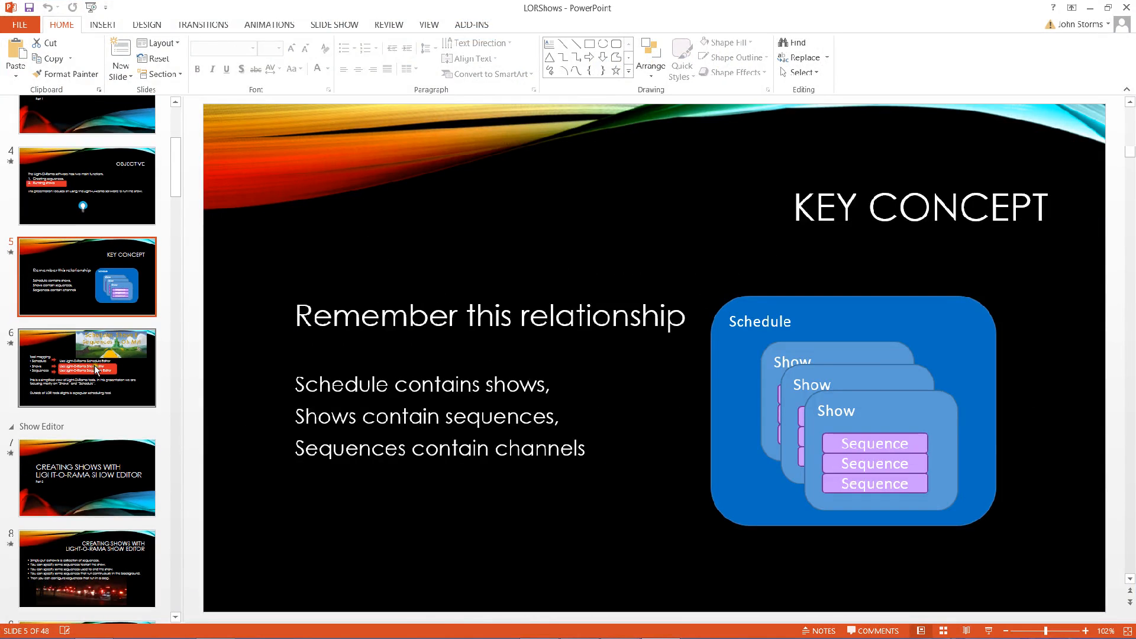
{"action": "left_click", "coordinate": [89, 475]}
{"action": "scroll", "coordinate": [90, 477], "scroll_direction": "down", "scroll_amount": 1}
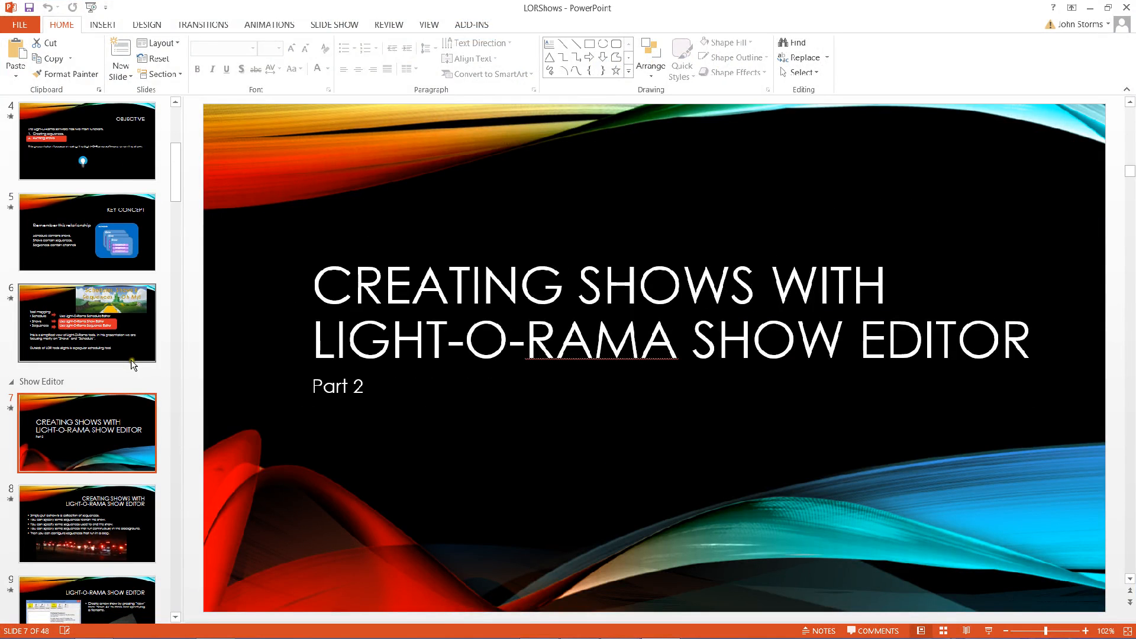
{"action": "left_click", "coordinate": [102, 521]}
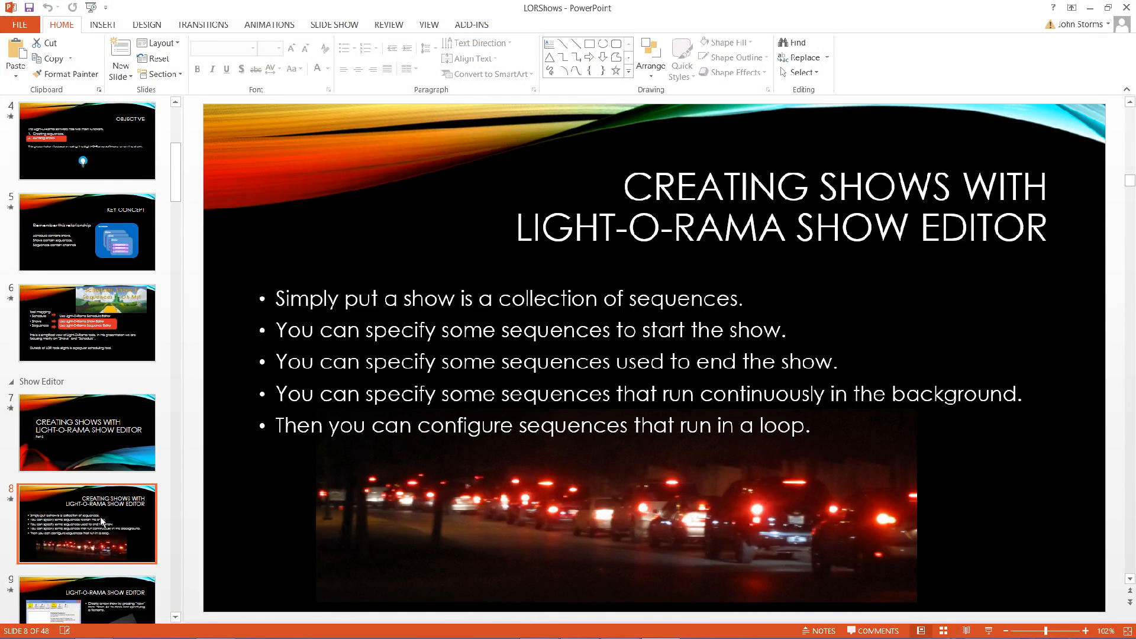
{"action": "key", "text": "Down"}
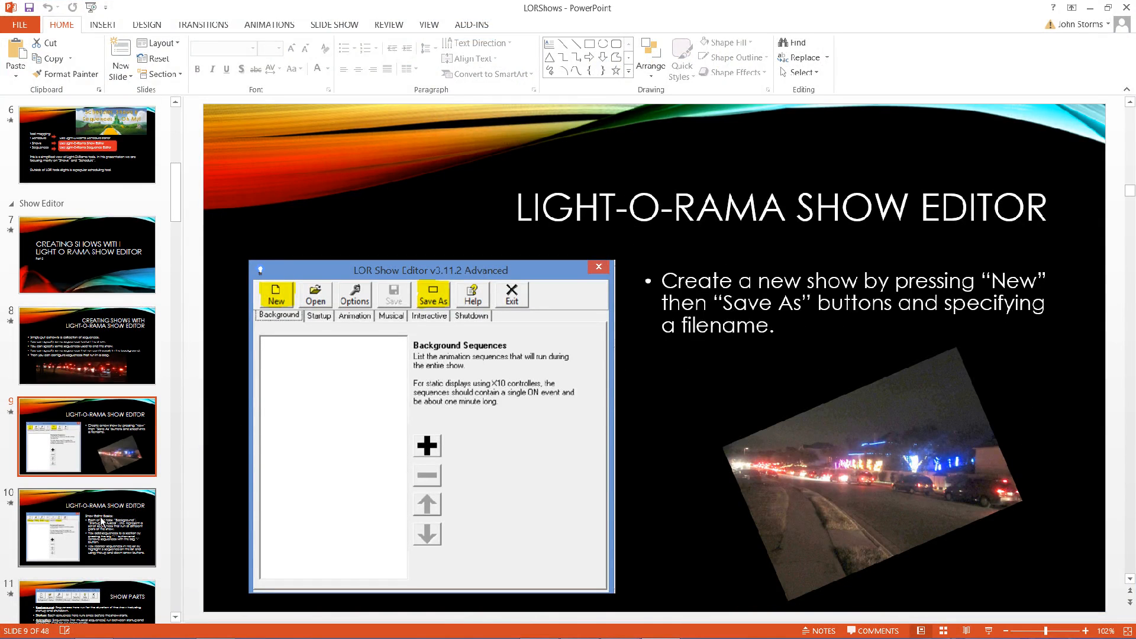
{"action": "left_click", "coordinate": [100, 522]}
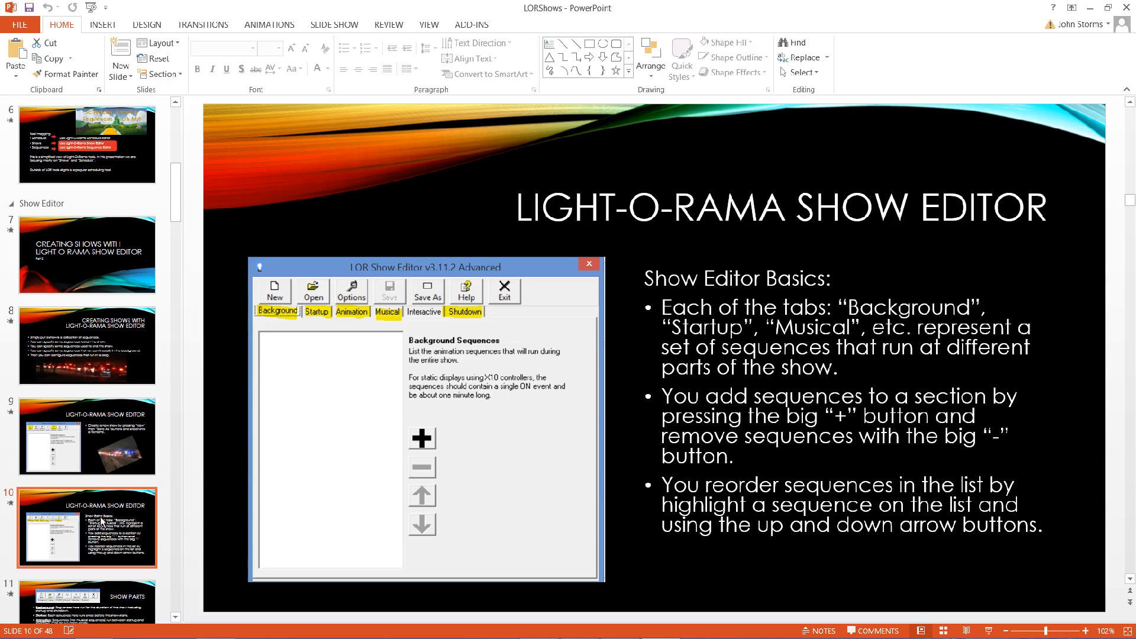
{"action": "key", "text": "Down"}
{"action": "key", "text": "Up"}
{"action": "key", "text": "Down"}
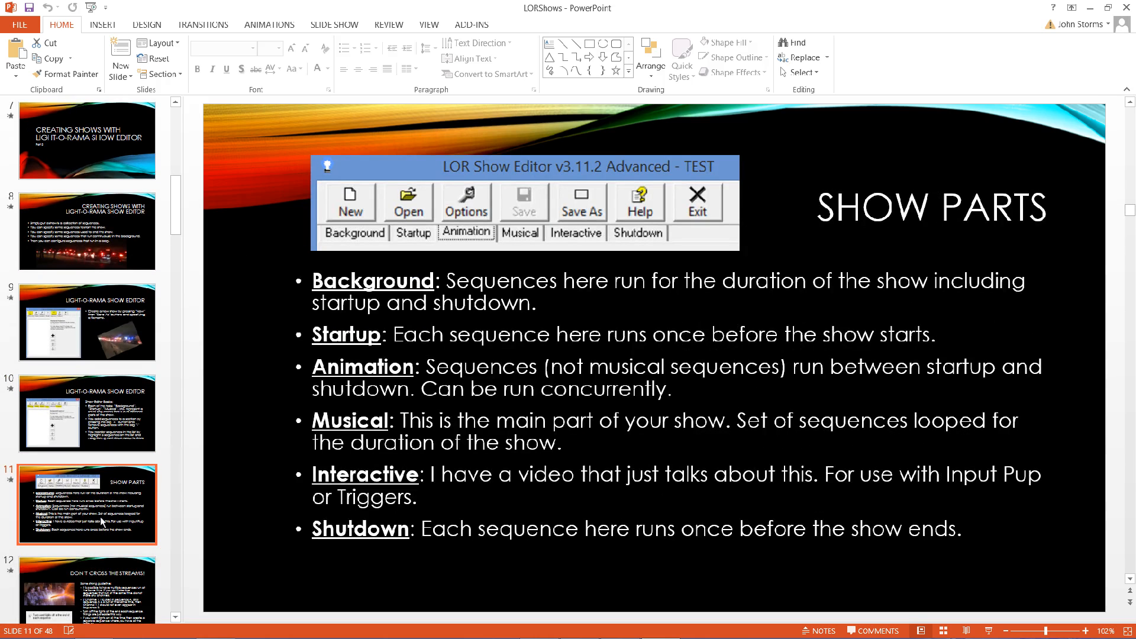
{"action": "key", "text": "Down"}
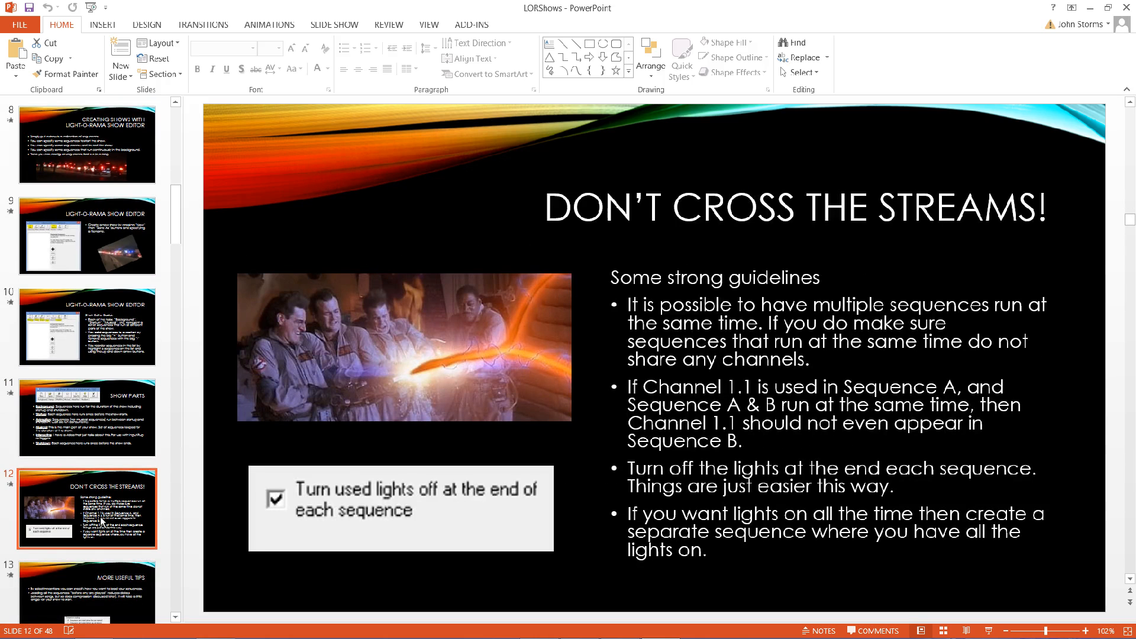
{"action": "key", "text": "Down"}
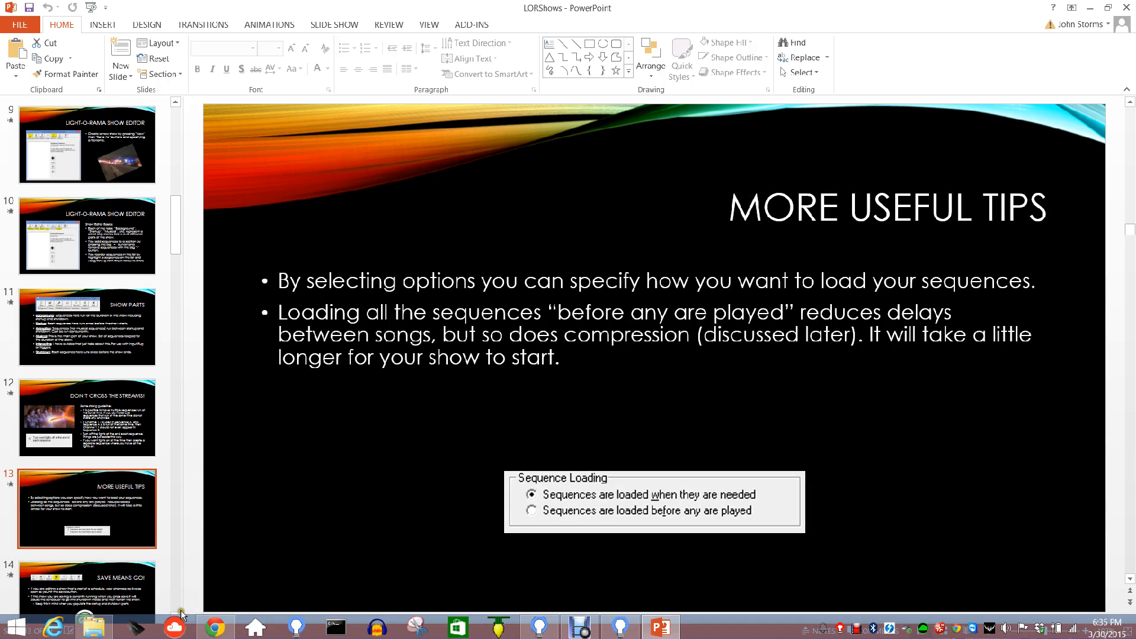
{"action": "mouse_move", "coordinate": [530, 620]}
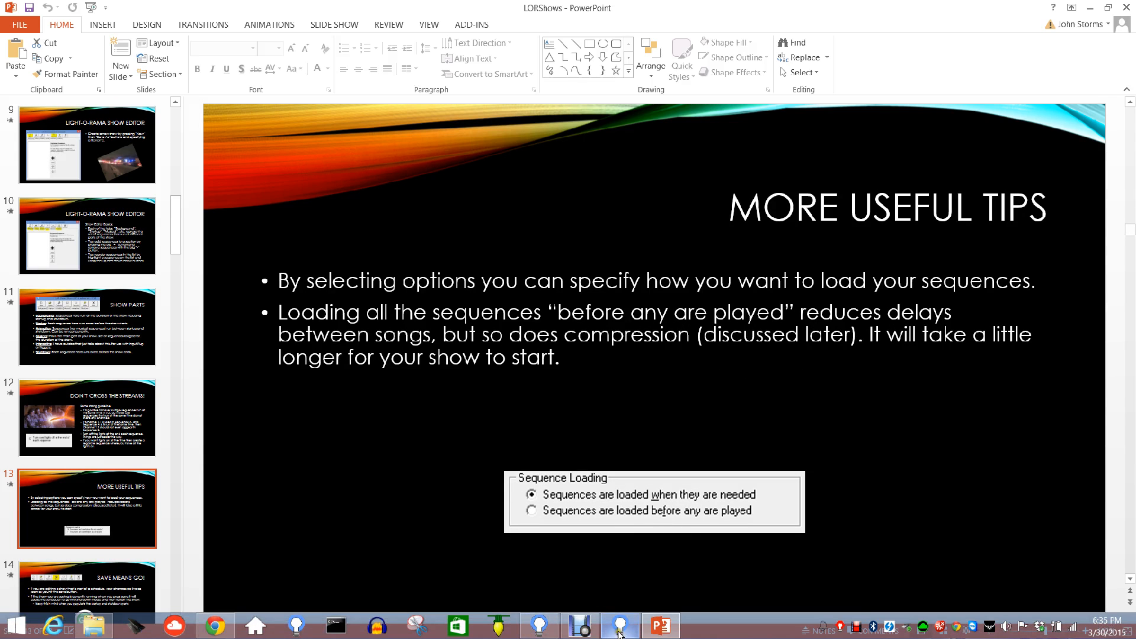